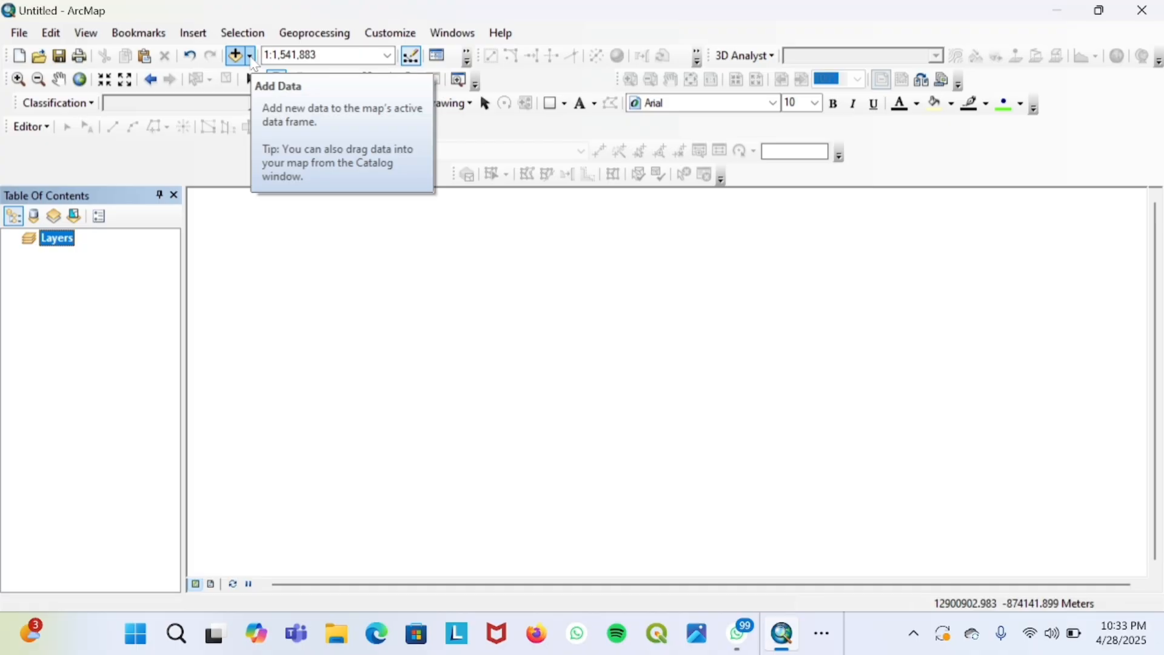
Add the shapefile Tuplah_NTB_2012.shp from the Data Tuplah\Tuplah 2012 folder to the map.
left_click(254, 59)
left_click(276, 75)
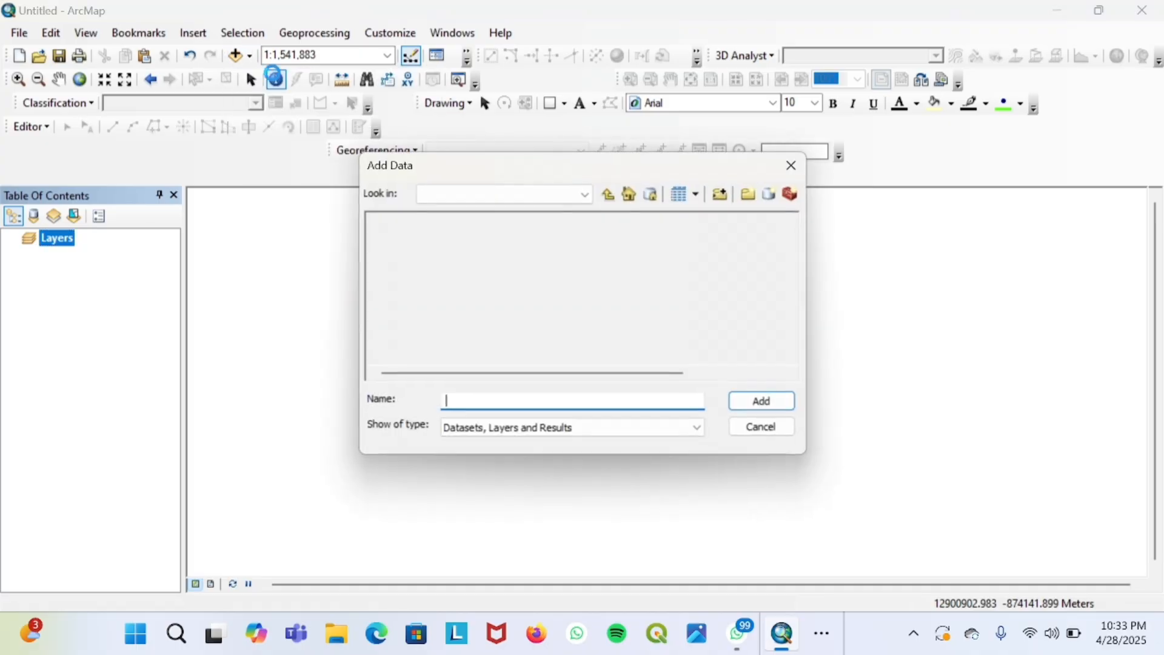
left_click(586, 195)
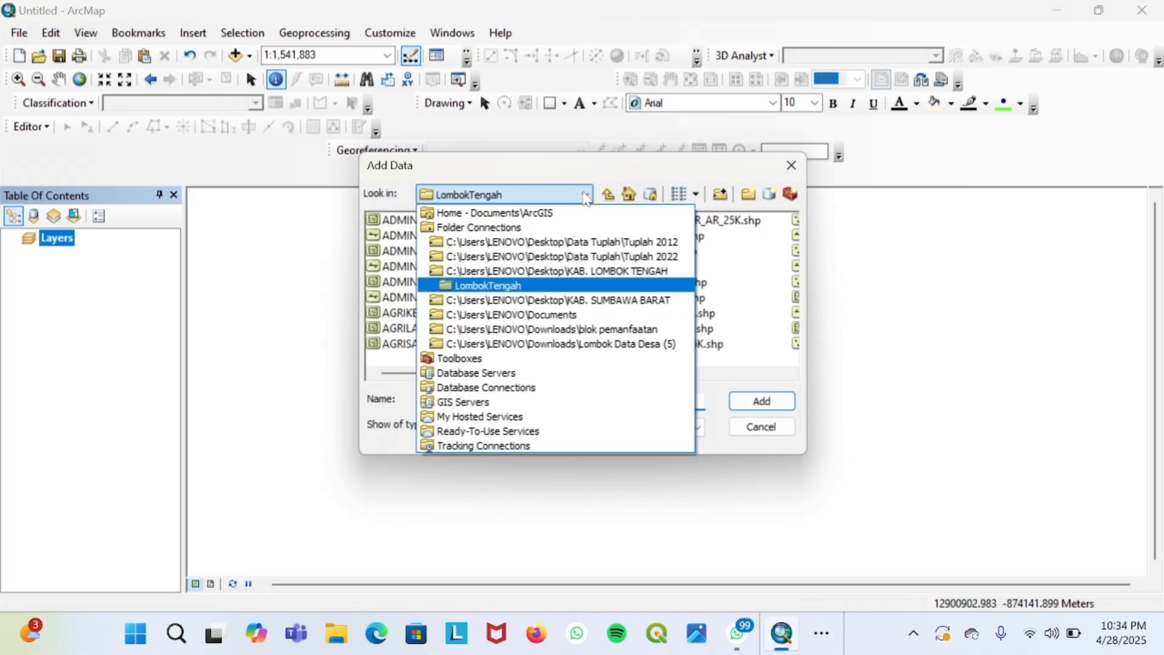
left_click(661, 243)
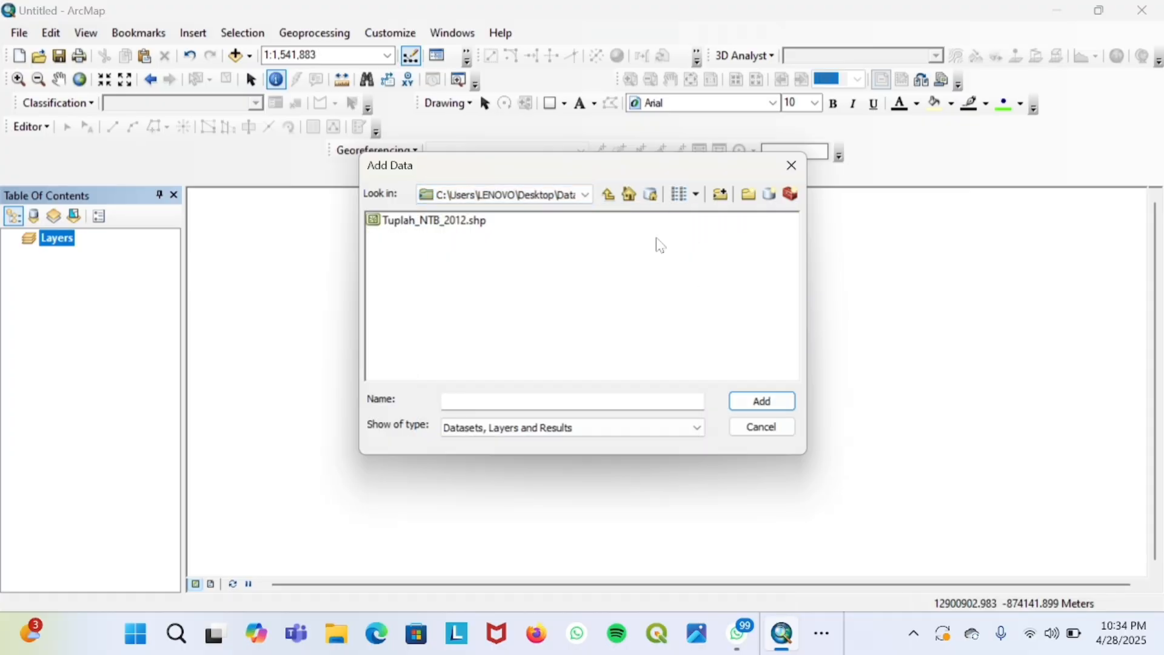
left_click(479, 224)
left_click(771, 402)
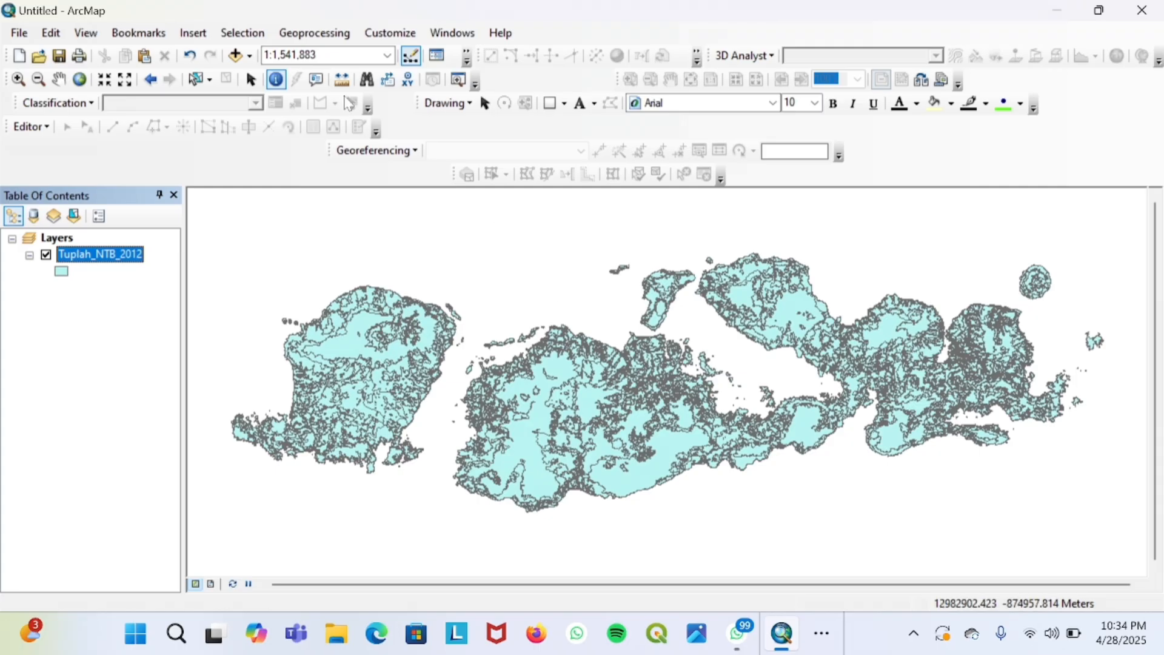
Add the shapefile PL_2022_NTB.shp from the Data Tuplah\Tuplah 2022 folder to the map.
left_click(250, 57)
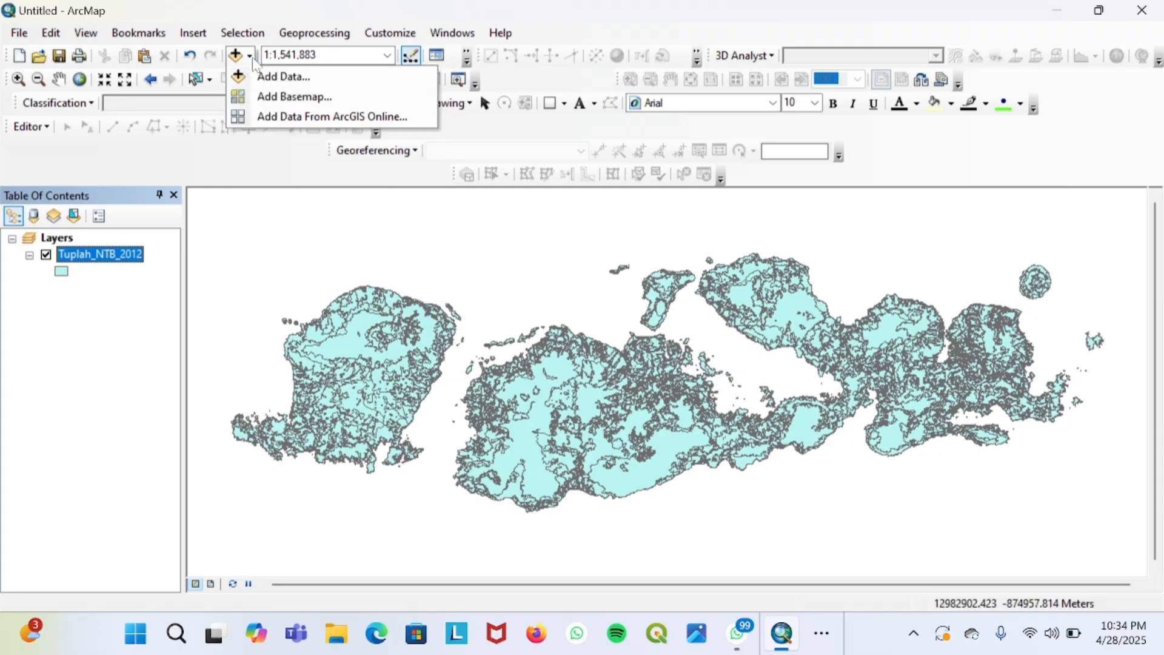
left_click(270, 75)
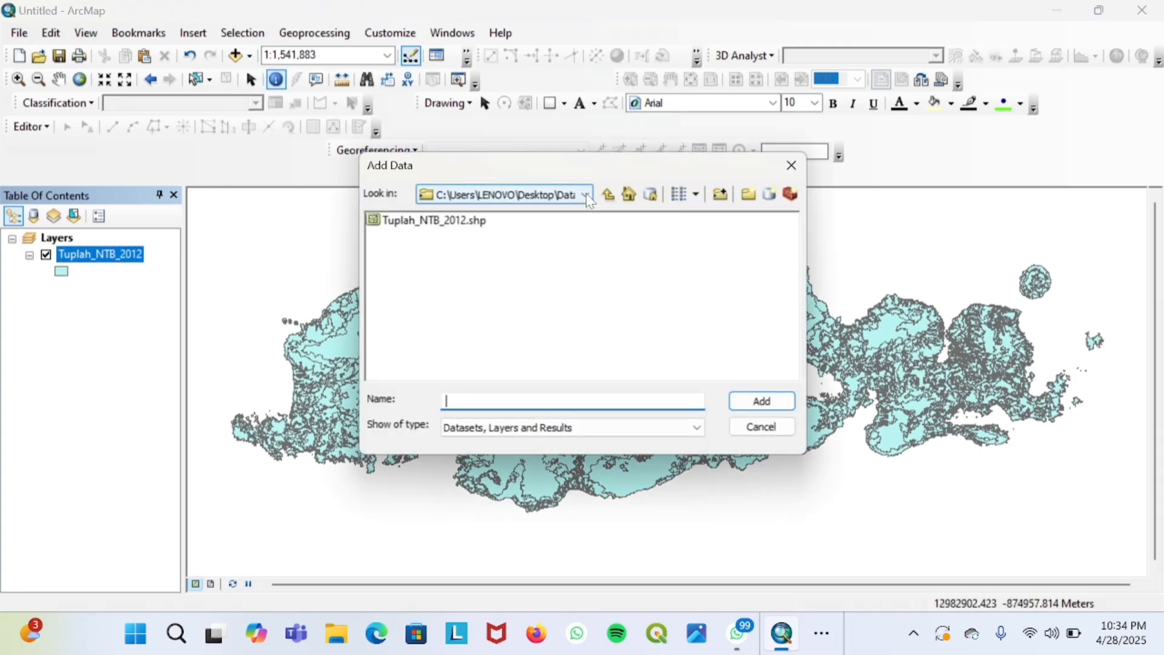
left_click(540, 195)
left_click(650, 257)
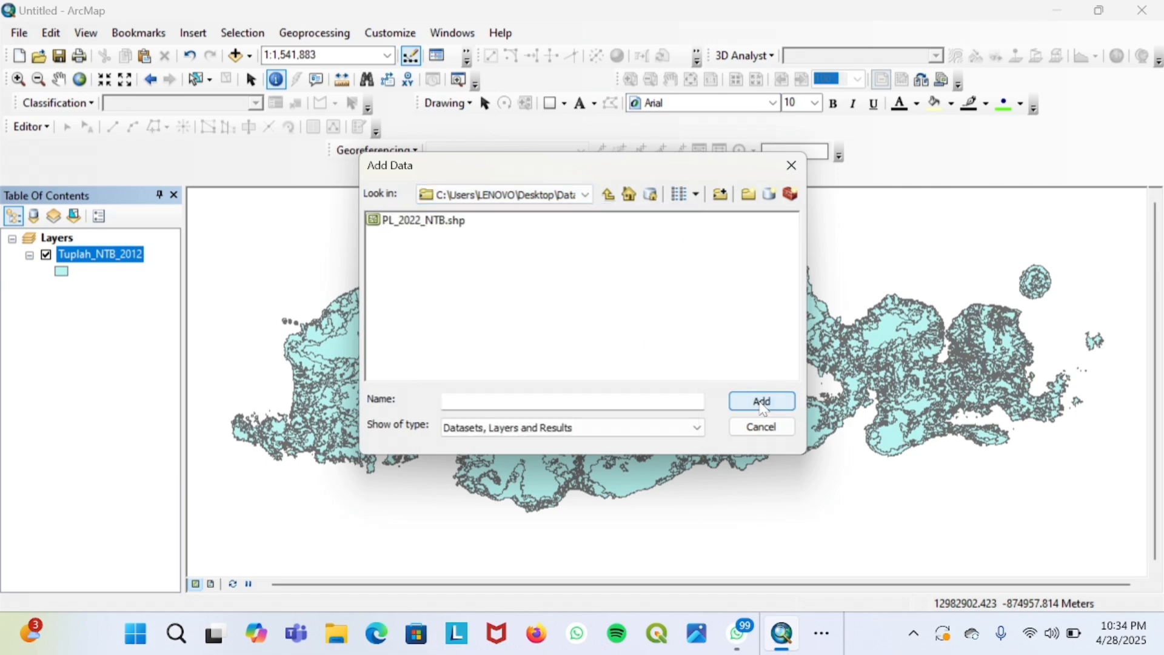
left_click(401, 226)
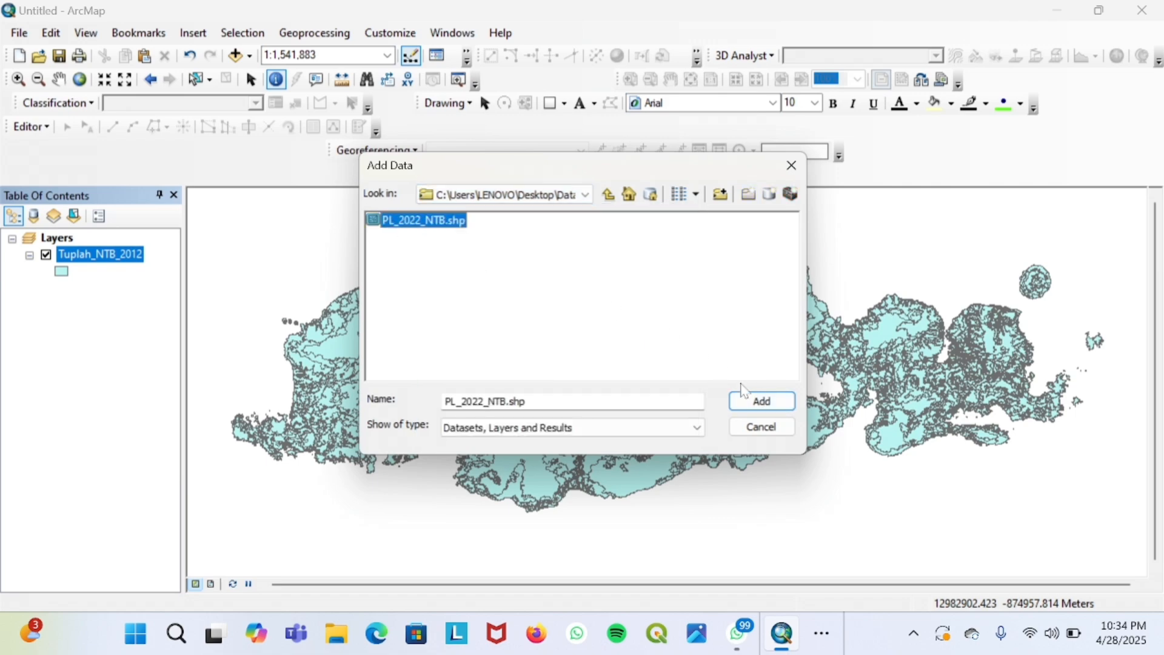
left_click(752, 400)
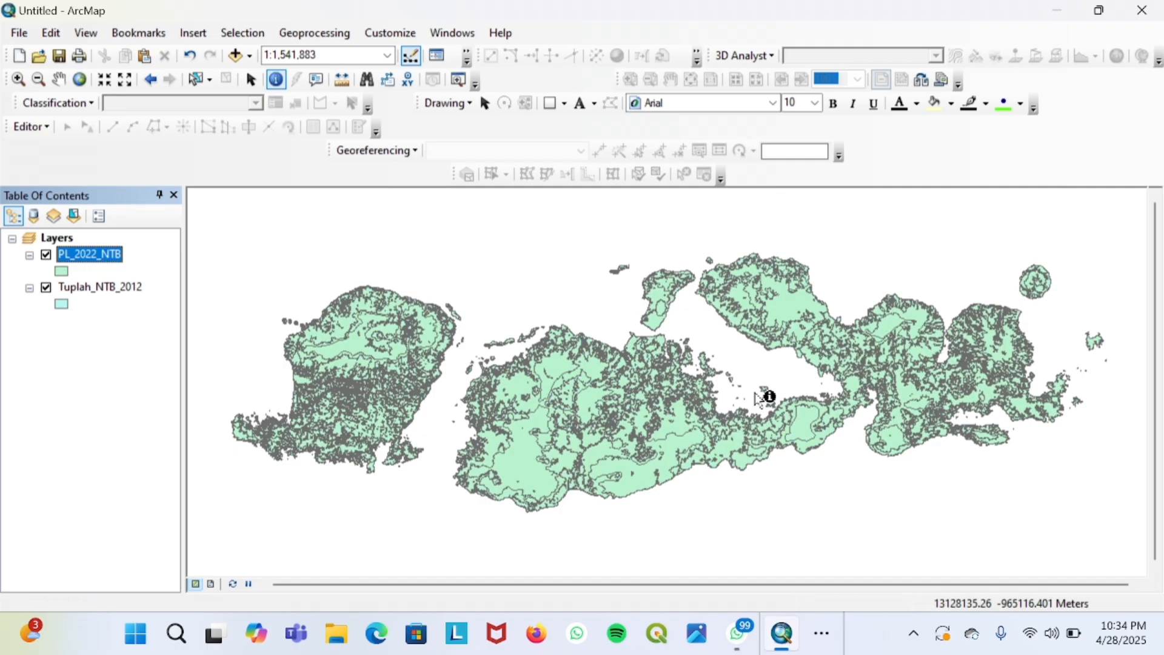
Add the district boundary shapefile ADMINISTRASIKECAMATAN_AR.shp from the LombokTengah folder inside KAB. LOMBOK TENGAH.
left_click(249, 56)
left_click(268, 76)
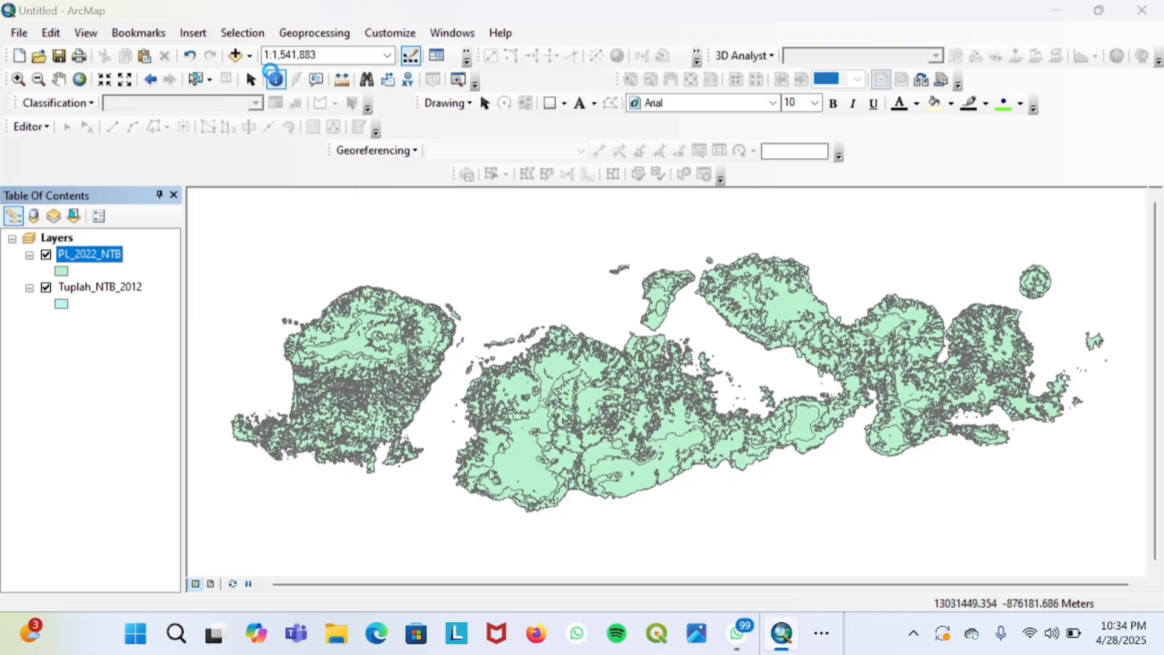
left_click(585, 194)
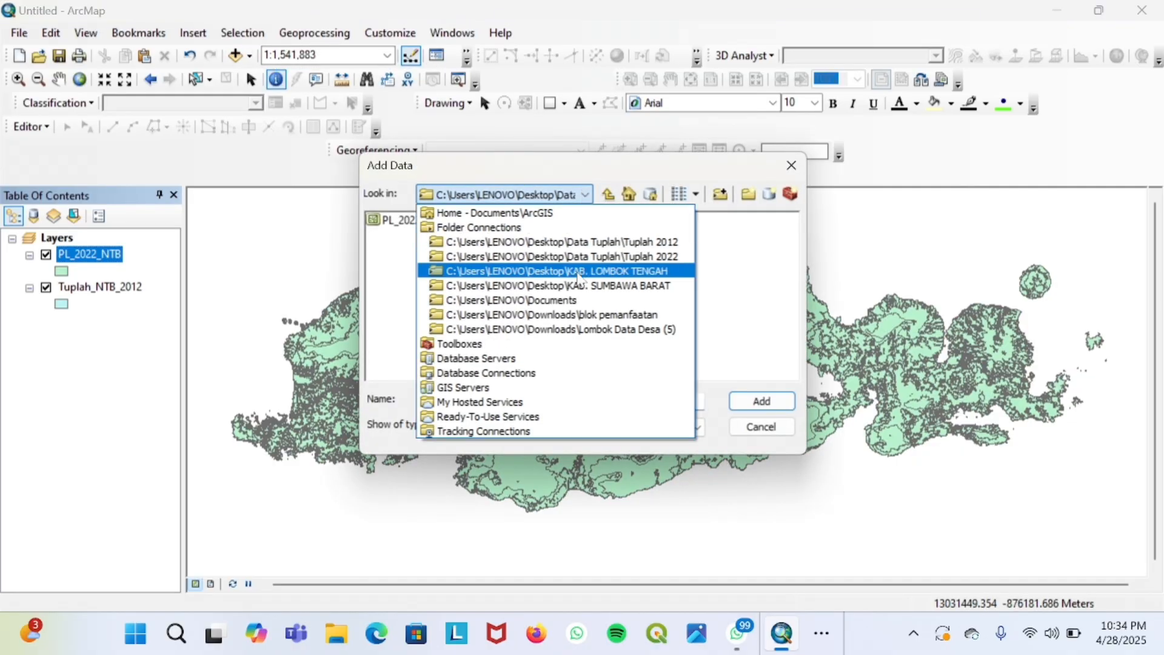
left_click(635, 271)
left_click(440, 222)
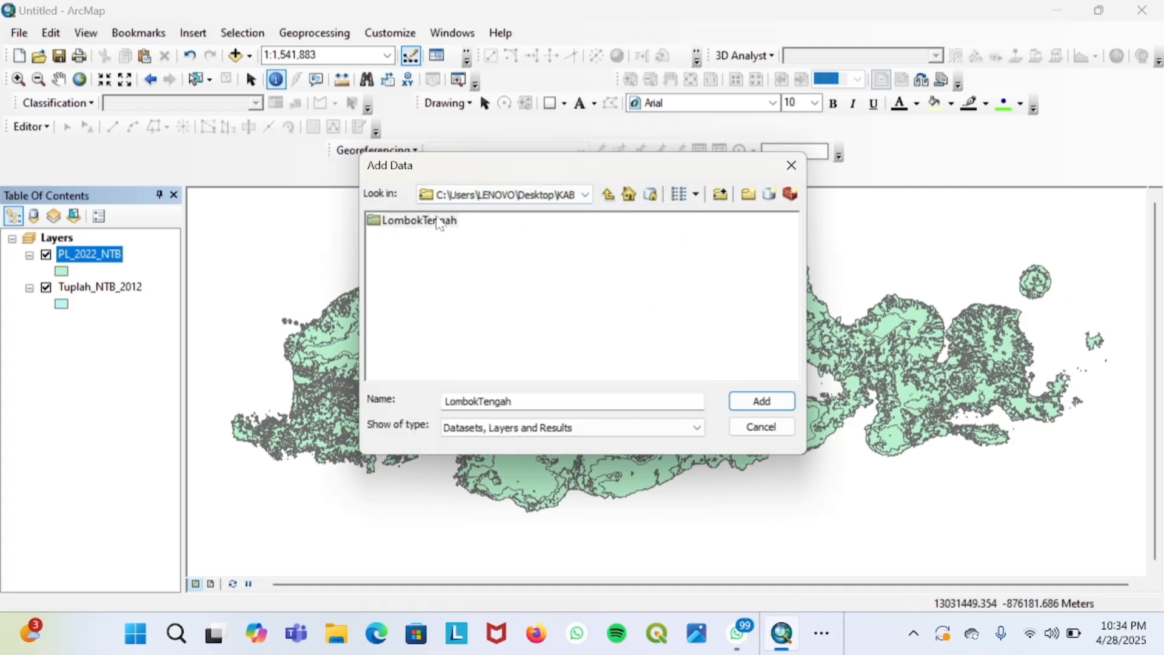
left_click(773, 405)
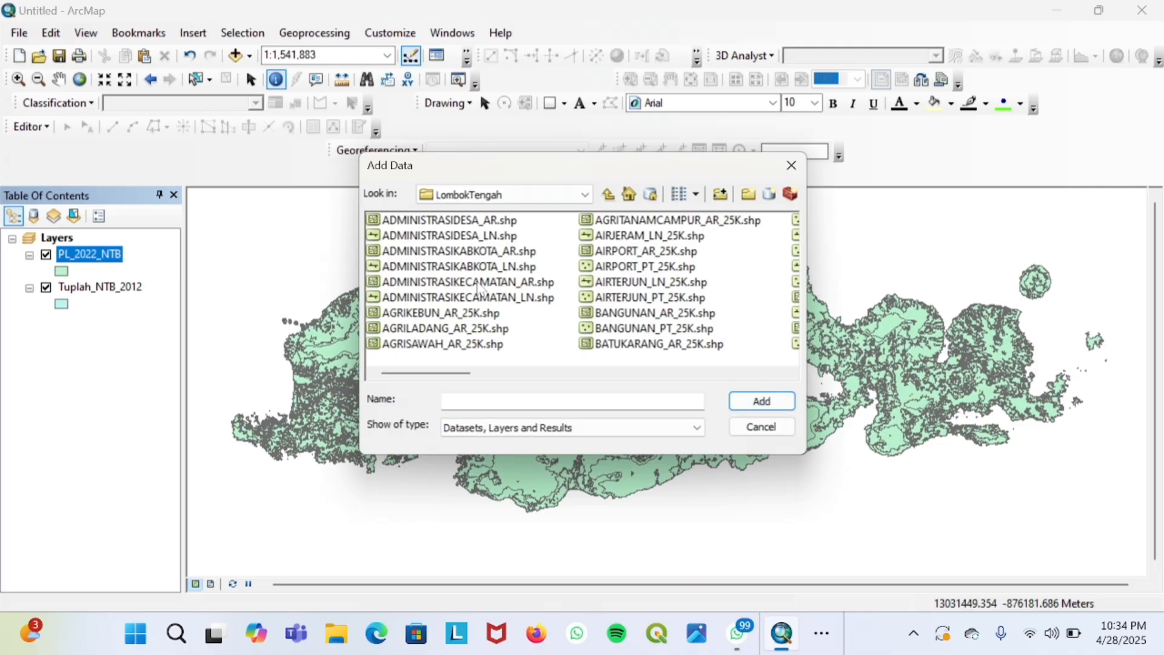
left_click(513, 284)
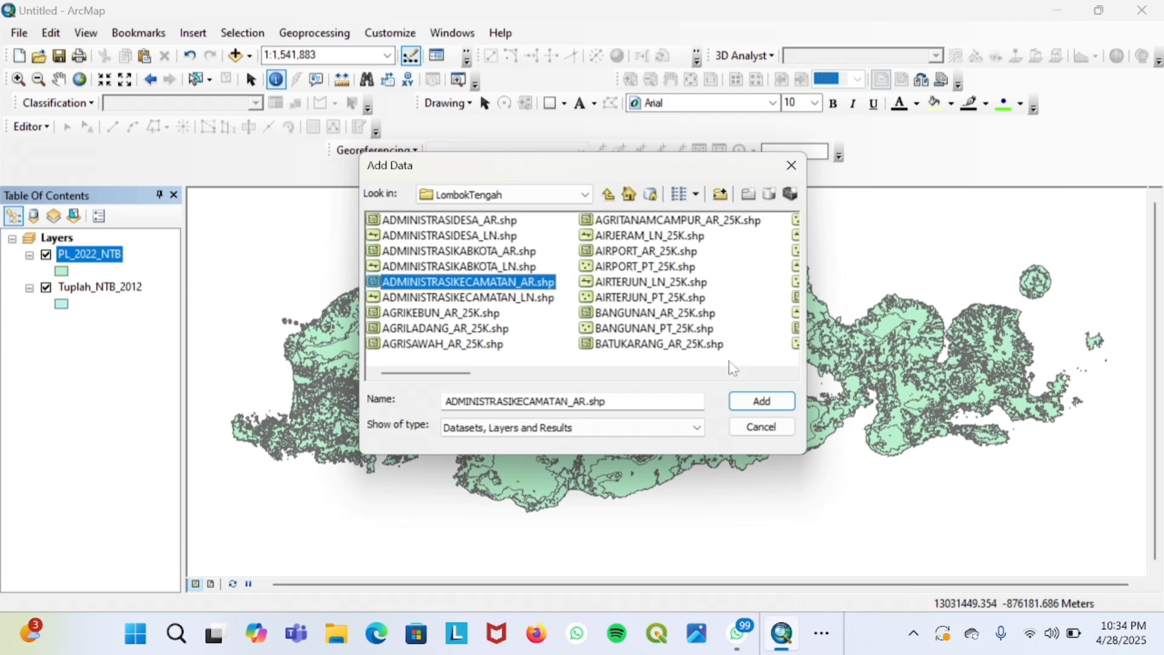
left_click(781, 408)
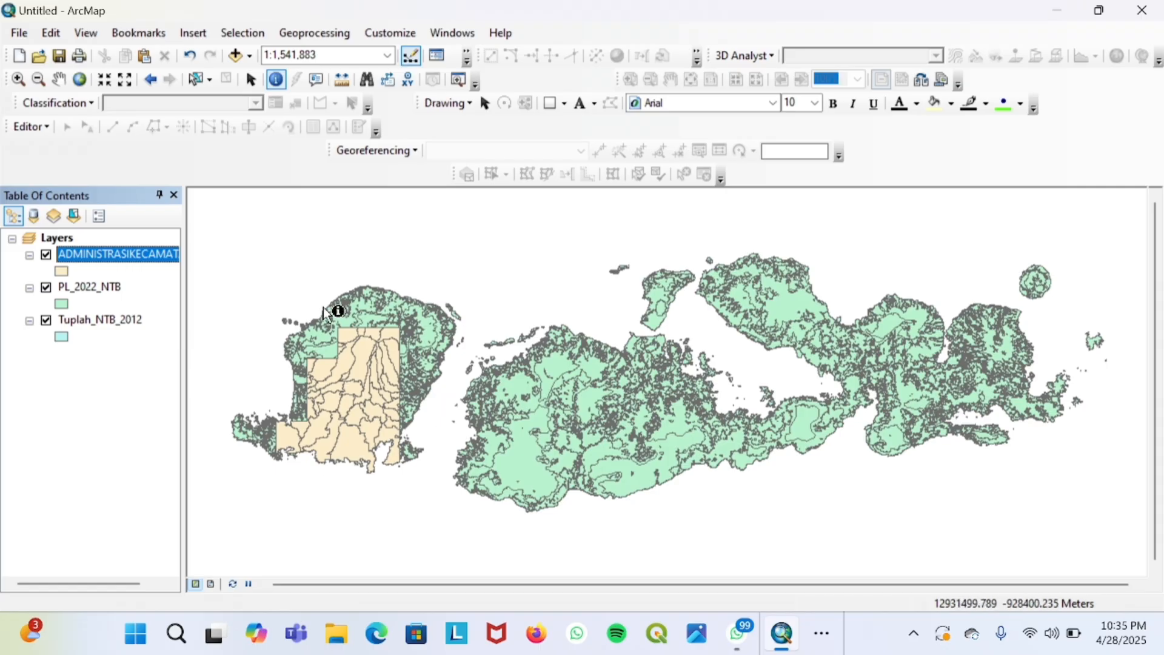
Hide the Tuplah_NTB_2012 and PL_2022_NTB layers, leaving only the district boundary layer displayed.
left_click(47, 321)
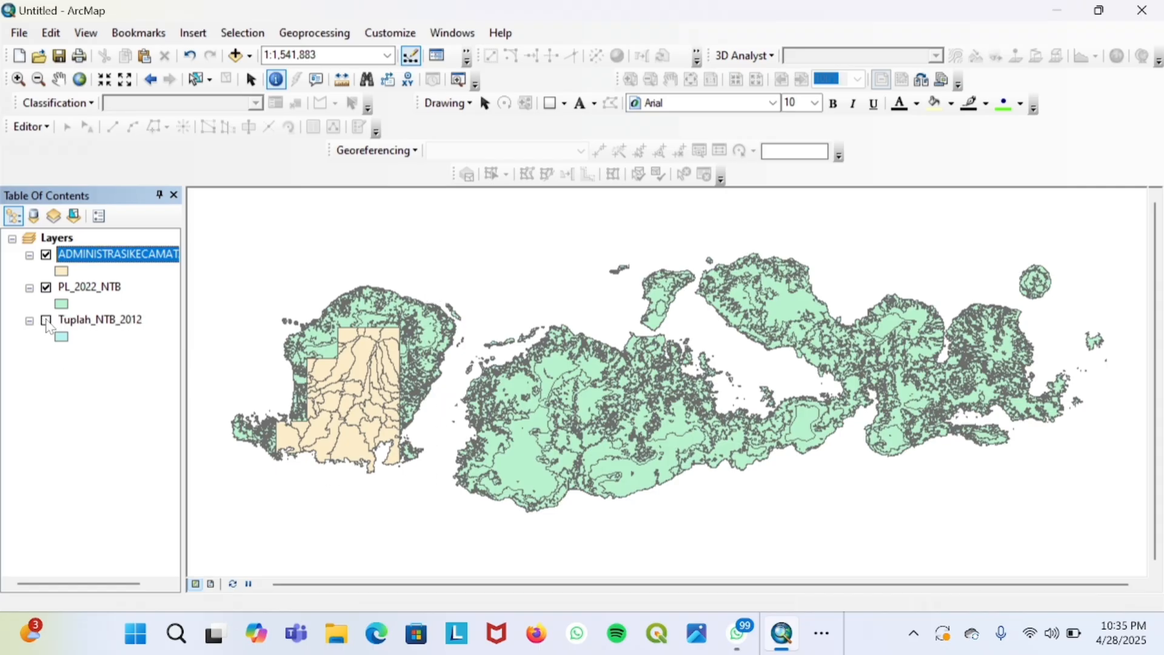
left_click(46, 288)
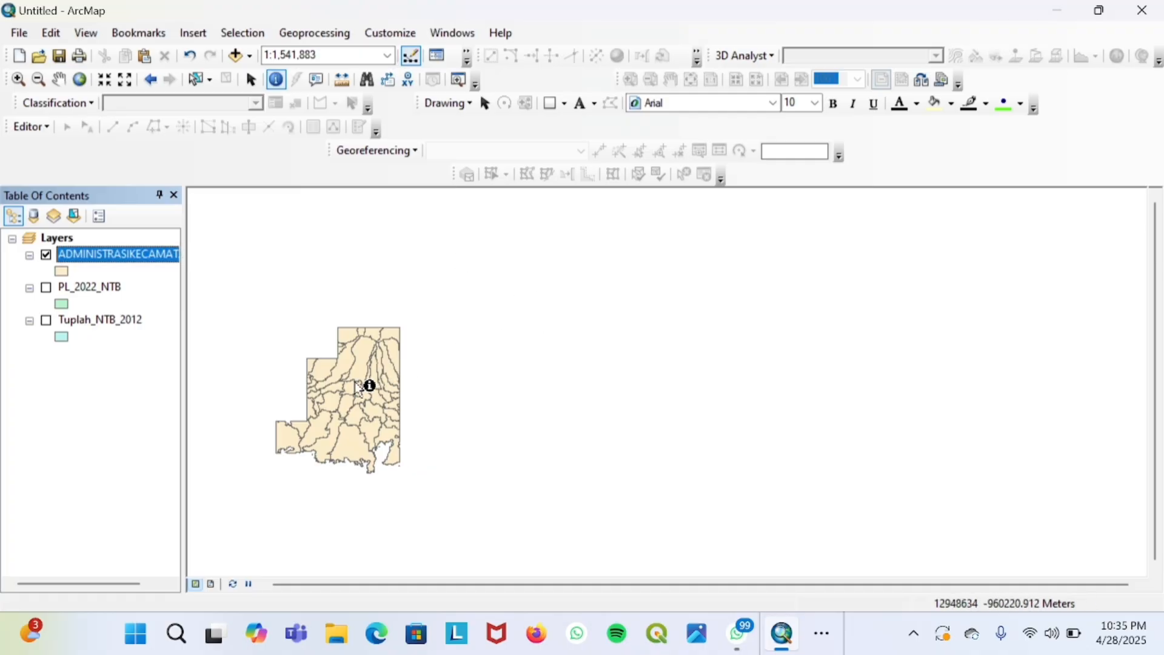
left_click(58, 79)
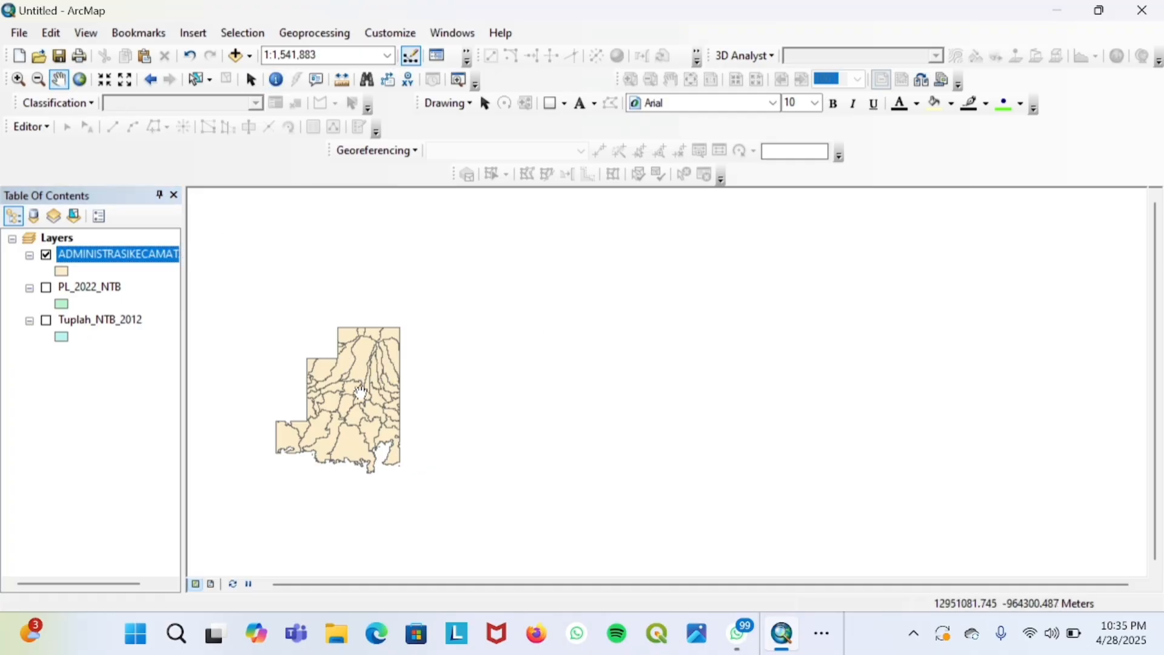
left_click_drag(362, 393, 486, 370)
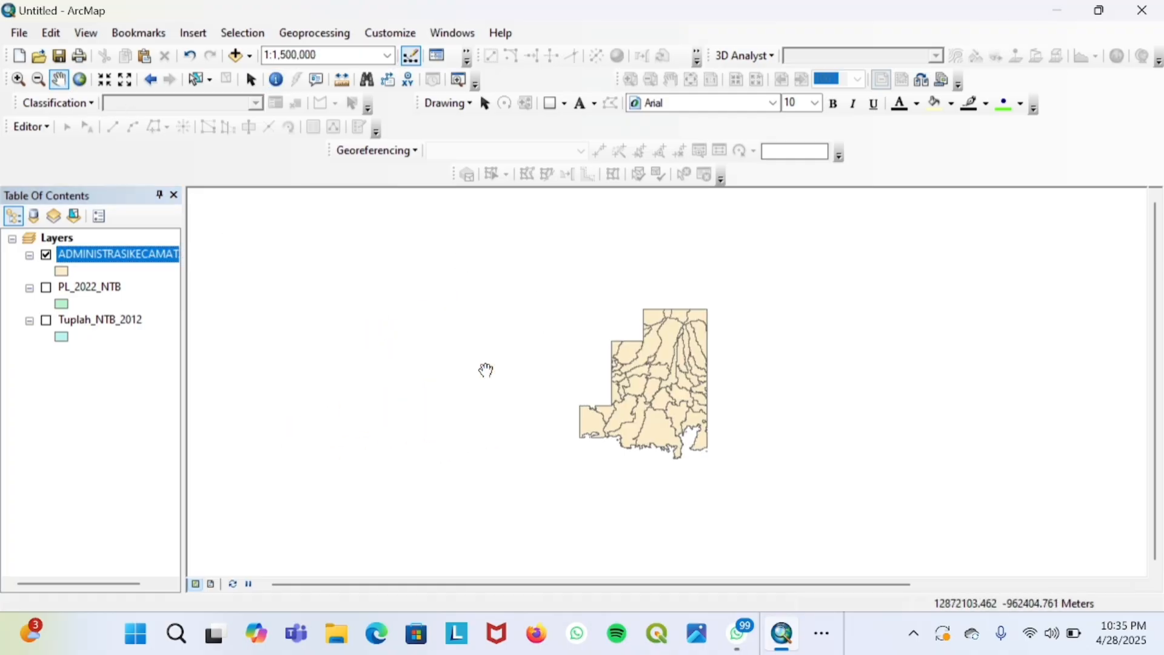
scroll(613, 362, "down", 3)
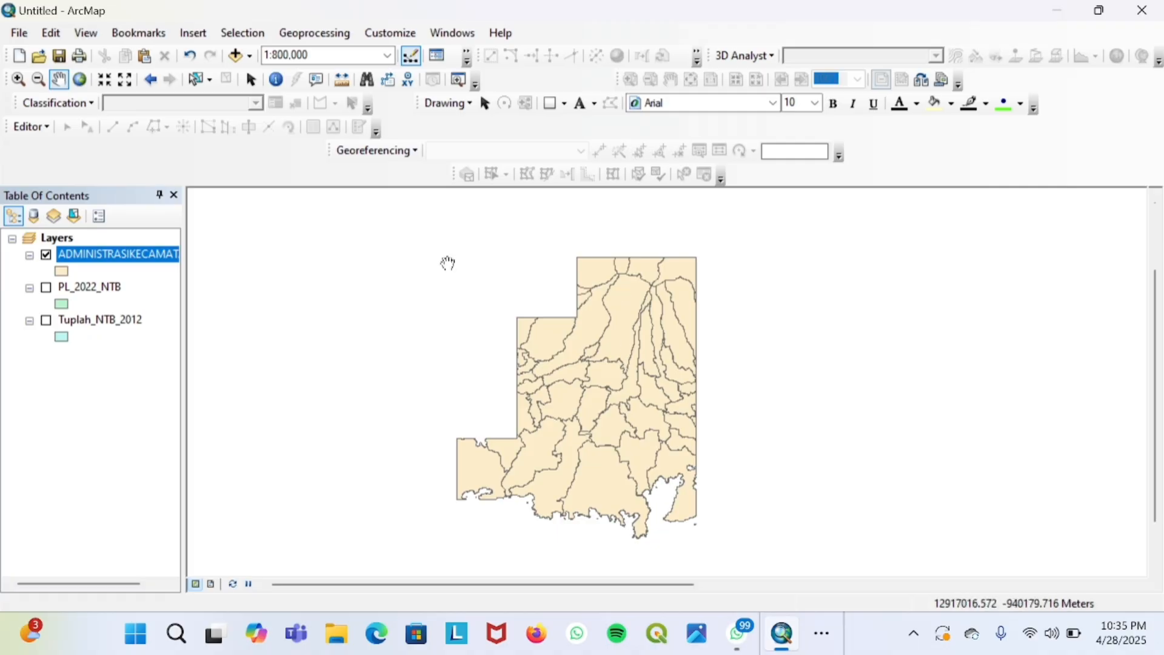
Identify the attributes of the elongated district polygon in the north-central part of ADMINISTRASIKECAMATAN_AR.
left_click(279, 83)
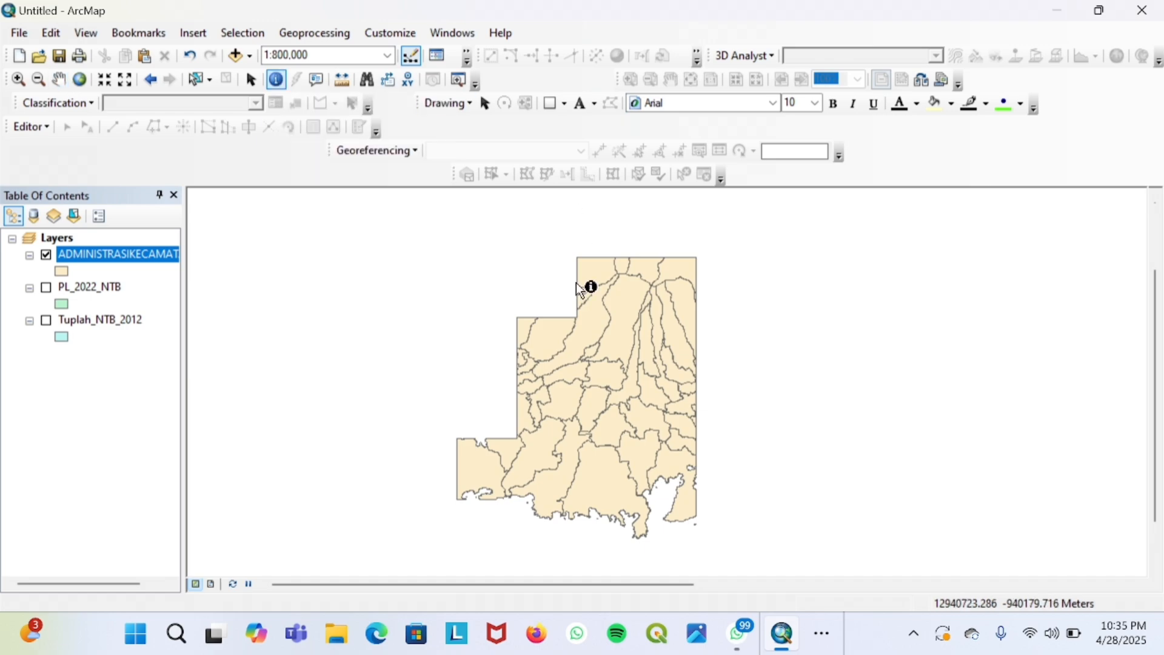
left_click(620, 311)
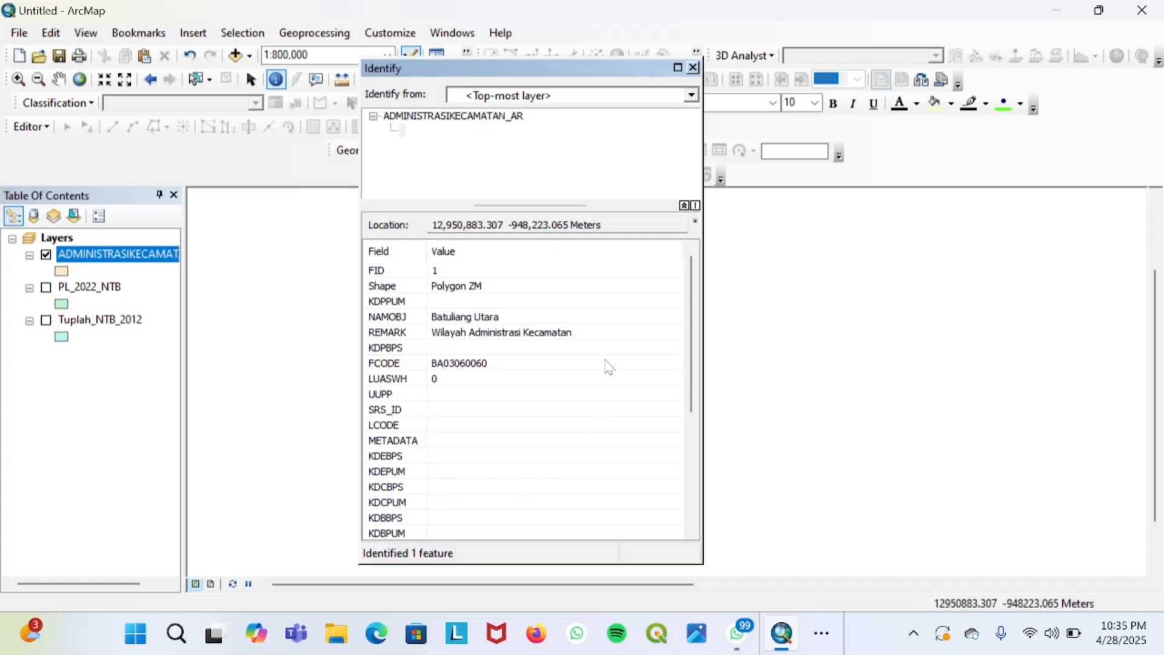
left_click(694, 68)
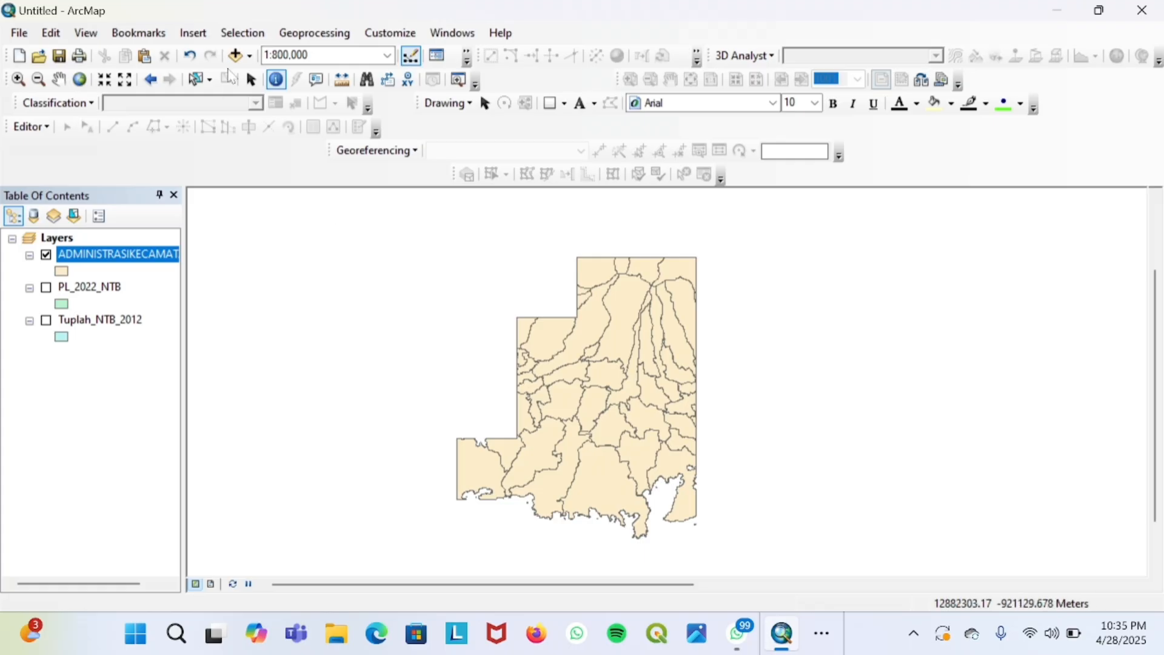
Select the Batuliang Utara district polygon and clip Tuplah_NTB_2012 with ADMINISTRASIKECAMATAN_AR as clip features, keeping the default output.
left_click(195, 79)
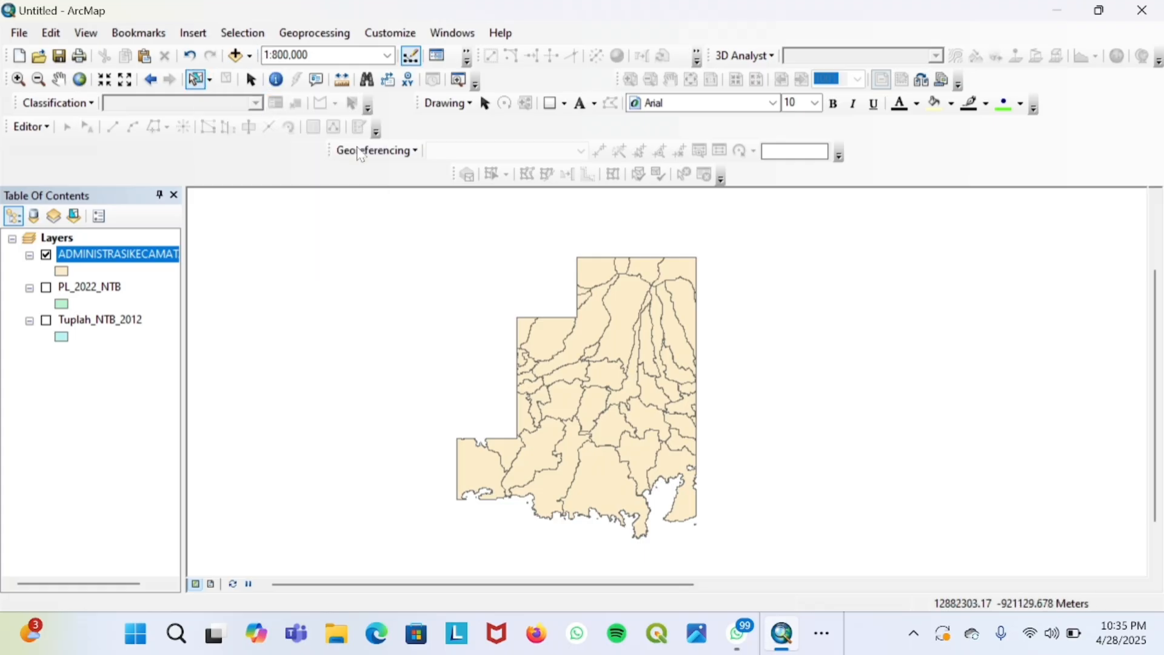
left_click(620, 315)
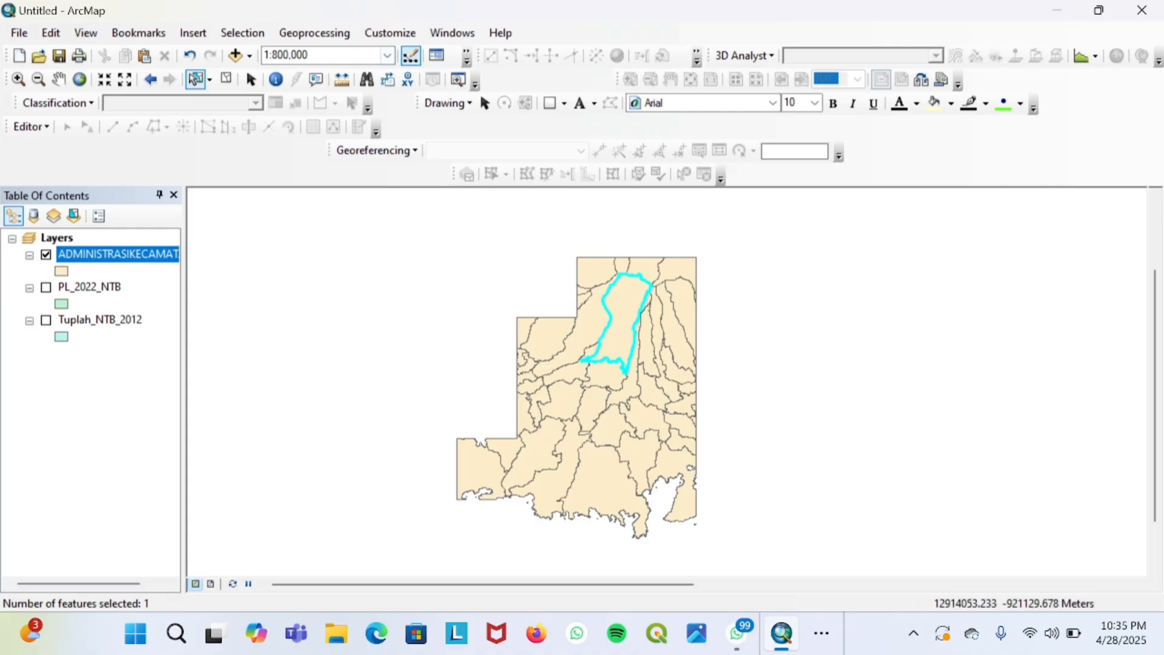
left_click(313, 37)
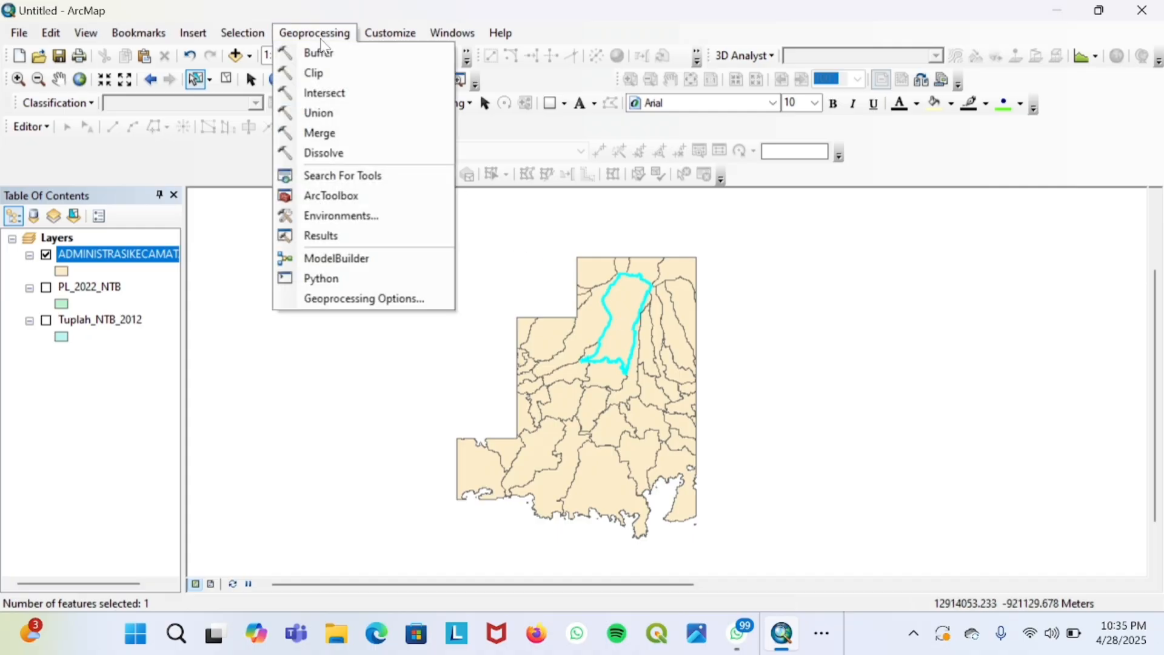
left_click(328, 73)
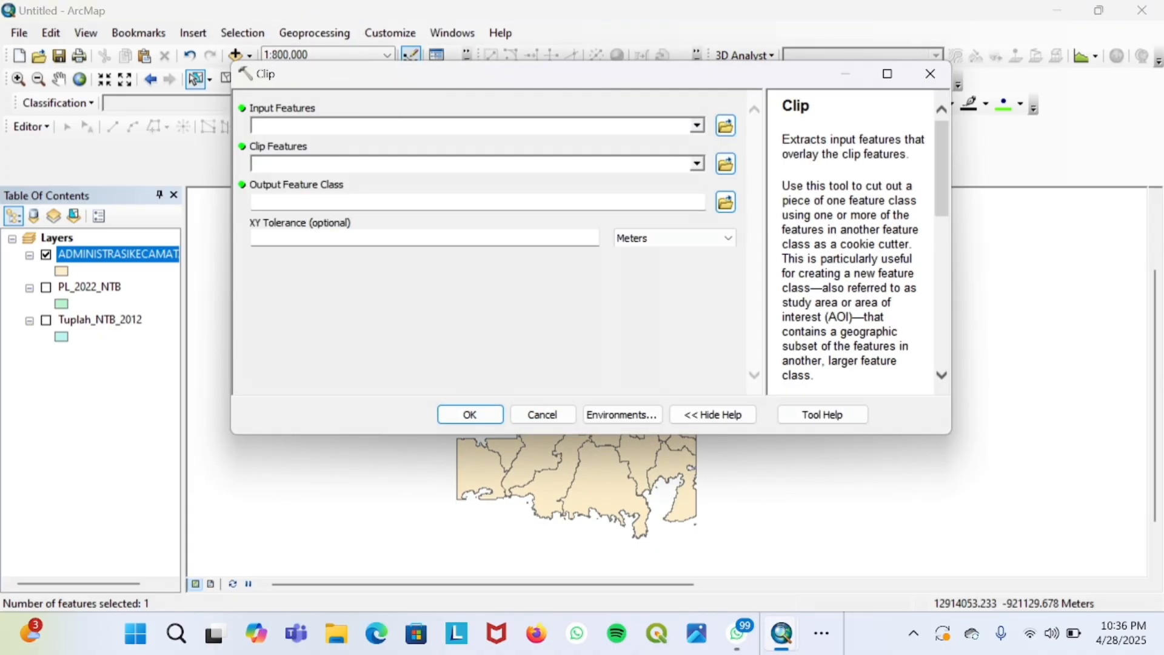
left_click(698, 126)
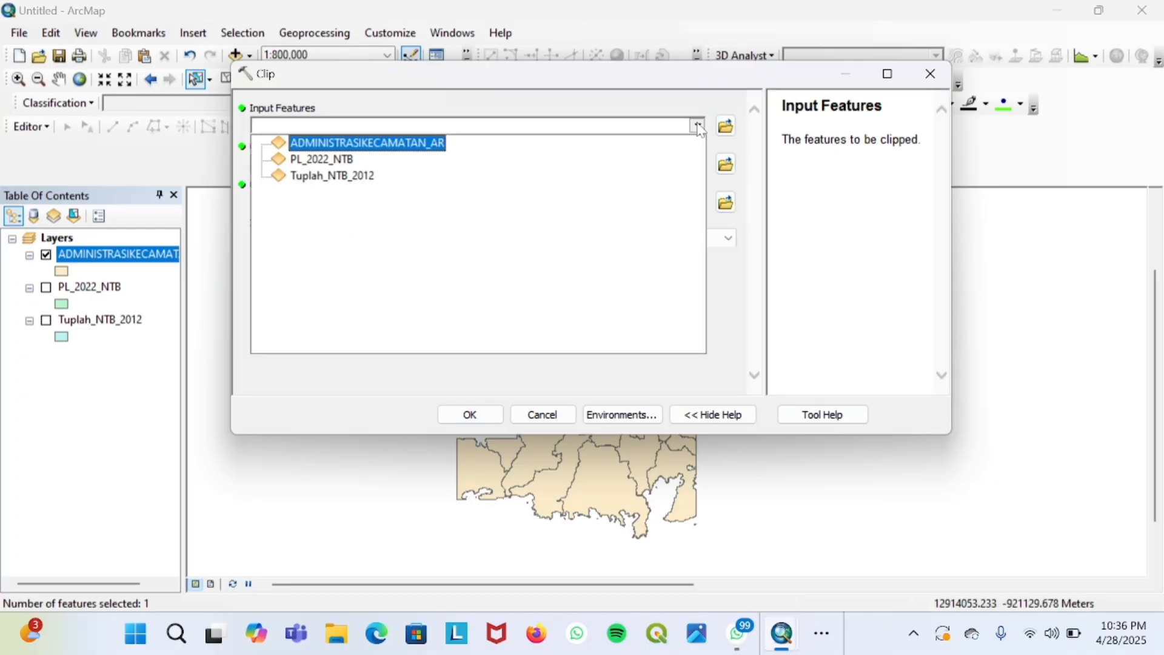
left_click(358, 177)
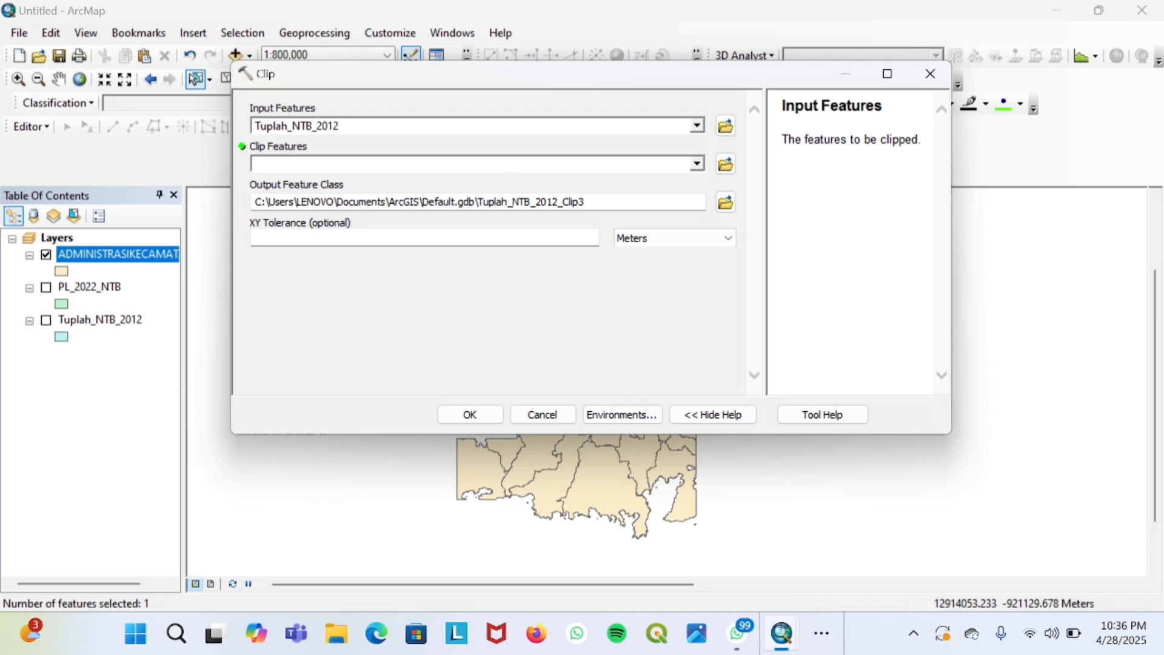
left_click(697, 164)
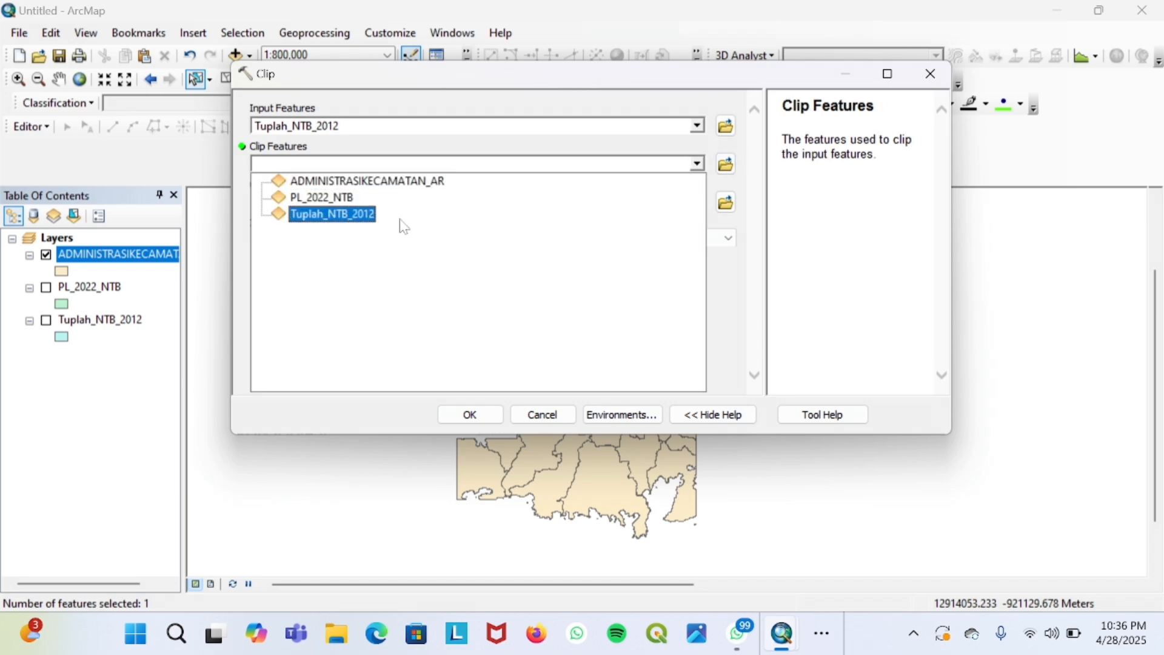
left_click(405, 182)
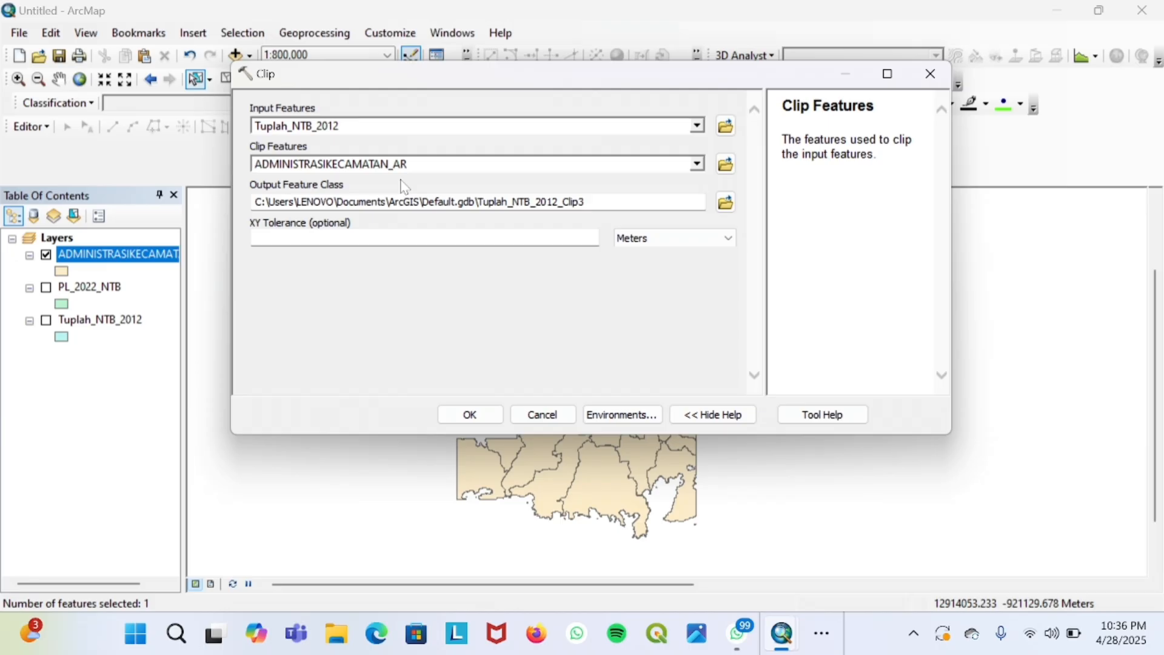
left_click(475, 416)
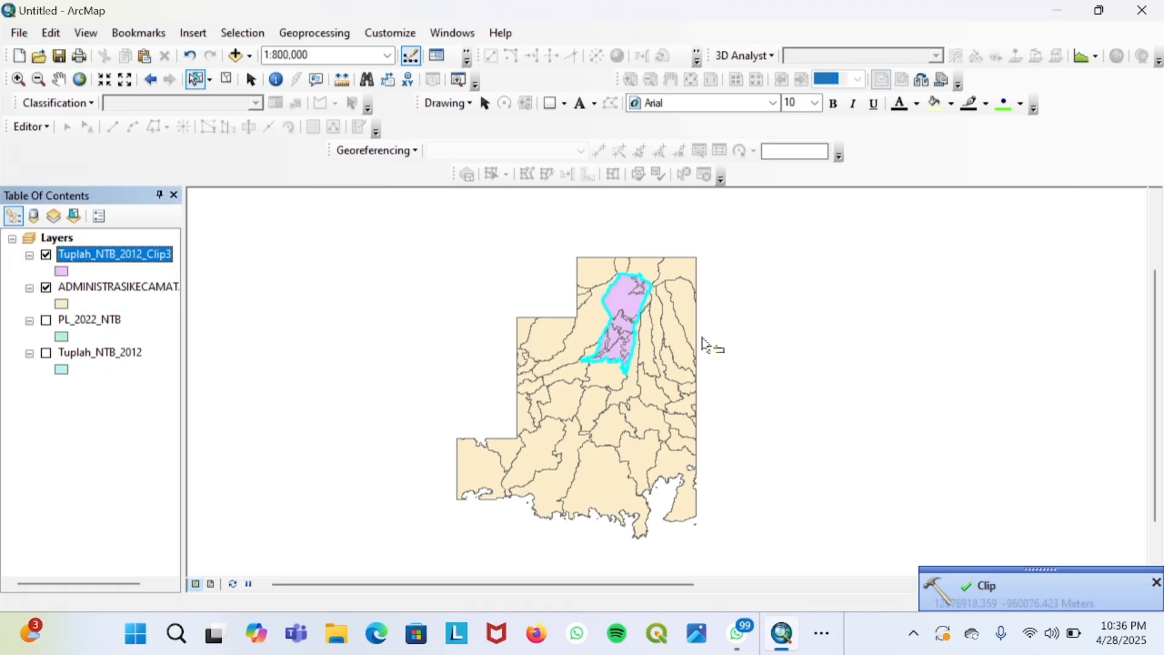
Clip PL_2022_NTB with ADMINISTRASIKECAMATAN_AR as the clip features, keeping the default output PL_2022_NTB_Clip5.
left_click(312, 32)
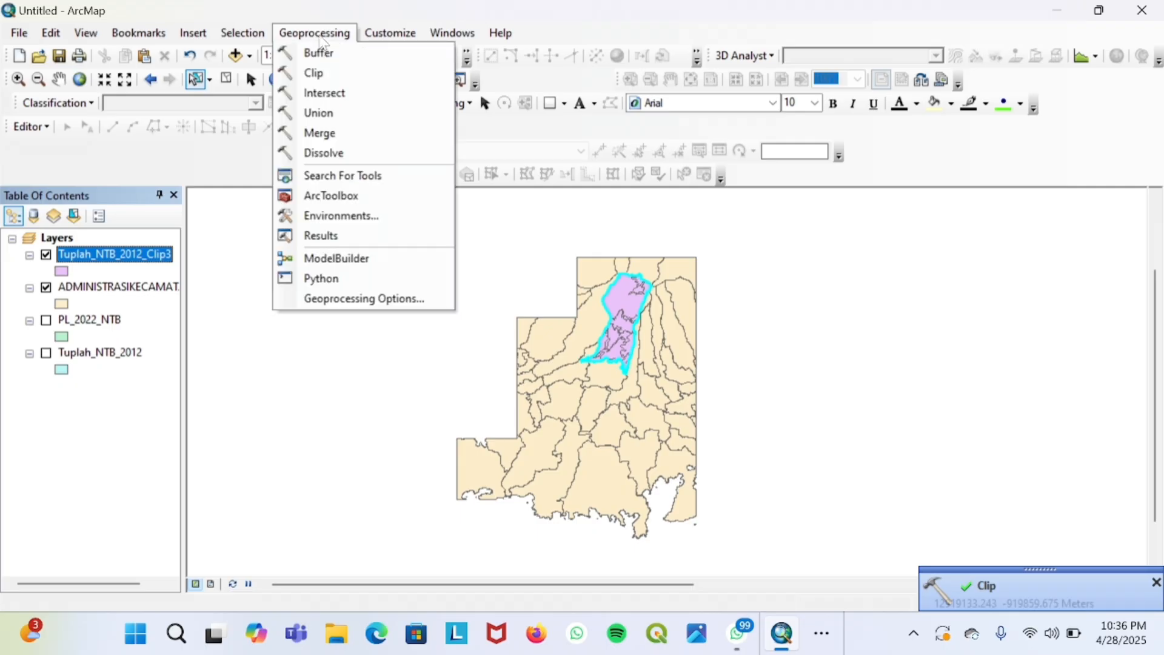
left_click(332, 75)
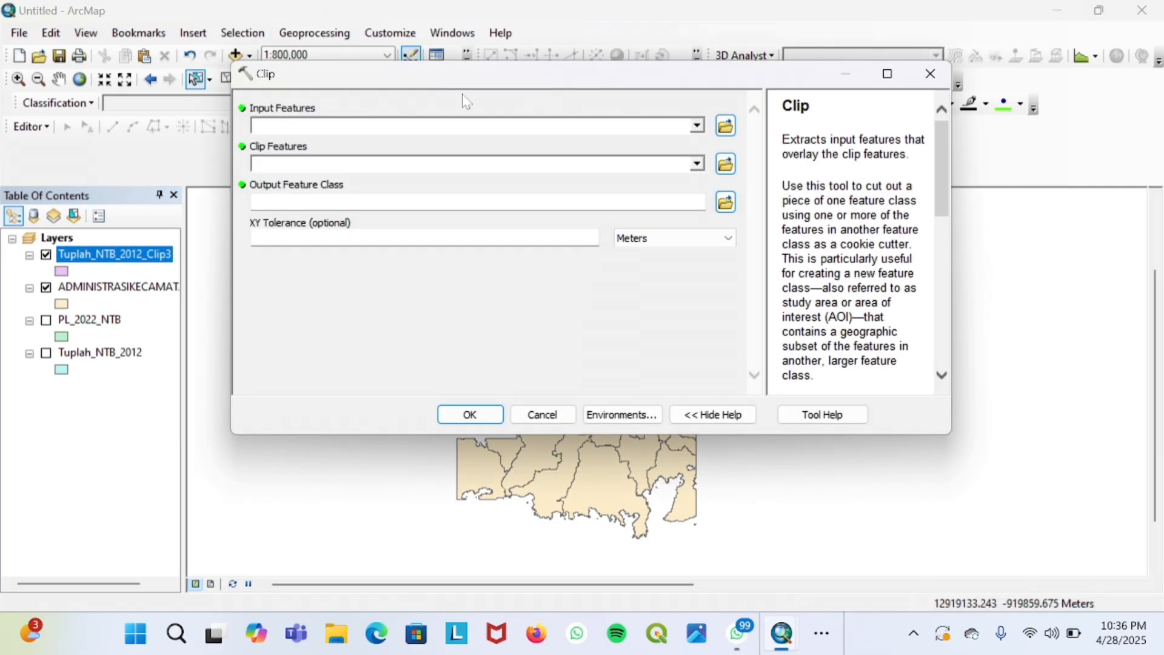
left_click(698, 126)
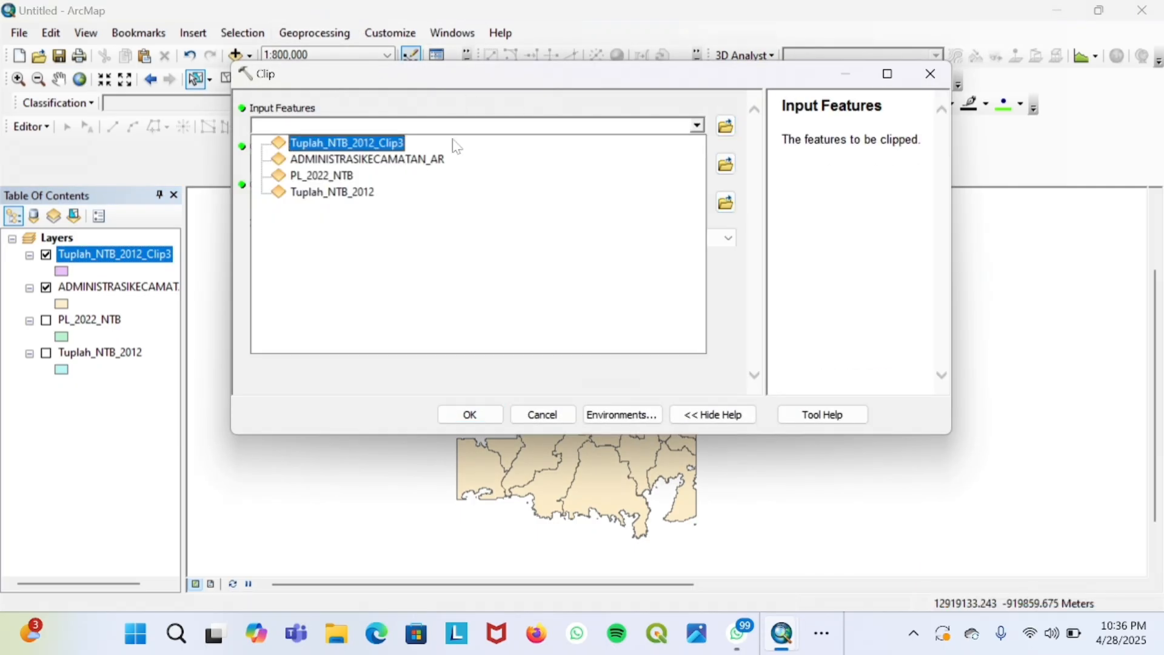
left_click(341, 177)
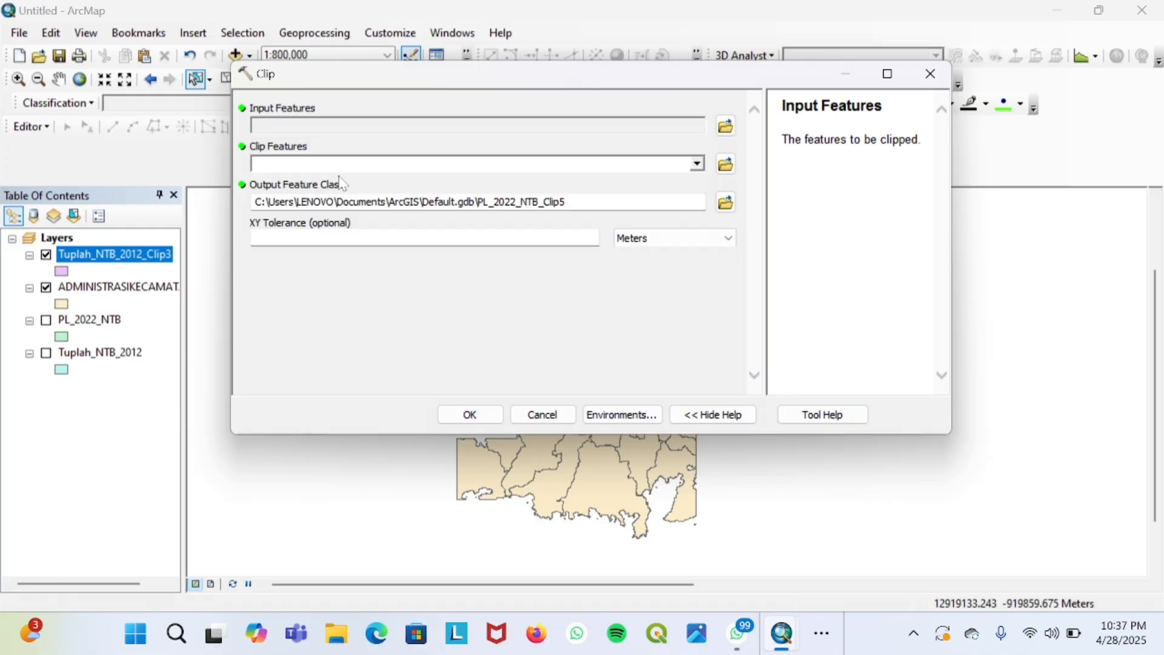
left_click(698, 164)
left_click(400, 182)
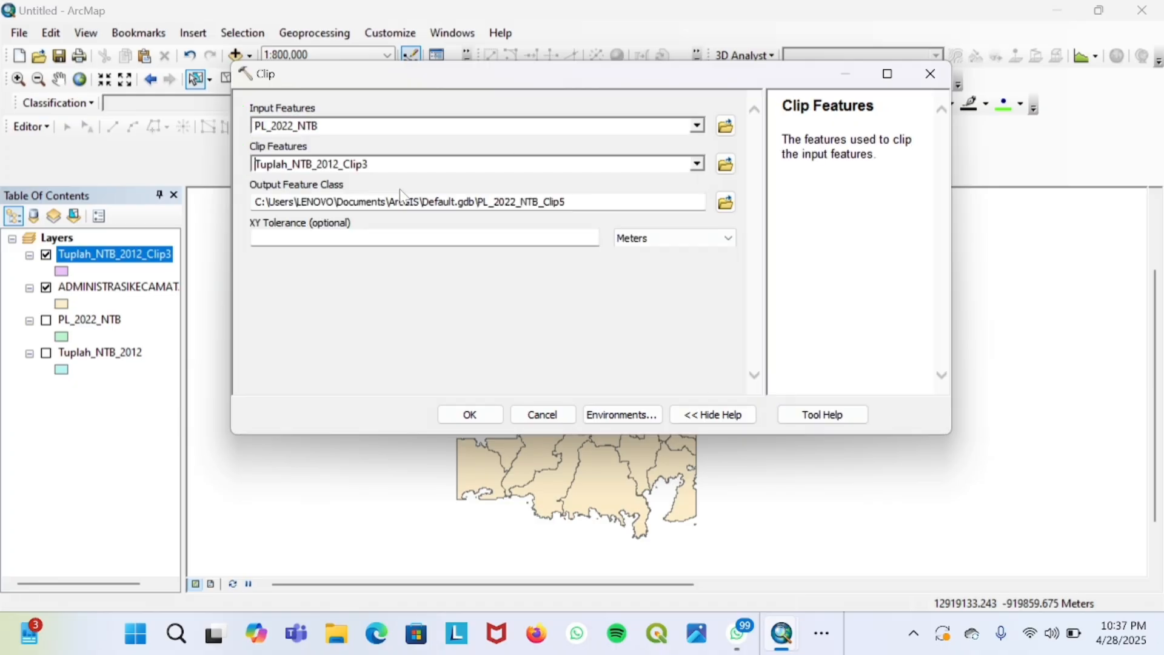
left_click(698, 164)
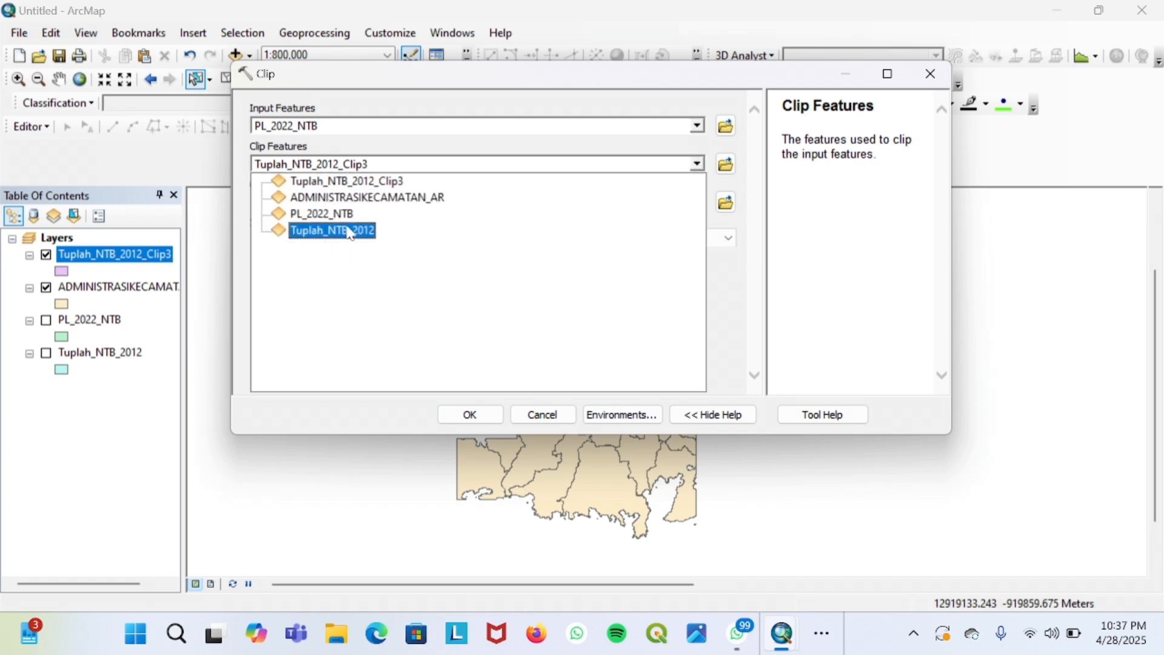
left_click(393, 198)
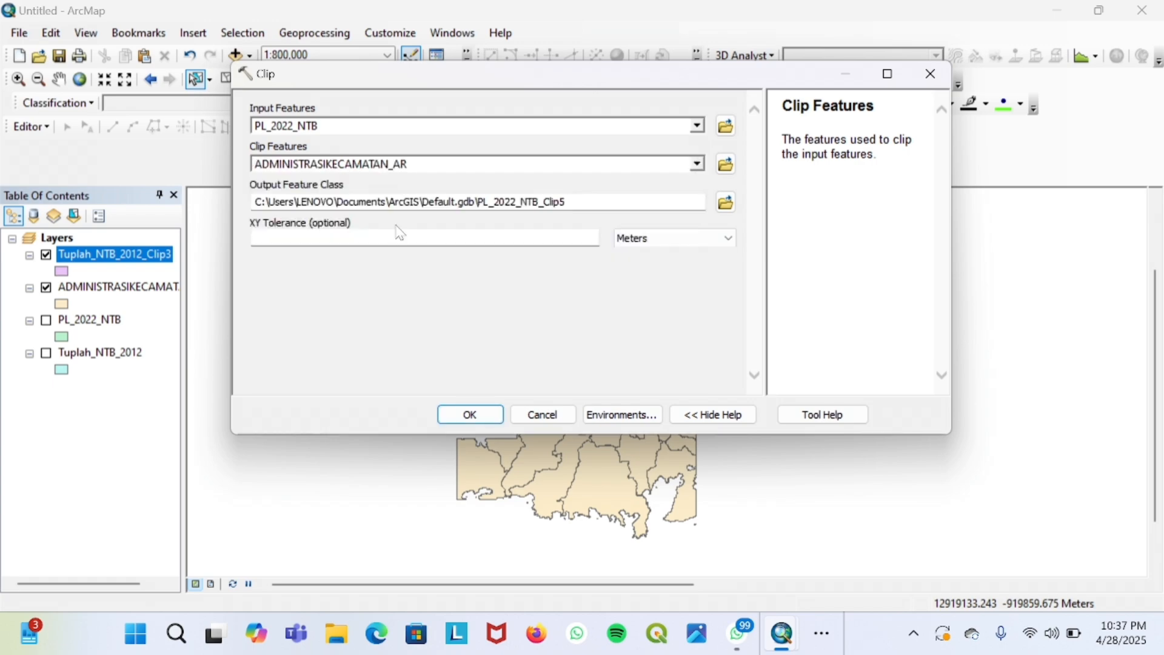
left_click(479, 414)
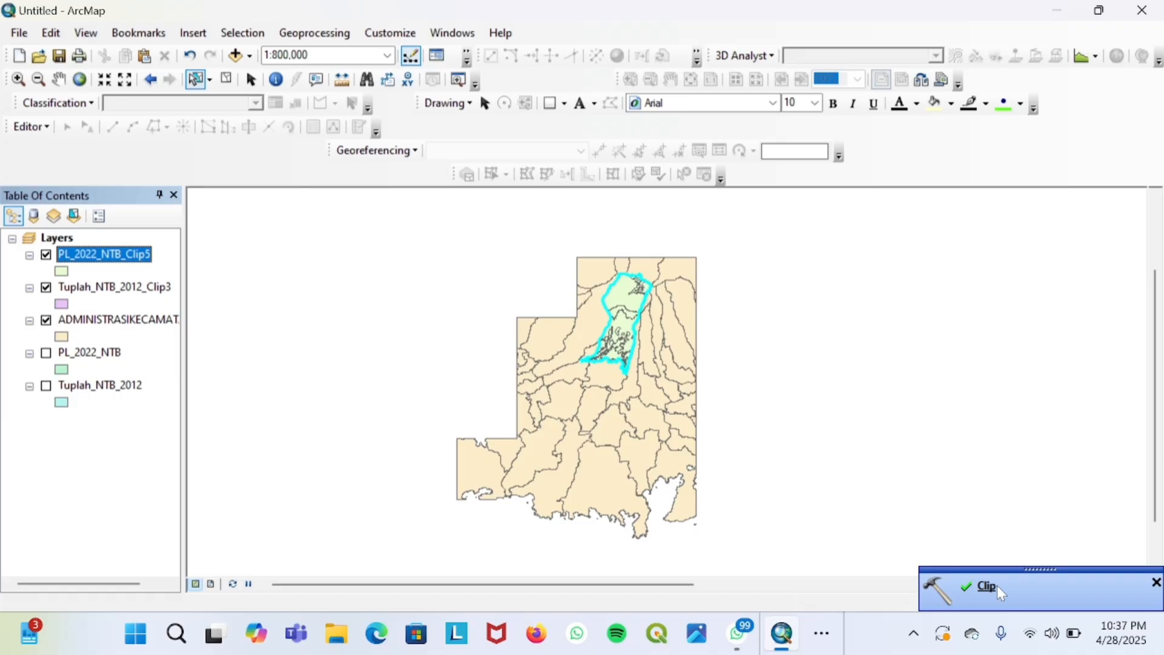
Remove the Tuplah_NTB_2012, PL_2022_NTB and ADMINISTRASIKECAMATAN_AR layers from the map, keeping only the two clipped layers.
right_click(125, 390)
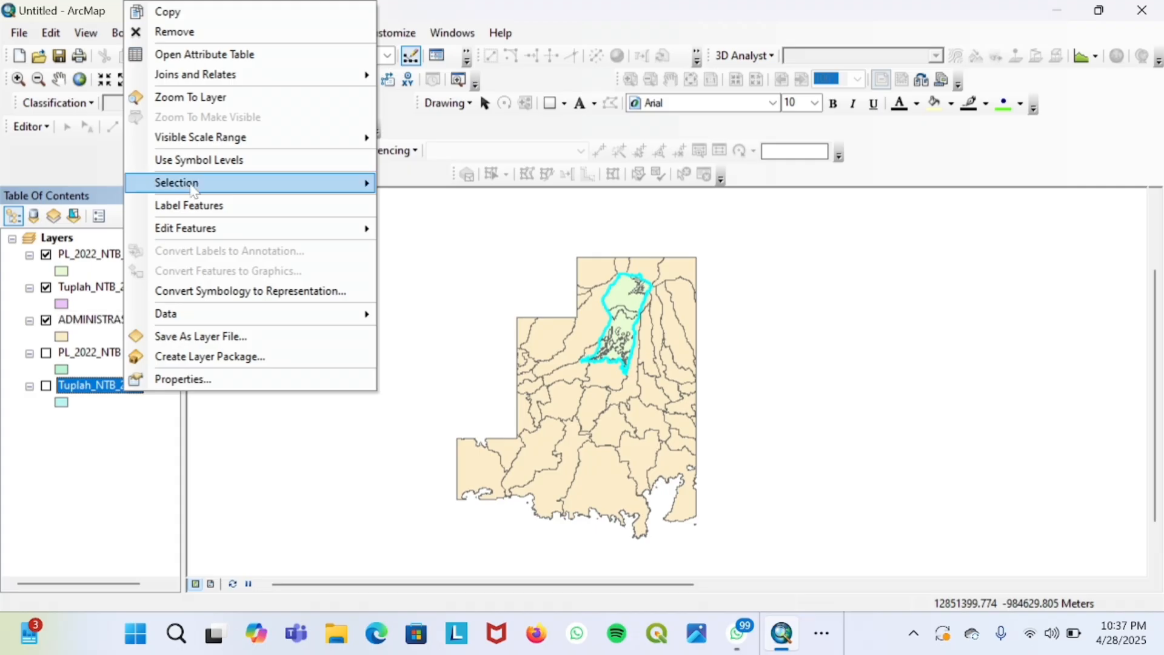
left_click(204, 34)
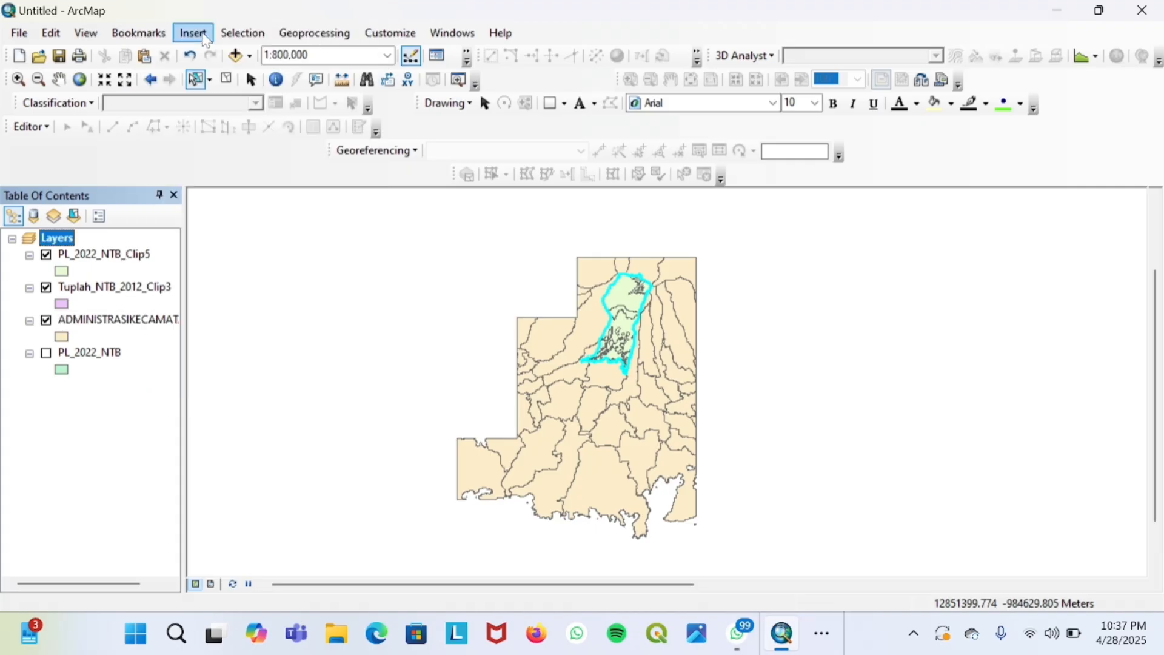
left_click(122, 326)
right_click(121, 327)
left_click(90, 363)
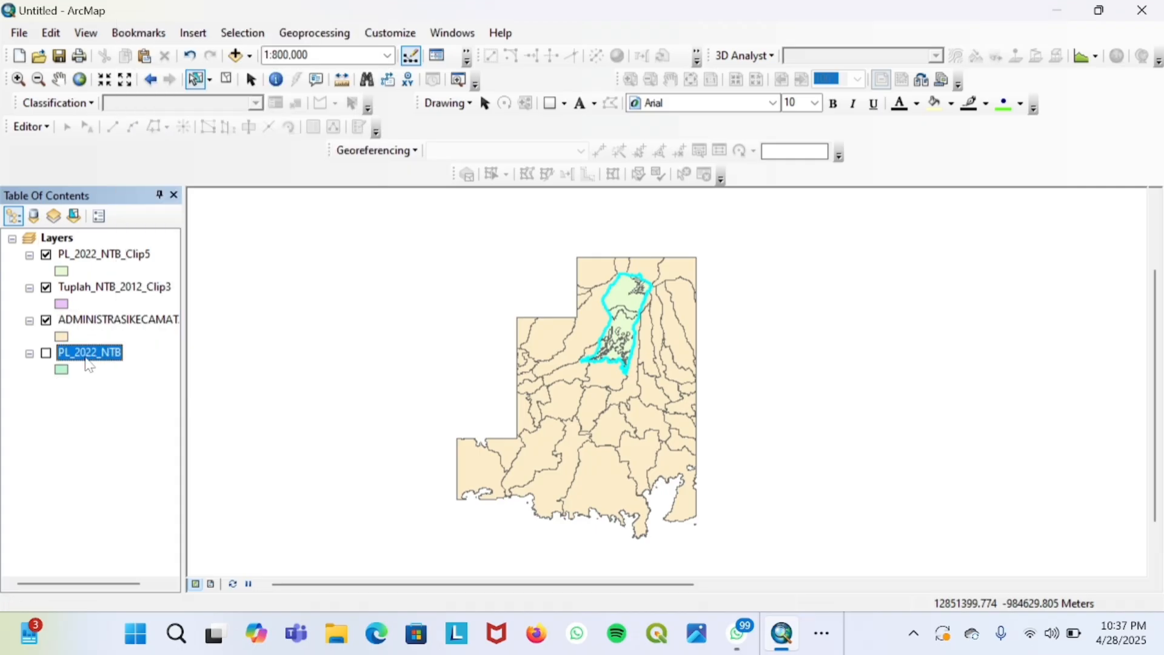
right_click(101, 365)
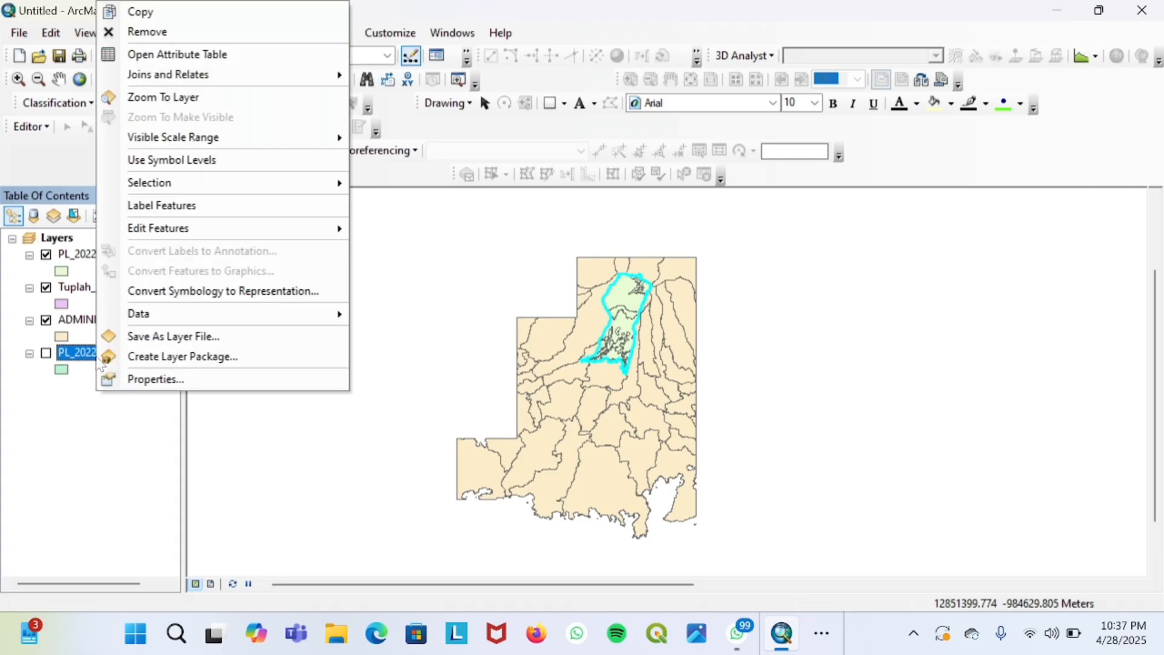
left_click(165, 31)
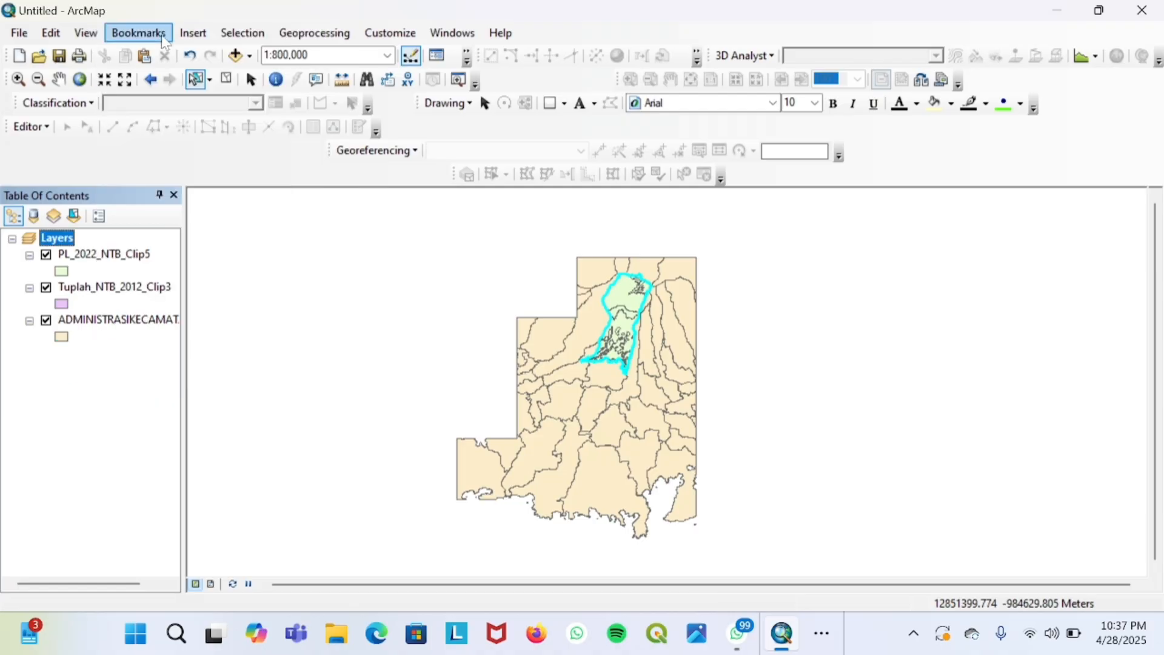
right_click(142, 323)
left_click(247, 31)
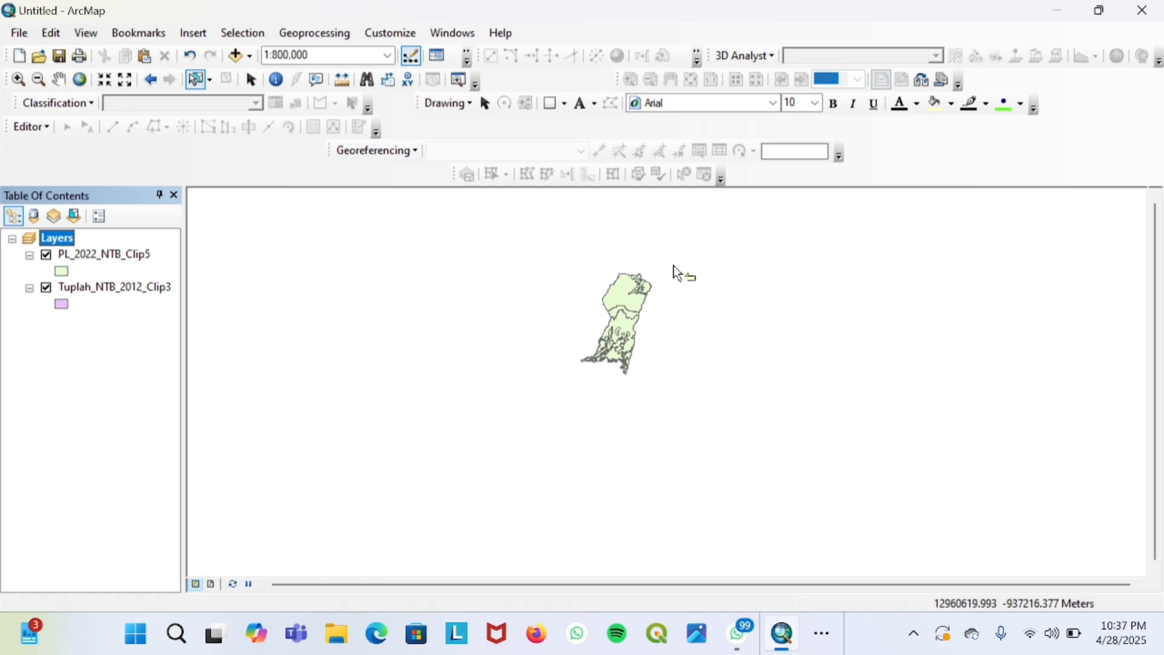
Examine the clipped land cover polygons of the district up close at 1:250,000 scale.
left_click(60, 80)
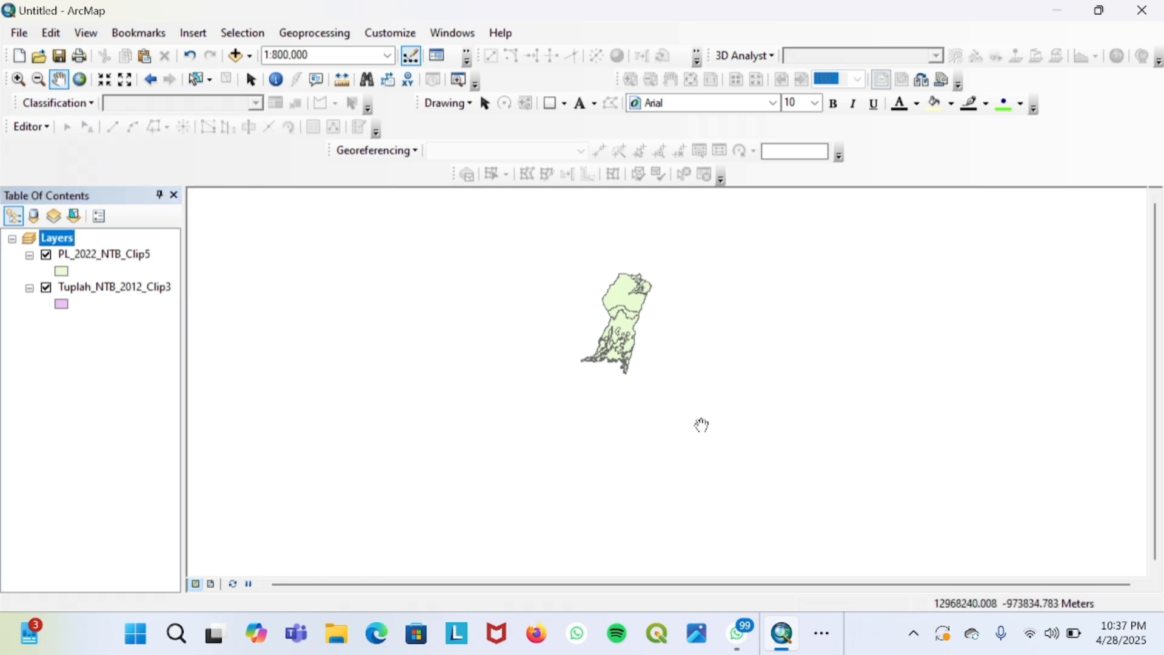
scroll(625, 330, "up", 1)
scroll(687, 353, "up", 2)
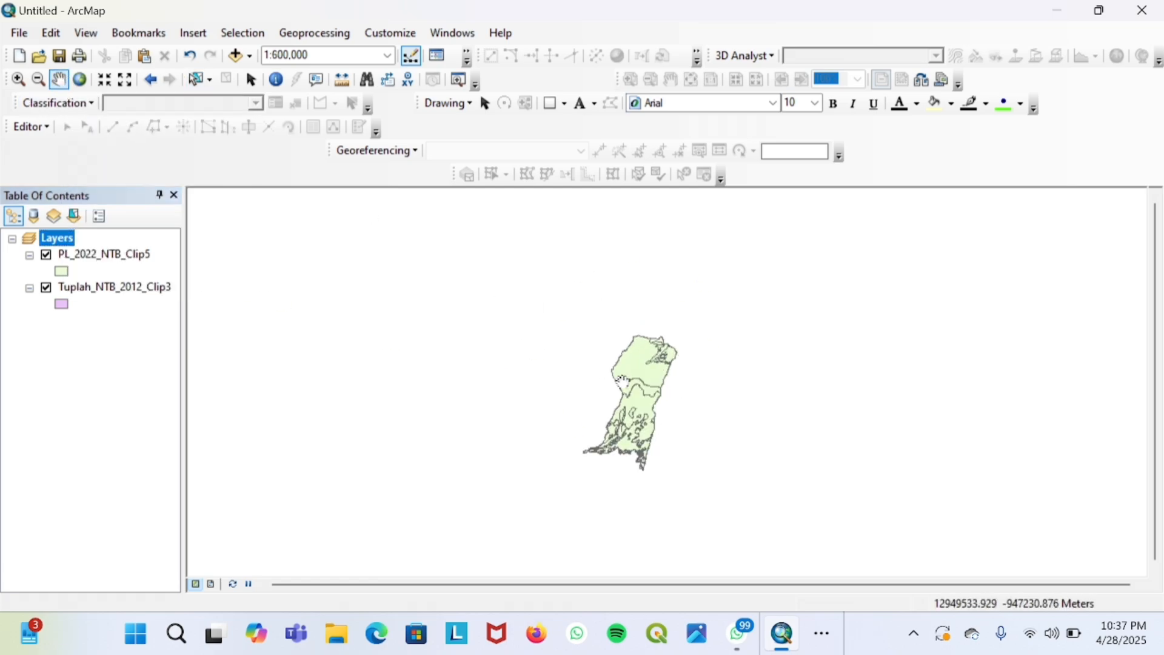
scroll(730, 377, "up", 1)
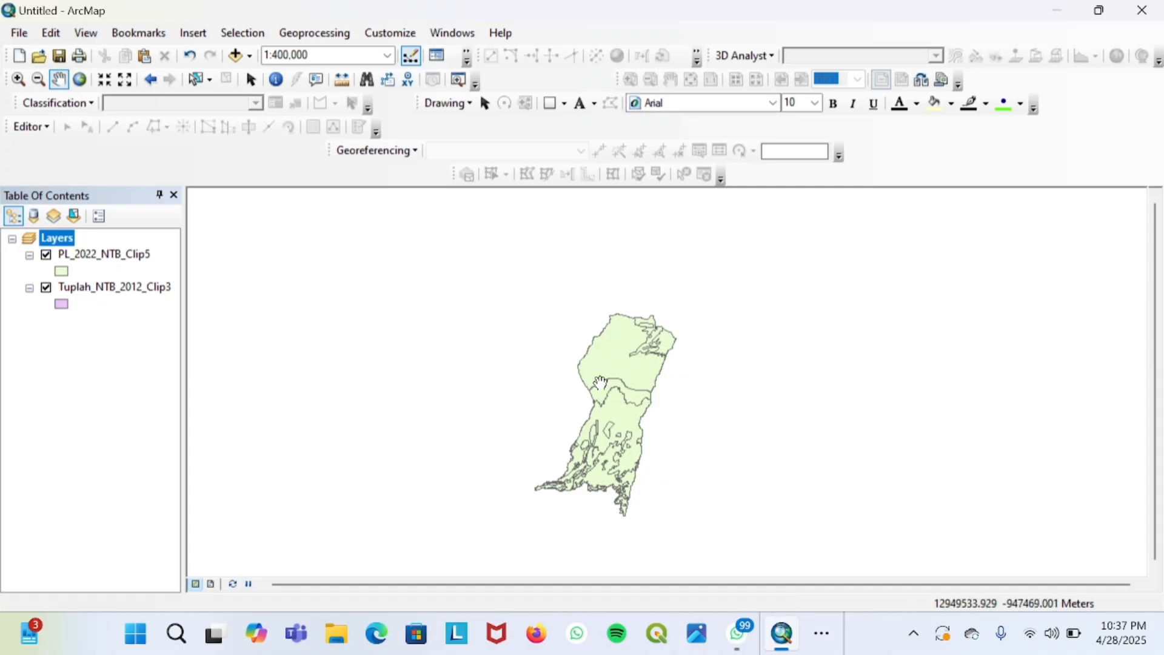
scroll(620, 377, "up", 1)
scroll(624, 316, "up", 1)
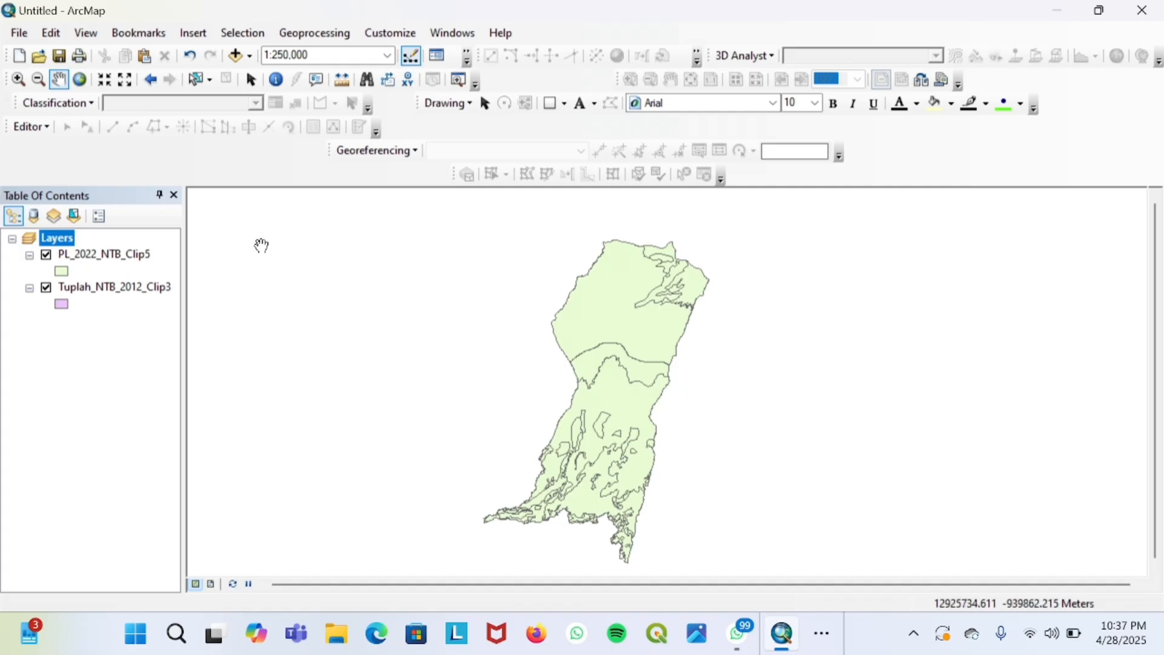
left_click(640, 272)
left_click_drag(668, 399, 628, 308)
Add a Text field named Keteranagan with length 50 to the attribute table of Tuplah_NTB_2012_Clip3.
left_click(143, 255)
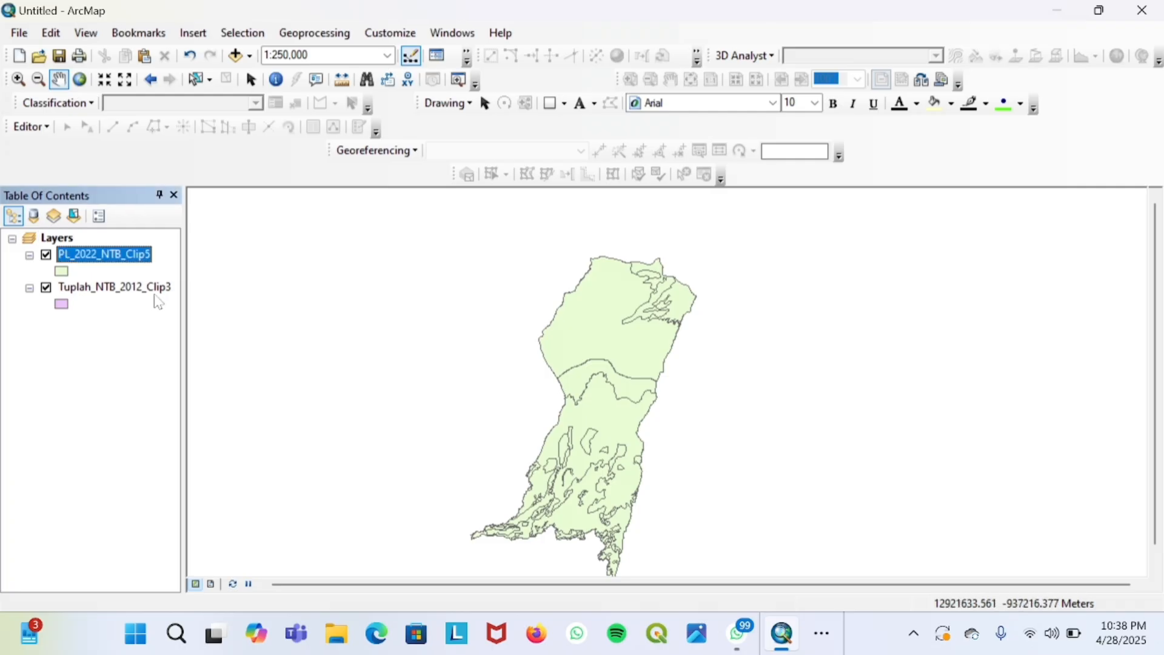
left_click(155, 292)
right_click(158, 302)
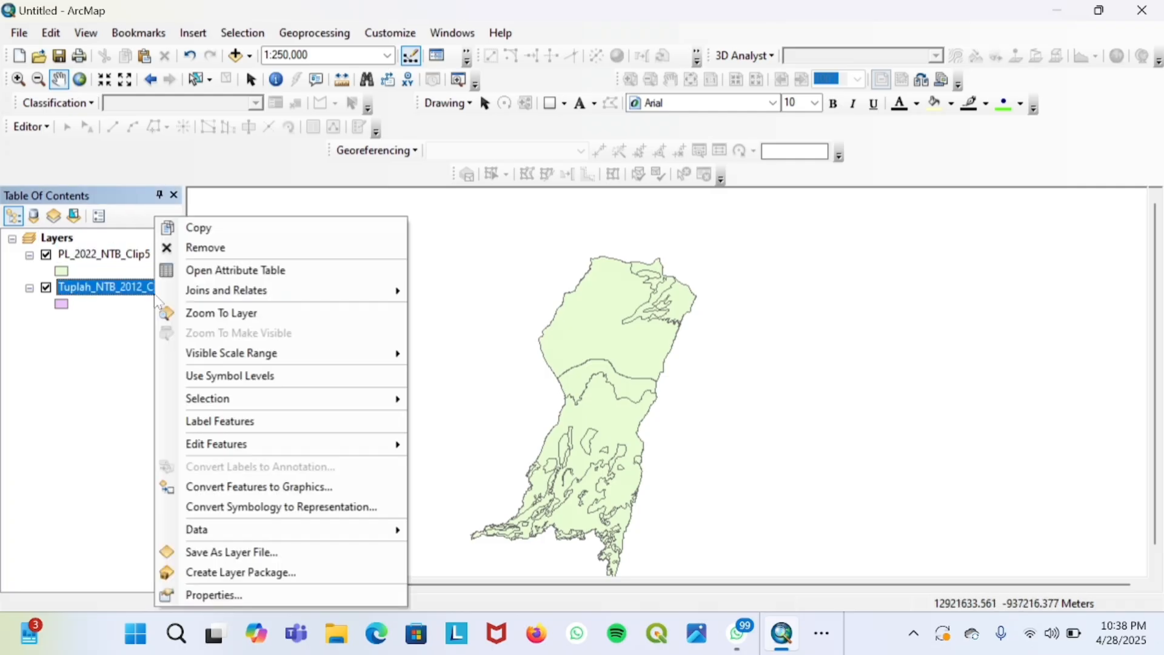
left_click(235, 270)
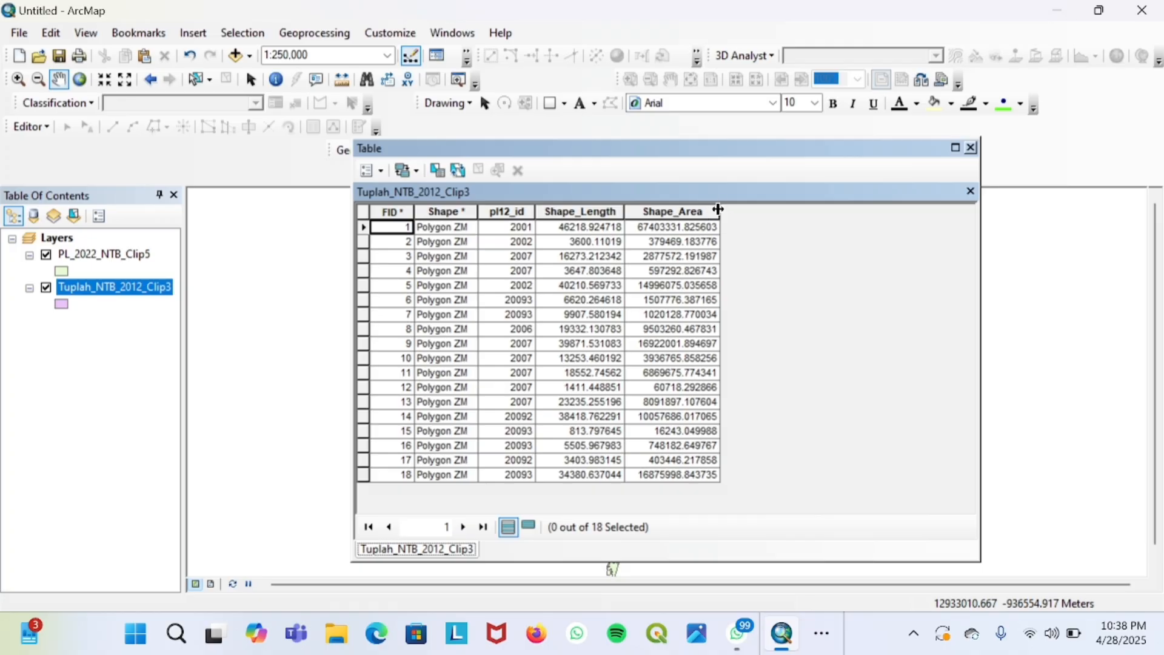
left_click(382, 171)
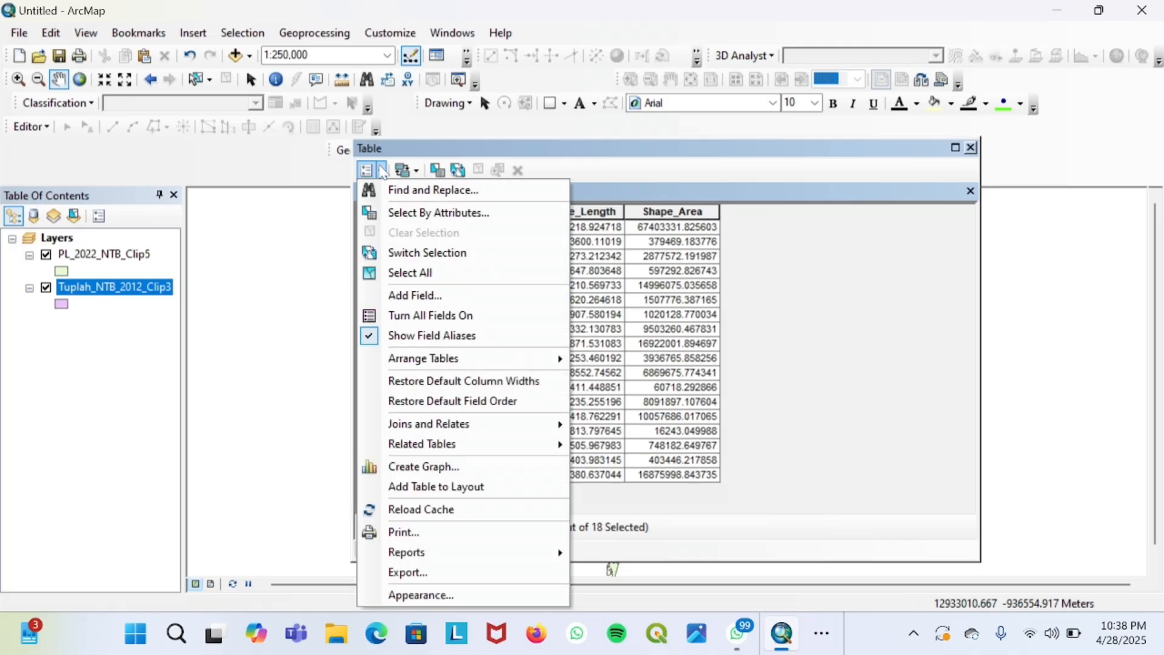
left_click(418, 297)
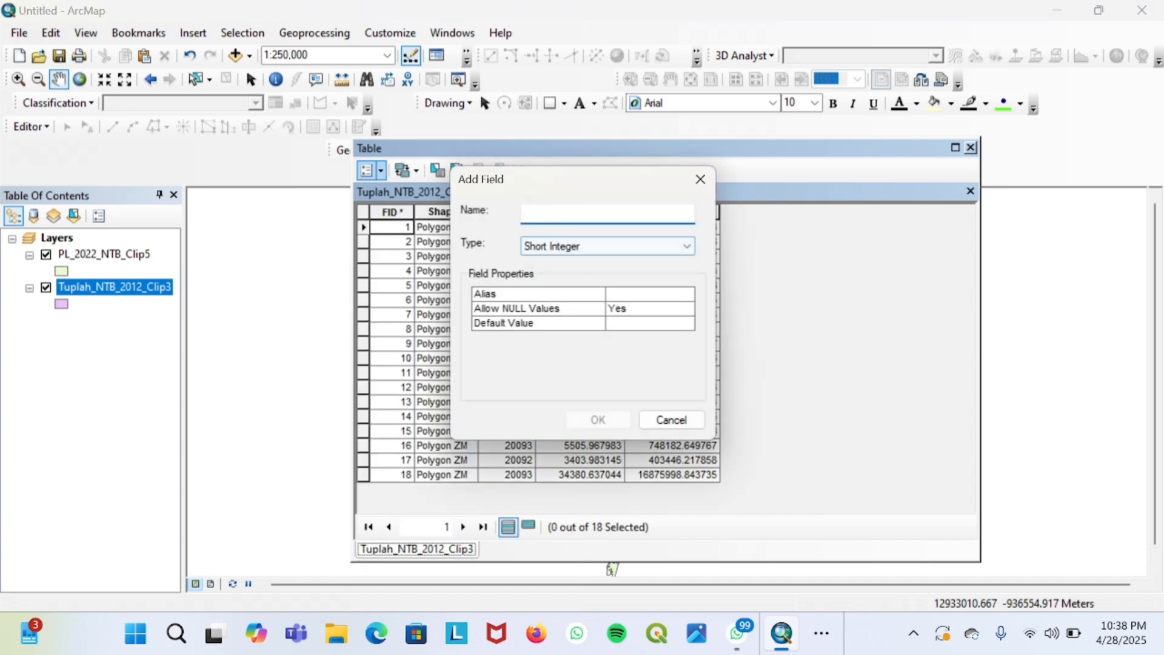
type("Ke")
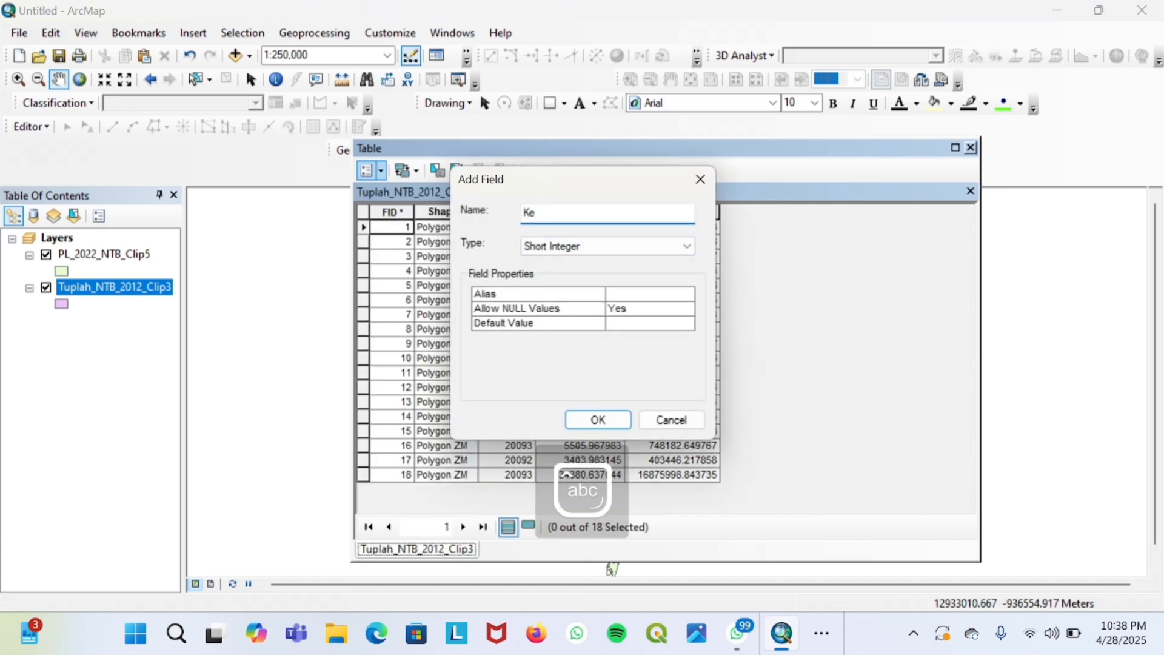
type("teranagan")
left_click(686, 246)
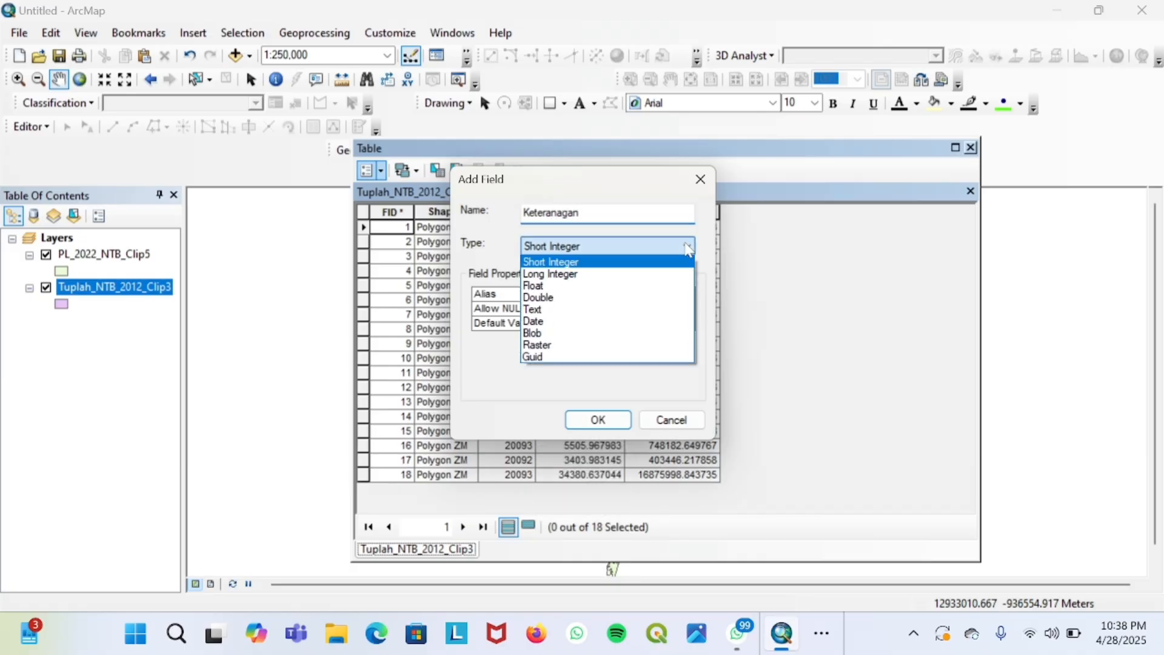
left_click(557, 310)
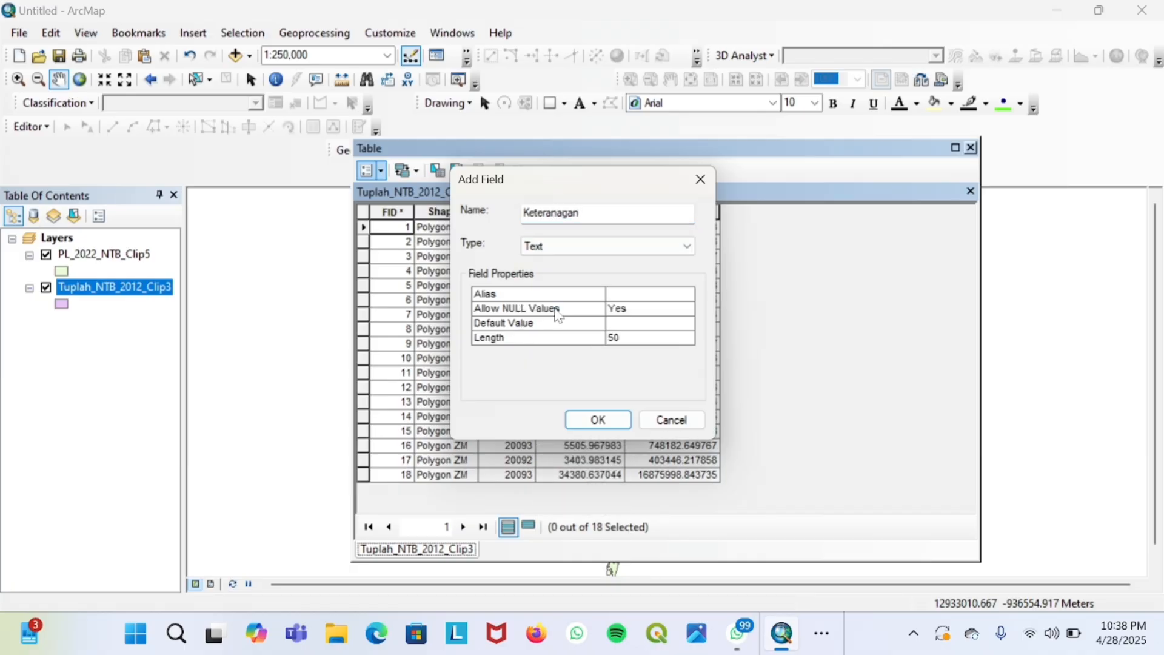
left_click(598, 419)
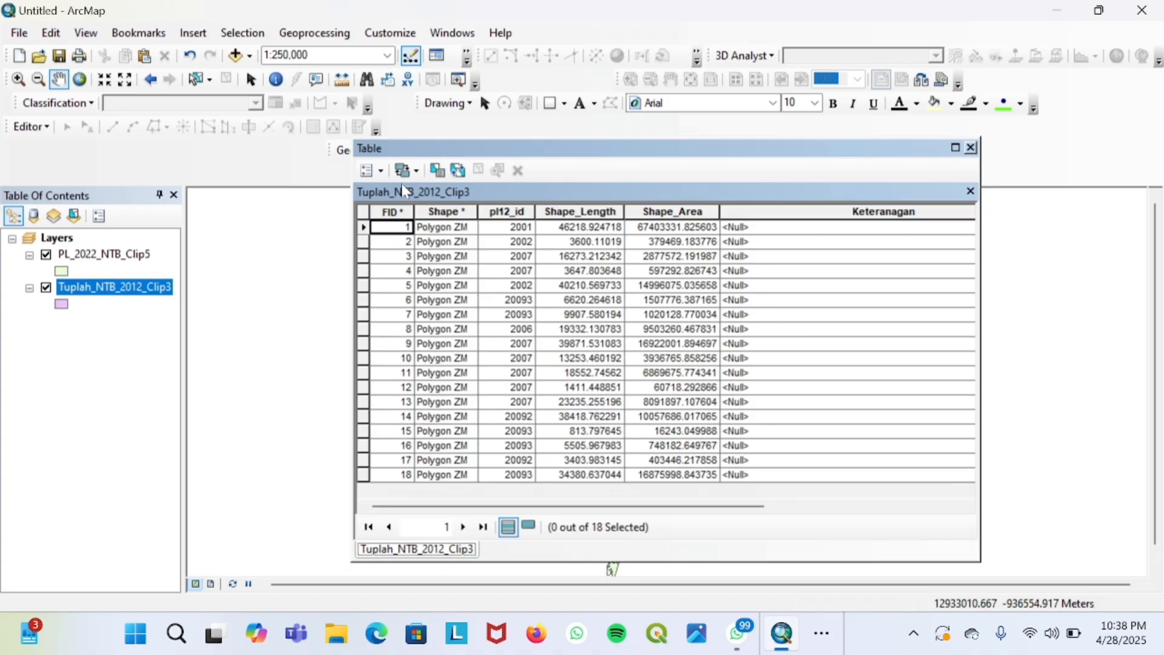
Select the records in the Tuplah_NTB_2012_Clip3 table by attributes with the query pl12_id = 2006.
left_click(379, 171)
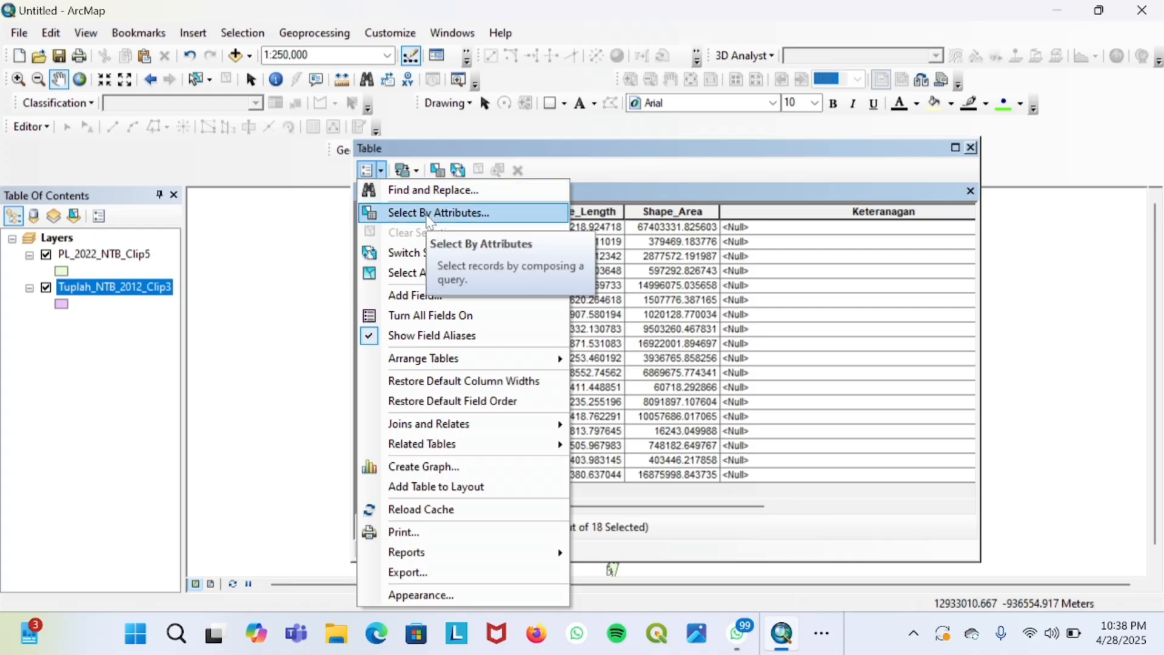
left_click(427, 215)
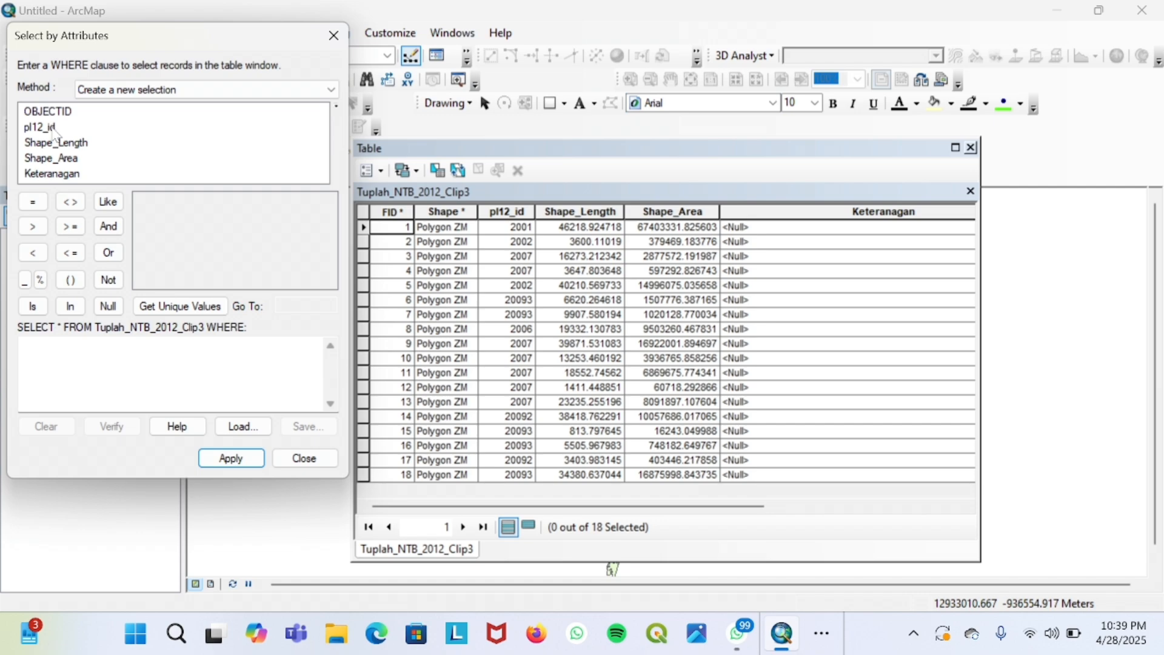
left_click(53, 131)
double_click(54, 135)
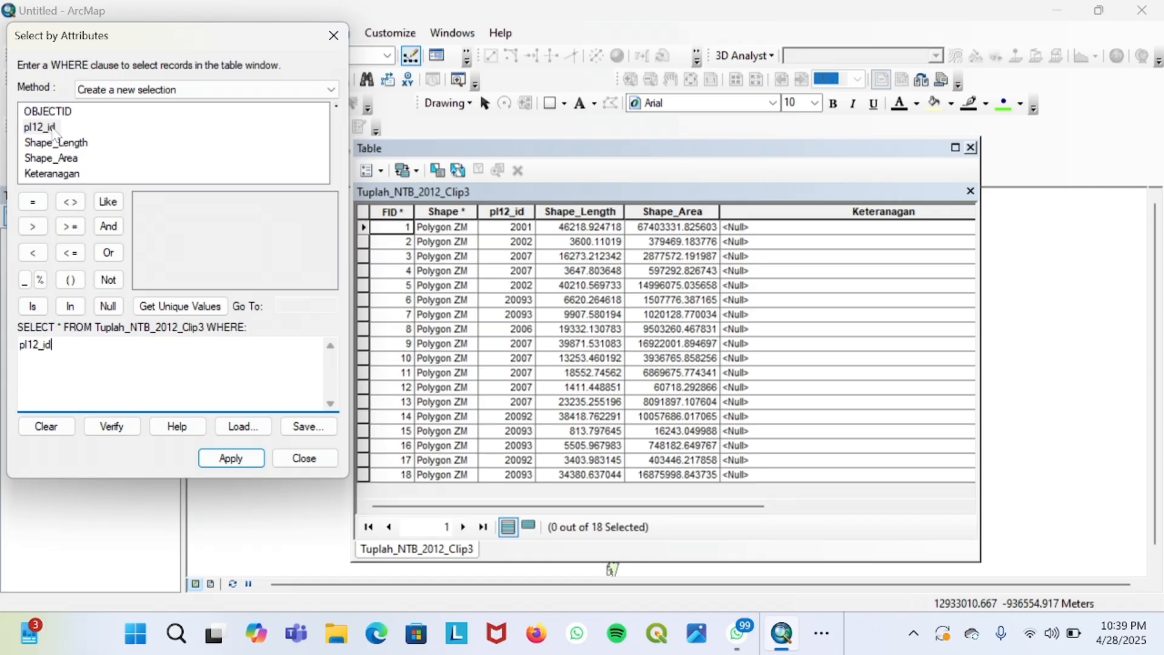
left_click(40, 206)
left_click(174, 306)
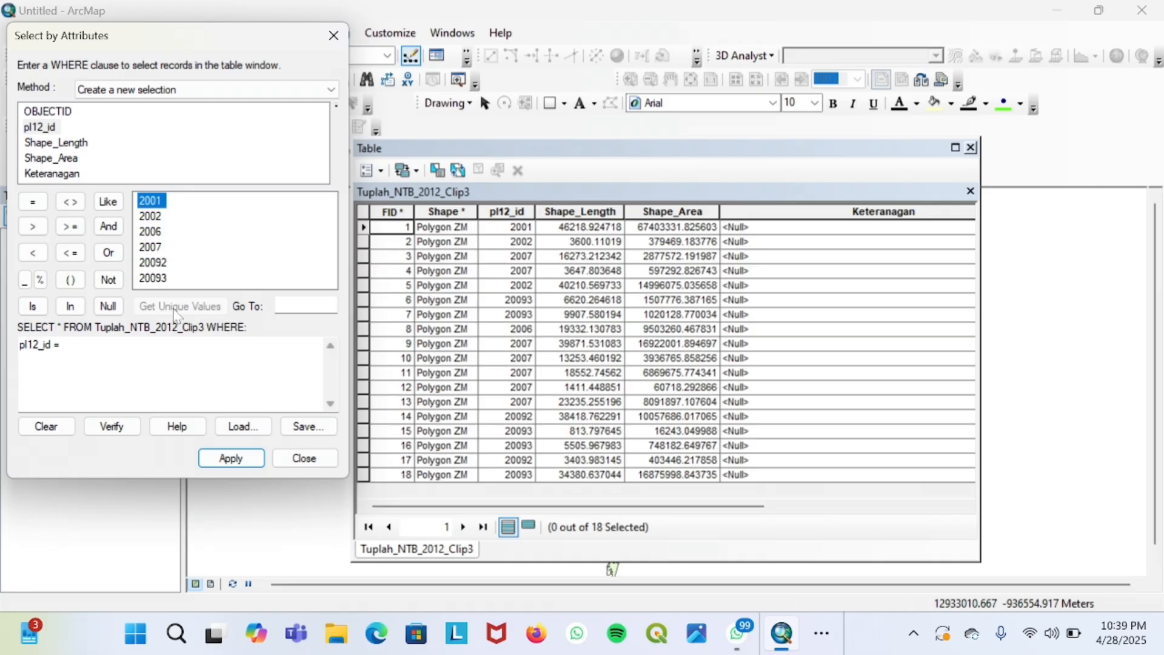
left_click(157, 222)
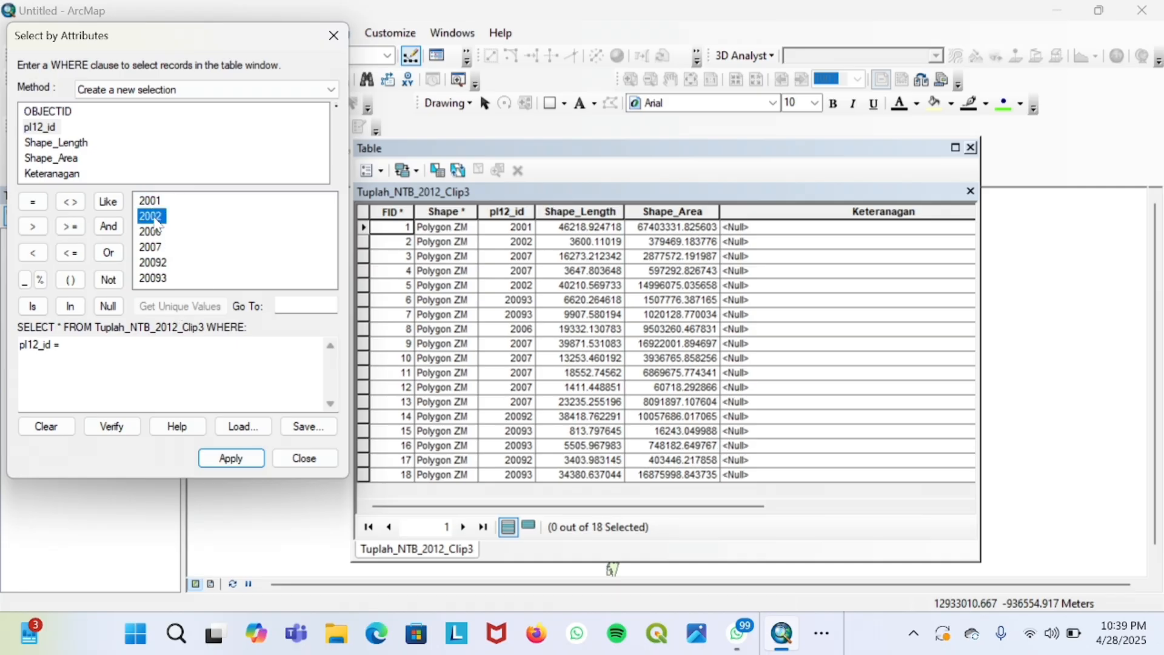
left_click(157, 234)
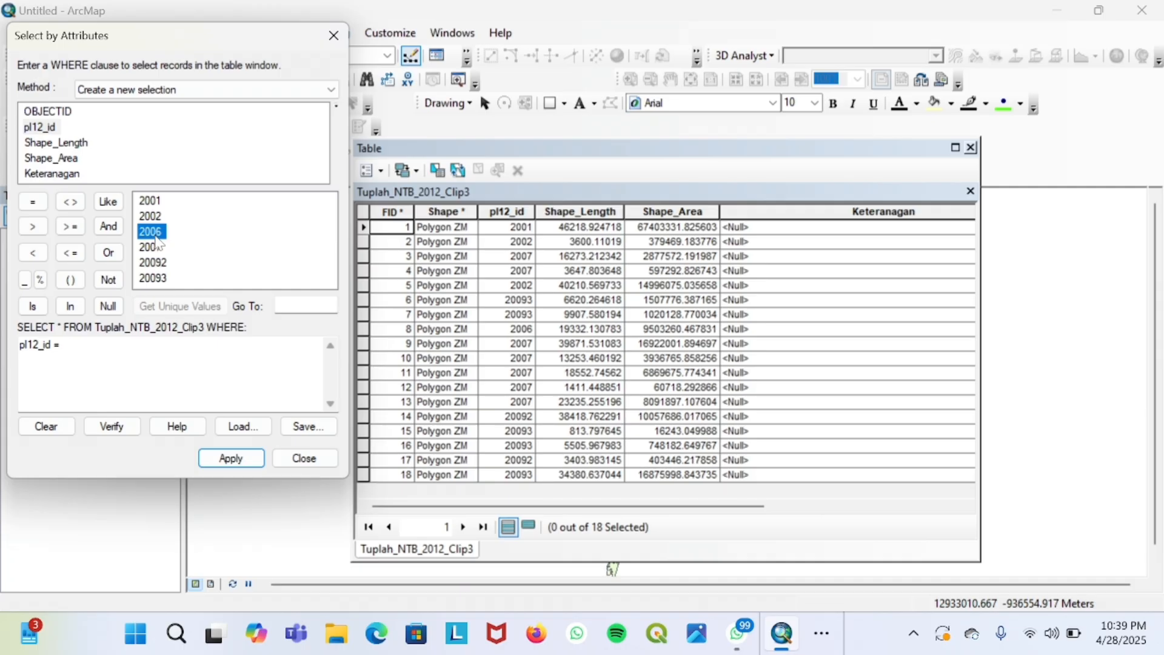
double_click(158, 236)
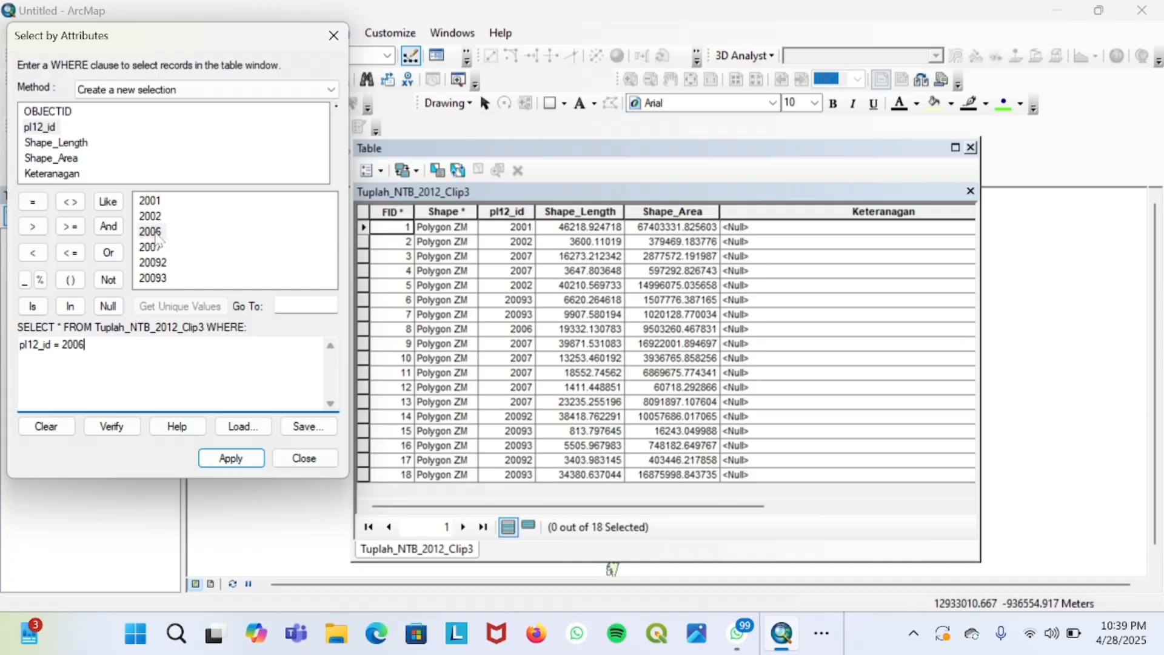
left_click(236, 463)
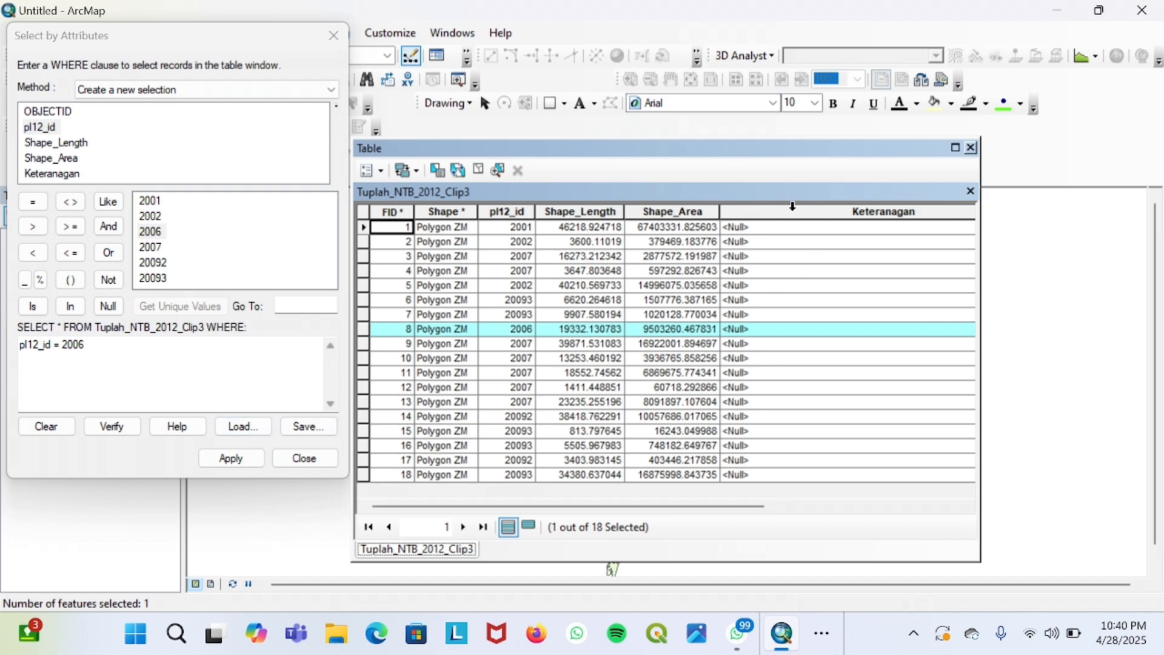
Calculate the Keteranagan field of the selected 2006 record as "Hutan tanaman" with the Field Calculator.
right_click(777, 210)
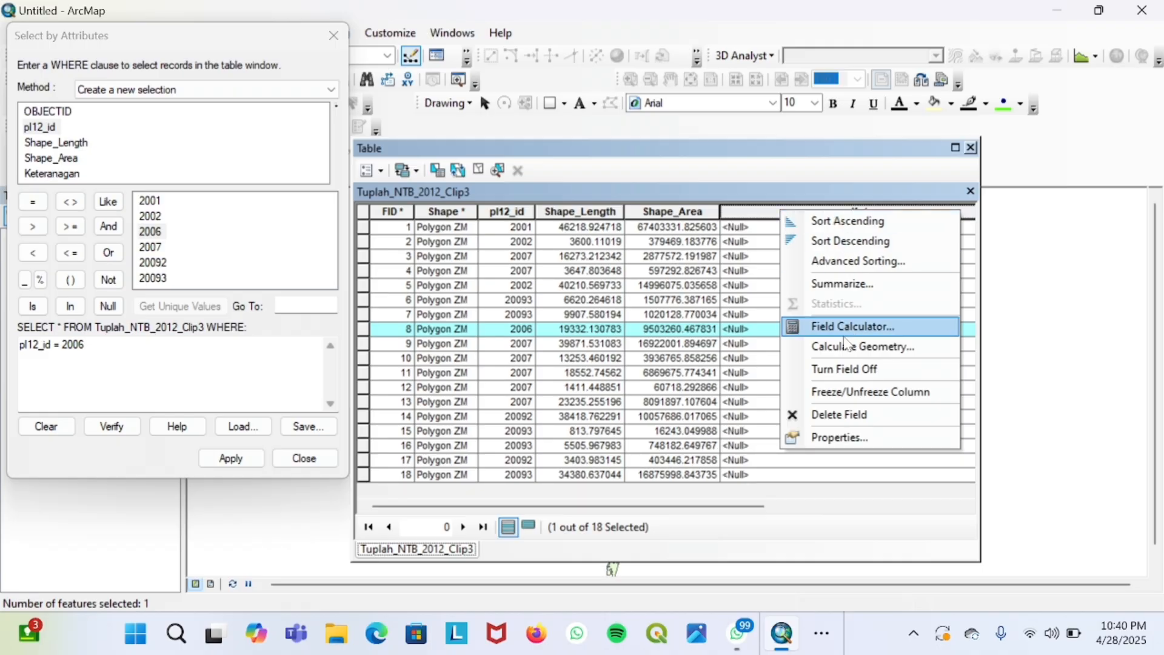
left_click(847, 335)
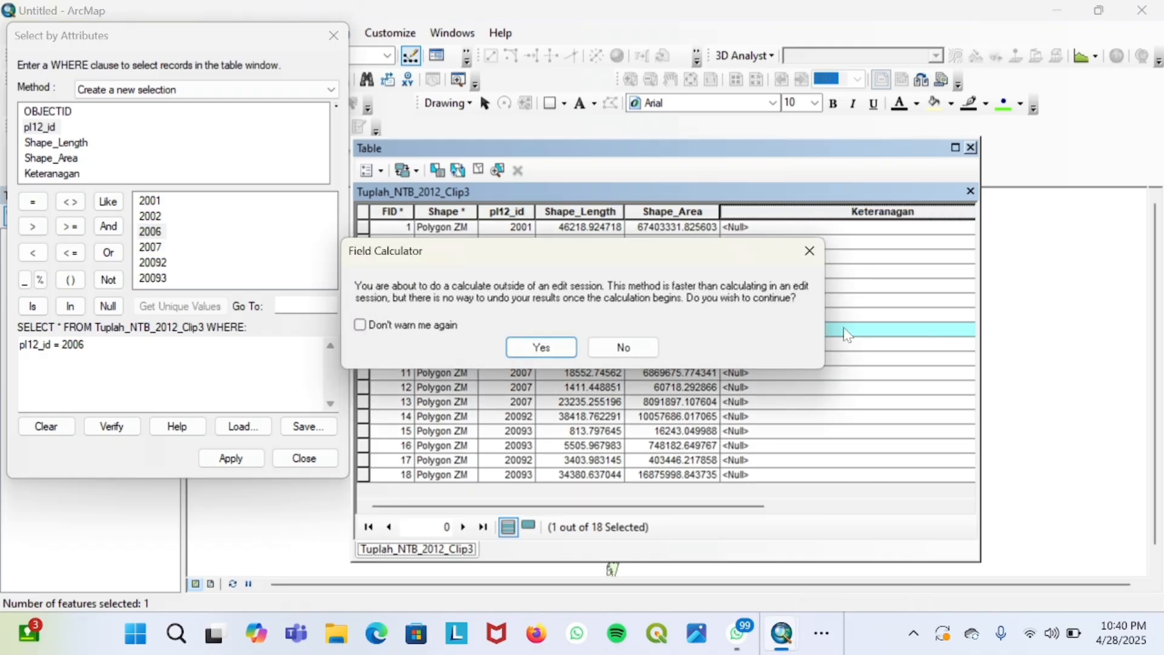
left_click(550, 344)
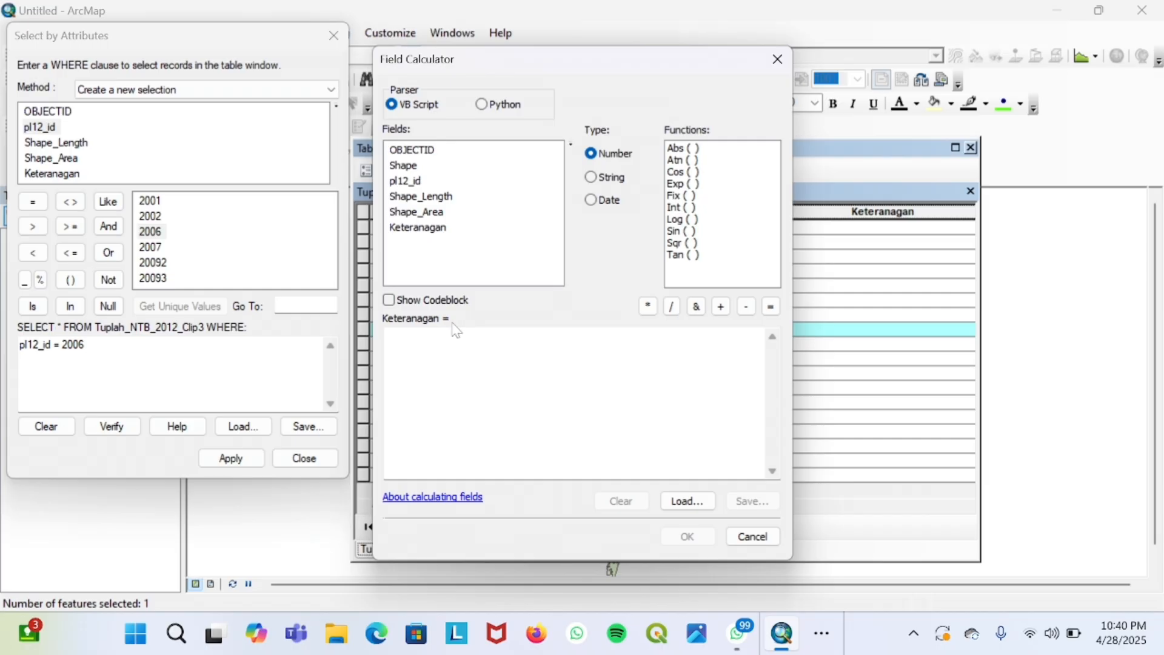
left_click(470, 340)
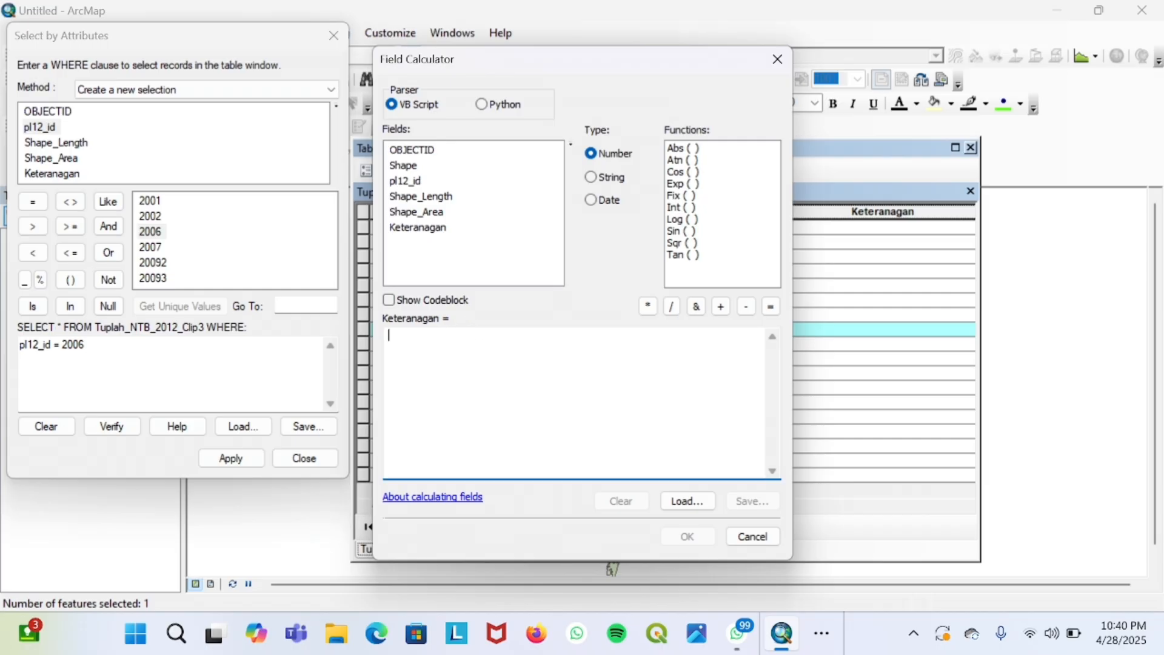
type("\"")
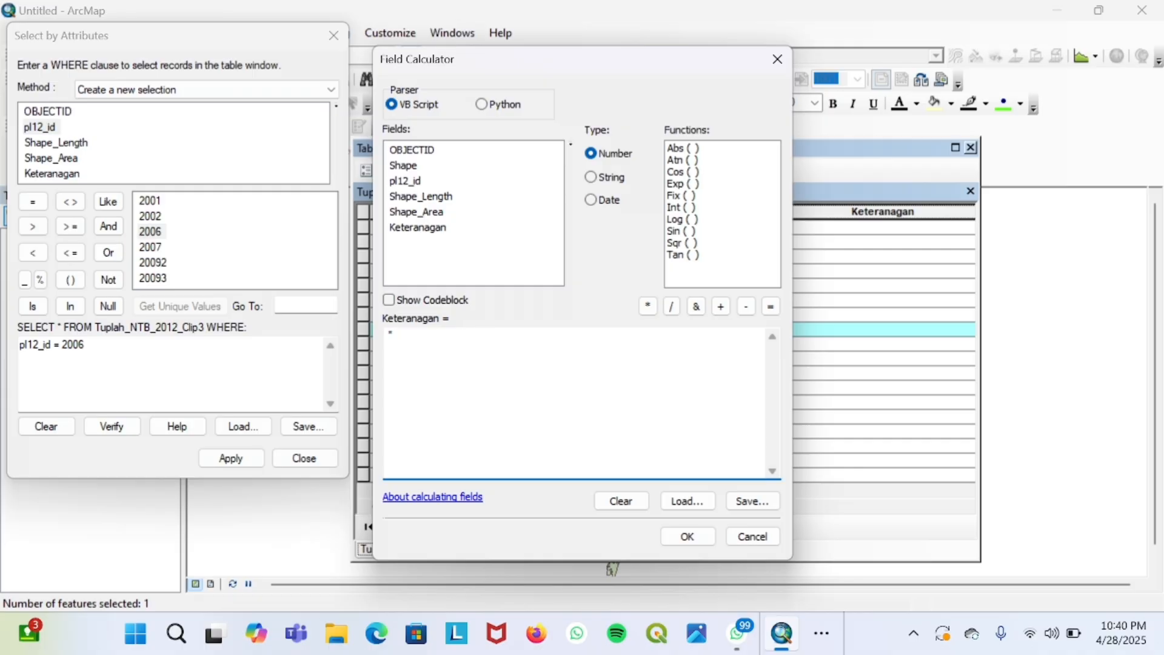
type("Huta")
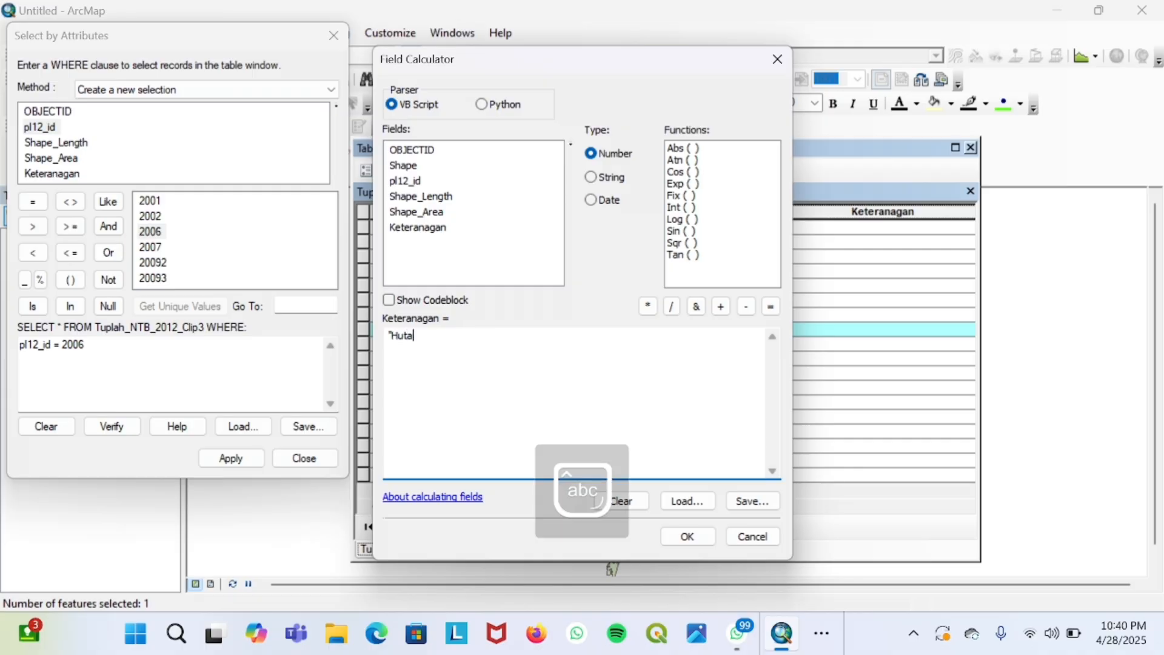
type("n tanaman")
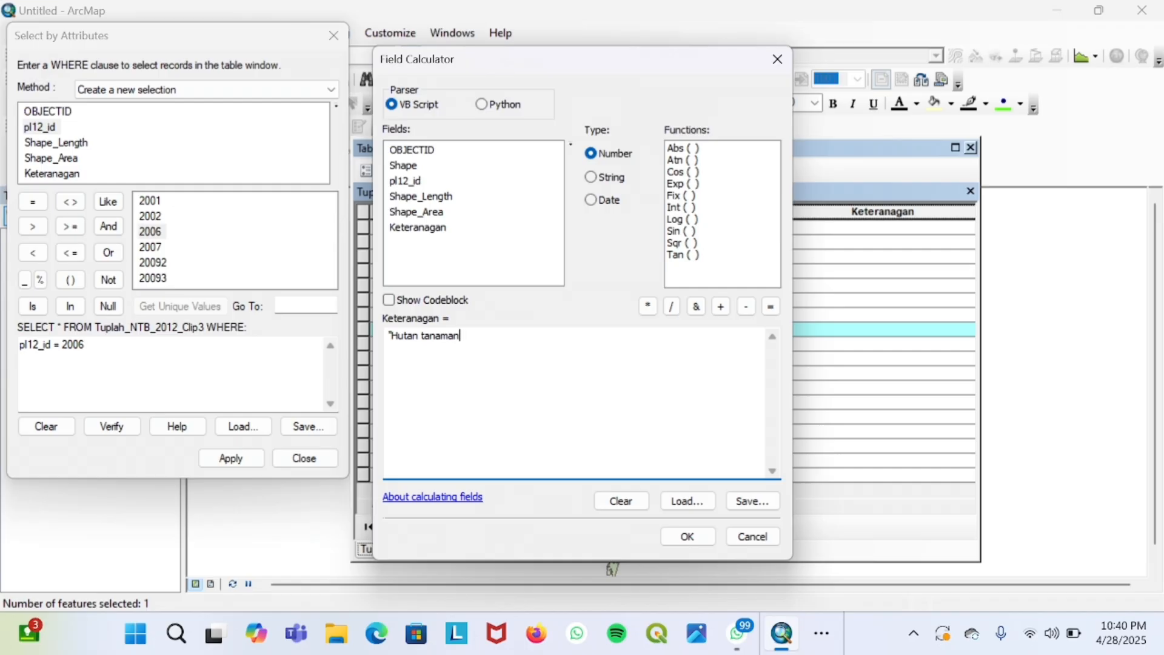
type("\"")
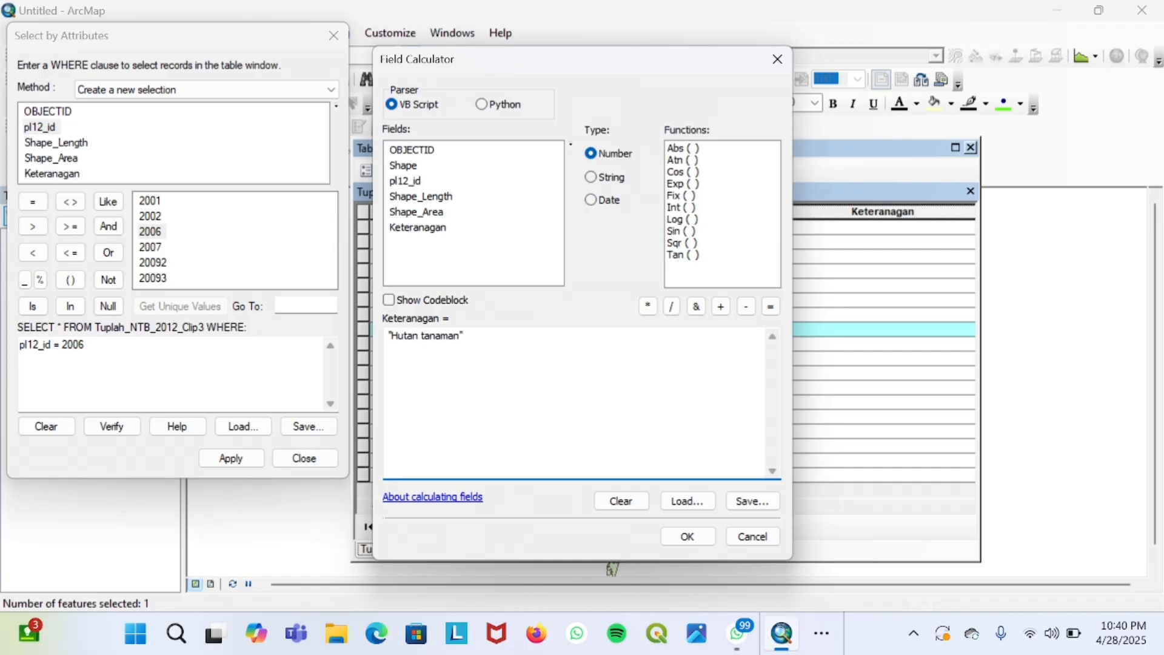
left_click(684, 536)
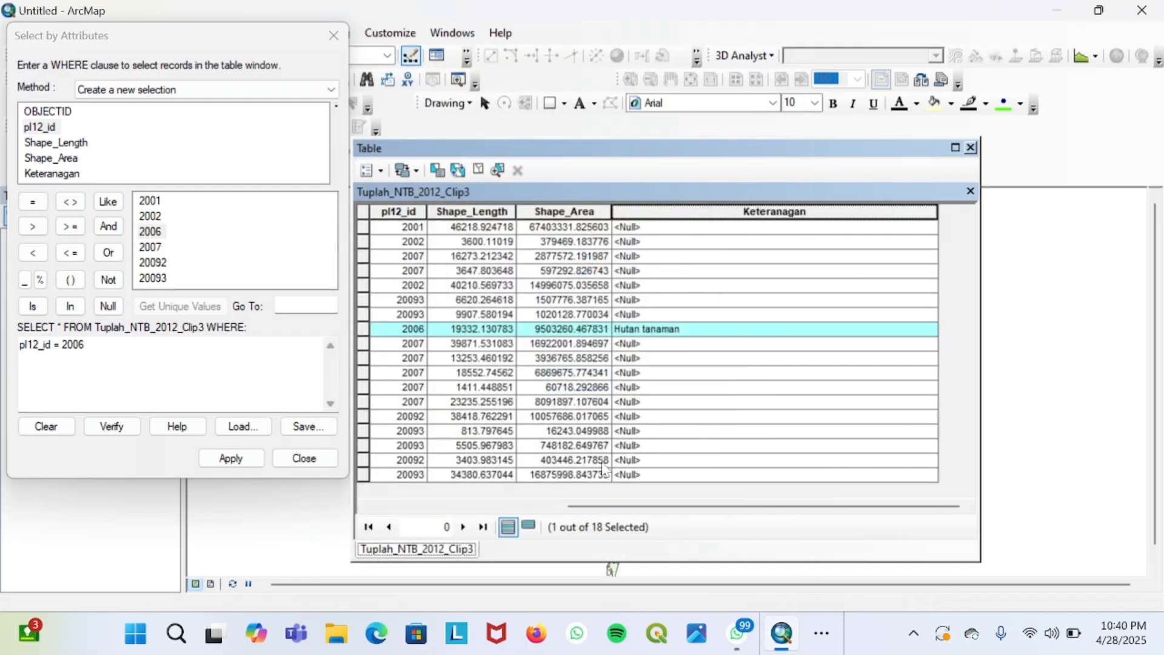
Change the attribute query to pl12_id = 2002 and apply it as a new selection.
left_click(159, 202)
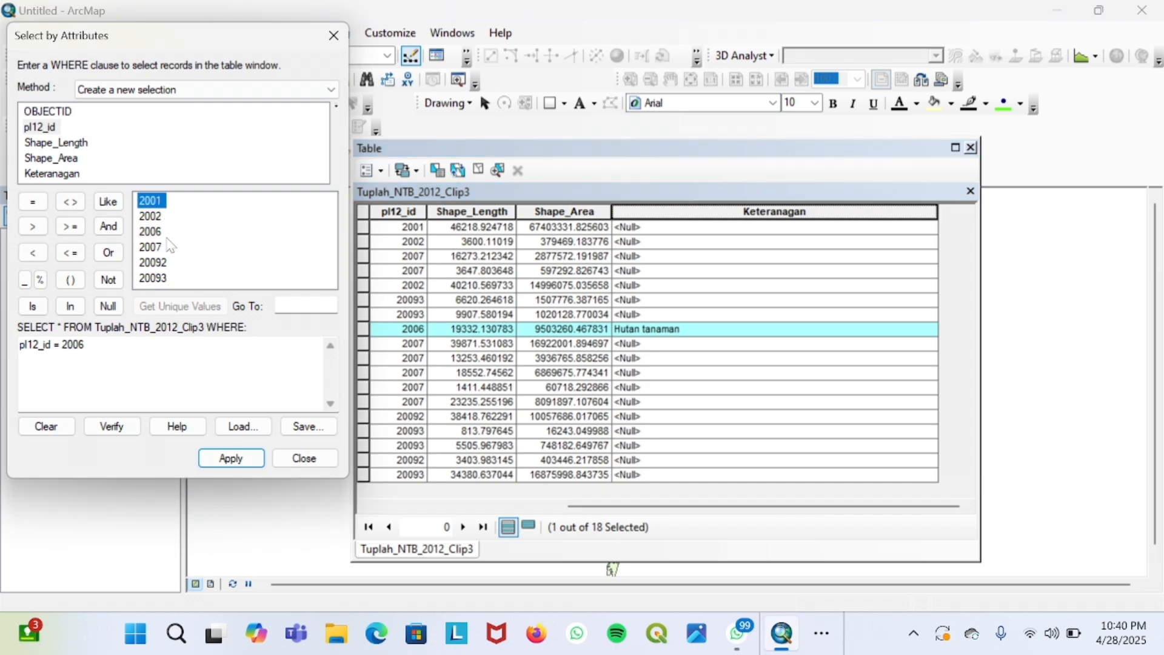
left_click(159, 217)
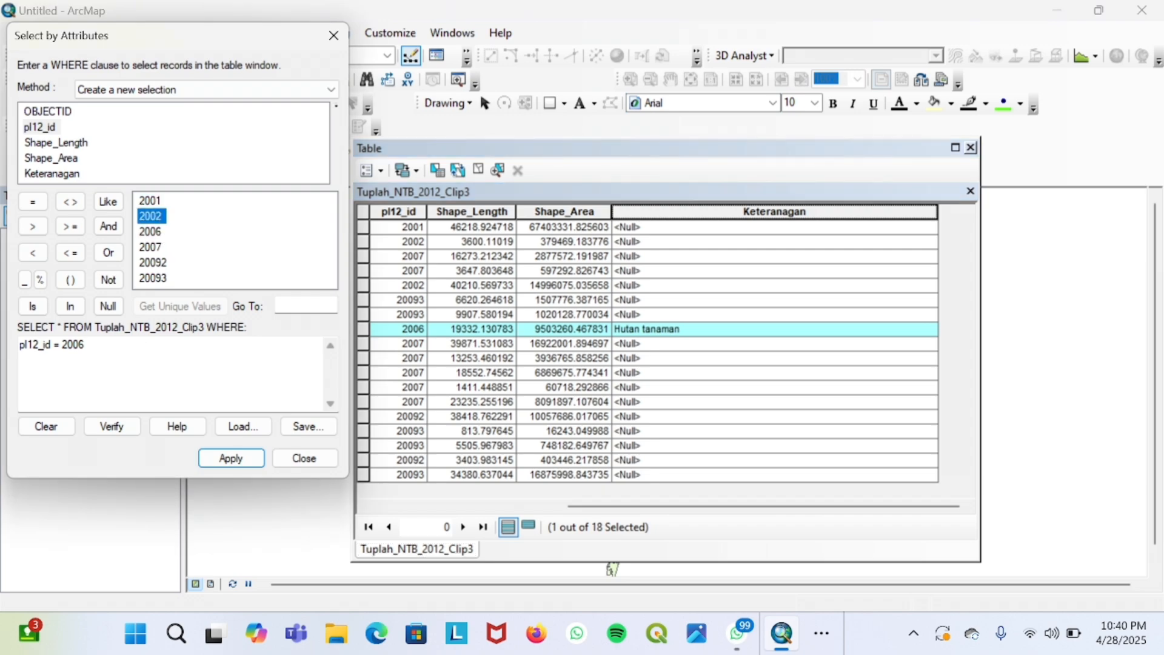
left_click(86, 345)
key("BackSpace")
type("2")
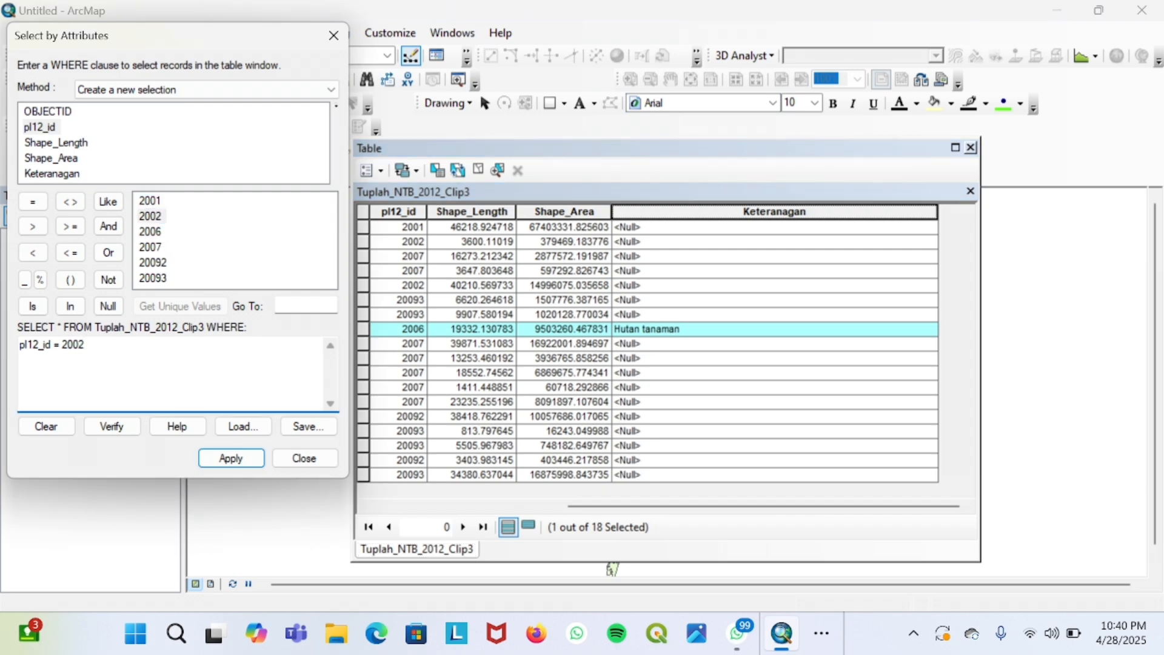
left_click(232, 458)
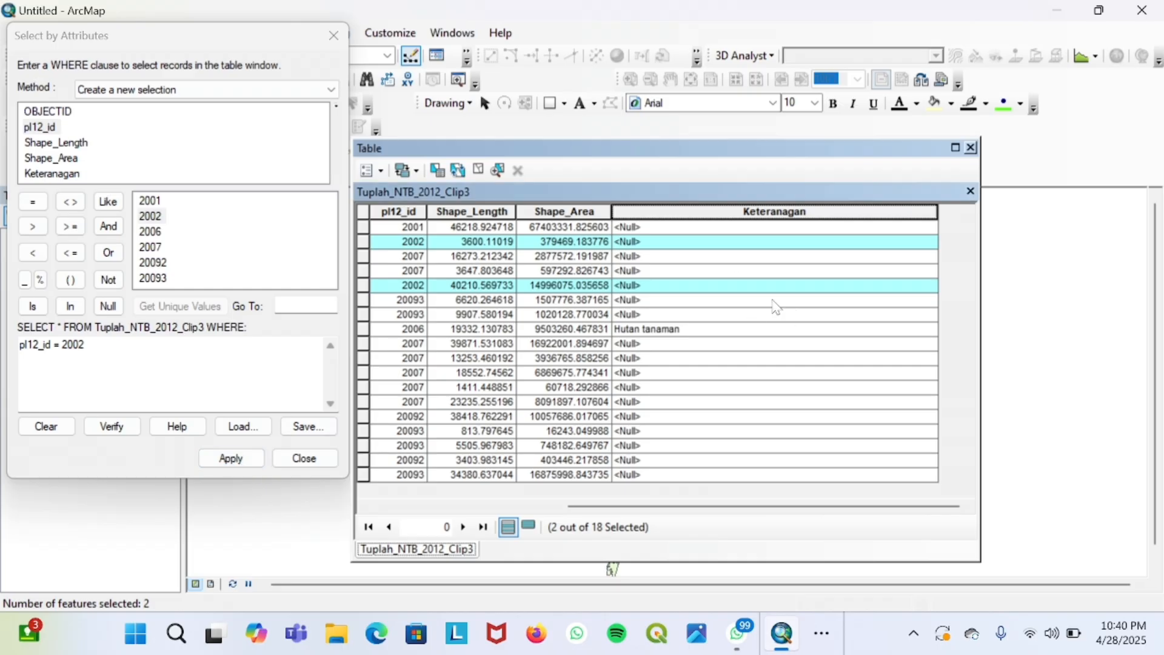
Calculate the Keteranagan field of the selected 2002 records as "Hutan lahan kering sekunder" with the Field Calculator.
right_click(682, 209)
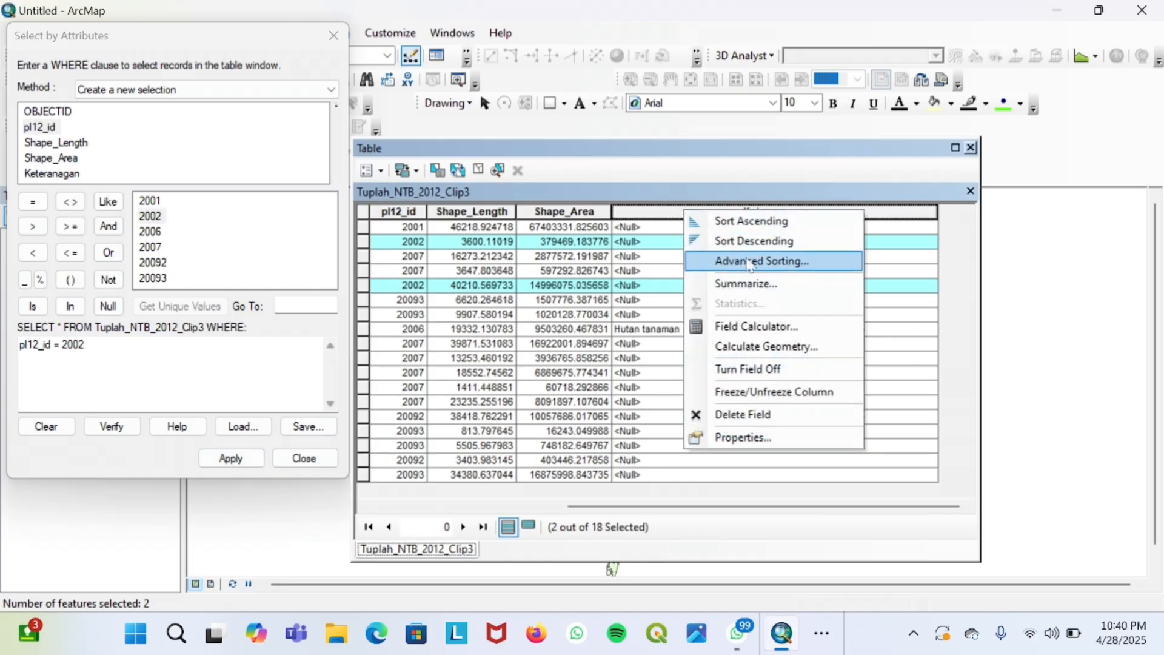
left_click(750, 319)
left_click(538, 347)
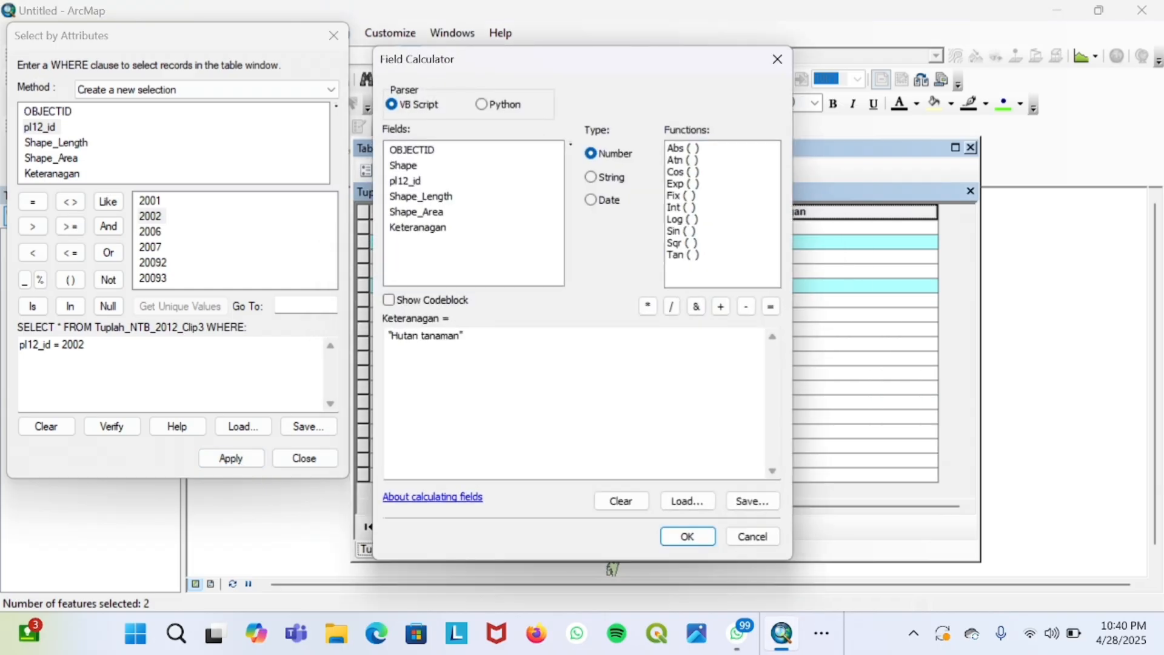
left_click_drag(461, 336, 391, 335)
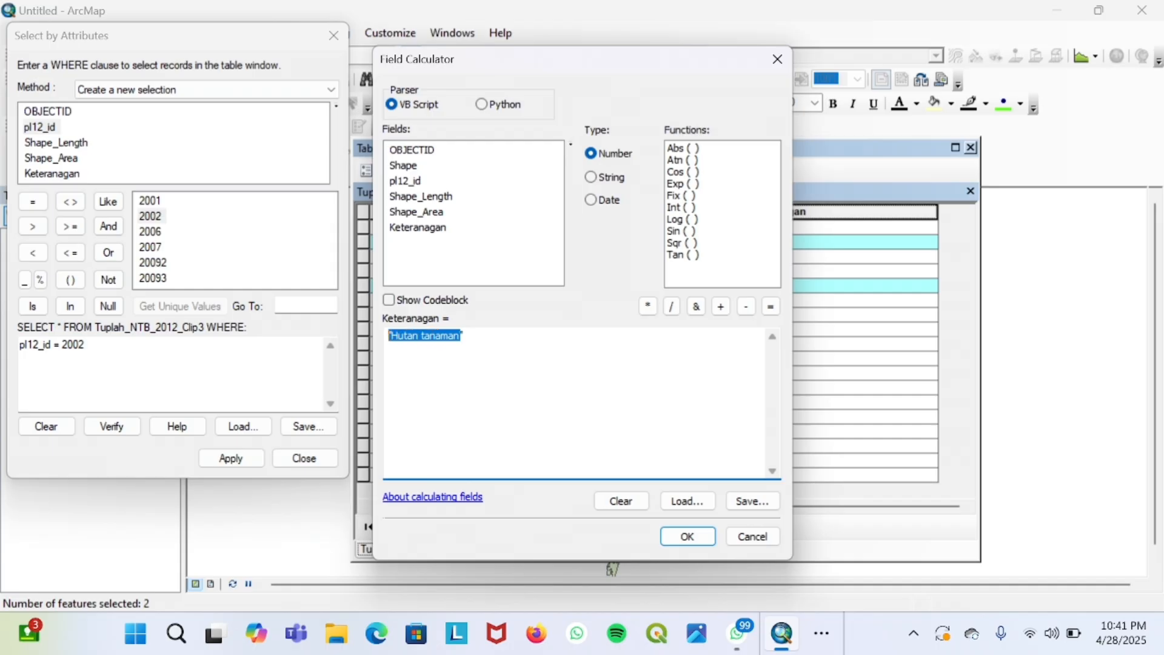
key("BackSpace")
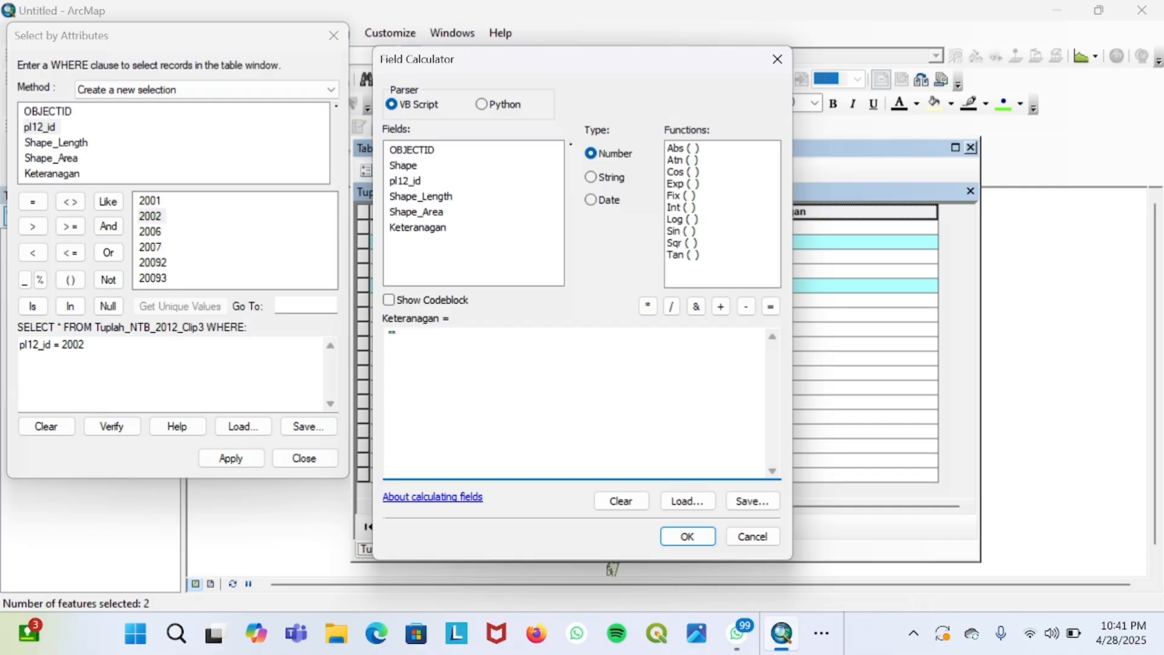
type("Hutan lah")
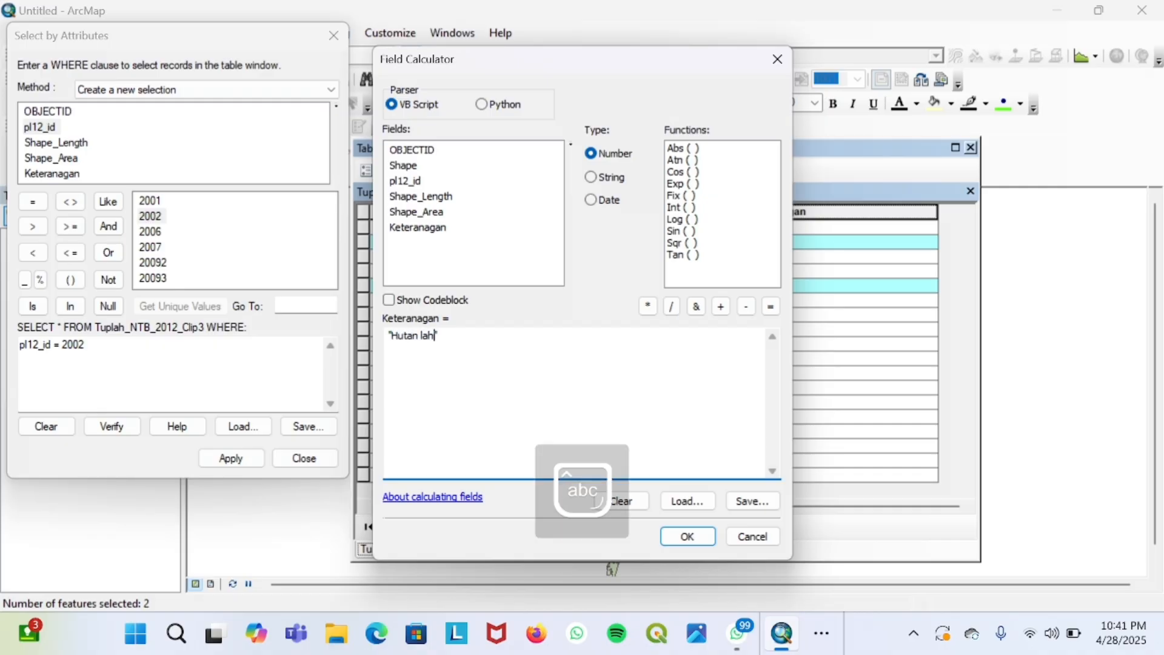
type("an kering se")
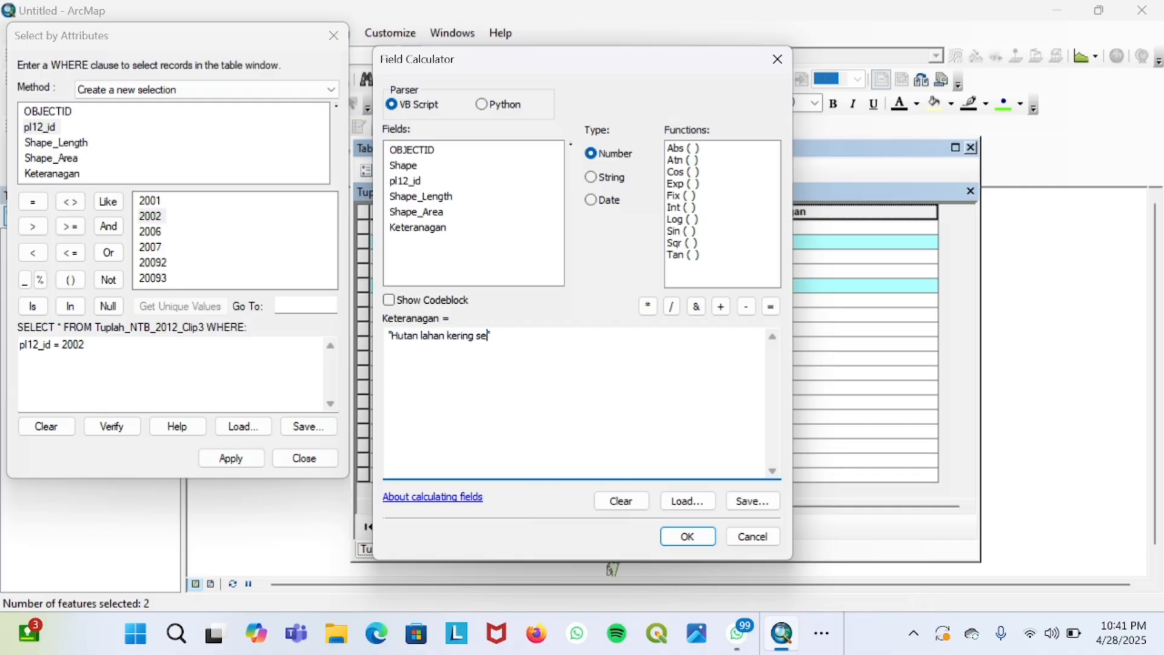
type("kunder")
left_click(687, 537)
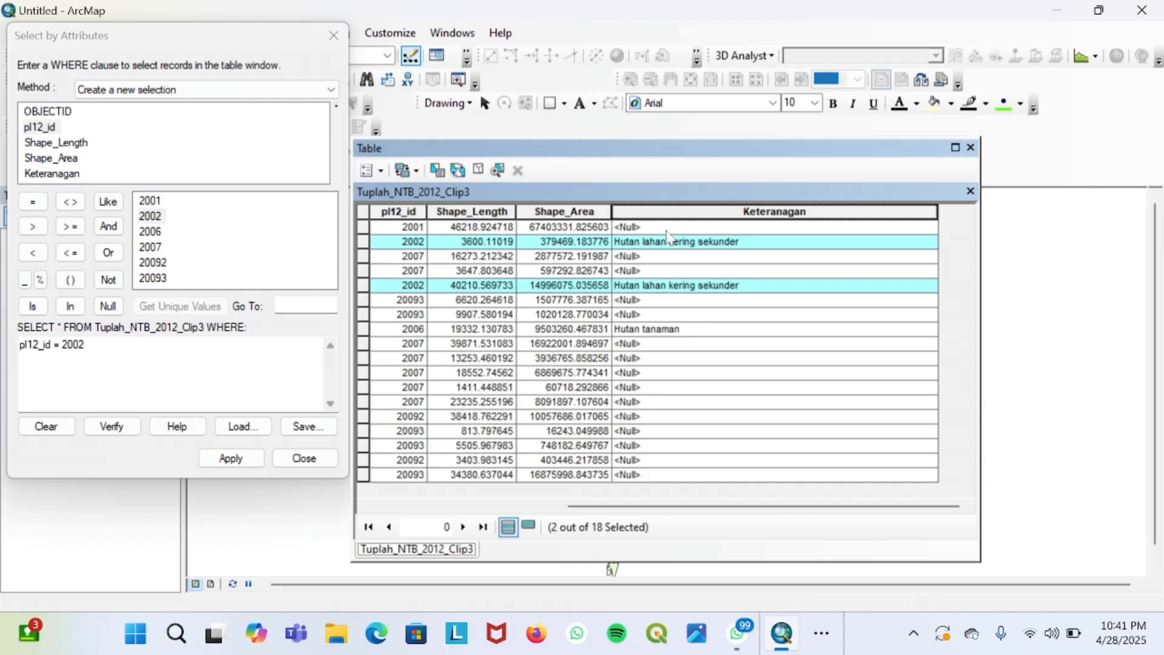
Sort the table by Keteranagan in ascending order and select the records matching pl12_id = 2007.
left_click(666, 211)
left_click(85, 344)
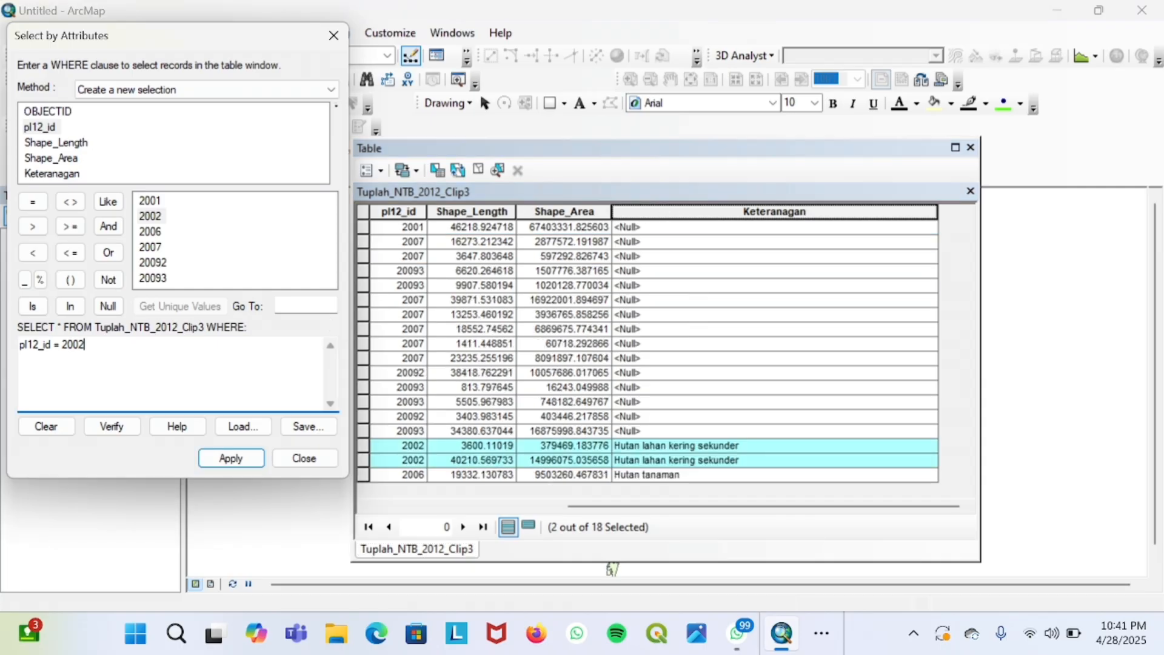
key("BackSpace")
type("7")
left_click(254, 464)
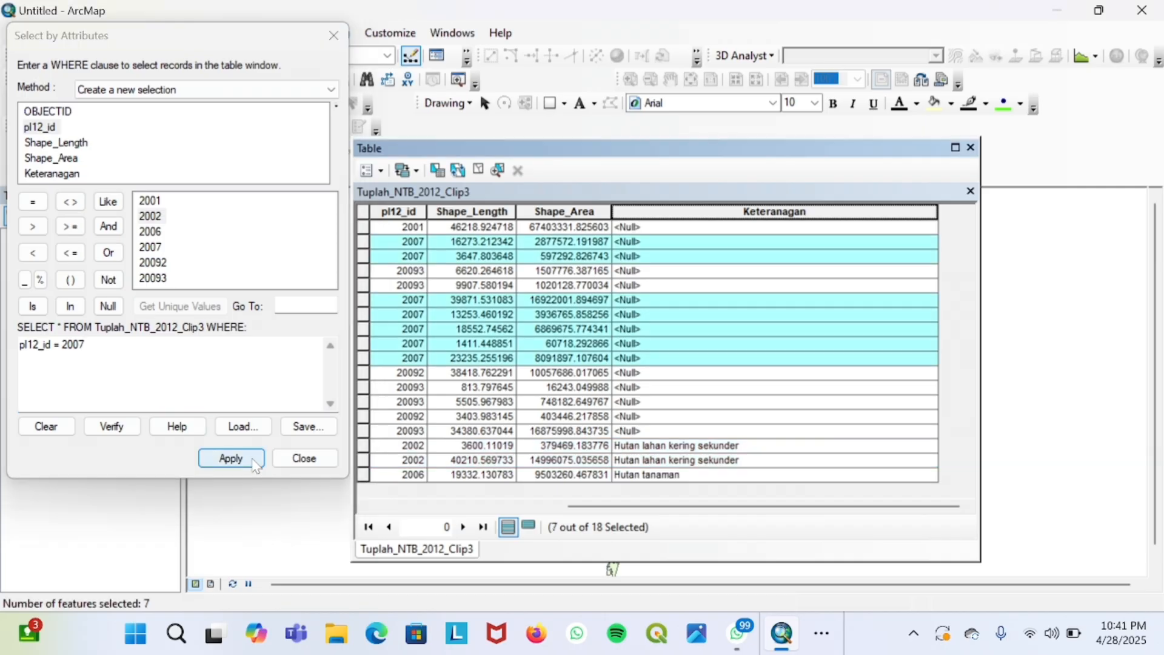
Calculate the Keteranagan field of the selected 2007 records as "Belukar" with the Field Calculator.
right_click(693, 212)
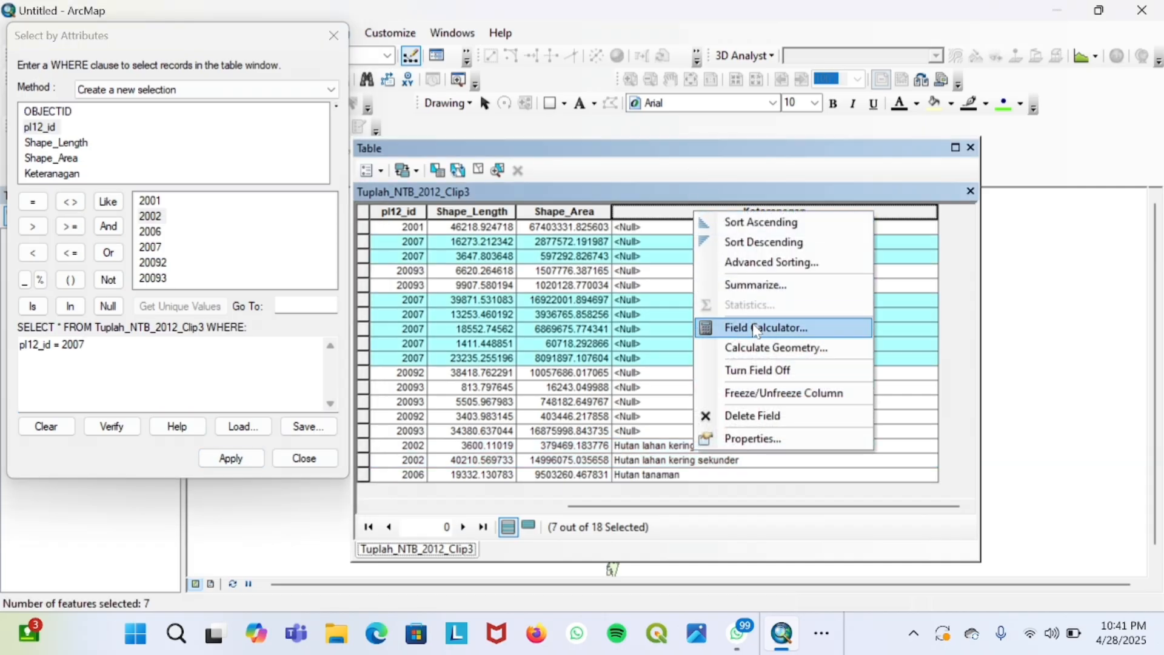
left_click(755, 328)
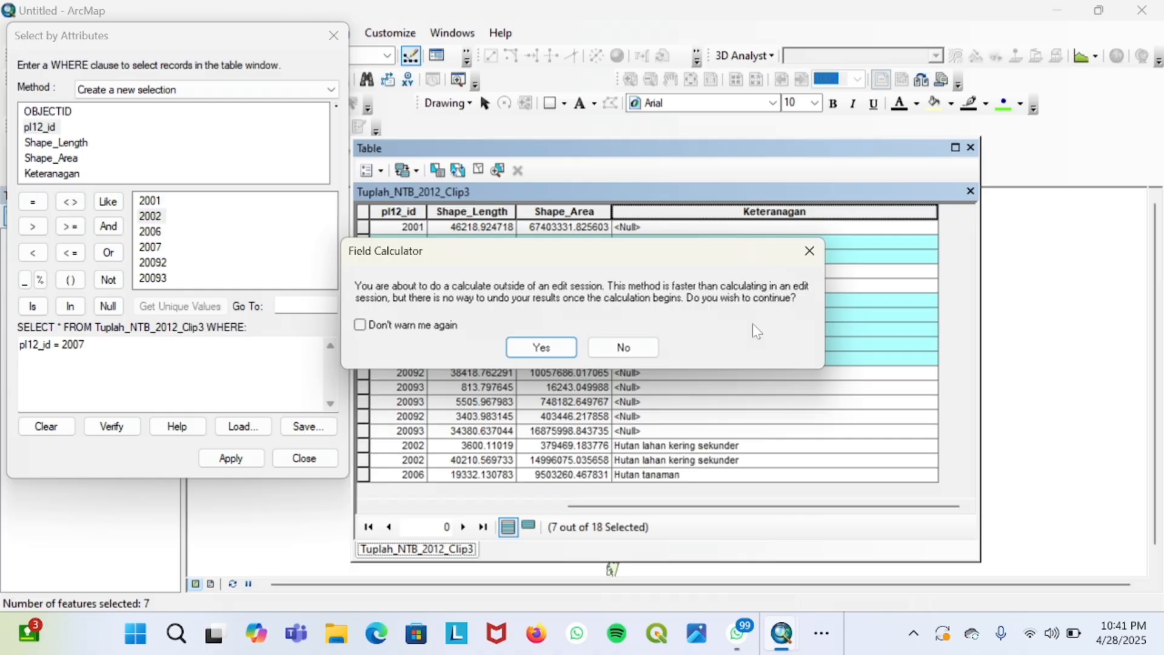
left_click(541, 346)
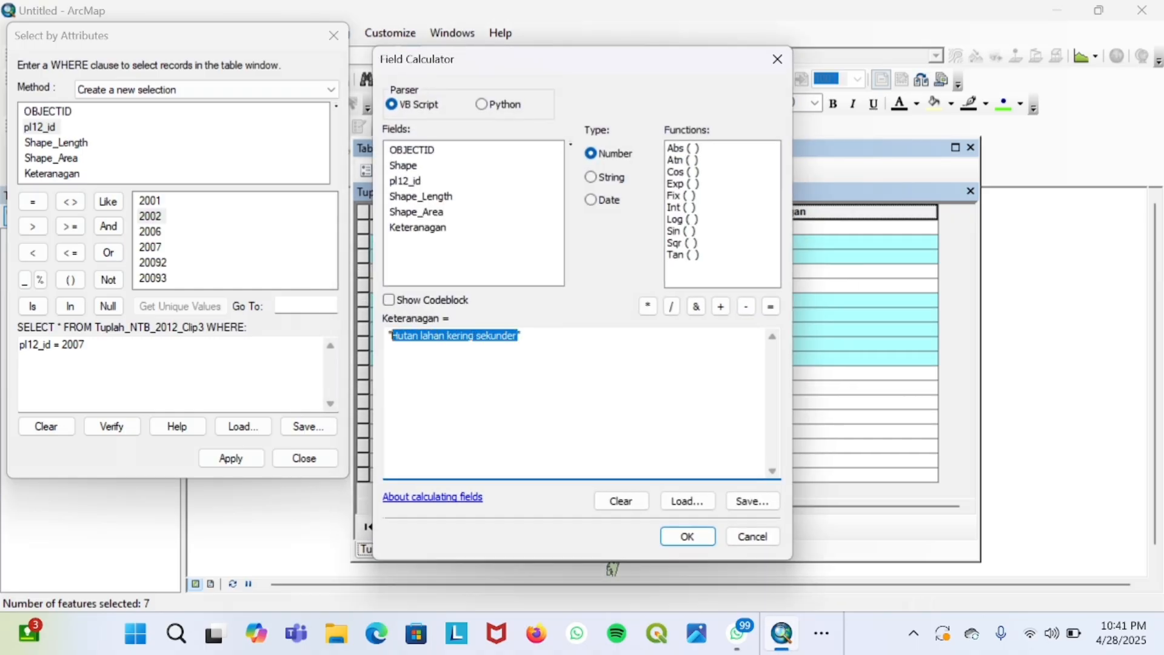
type("\"Belu")
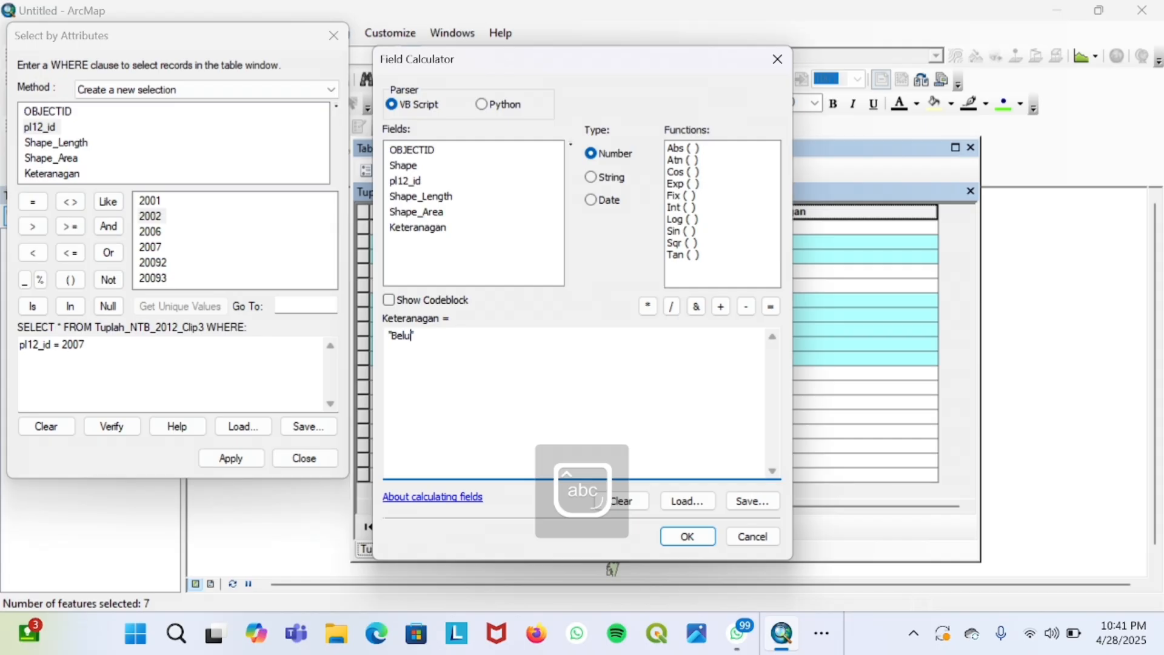
type("kar\"")
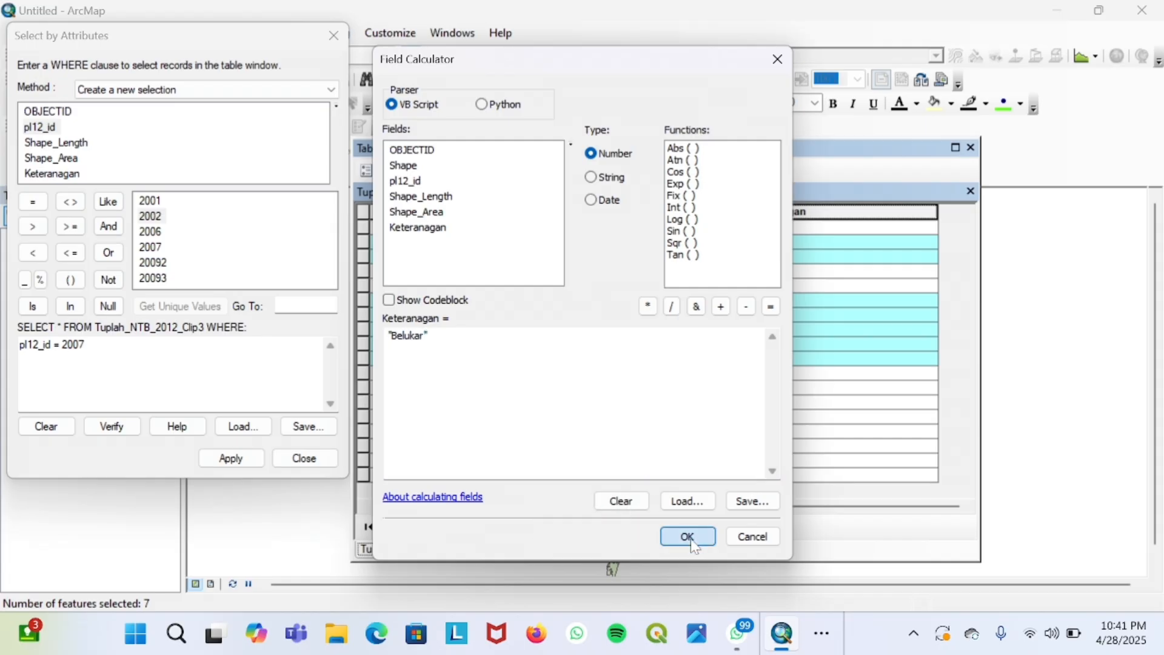
left_click(690, 537)
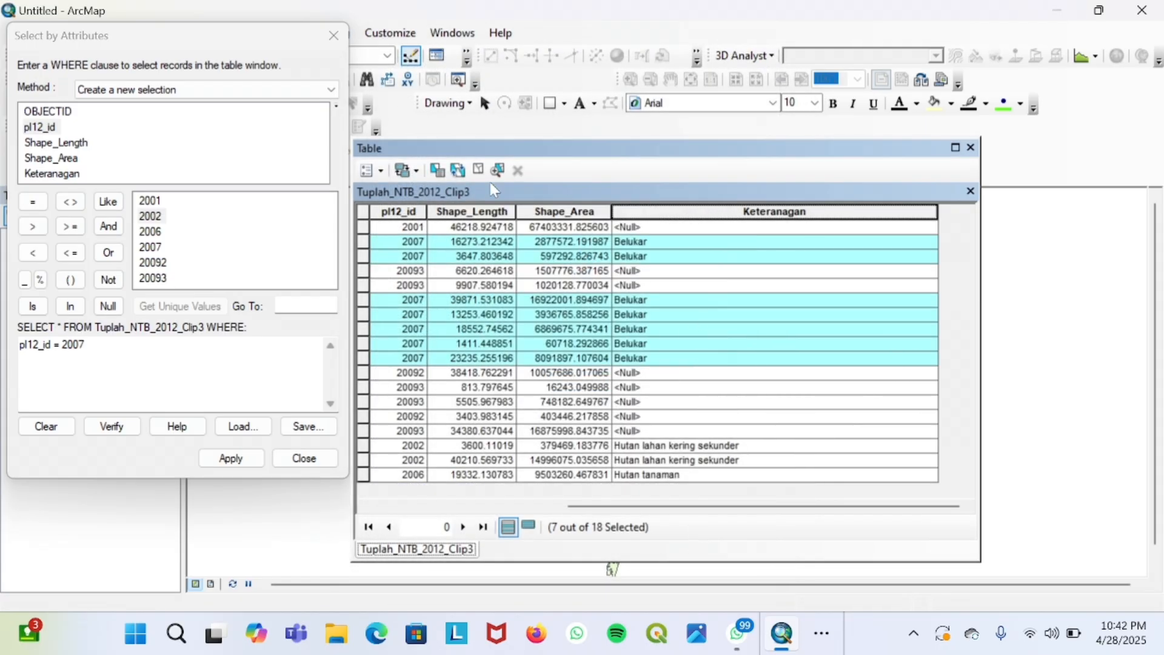
Change the attribute query to pl12_id = 20092 and apply it as a new selection.
left_click(87, 345)
key("BackSpace")
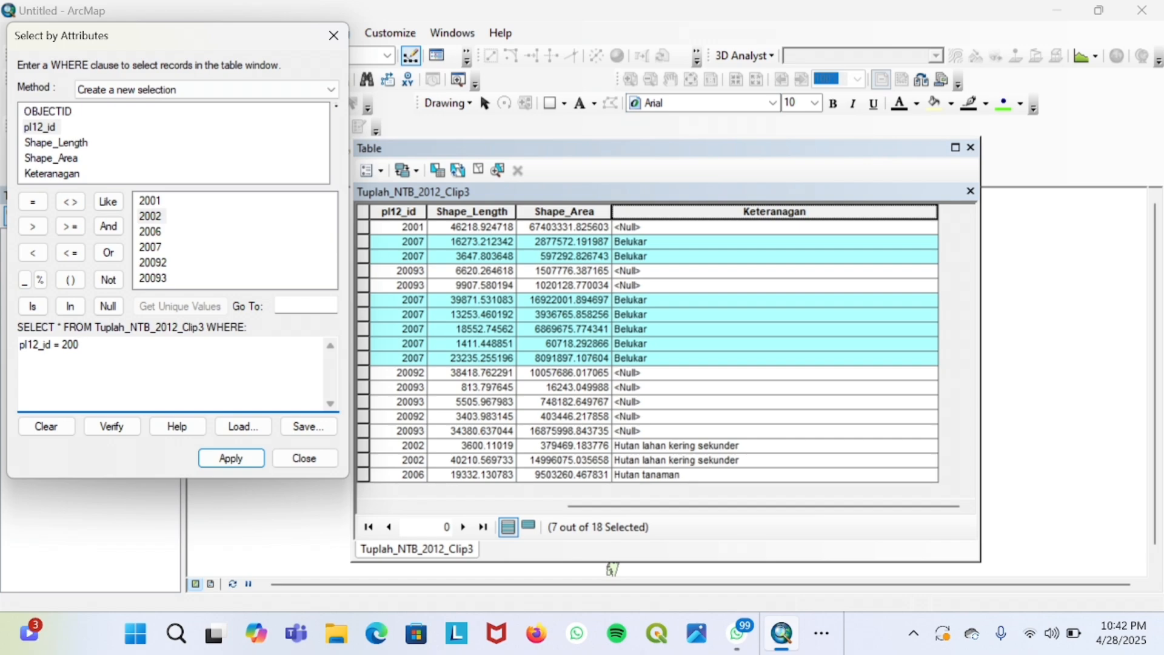
type("92")
left_click(231, 458)
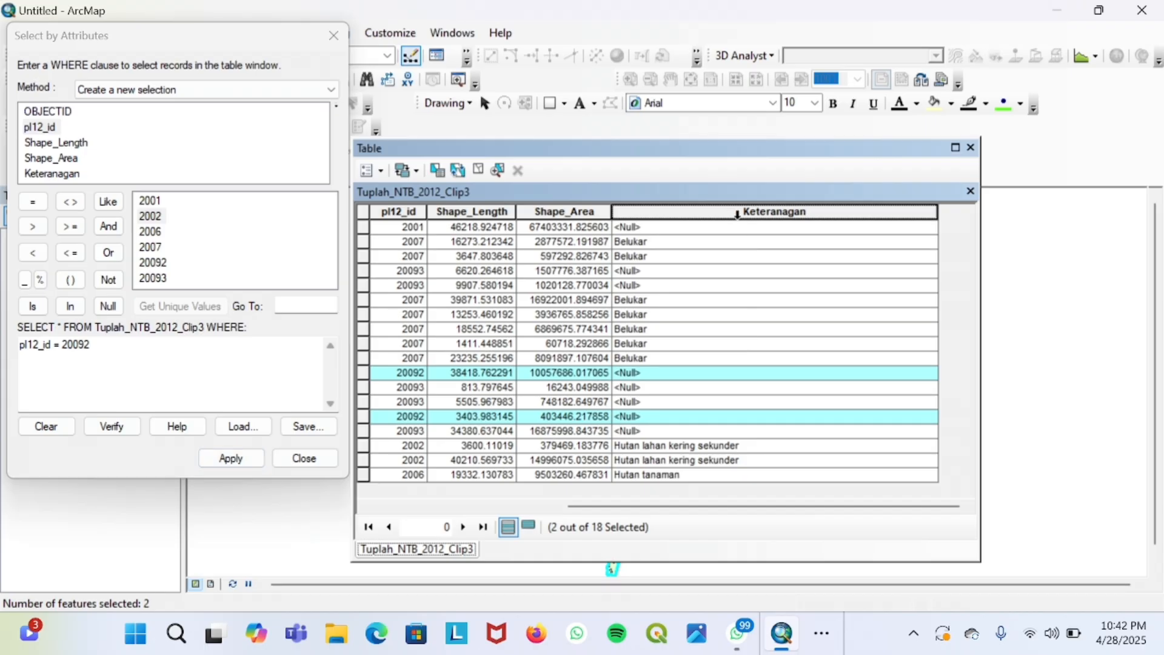
Calculate the Keteranagan field of the selected 20092 records as "Pertanian lahan kering campurr" with the Field Calculator.
right_click(740, 217)
left_click(819, 332)
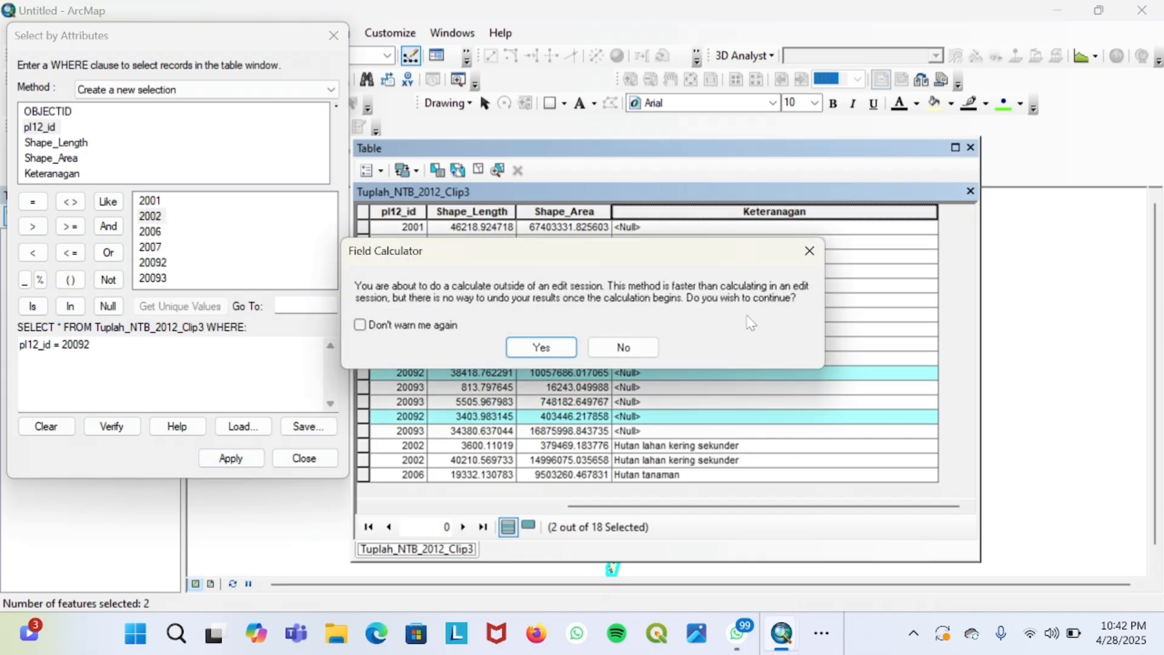
left_click(542, 346)
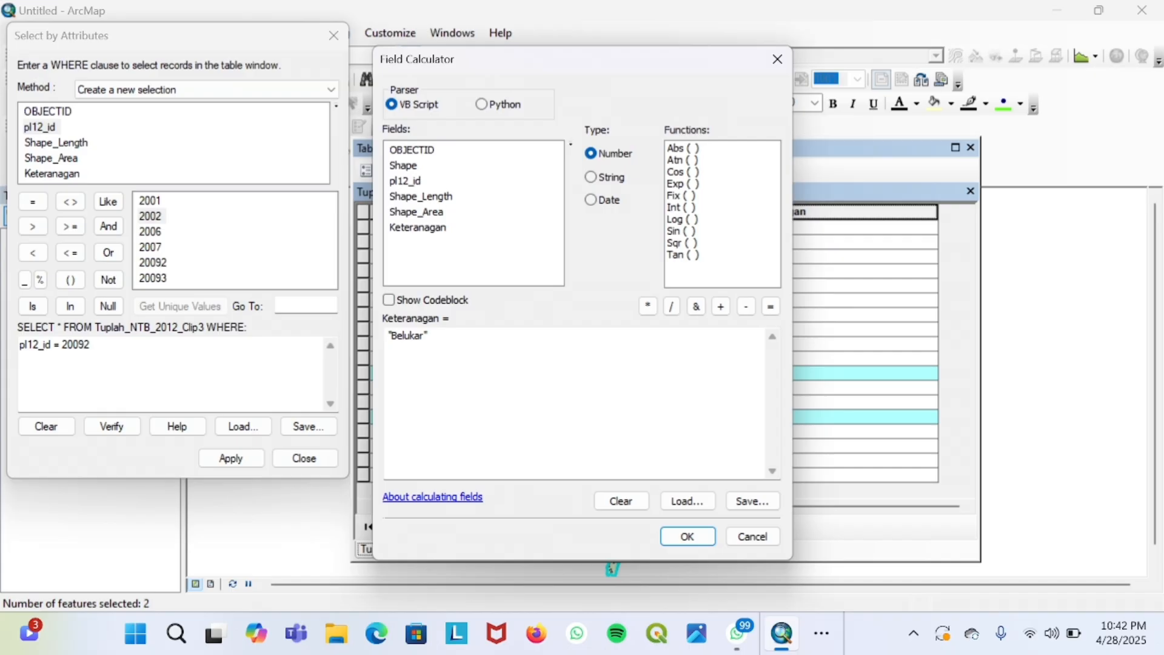
left_click_drag(423, 336, 392, 336)
key("BackSpace")
key("Caps_Lock")
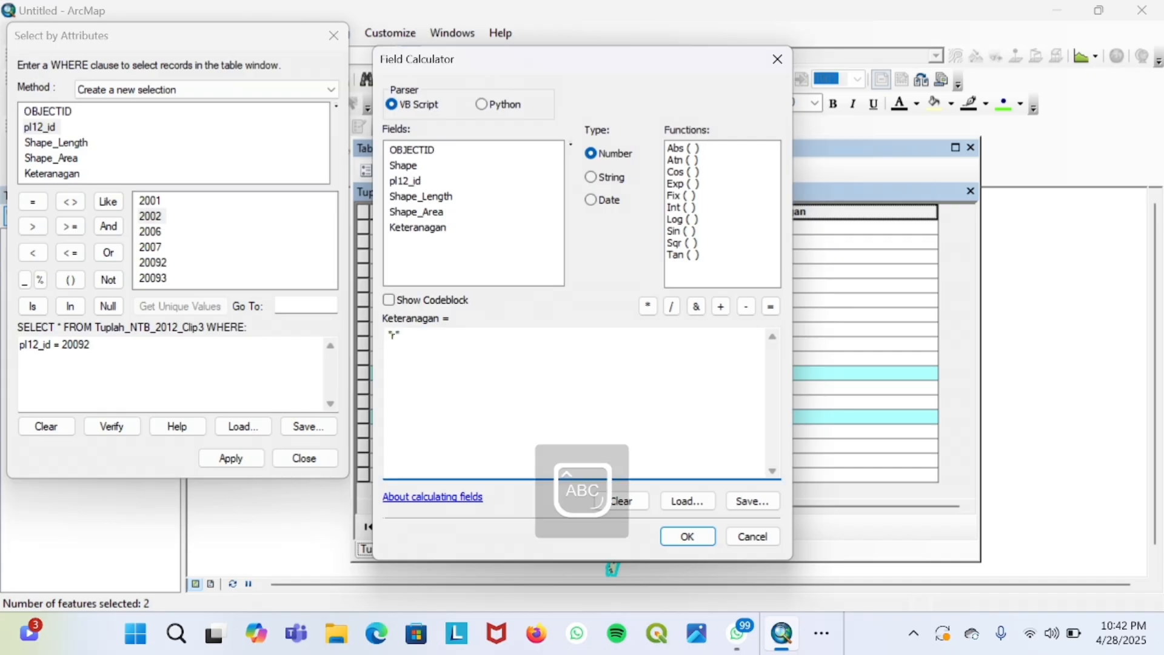
type("P")
key("Caps_Lock")
type("ertanian lahan k")
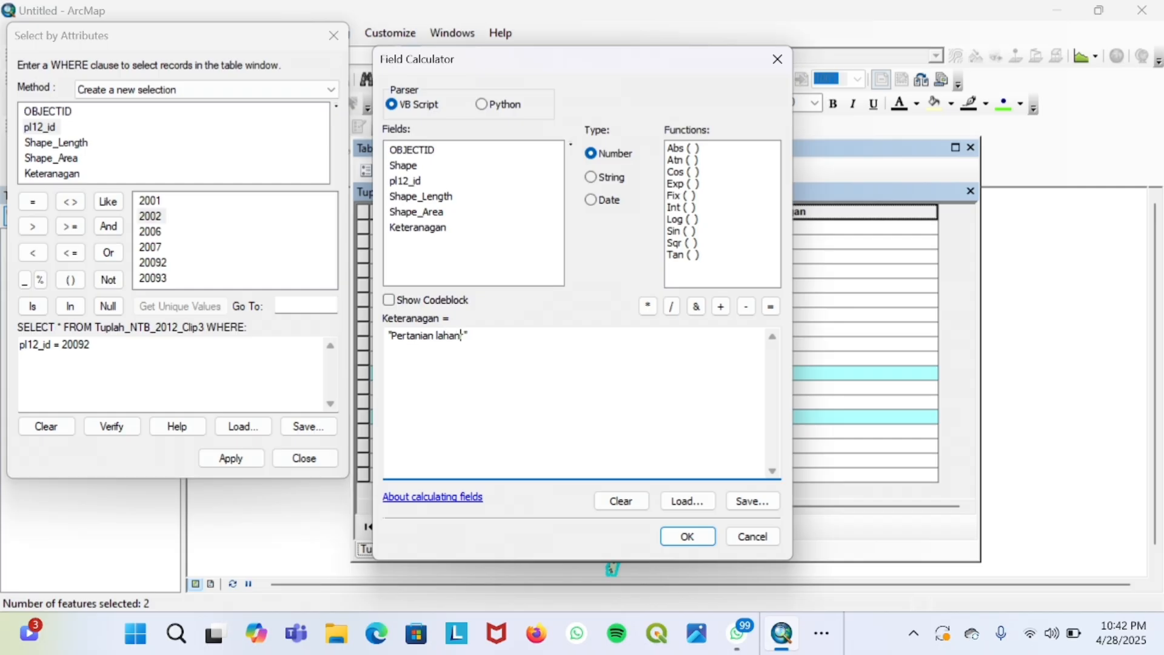
type("ering campurr")
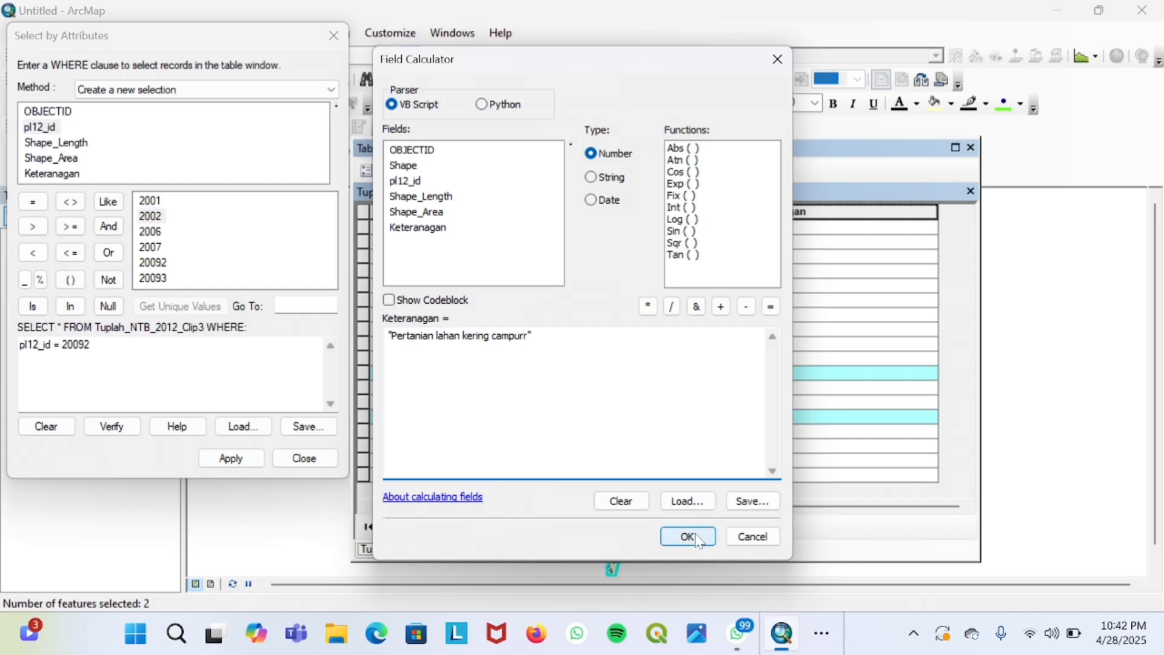
left_click(697, 537)
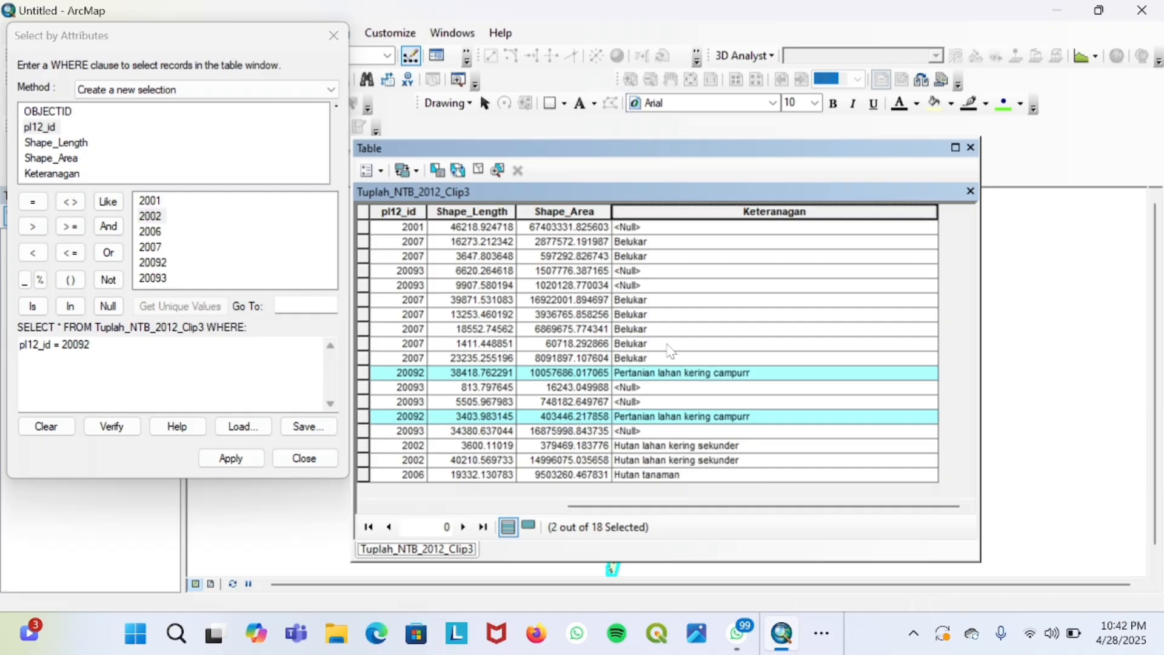
Change the attribute query to pl12_id = 2001 and apply it as a new selection.
left_click(93, 346)
key("BackSpace")
key("BackSpace")
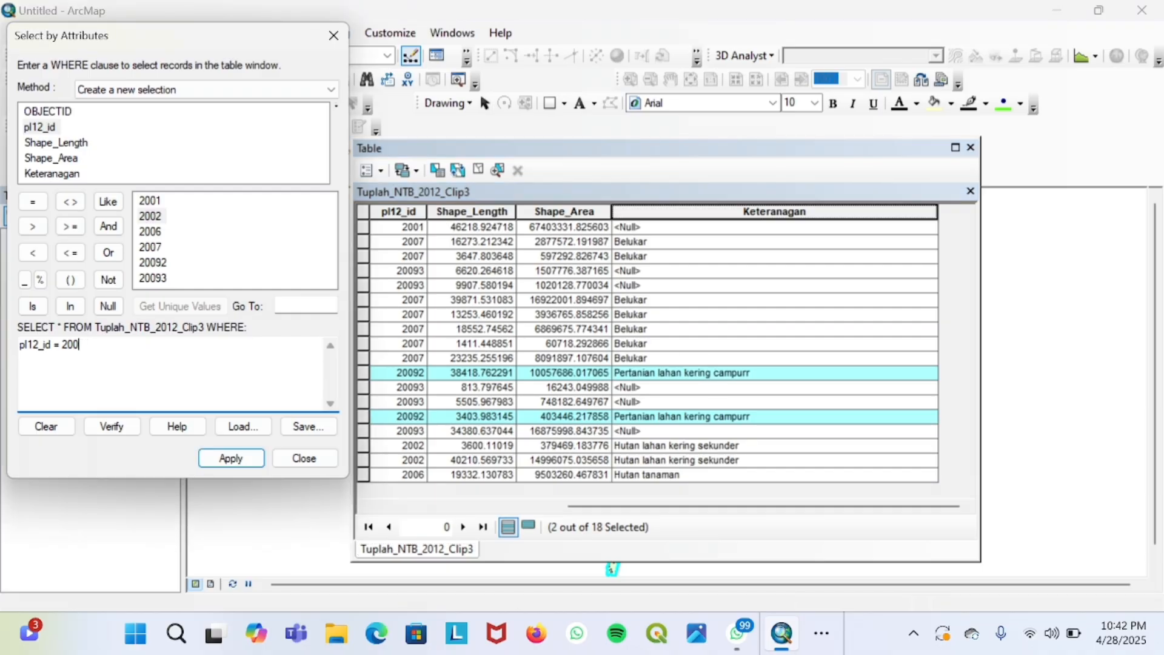
type("1")
left_click(230, 458)
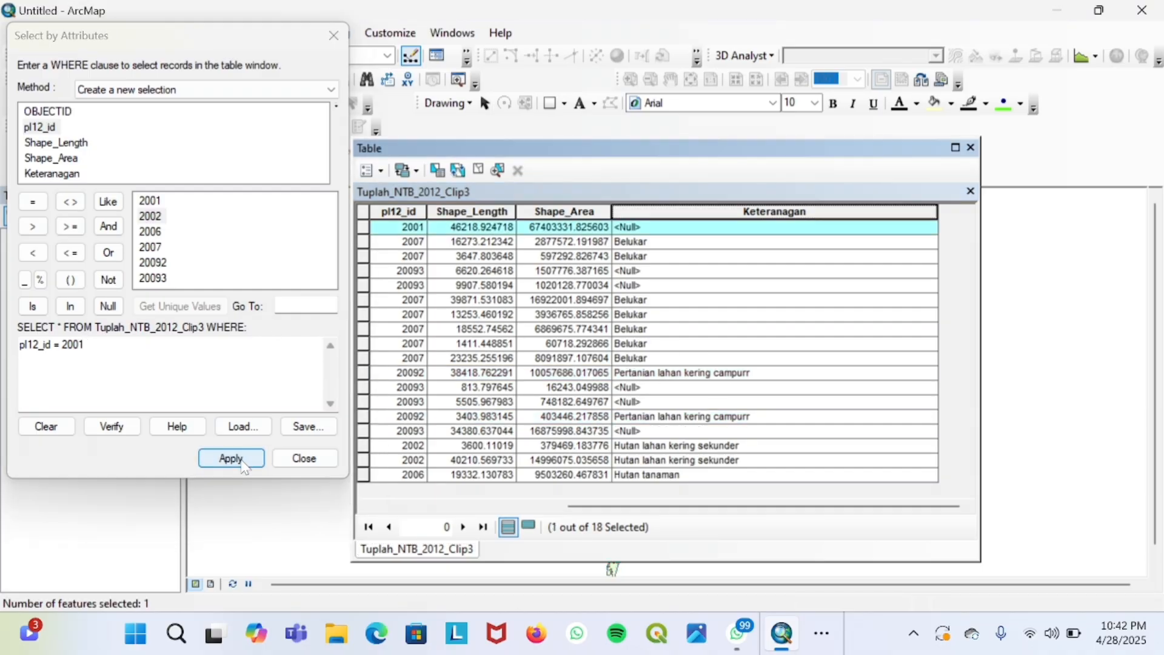
Calculate the Keteranagan field of the selected 2001 record as "Hutan lahan kering perimer" with the Field Calculator.
right_click(666, 211)
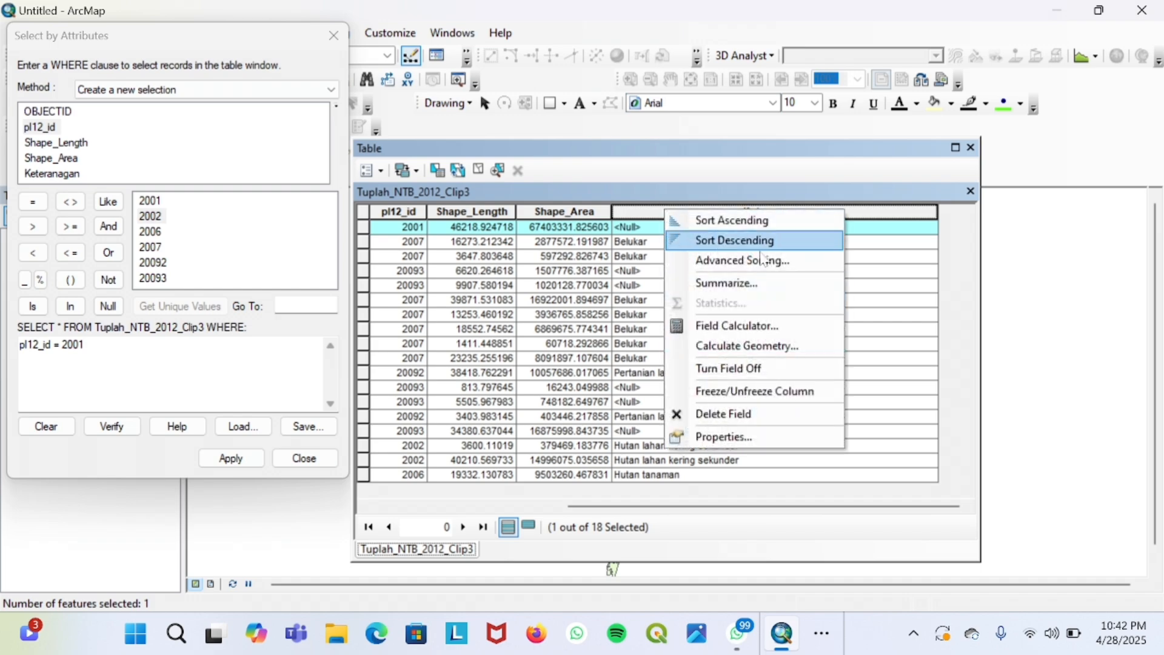
left_click(743, 334)
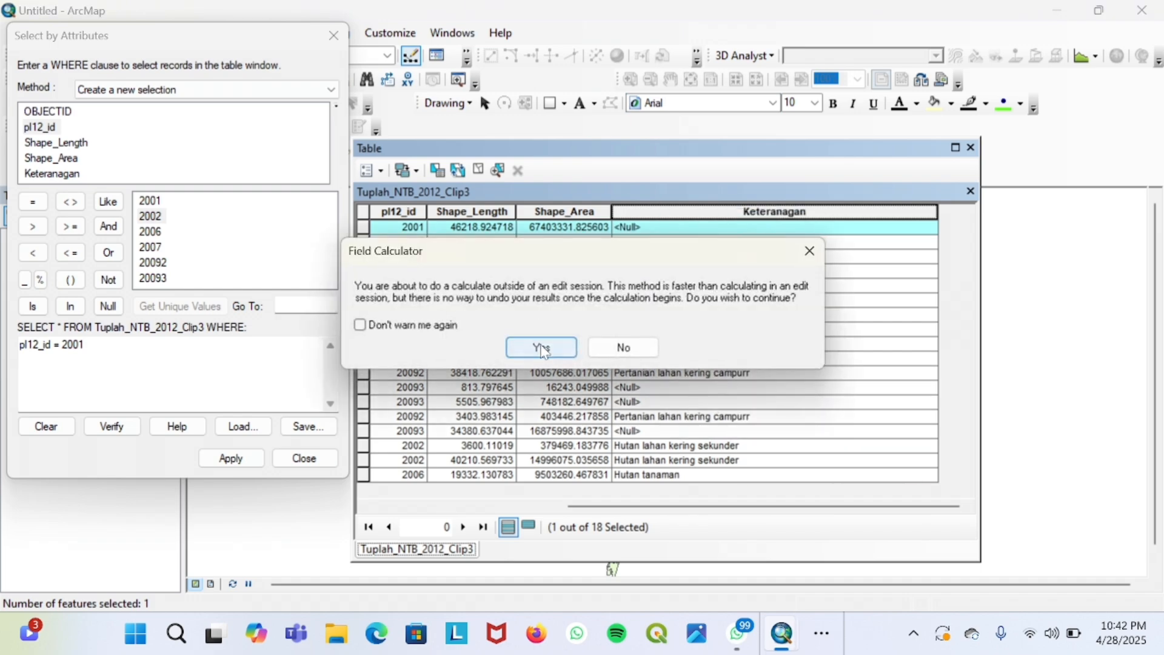
left_click(539, 343)
left_click_drag(531, 336, 392, 336)
key("BackSpace")
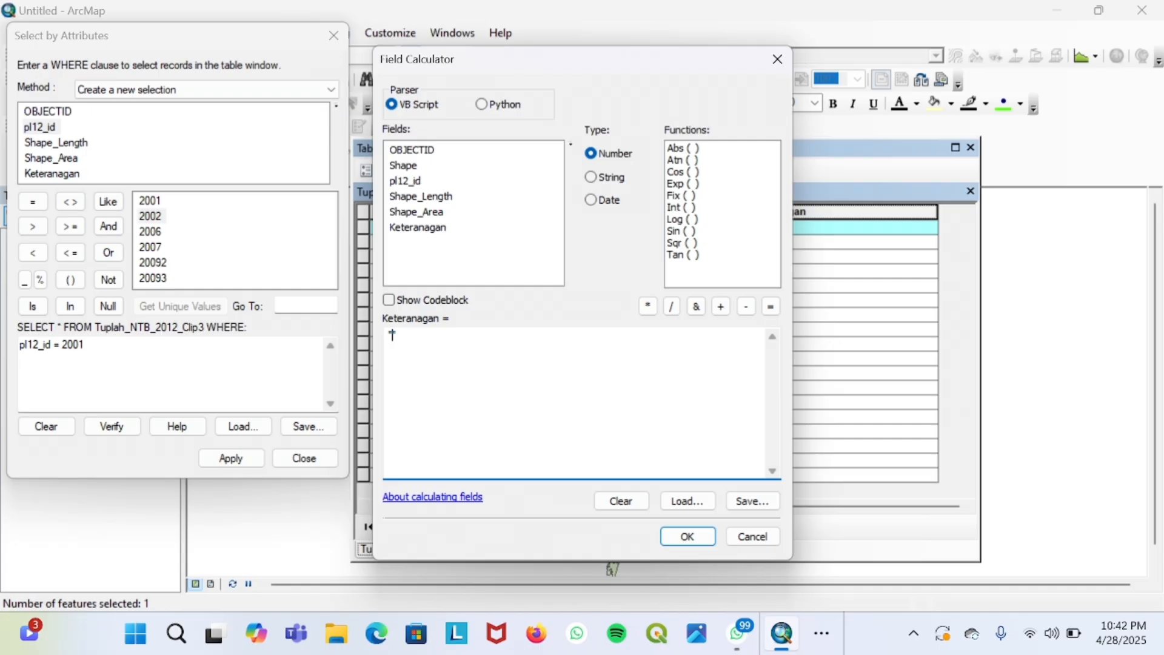
type("\"Hutan la")
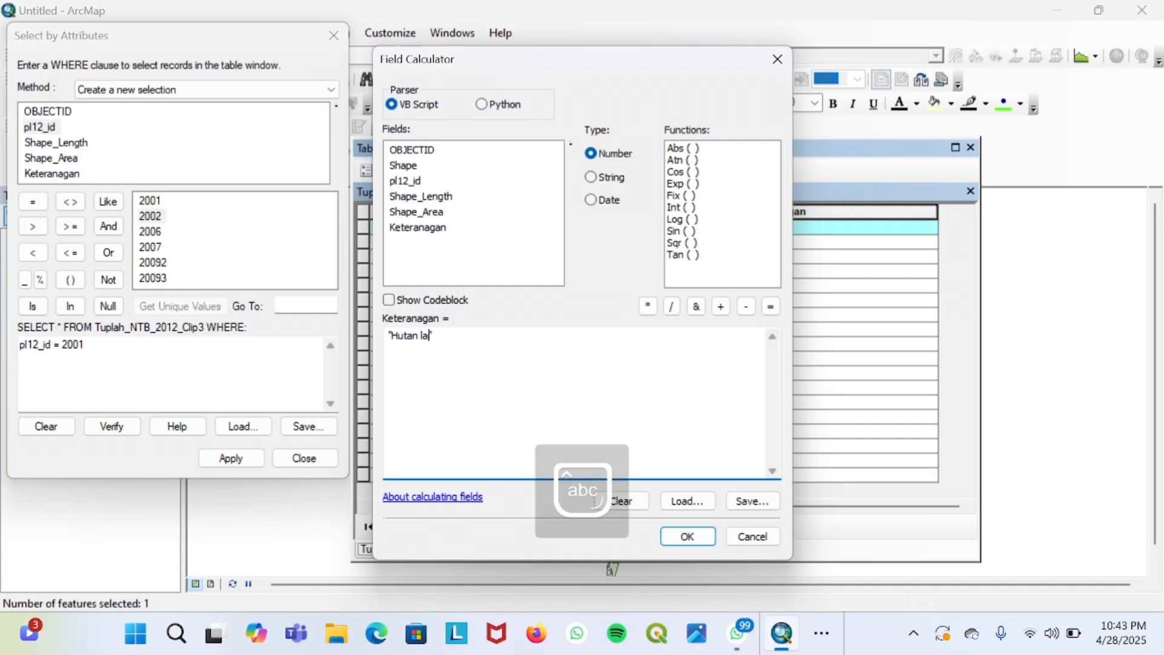
type("han keri")
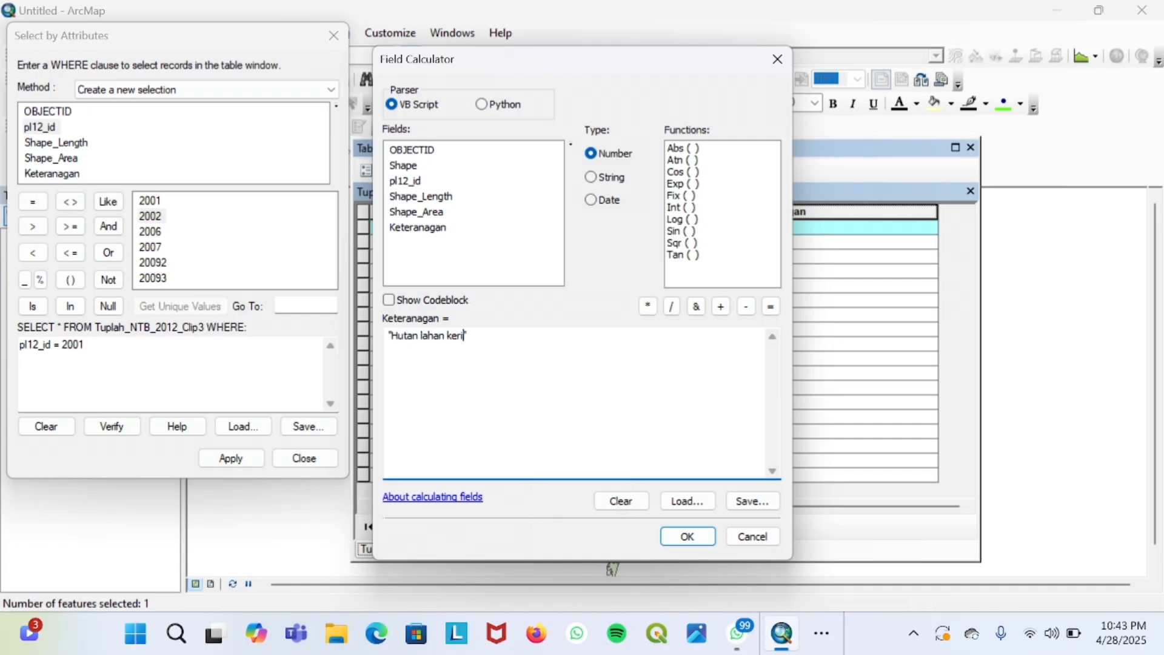
type("ng perimer\"")
left_click(687, 536)
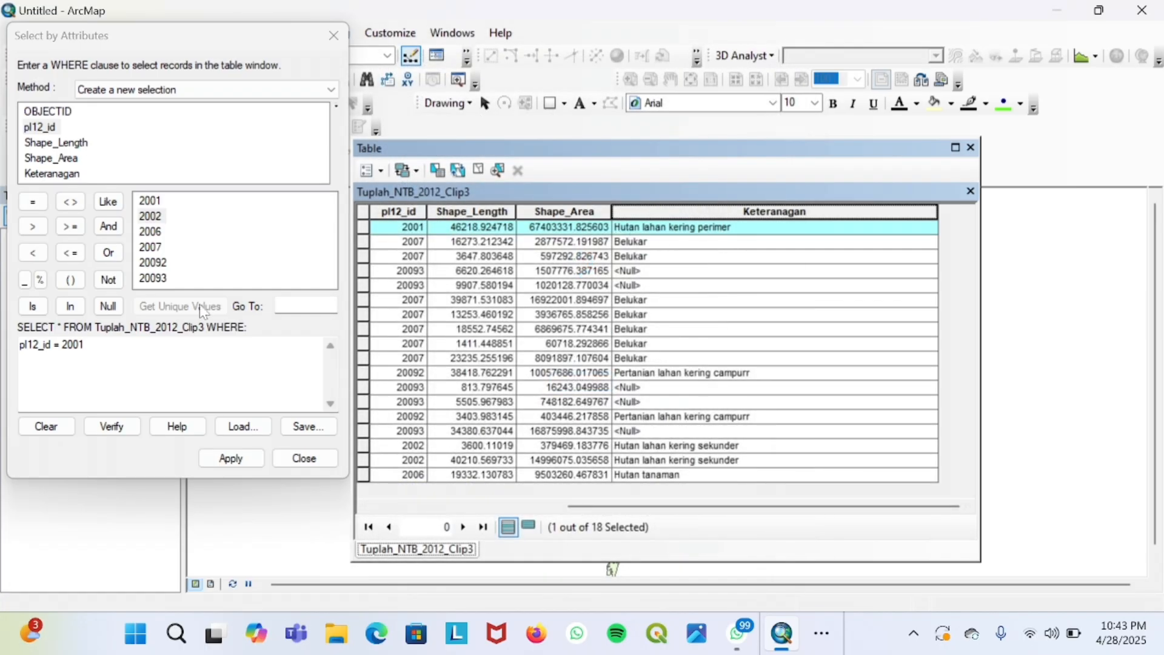
Change the attribute query to pl12_id = 20093 and apply it as a new selection.
left_click(85, 344)
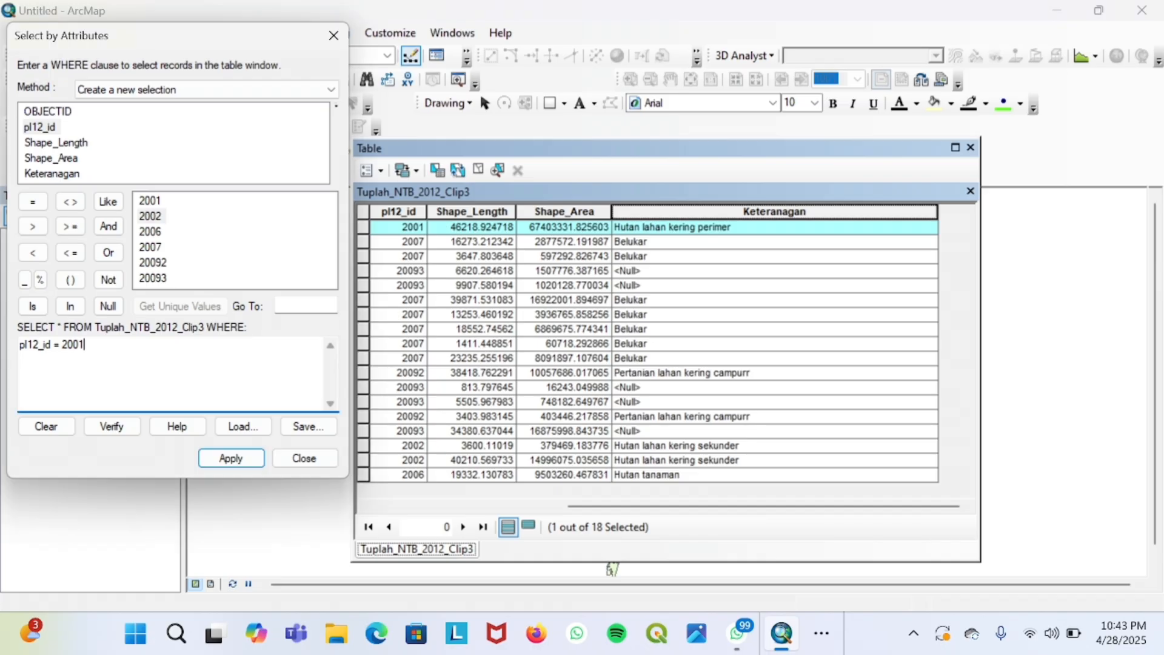
key("BackSpace")
type("93")
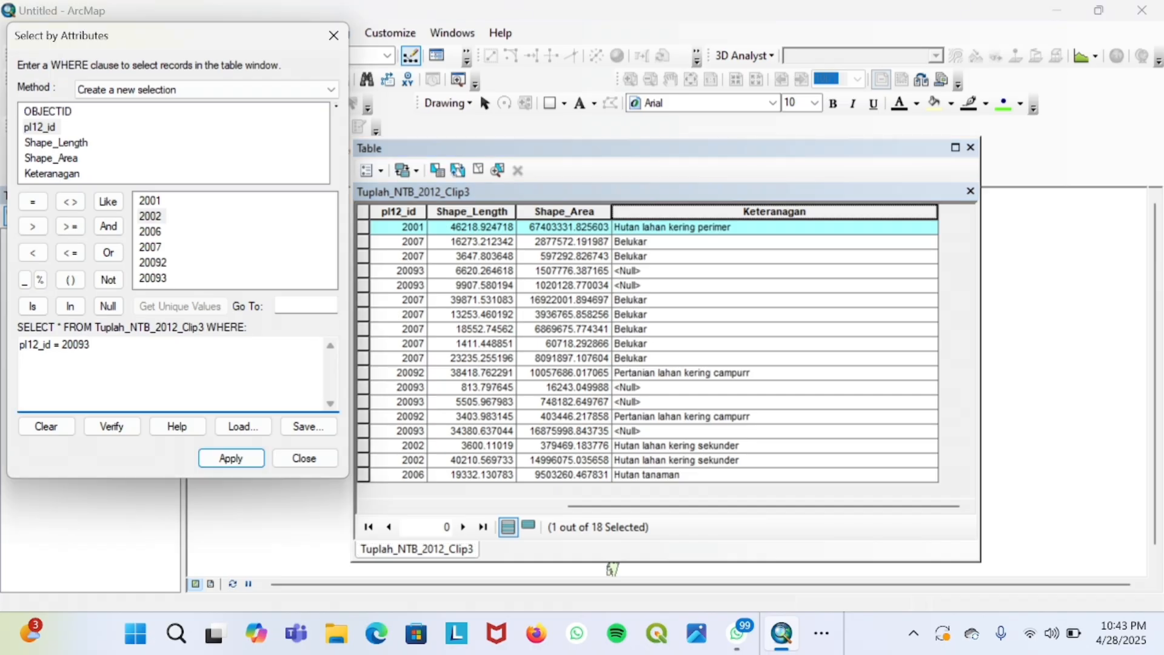
left_click(231, 458)
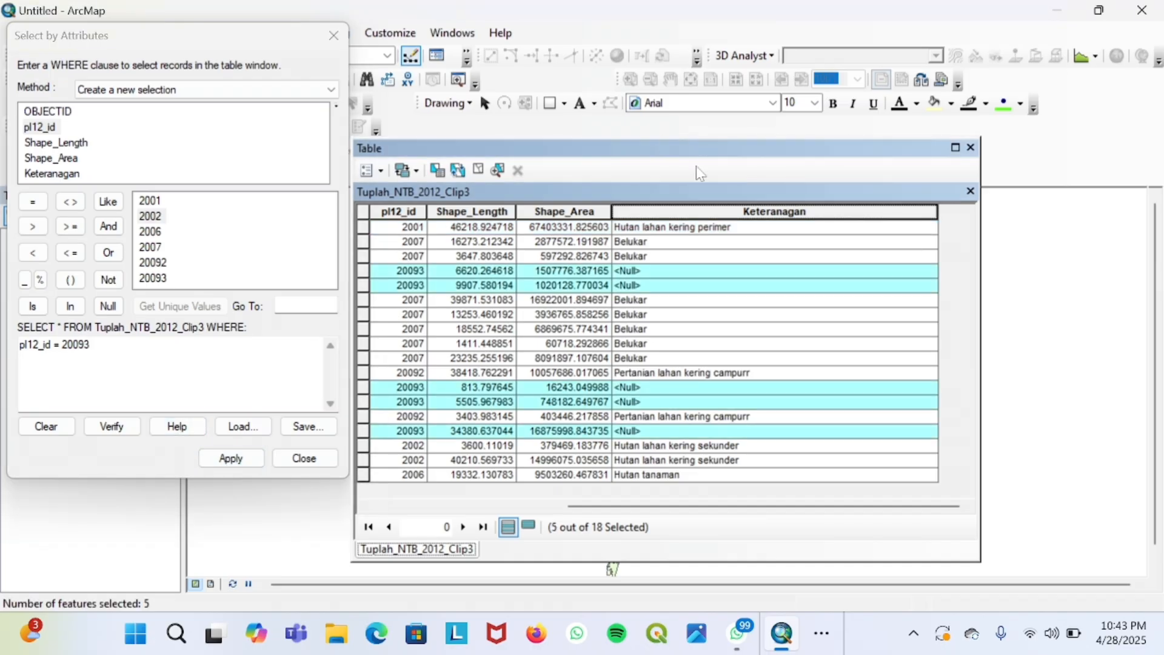
Calculate the Keteranagan field of the selected 20093 records as "Sawah" with the Field Calculator and close the attribute query.
right_click(675, 211)
left_click(740, 333)
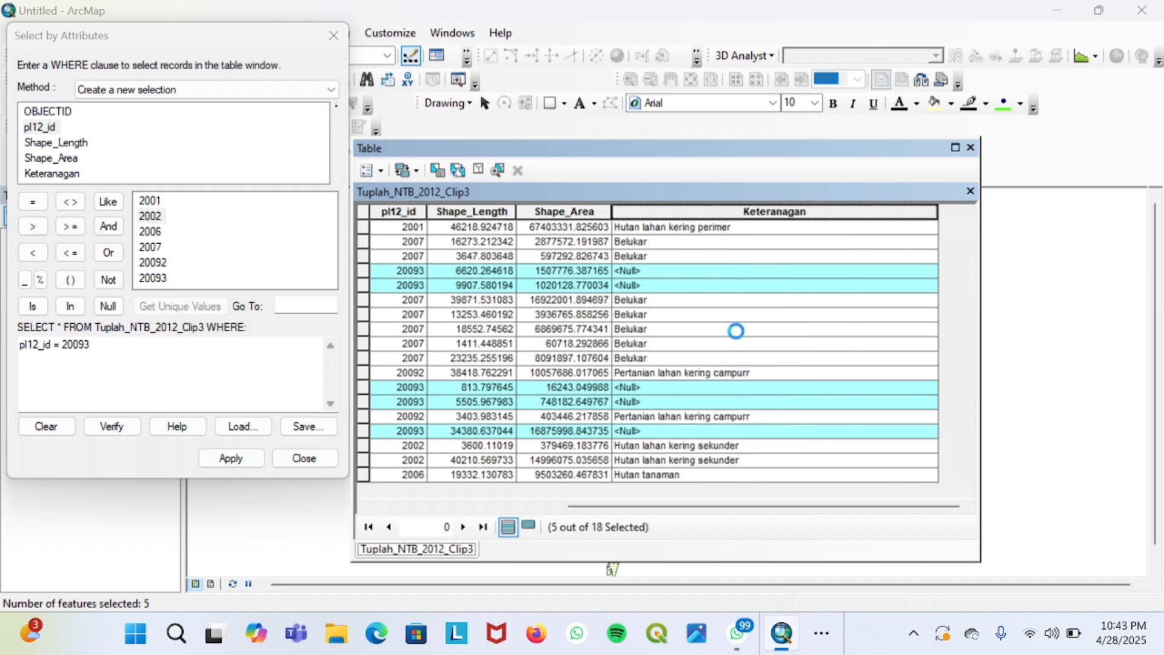
left_click(541, 348)
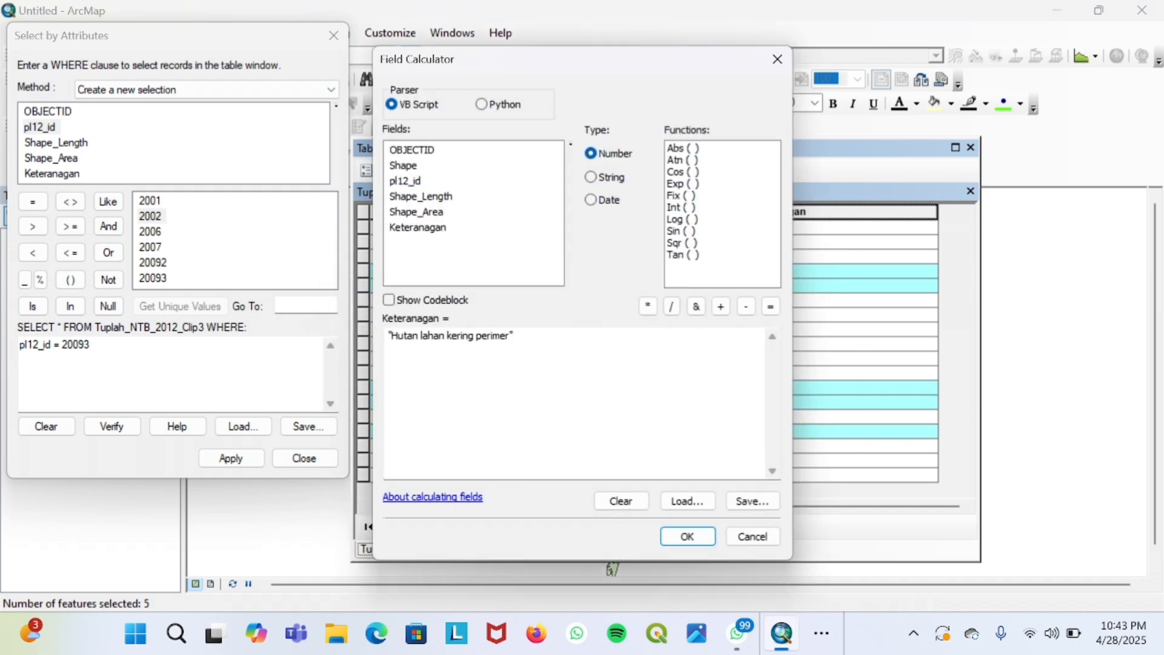
left_click_drag(511, 336, 391, 335)
key("BackSpace")
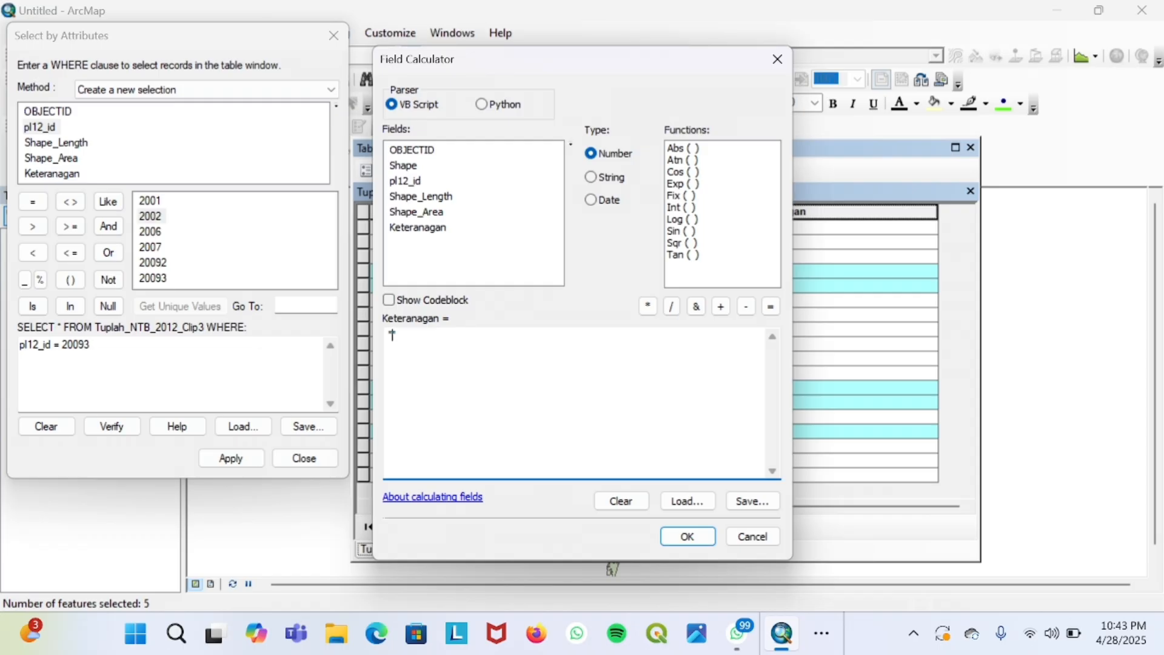
type("Sawah")
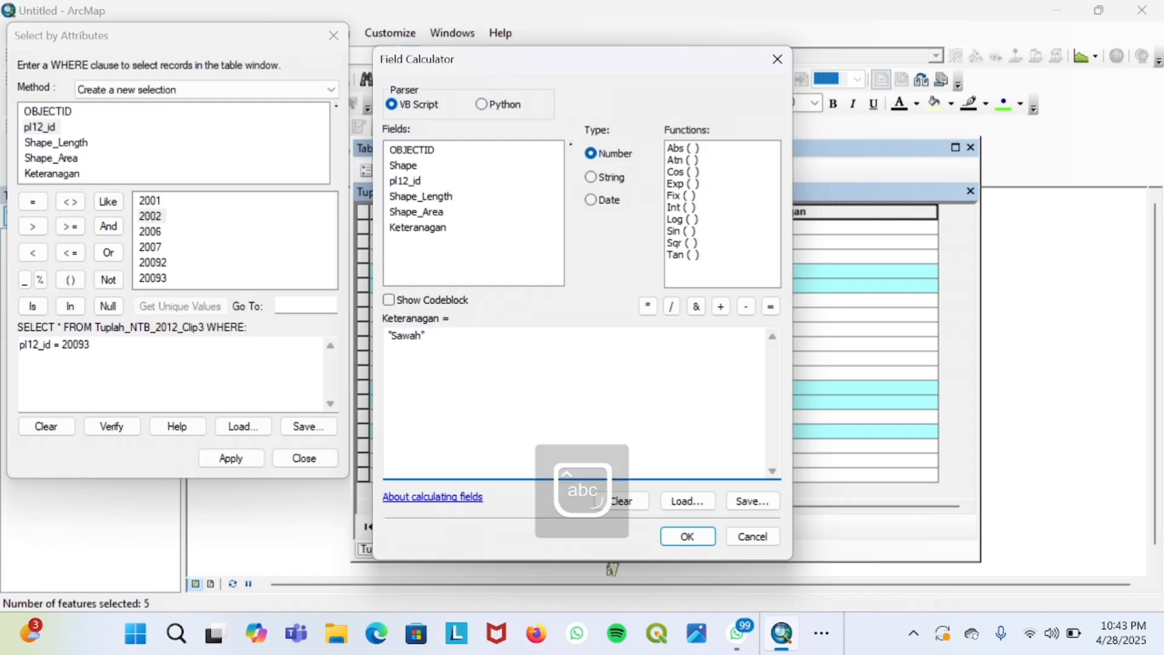
left_click(687, 536)
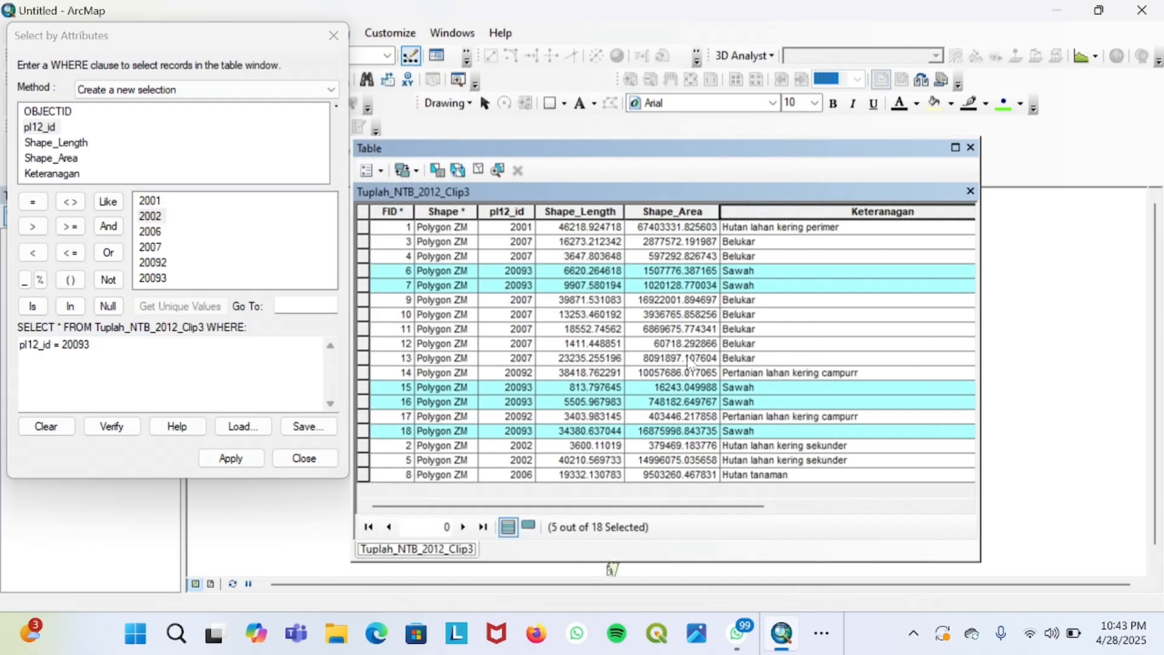
scroll(741, 413, "right", 3)
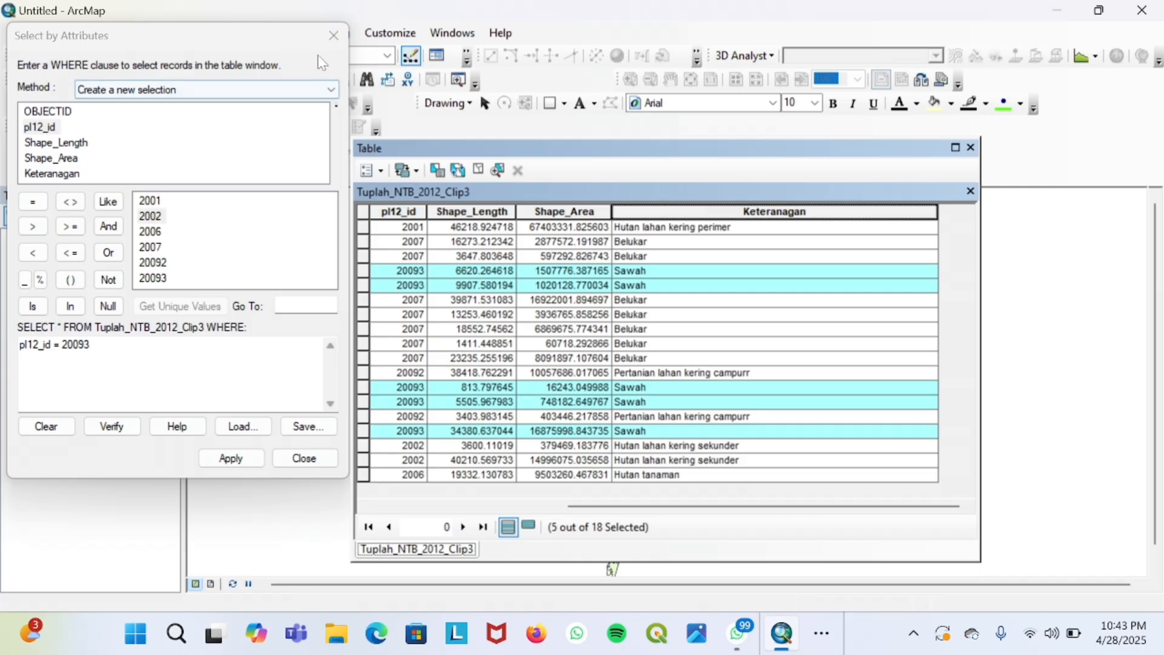
left_click(333, 35)
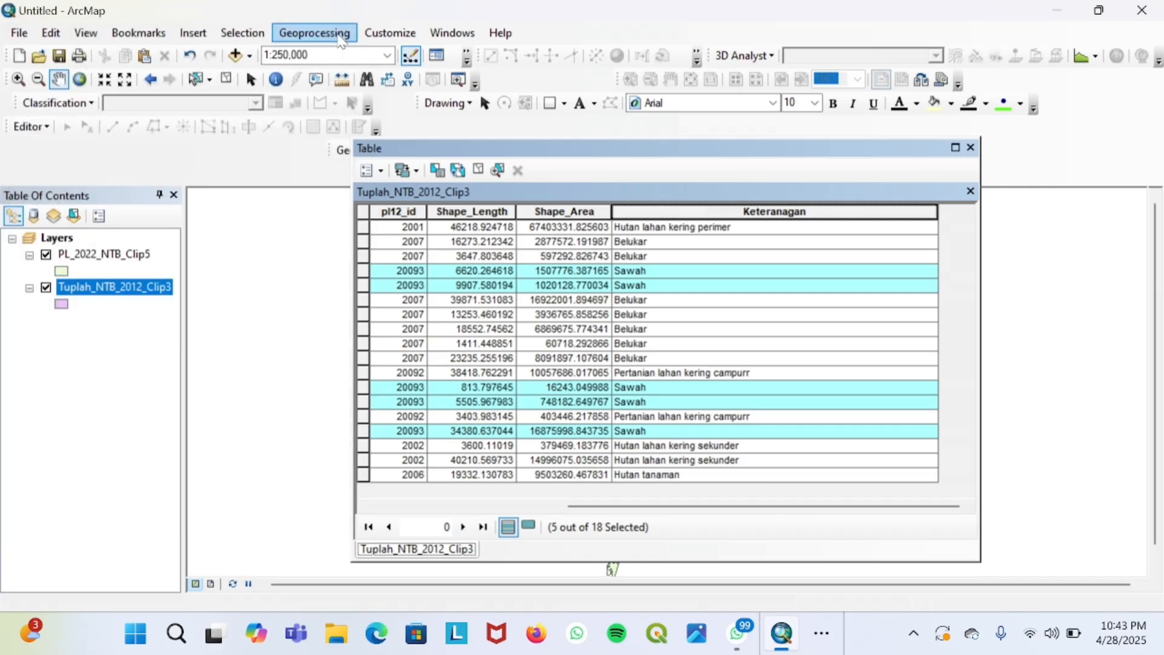
Open the attribute table of the PL_2022_NTB_Clip5 layer and look through its land cover codes.
left_click(129, 256)
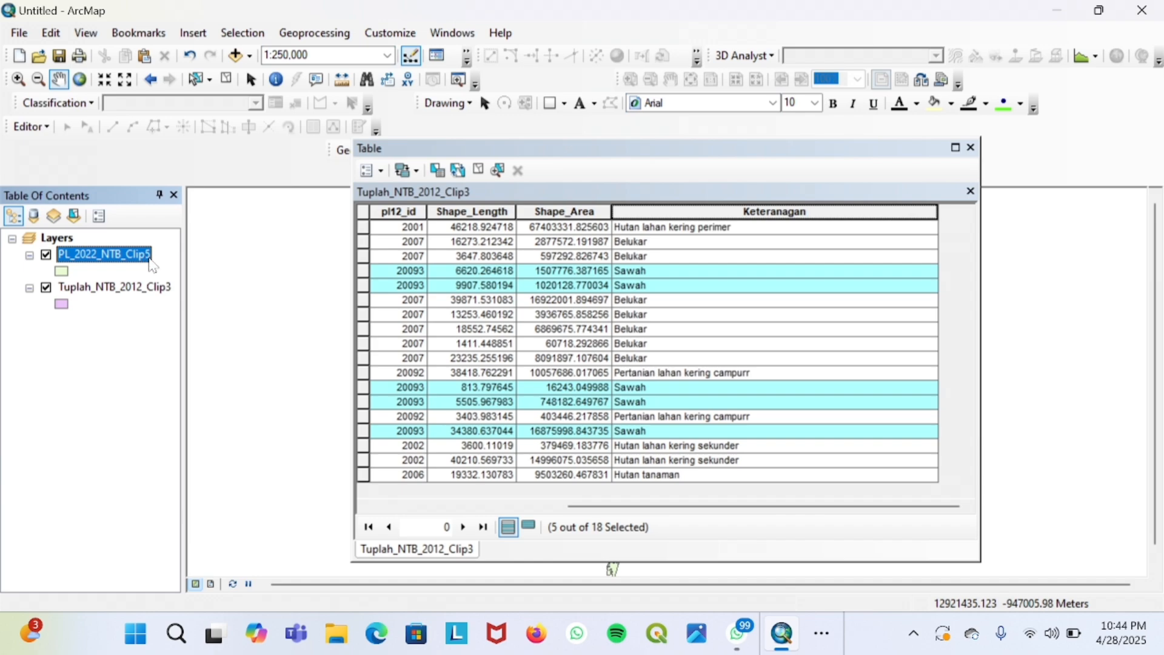
right_click(151, 267)
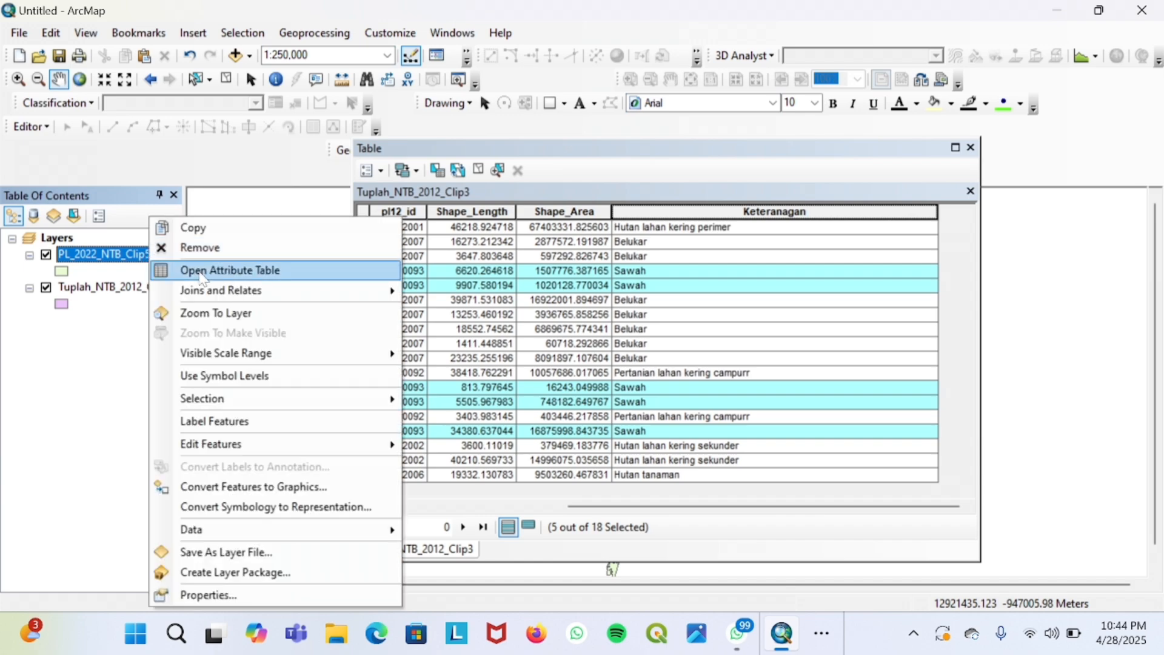
left_click(200, 270)
scroll(640, 326, "down", 13)
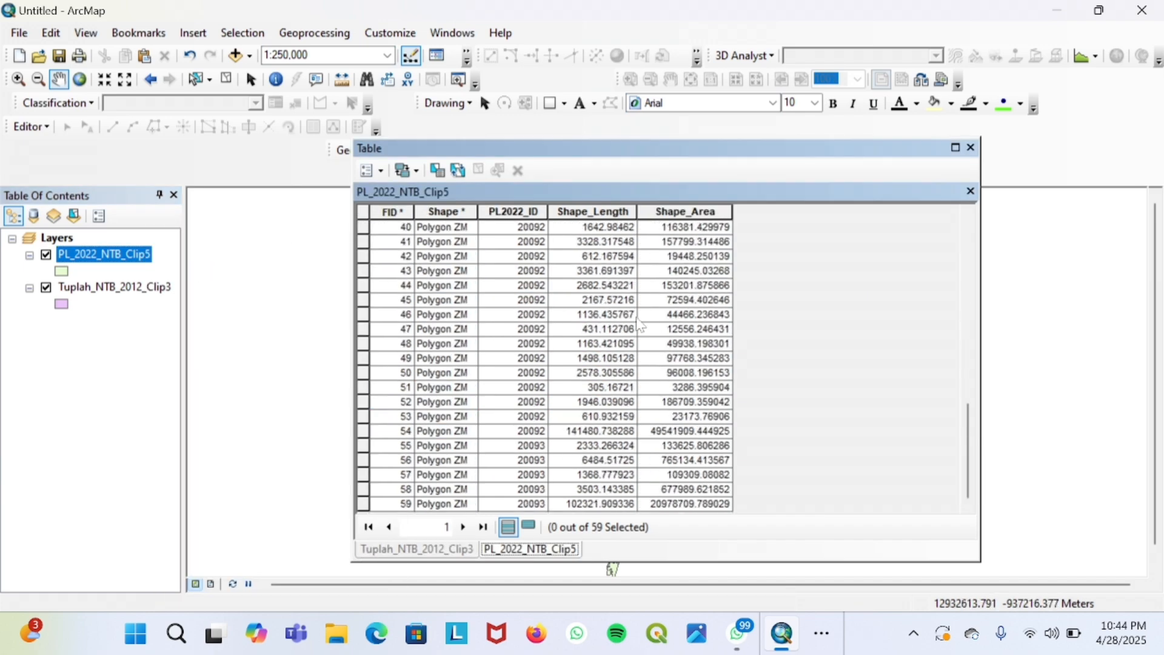
scroll(640, 326, "up", 13)
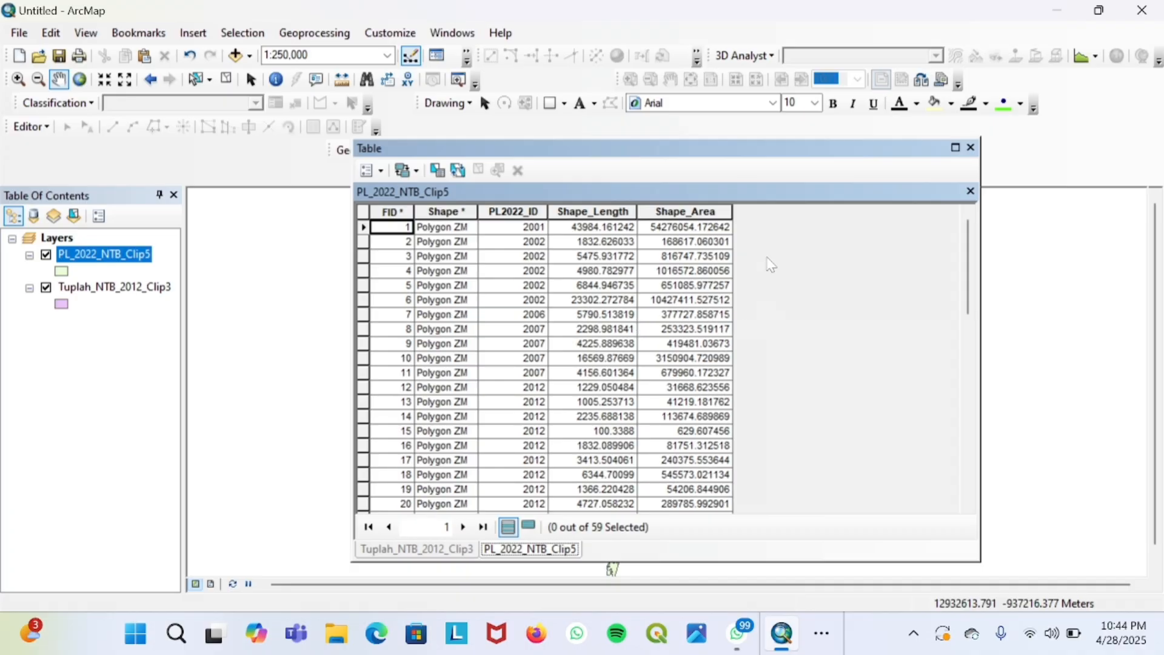
Add a field named "Keteranagan 22" of type Text with length 50 to the PL_2022_NTB_Clip5 table.
left_click(371, 171)
left_click(416, 297)
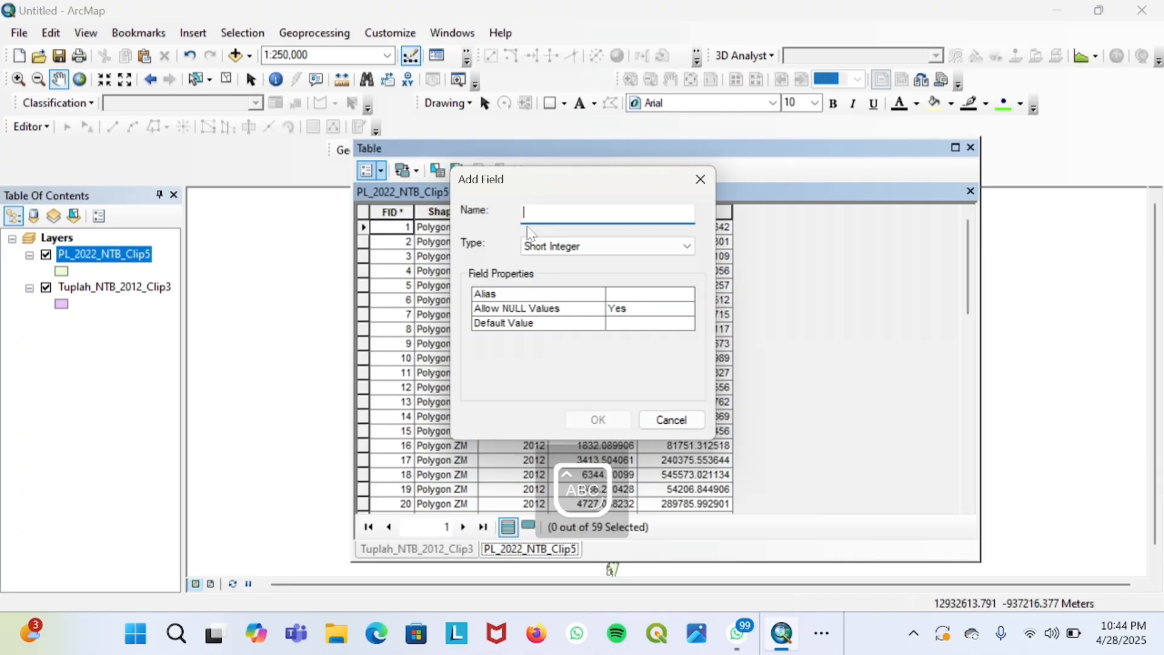
type("Keter")
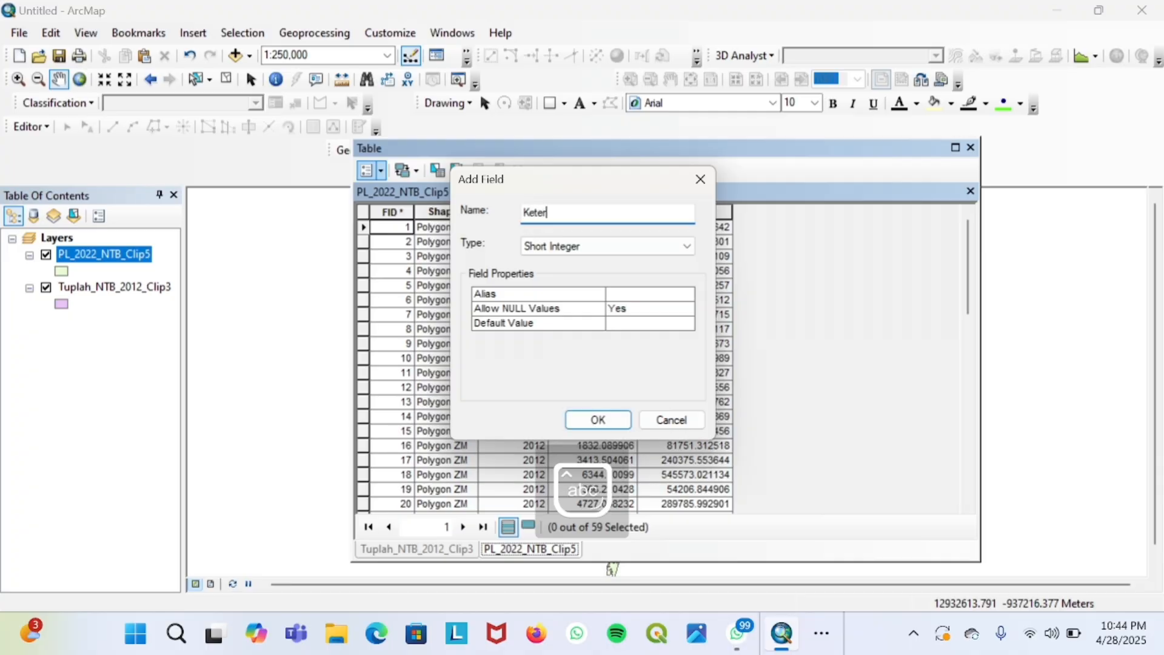
type("anagan 22")
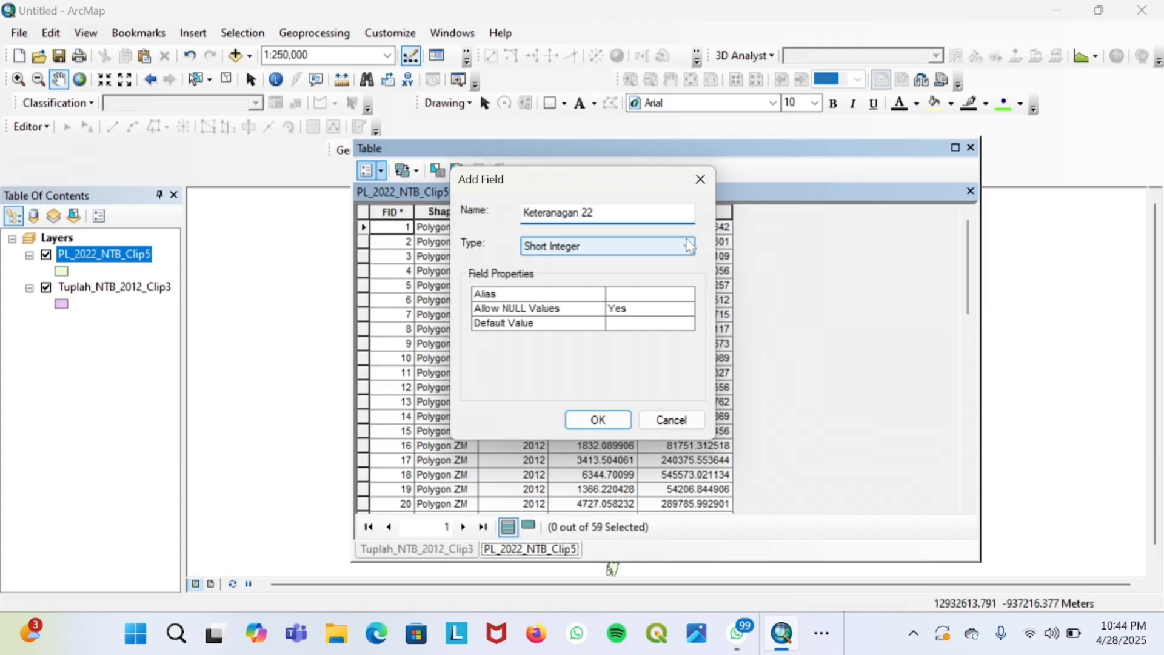
left_click(634, 245)
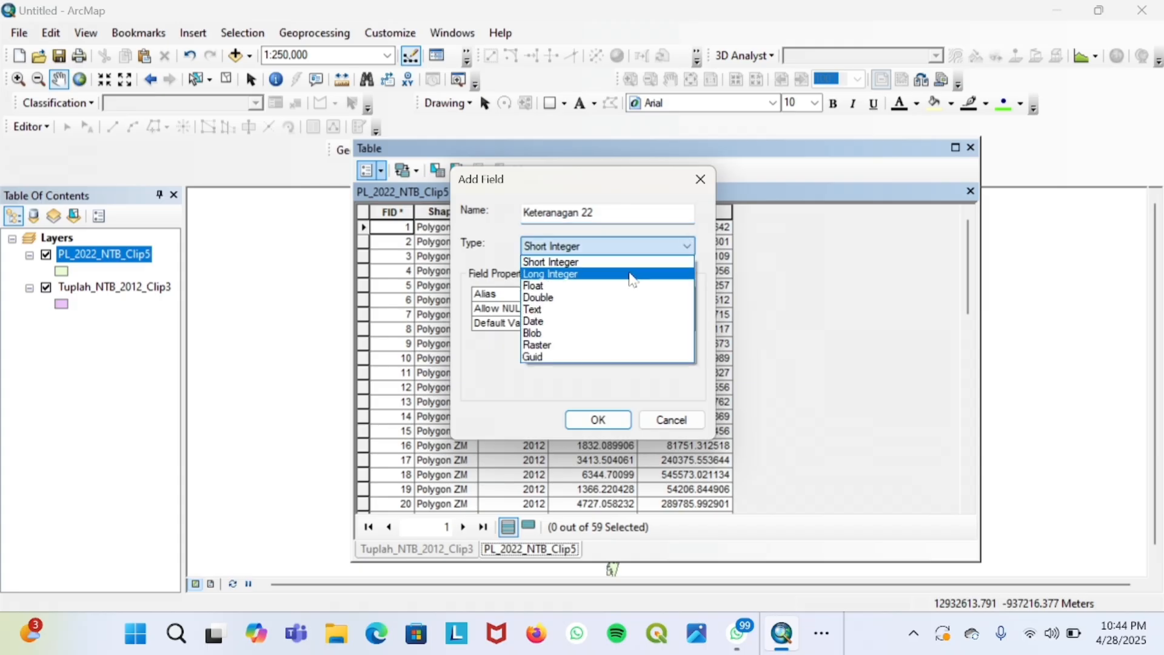
left_click(600, 307)
left_click(598, 420)
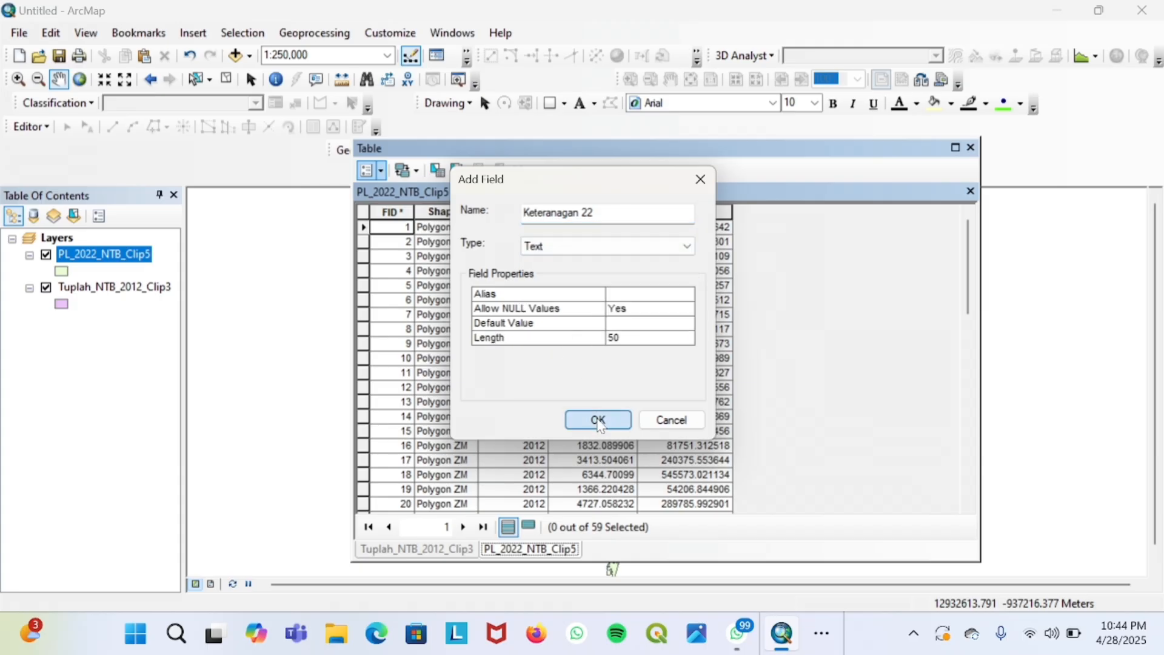
left_click(654, 388)
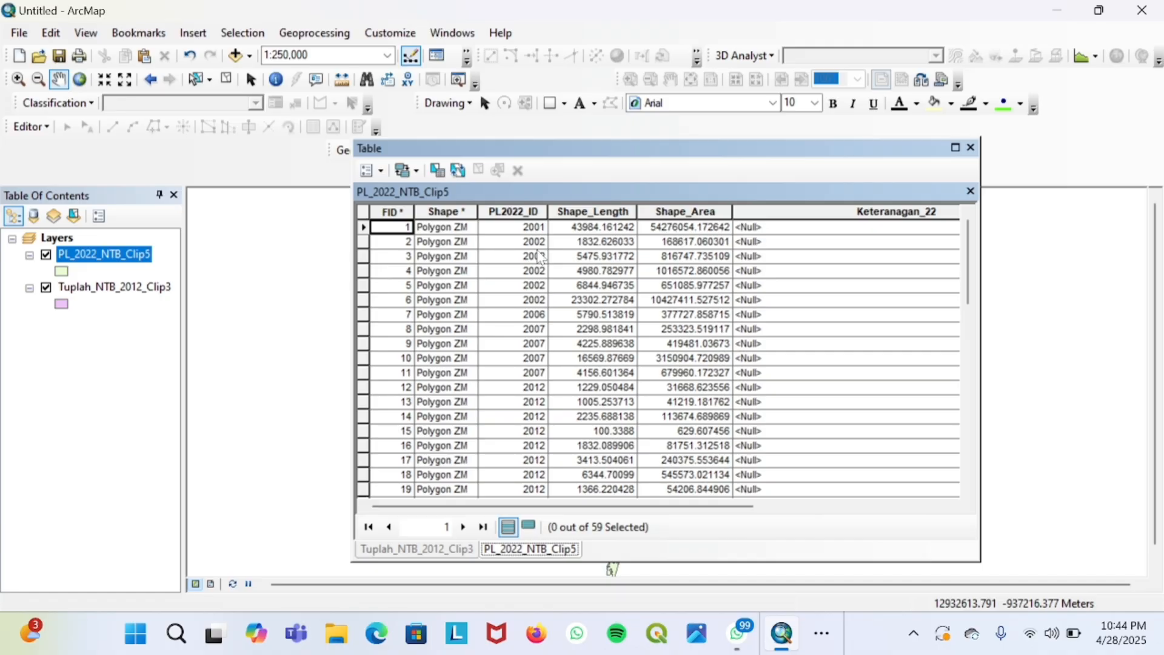
Select the PL_2022_NTB_Clip5 records that match the attribute query PL2022_ID = 2001 as a new selection.
left_click(380, 173)
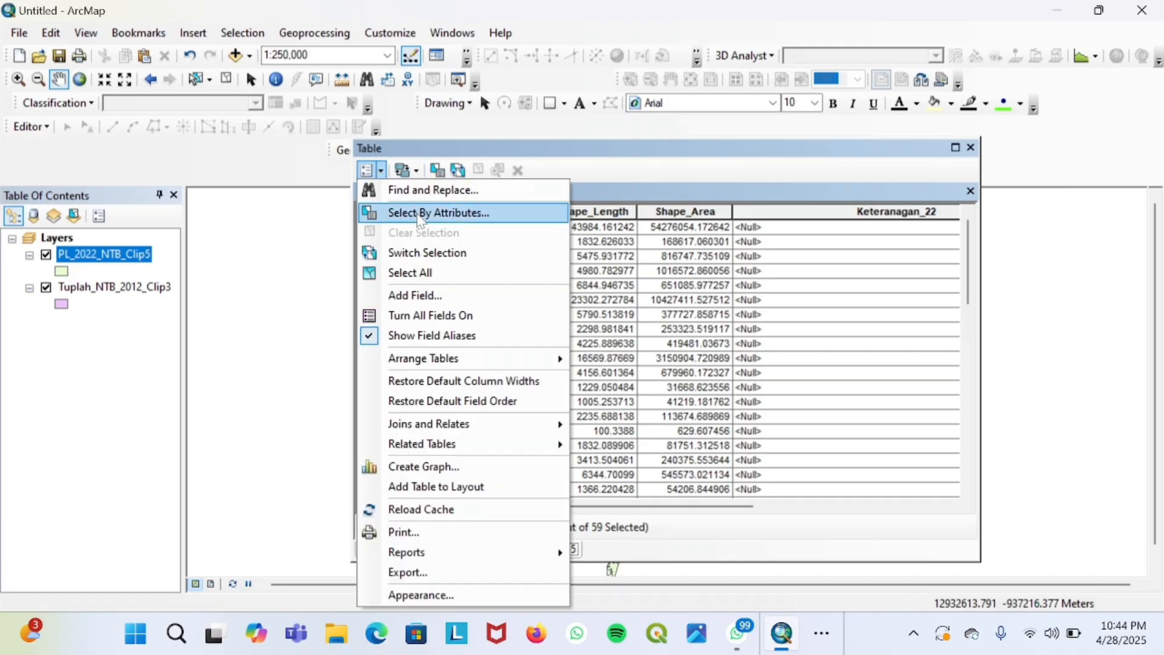
left_click(418, 211)
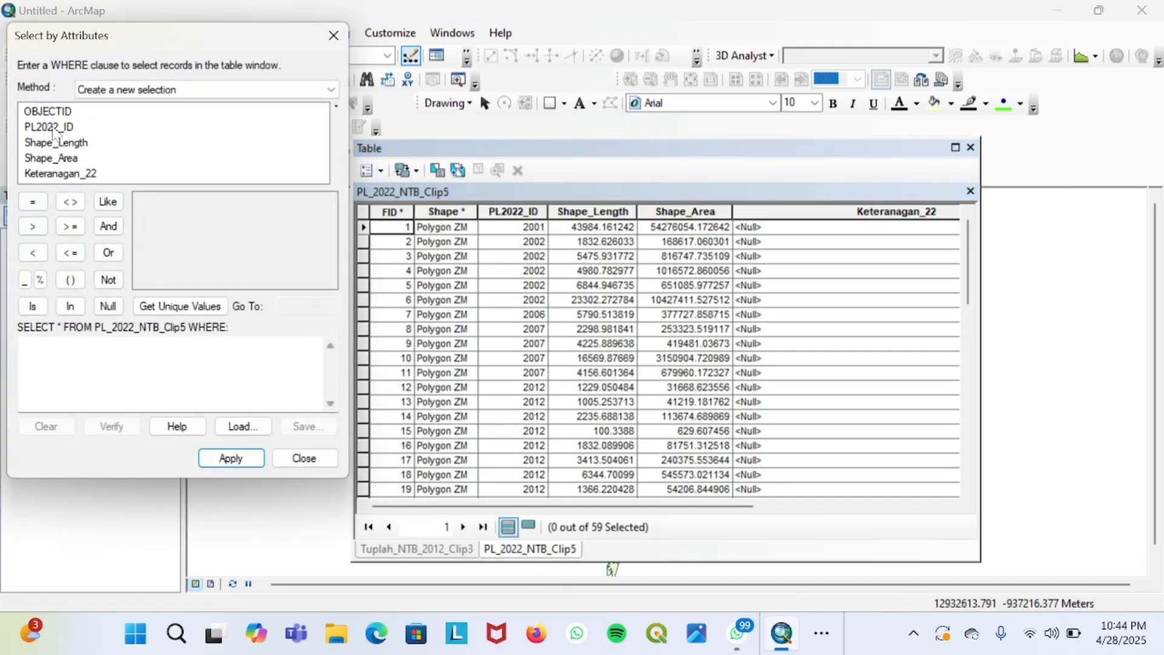
left_click(54, 128)
double_click(55, 131)
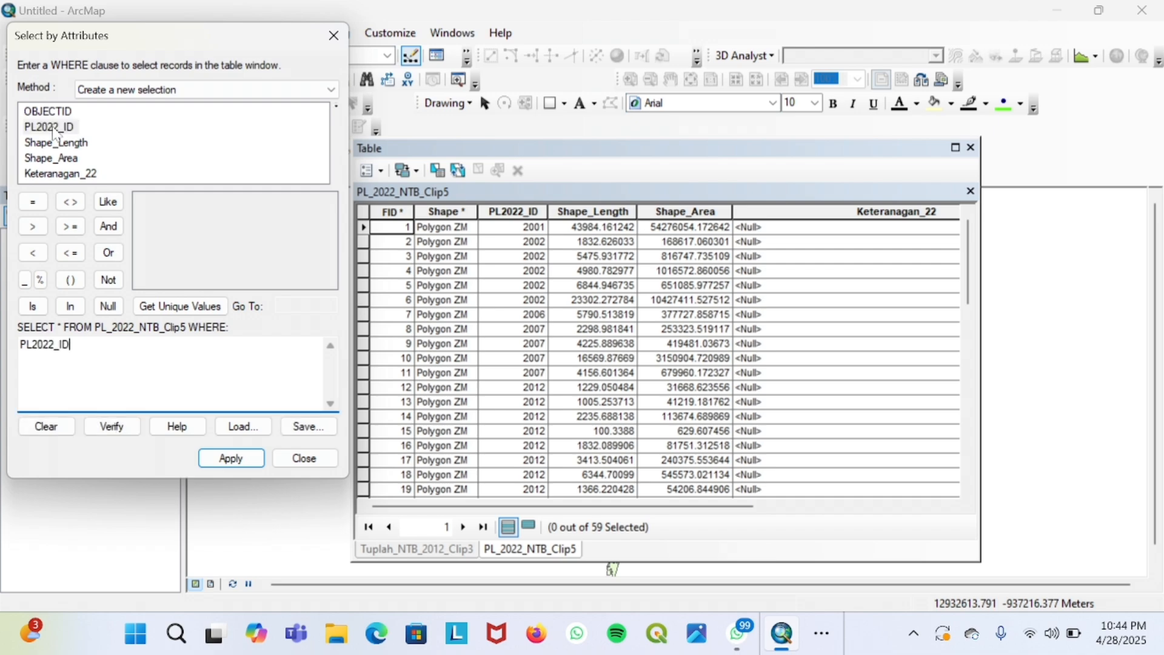
left_click(35, 202)
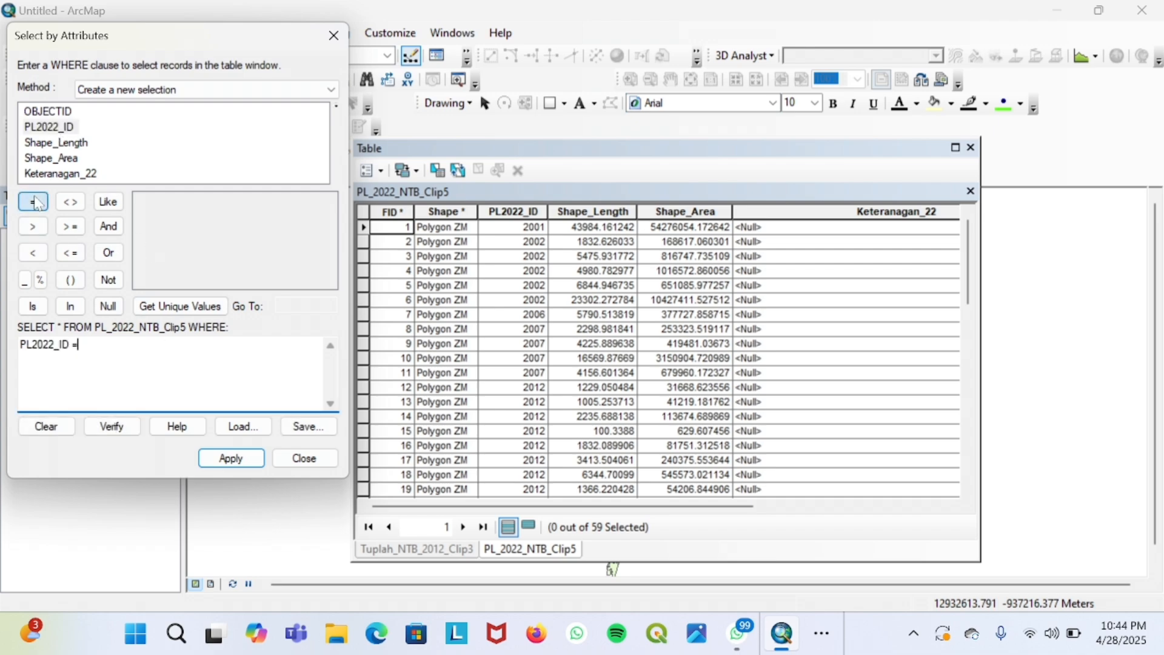
left_click(175, 316)
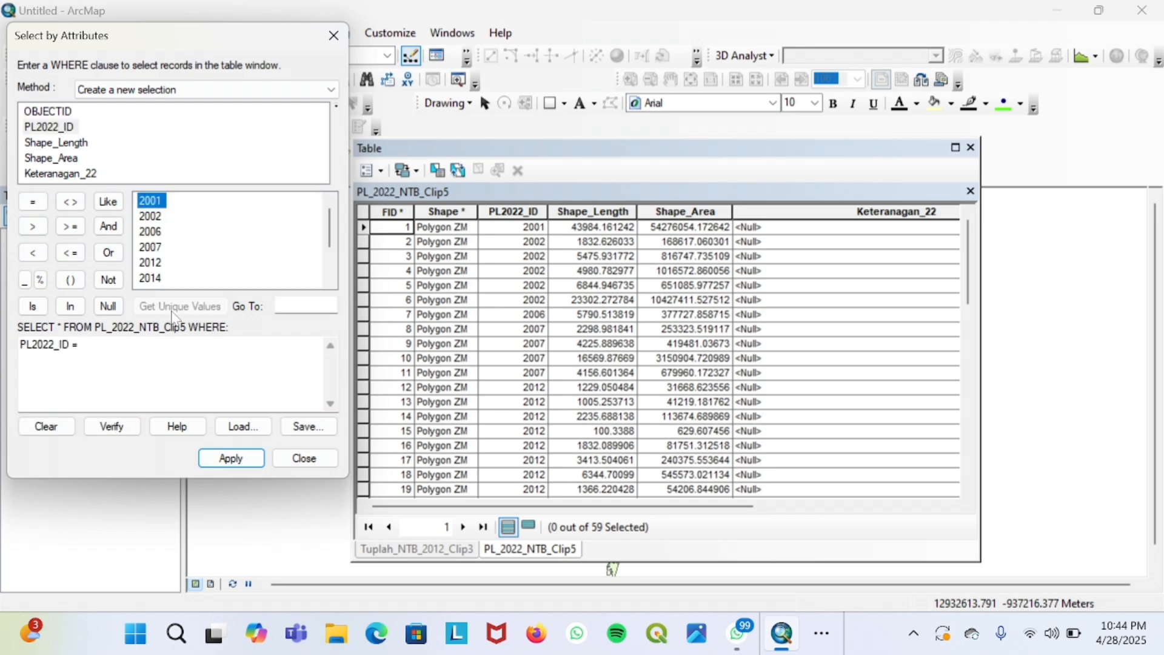
double_click(151, 202)
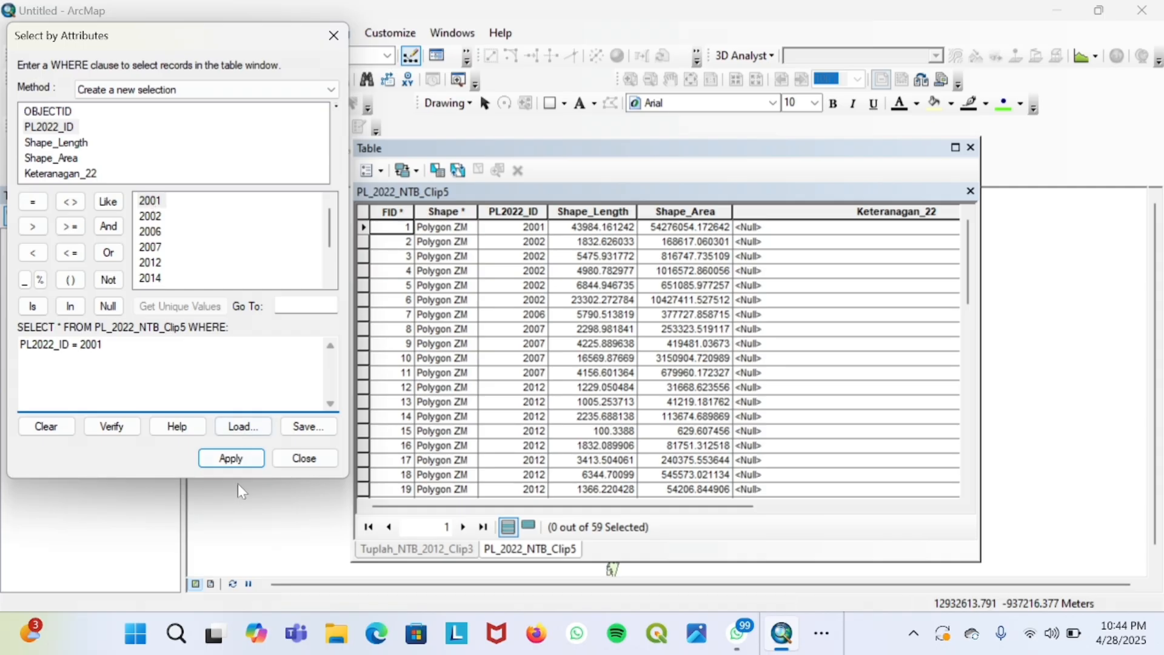
left_click(239, 459)
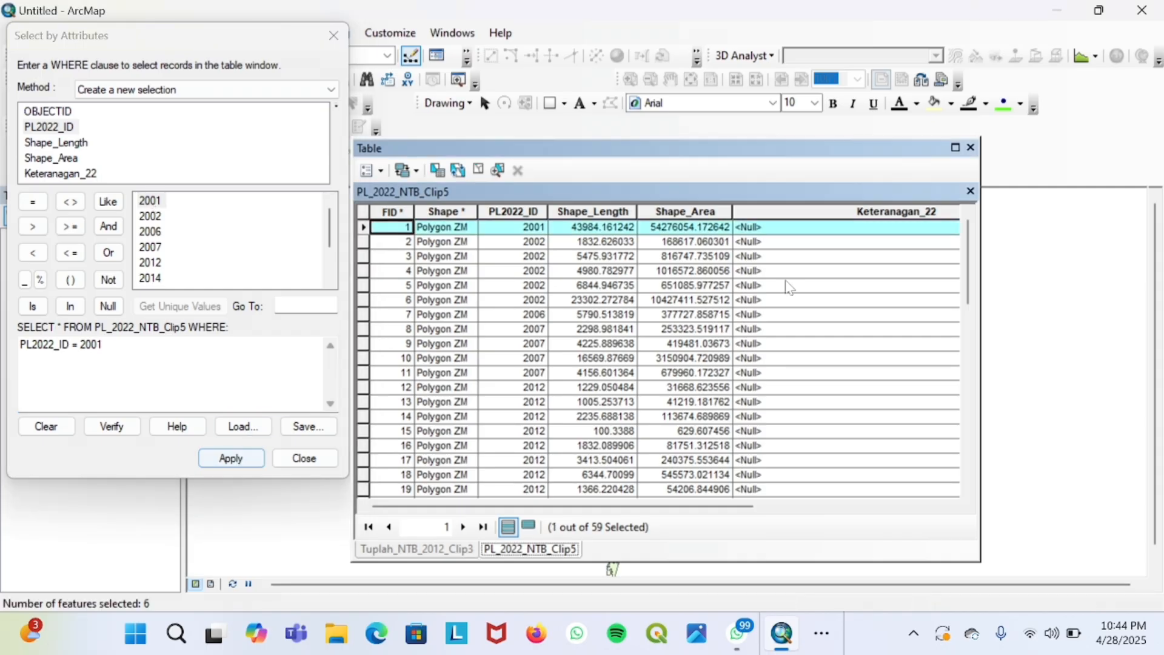
Calculate the Keteranagan_22 field of the selected 2001 record as "Hutan lahan kering perimer" with the Field Calculator.
right_click(830, 212)
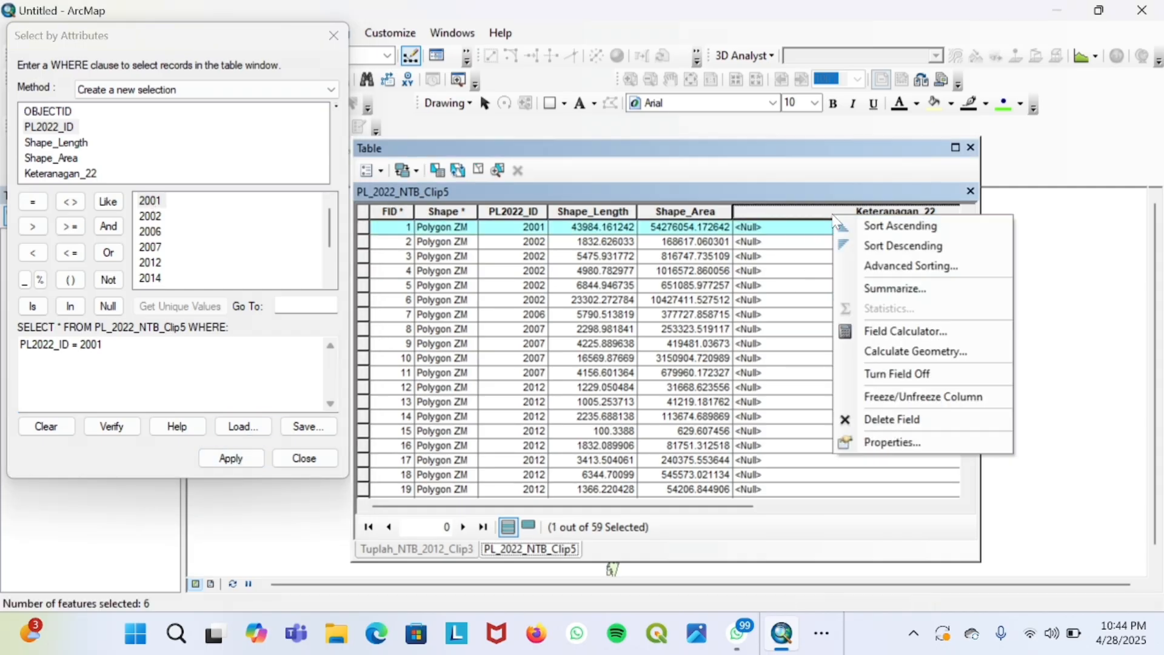
left_click(897, 332)
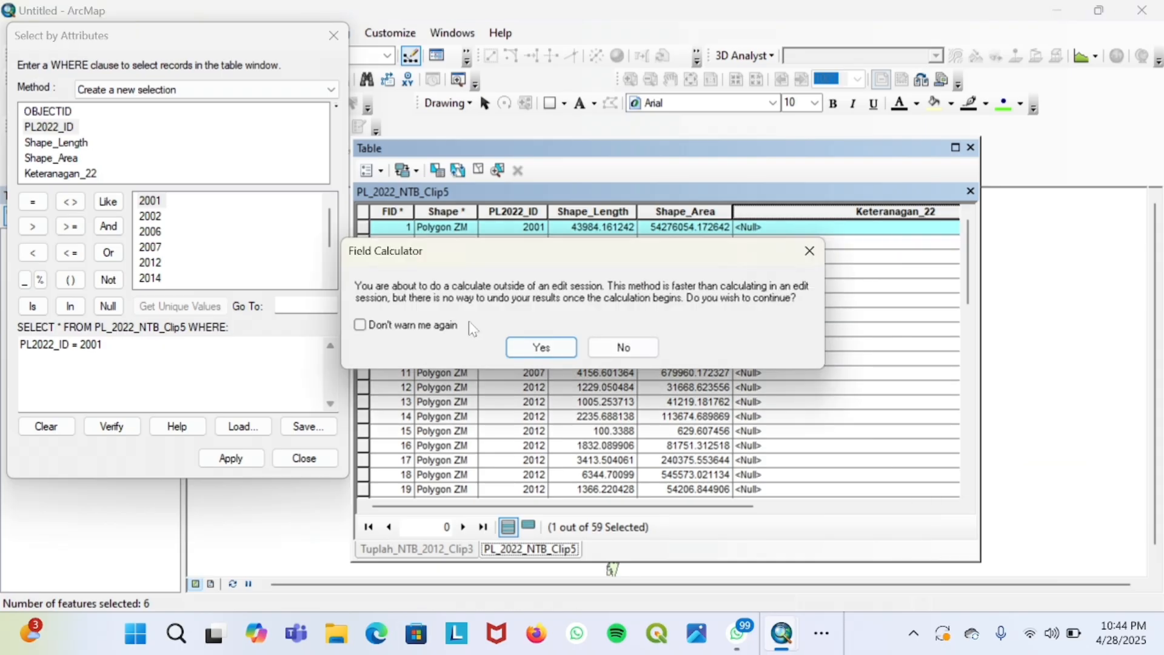
left_click(540, 347)
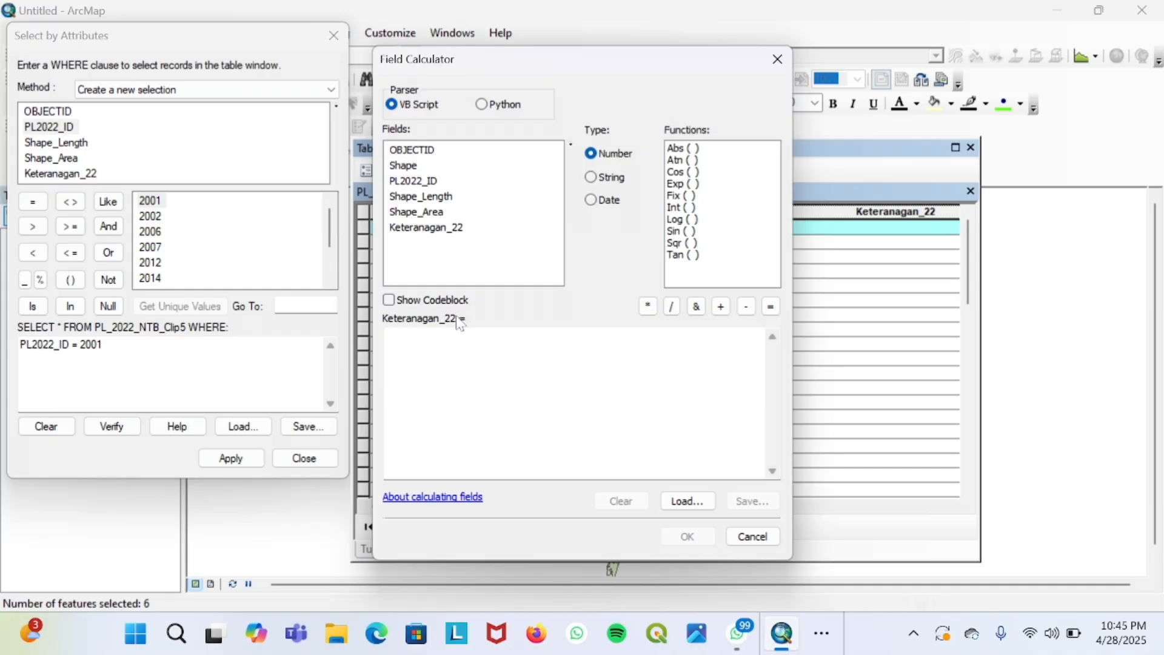
left_click(389, 335)
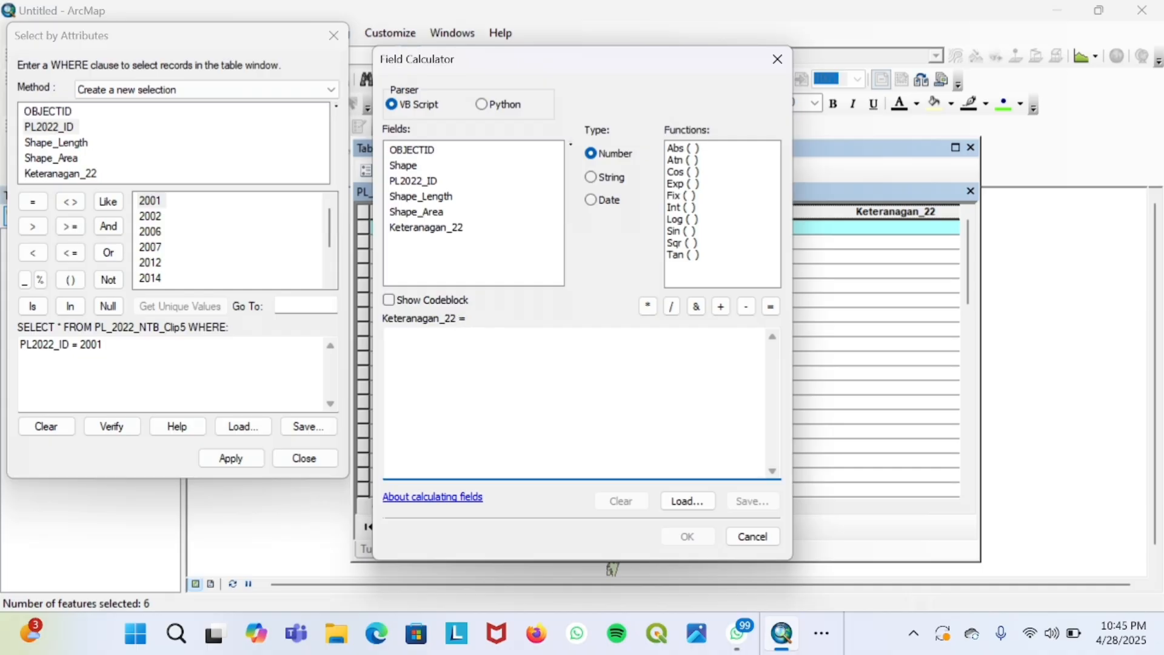
type("\"")
key("Caps_Lock")
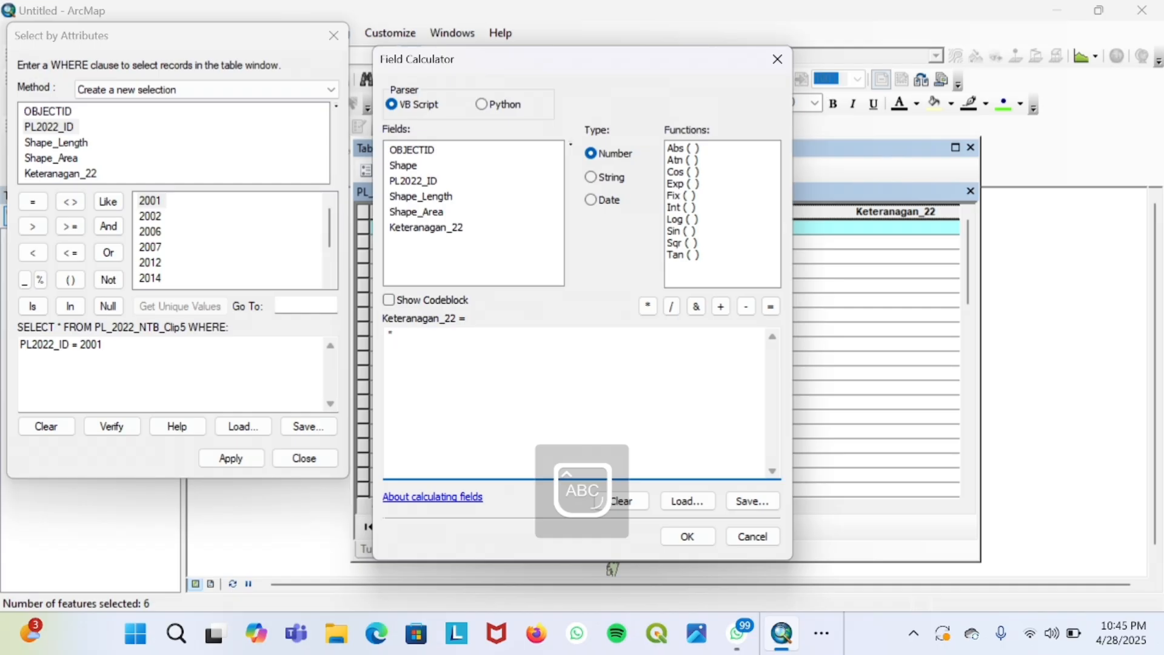
type("H")
key("Caps_Lock")
type("uatan lahan ")
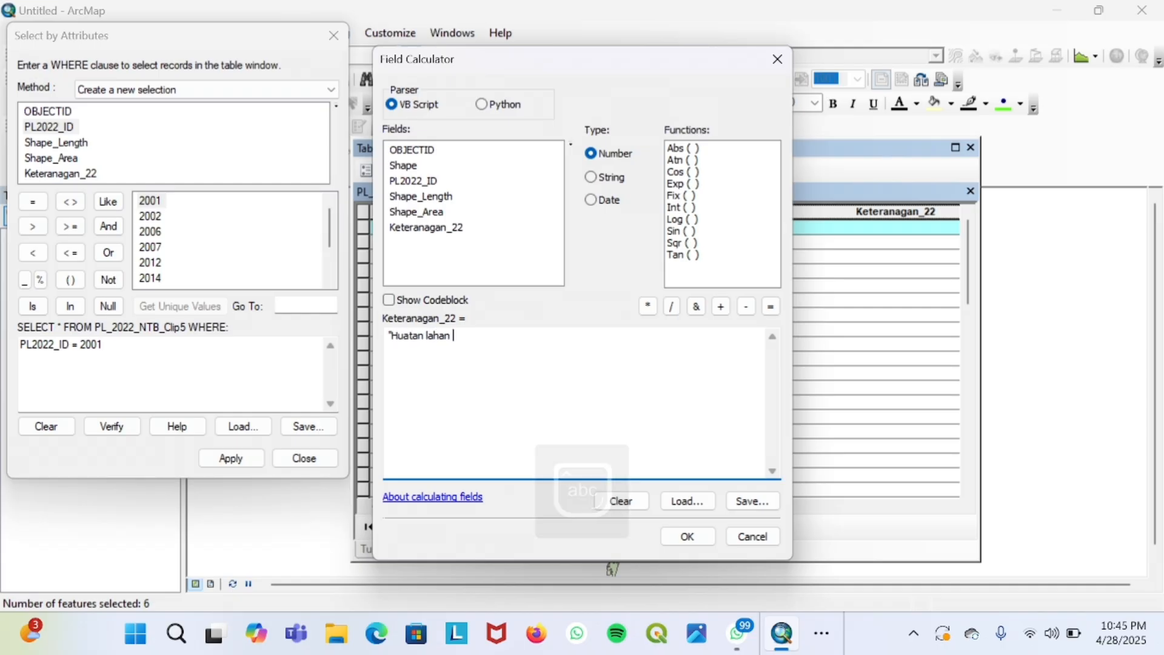
type("kering")
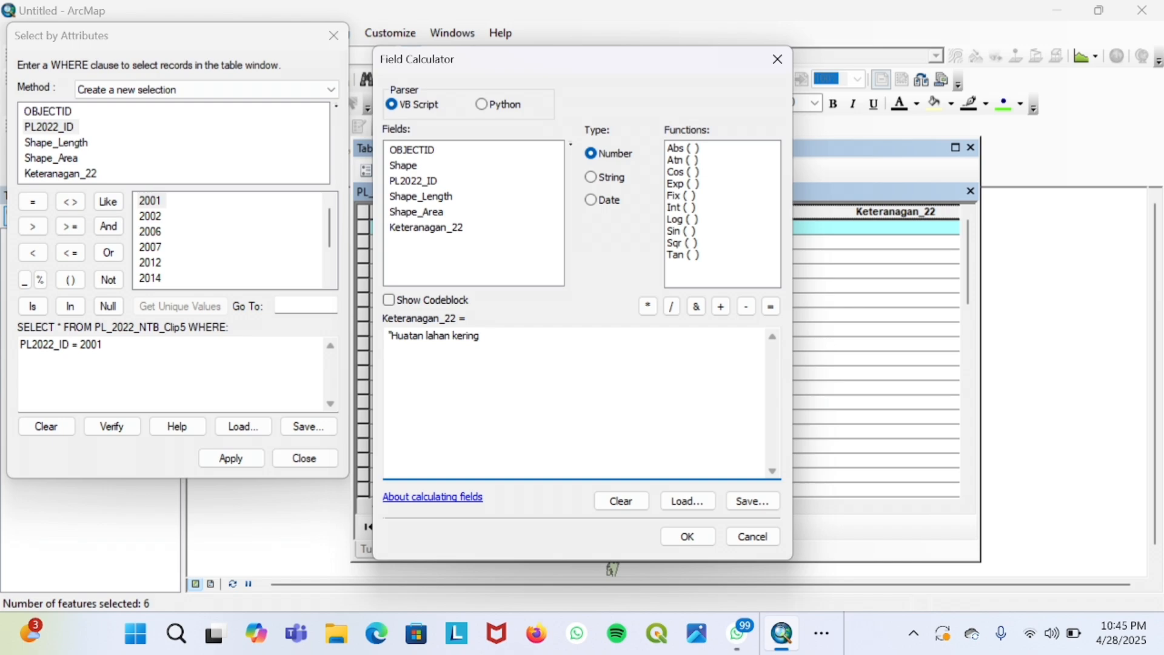
type(" perimer")
key("BackSpace")
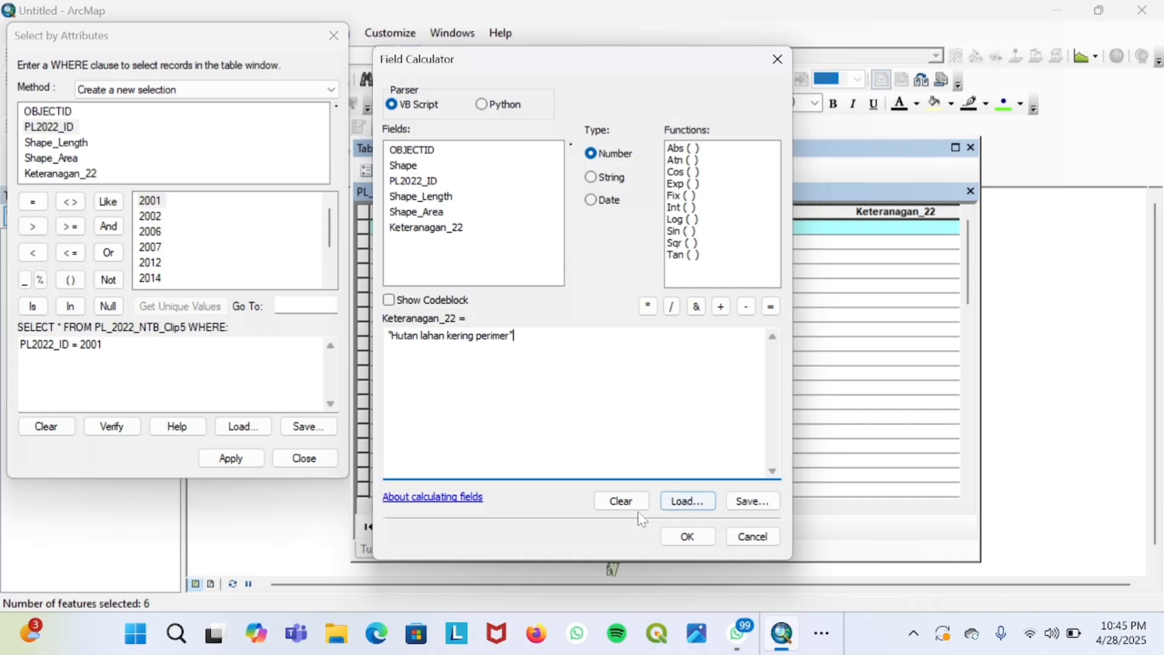
left_click(687, 536)
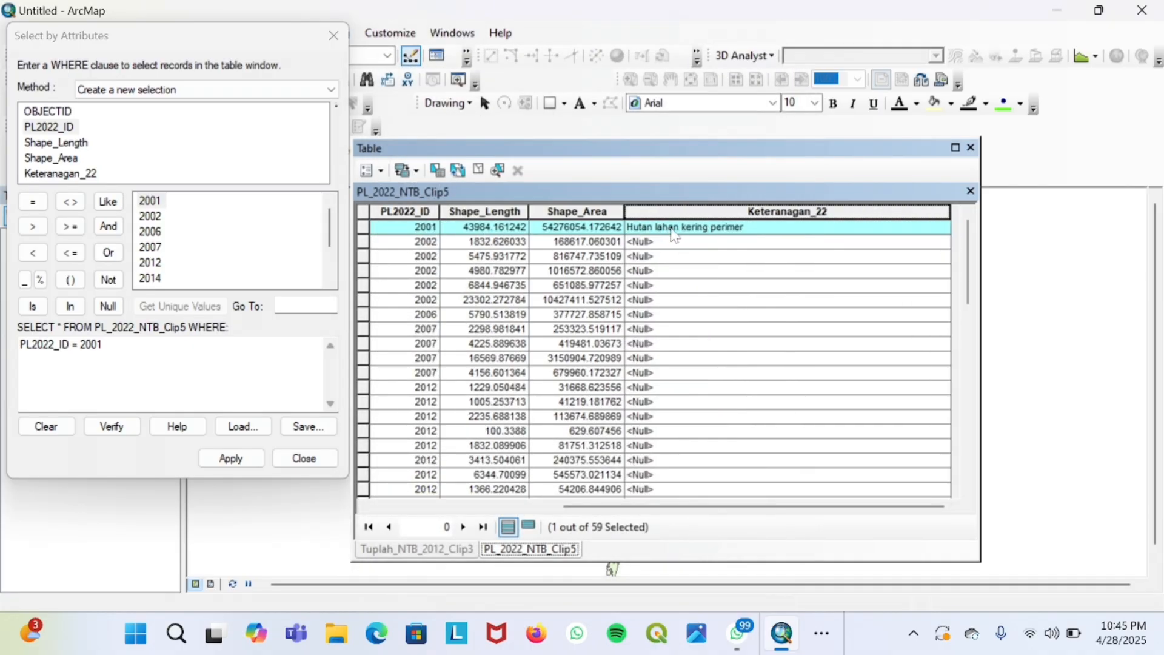
Change the attribute query to PL2022_ID = 2002 and apply it as a new selection.
left_click(104, 345)
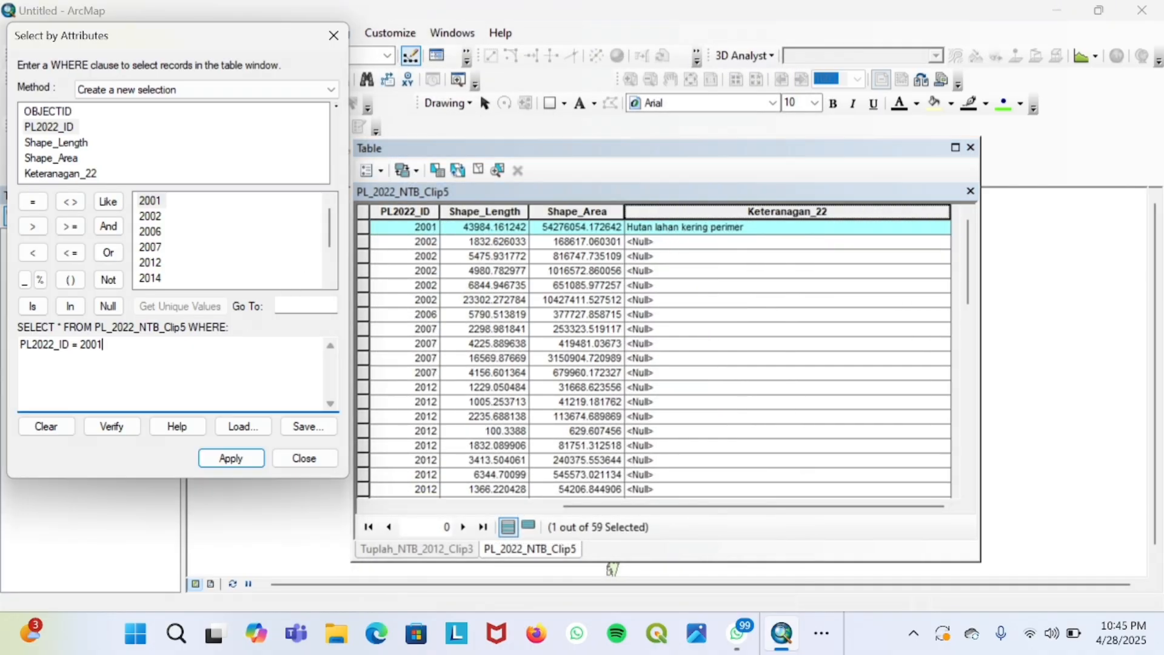
key("BackSpace")
type("2")
left_click(230, 458)
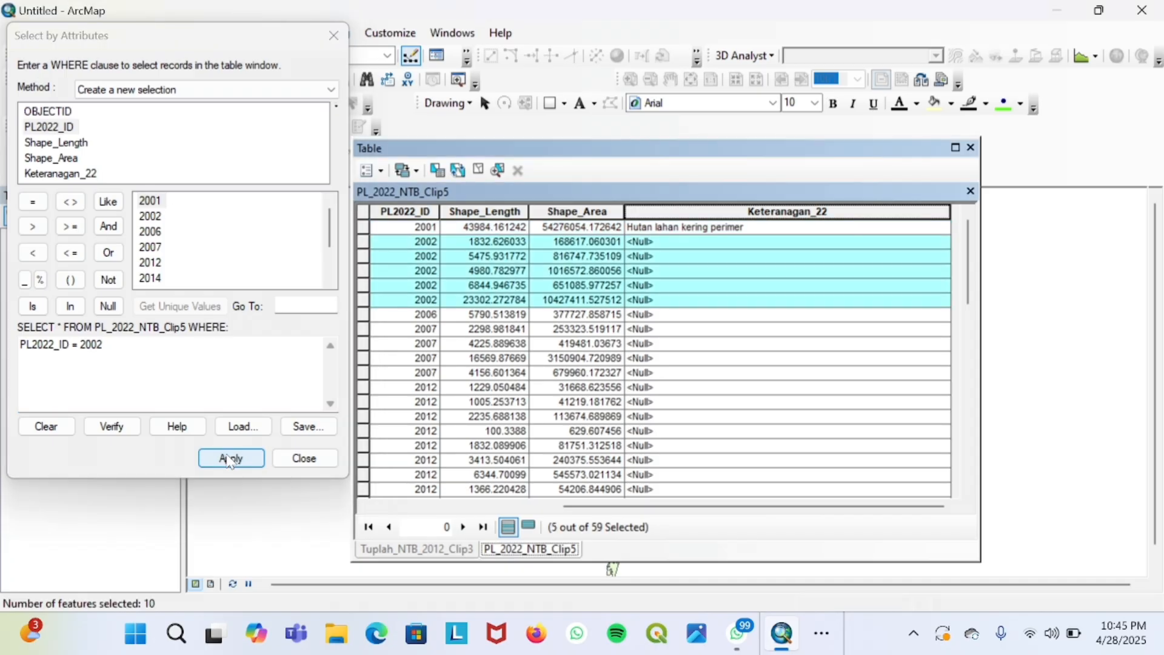
Calculate the Keteranagan_22 field of the selected 2002 records as "Hutan lahan kering sekunder" with the Field Calculator.
right_click(725, 211)
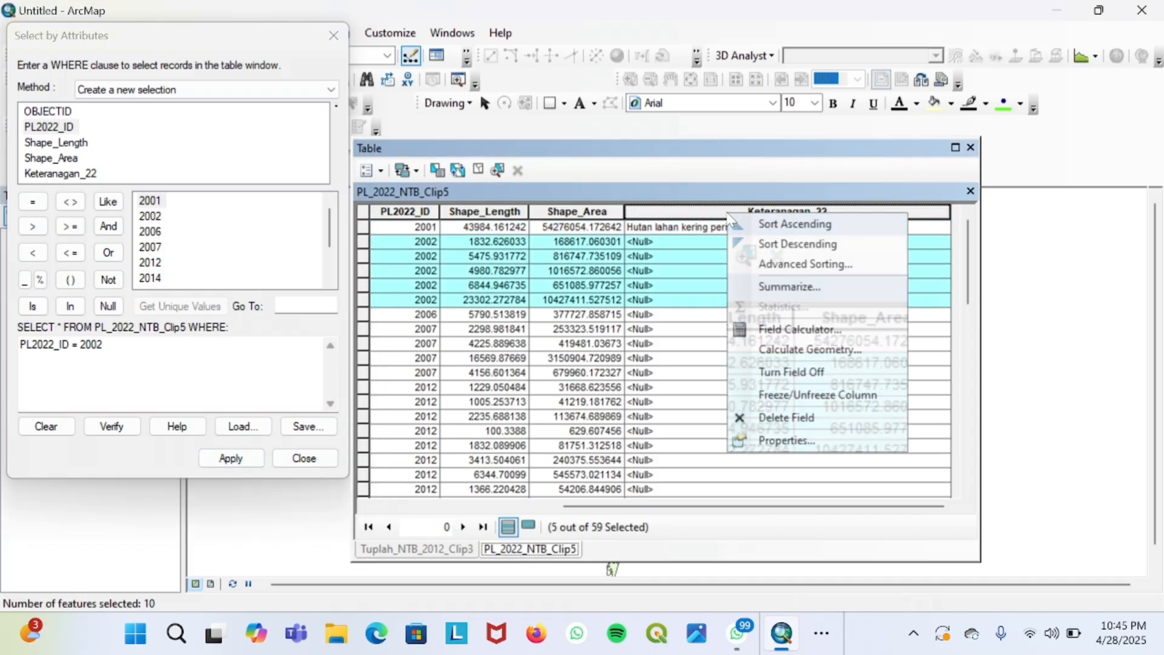
left_click(794, 329)
left_click(541, 347)
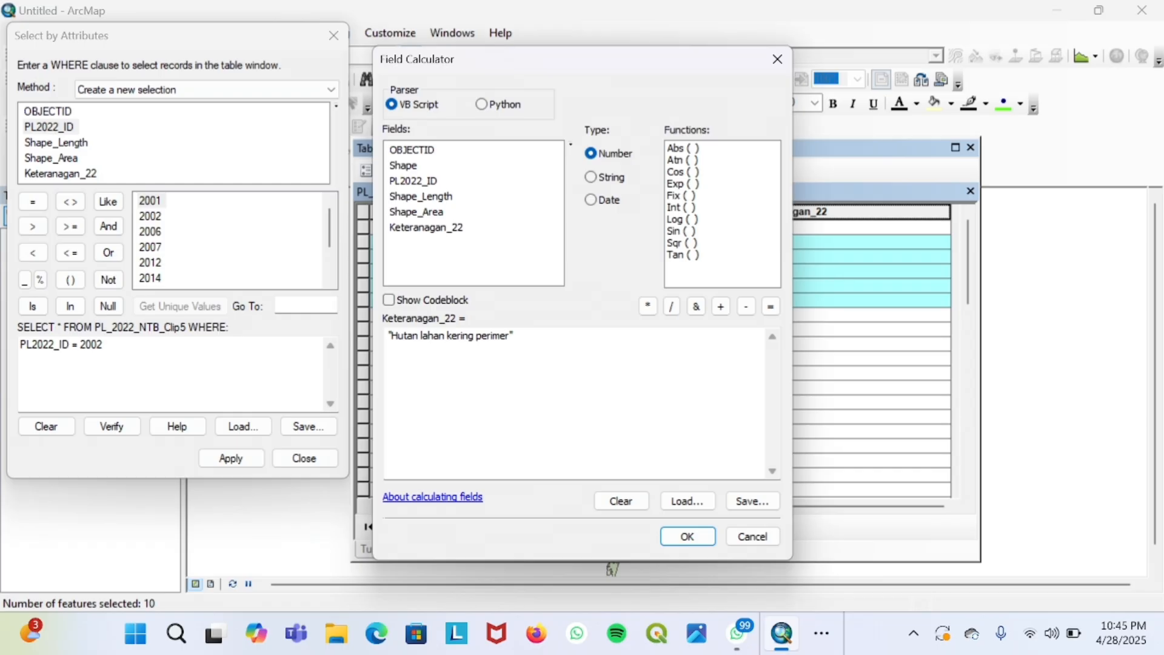
key("BackSpace")
key("BackSpace")
key("BackSpace")
key("BackSpace")
key("BackSpace")
key("BackSpace")
key("BackSpace")
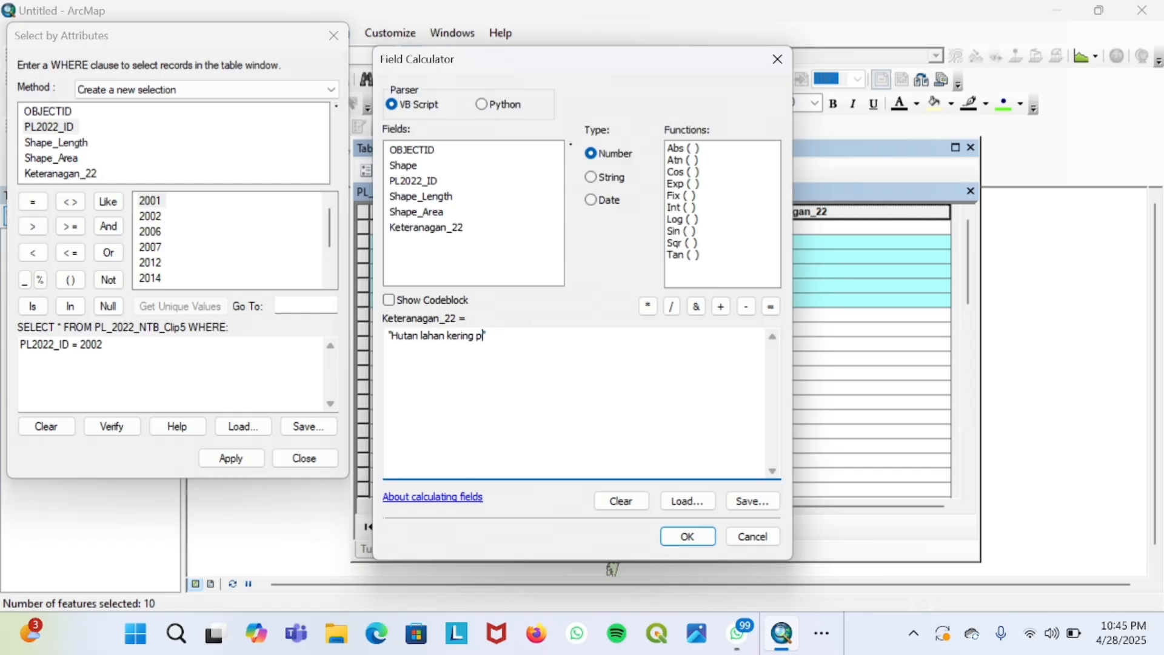
type("sekunder")
left_click(687, 536)
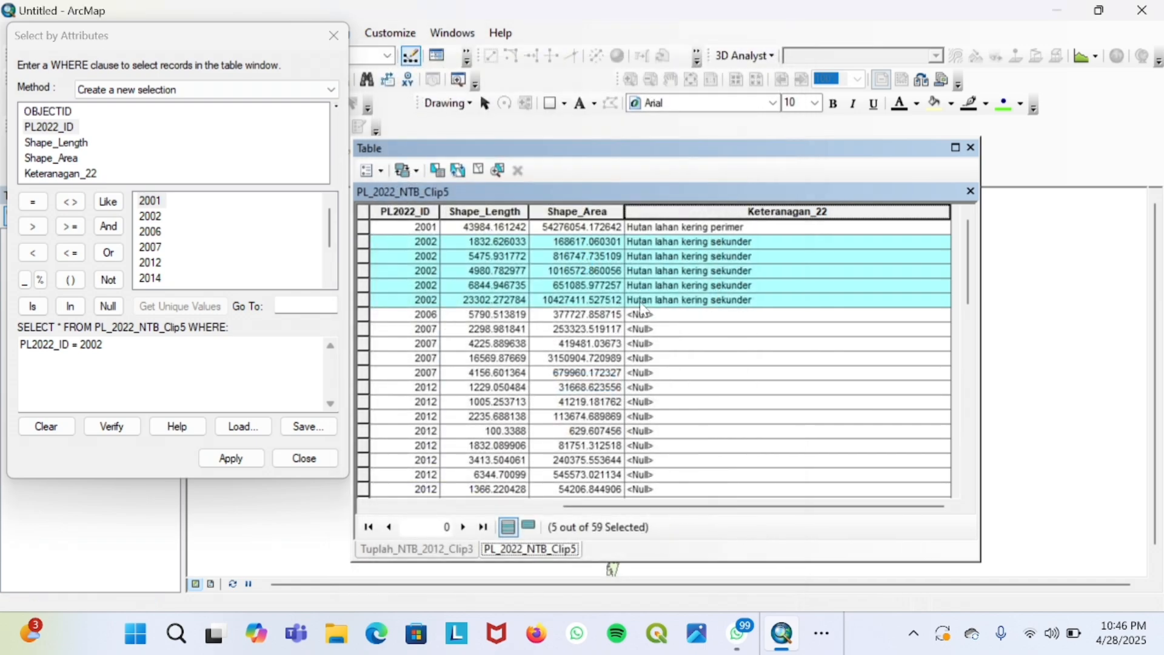
Select the records with PL2022_ID = 2006 and calculate their Keteranagan_22 field as "Hutan tanaman".
left_click(102, 344)
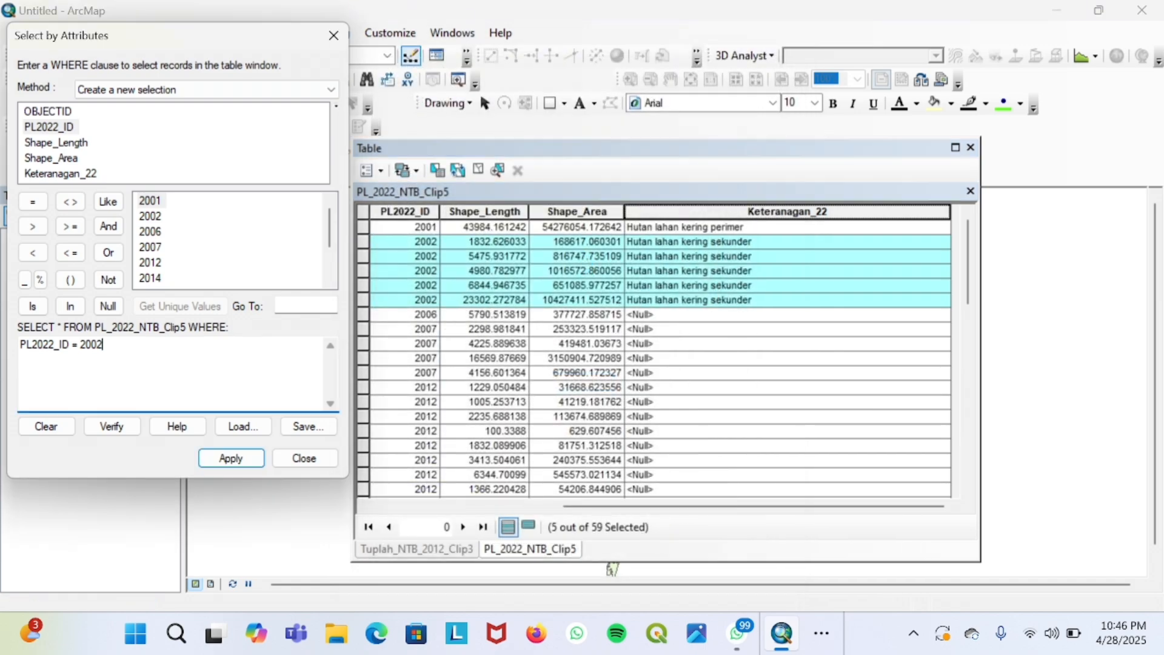
key("BackSpace")
left_click(230, 458)
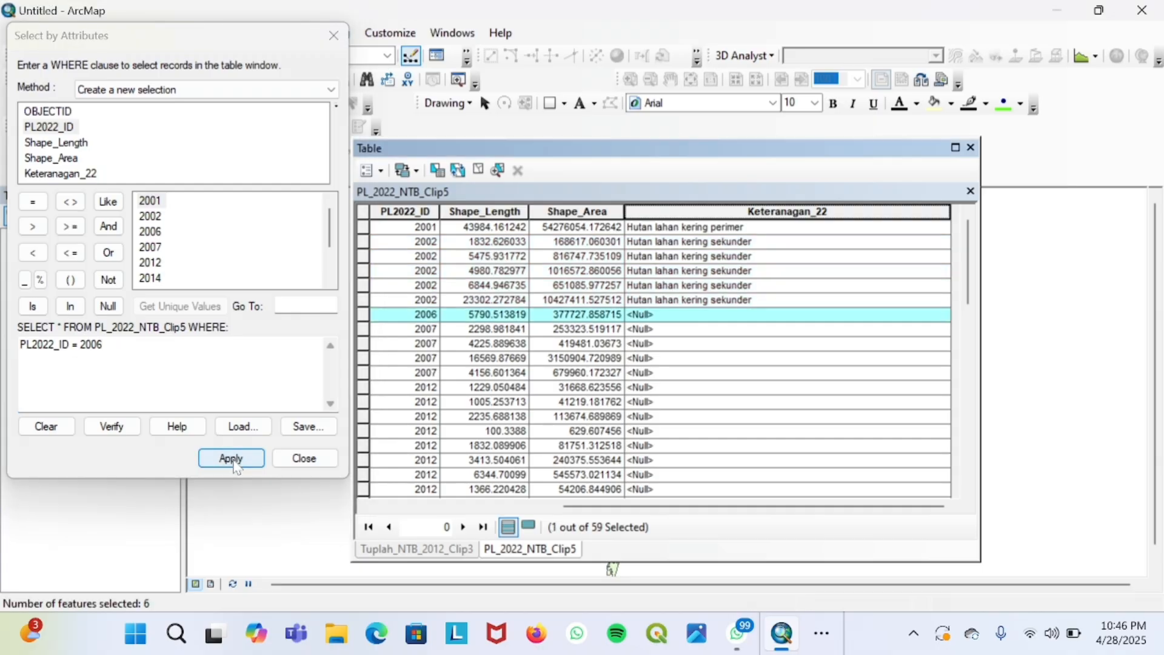
right_click(692, 207)
left_click(766, 322)
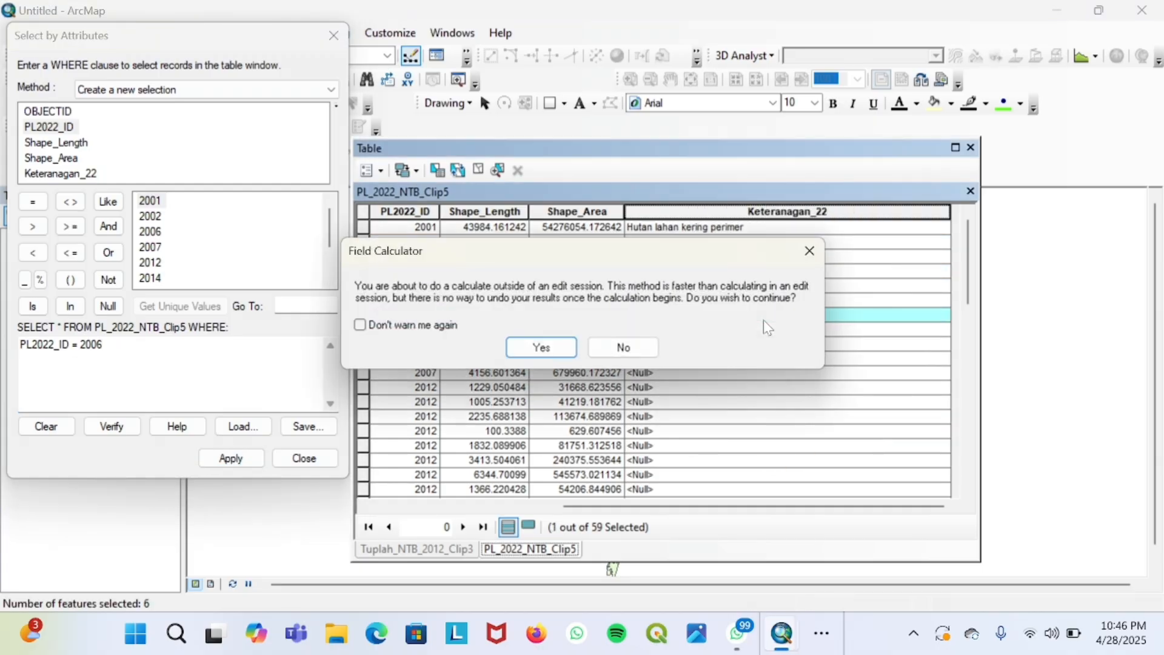
left_click(542, 348)
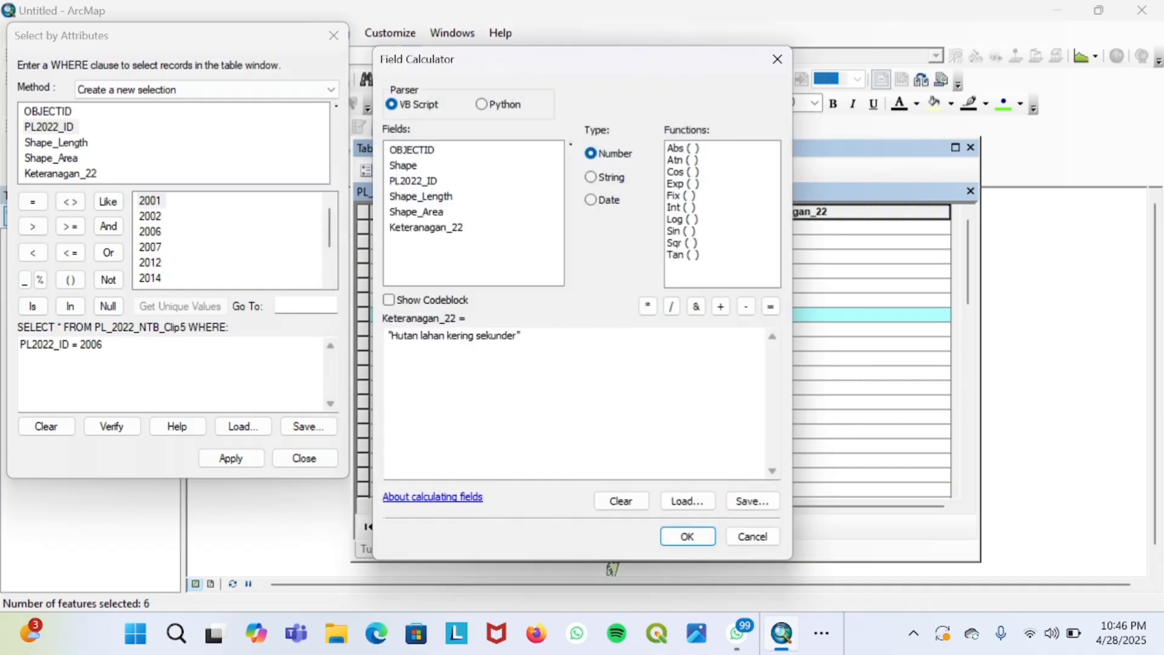
left_click_drag(513, 336, 419, 335)
key("BackSpace")
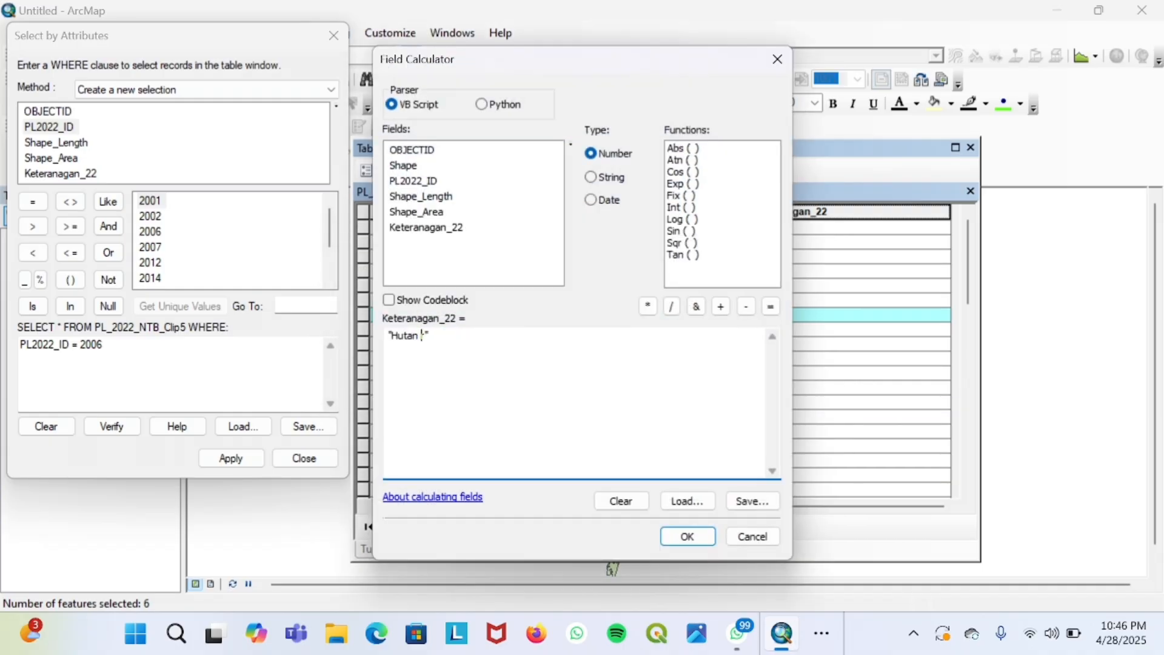
type("tanaman")
left_click(687, 536)
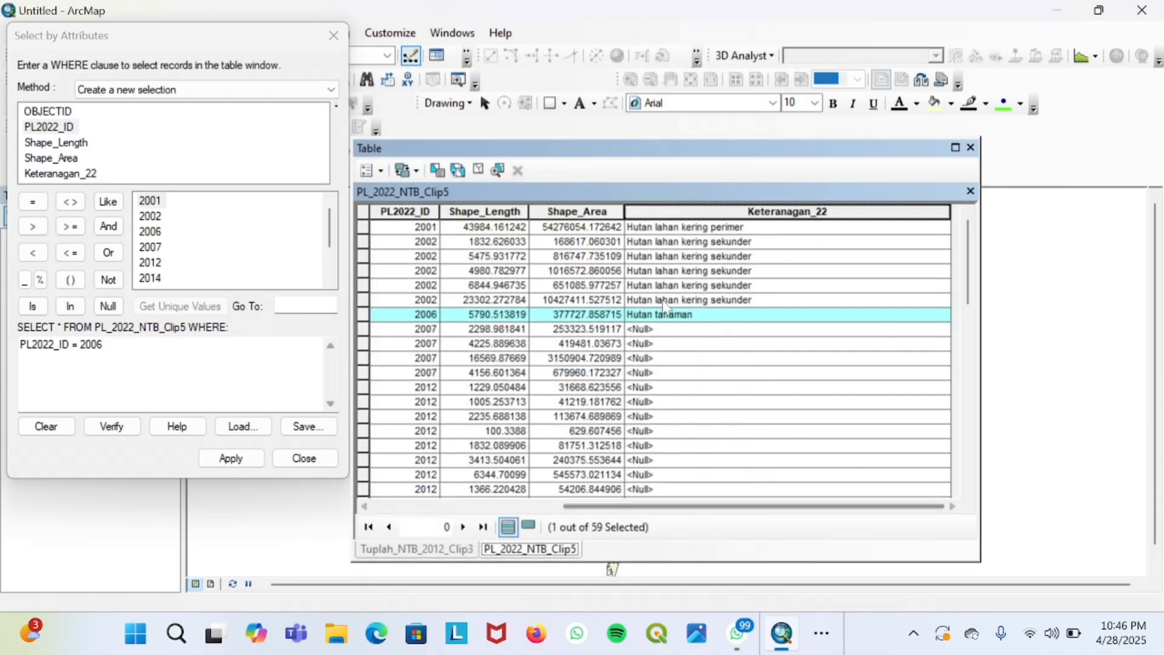
Select the records with PL2022_ID = 2007 and calculate their Keteranagan_22 field as "Belukar".
left_click(104, 345)
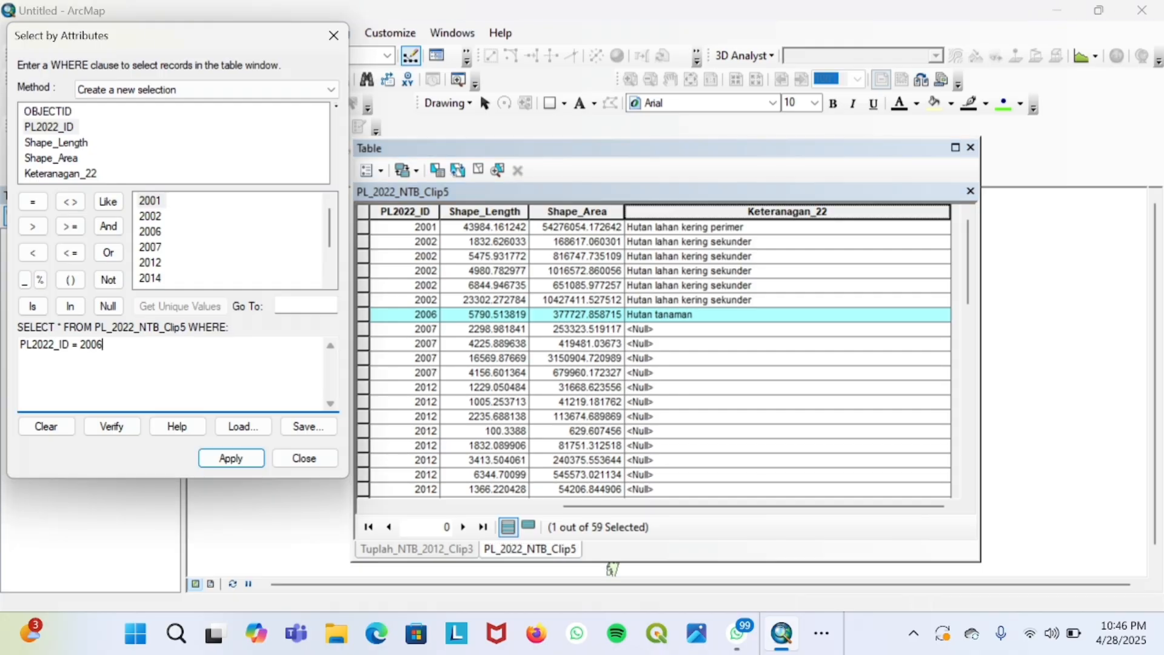
left_click(233, 459)
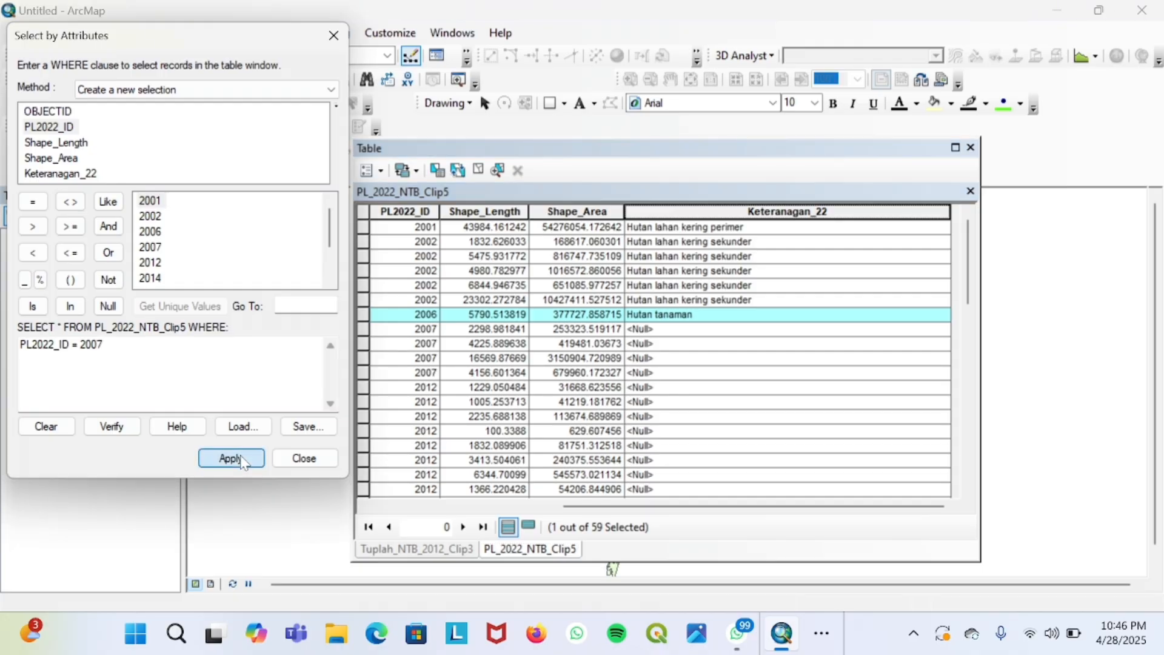
right_click(740, 211)
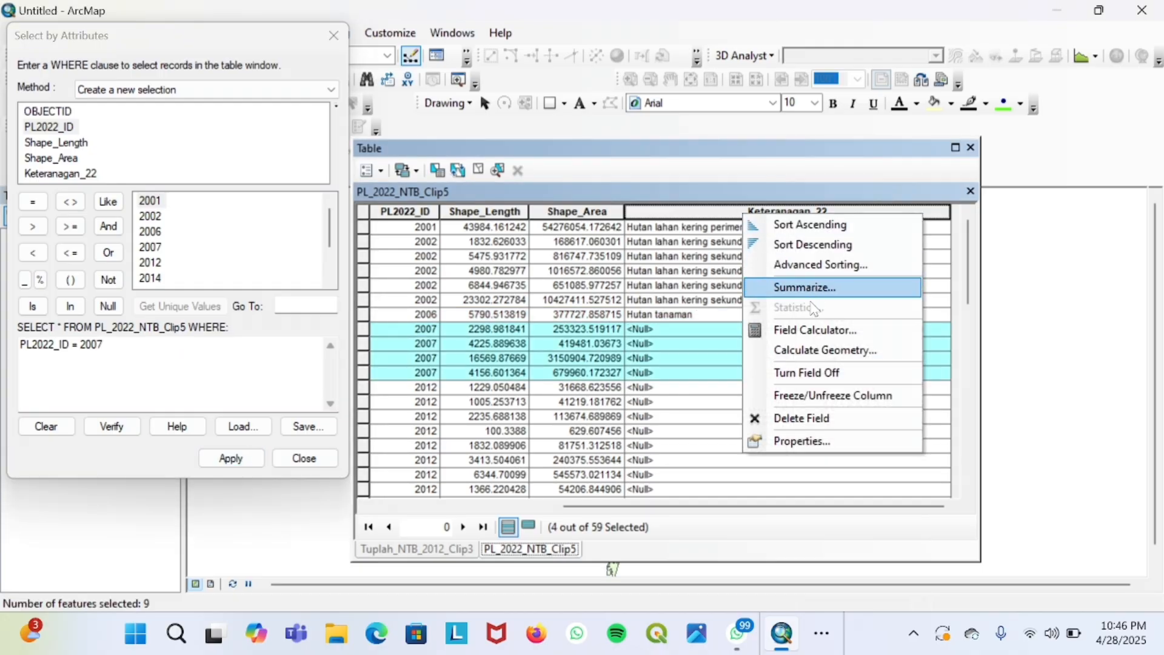
left_click(808, 330)
left_click(536, 350)
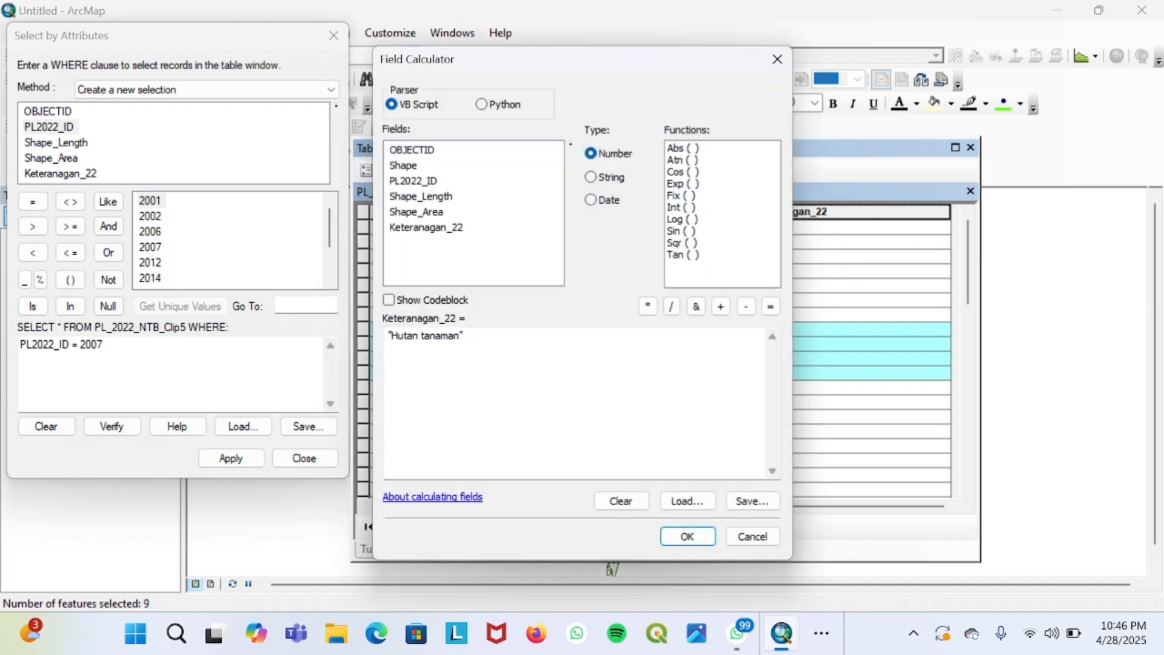
left_click_drag(460, 336, 391, 335)
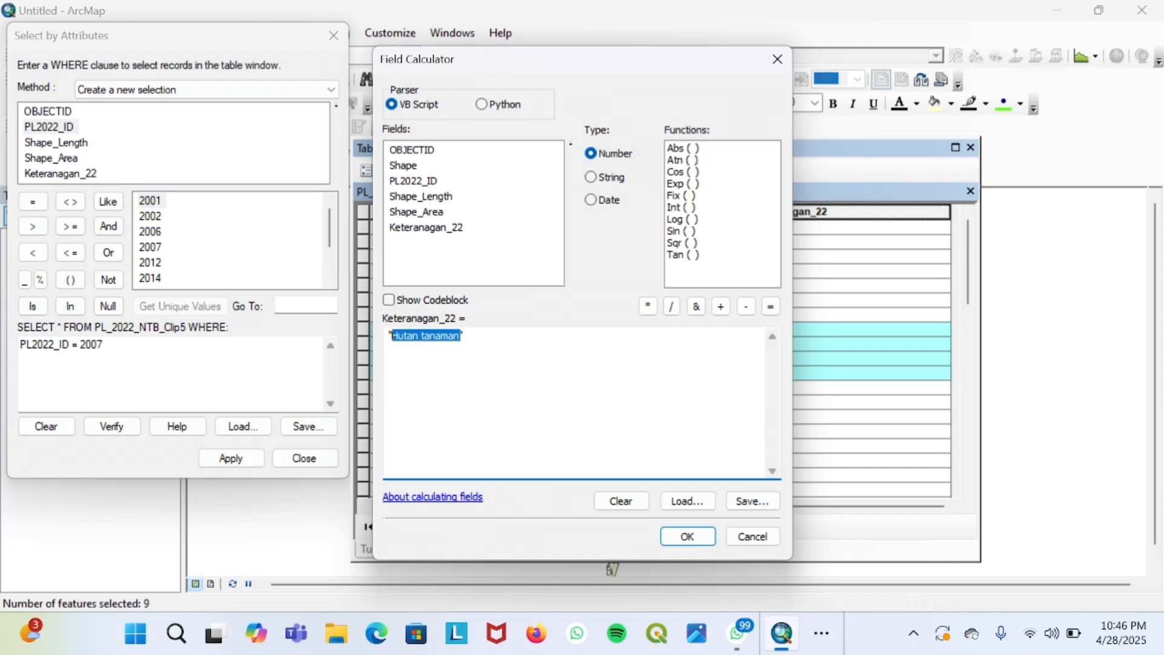
key("BackSpace")
key("Caps_Lock")
type("B")
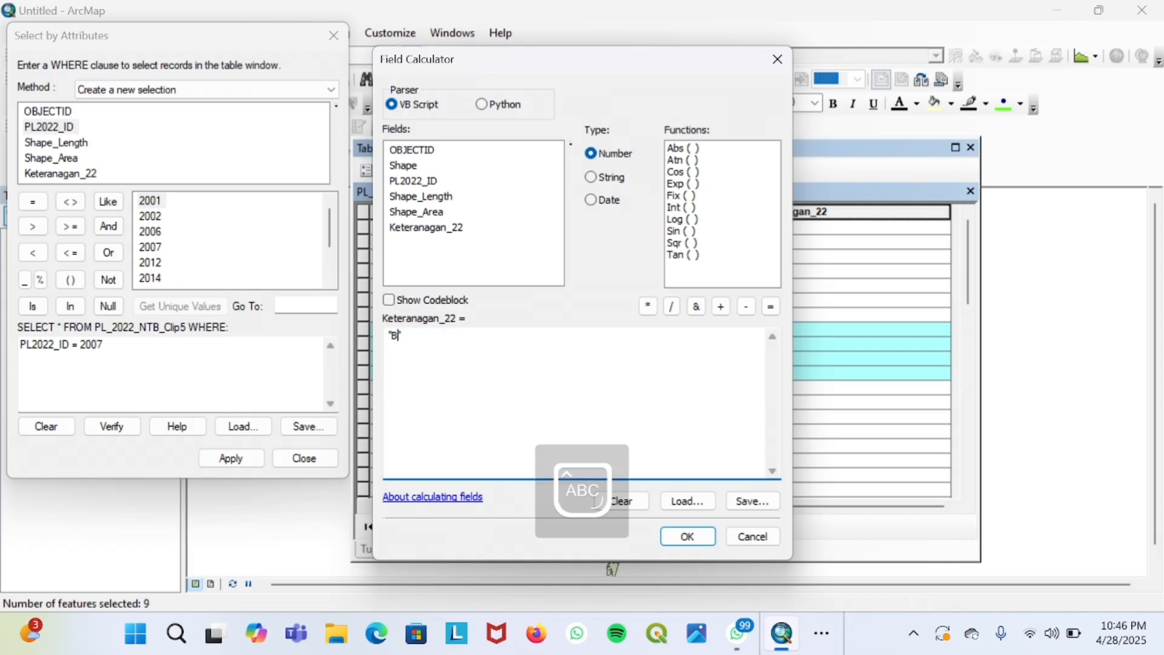
key("Caps_Lock")
type("elukar")
left_click(679, 537)
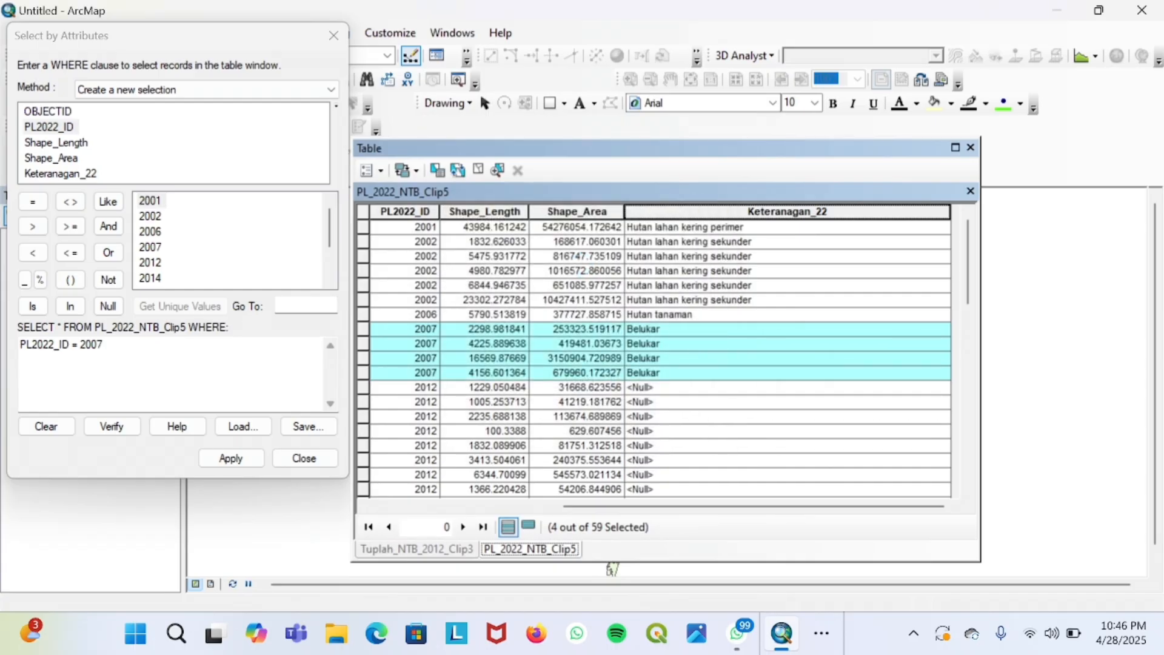
Change the attribute query to PL2022_ID = 2012 and apply it as a new selection.
left_click(106, 345)
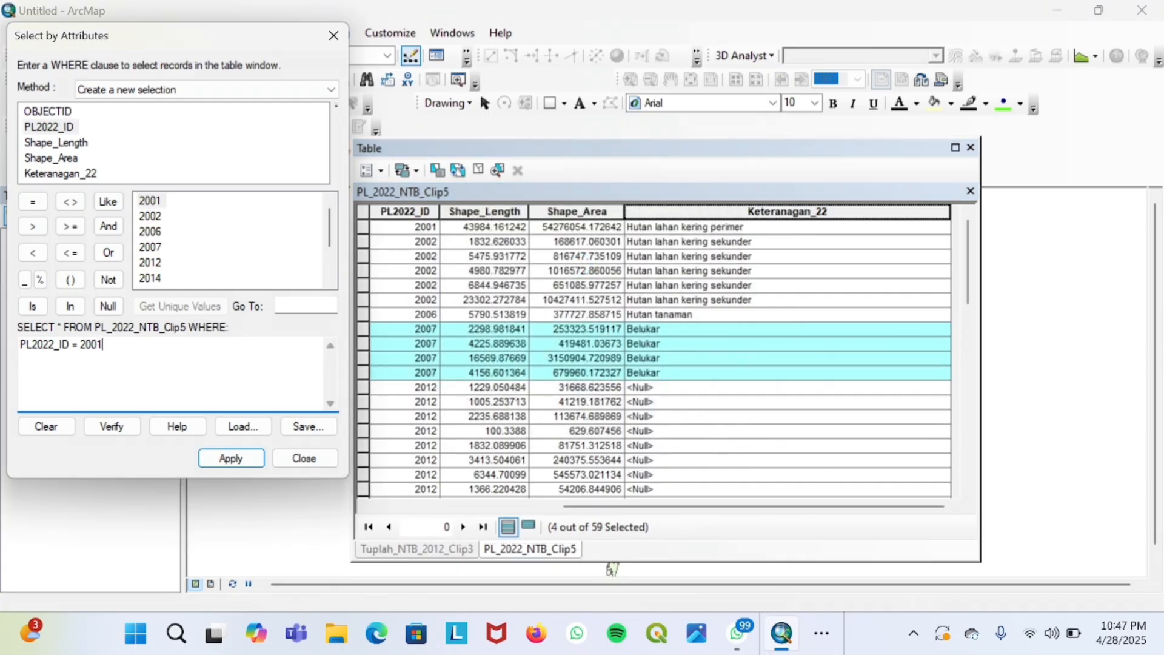
key("BackSpace")
left_click(226, 459)
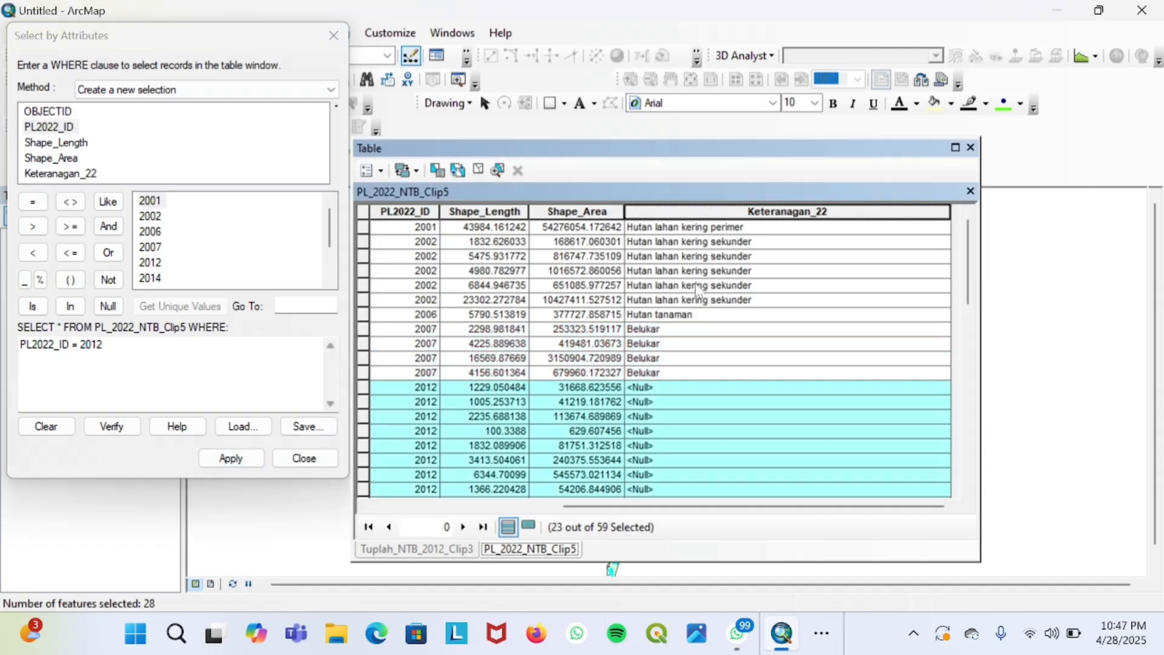
Calculate the Keteranagan_22 field of the selected 2012 records as "Pemukiman" with the Field Calculator.
right_click(672, 212)
left_click(738, 334)
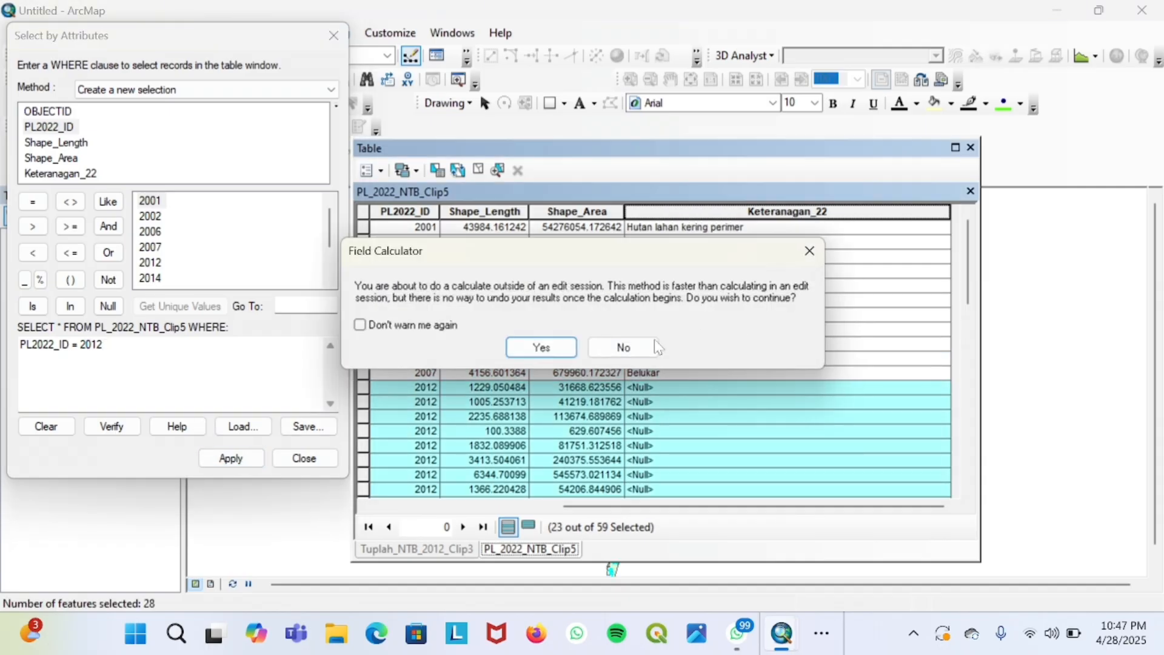
left_click(538, 345)
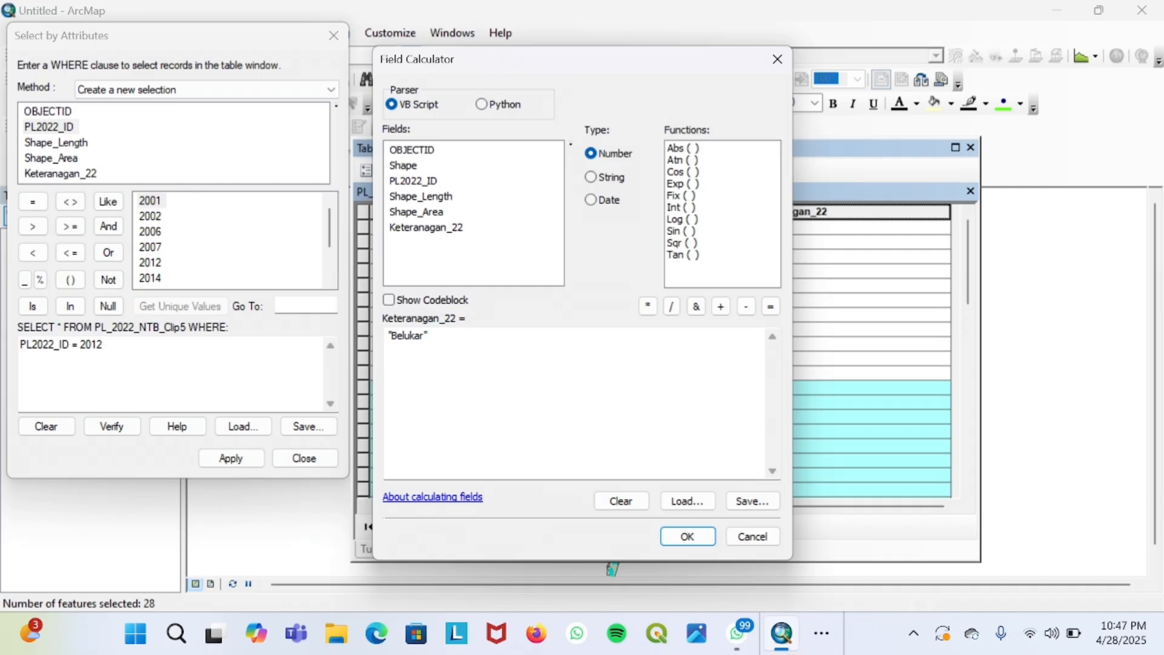
key("BackSpace")
key("BackSpace")
key("BackSpace")
key("BackSpace")
key("BackSpace")
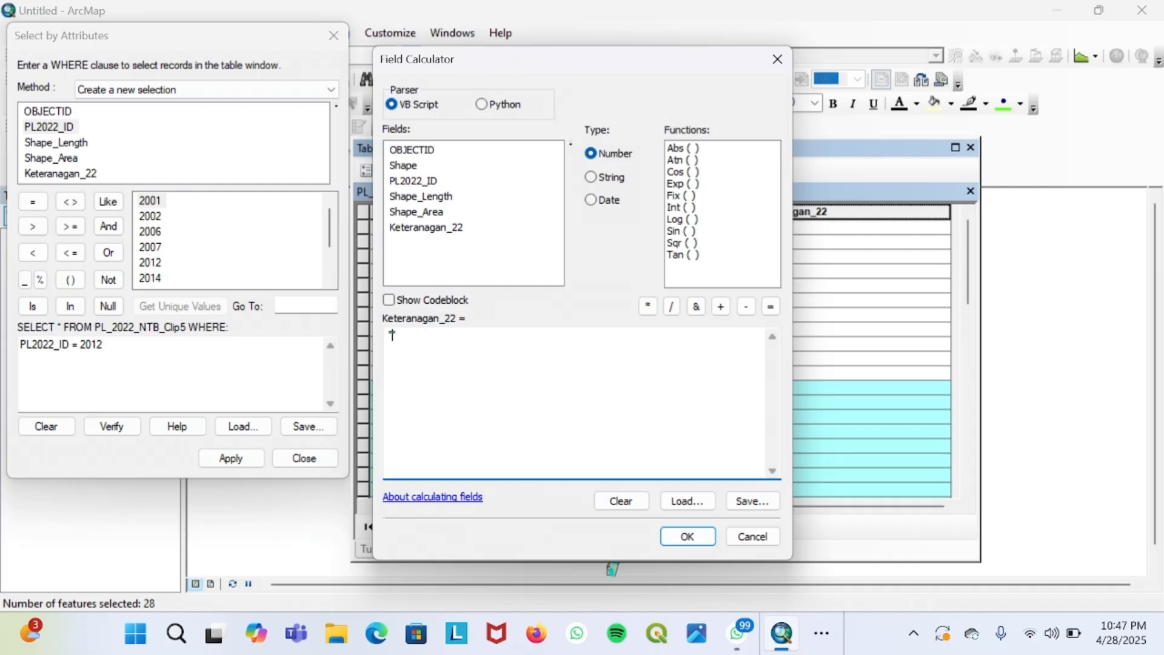
type("\"P")
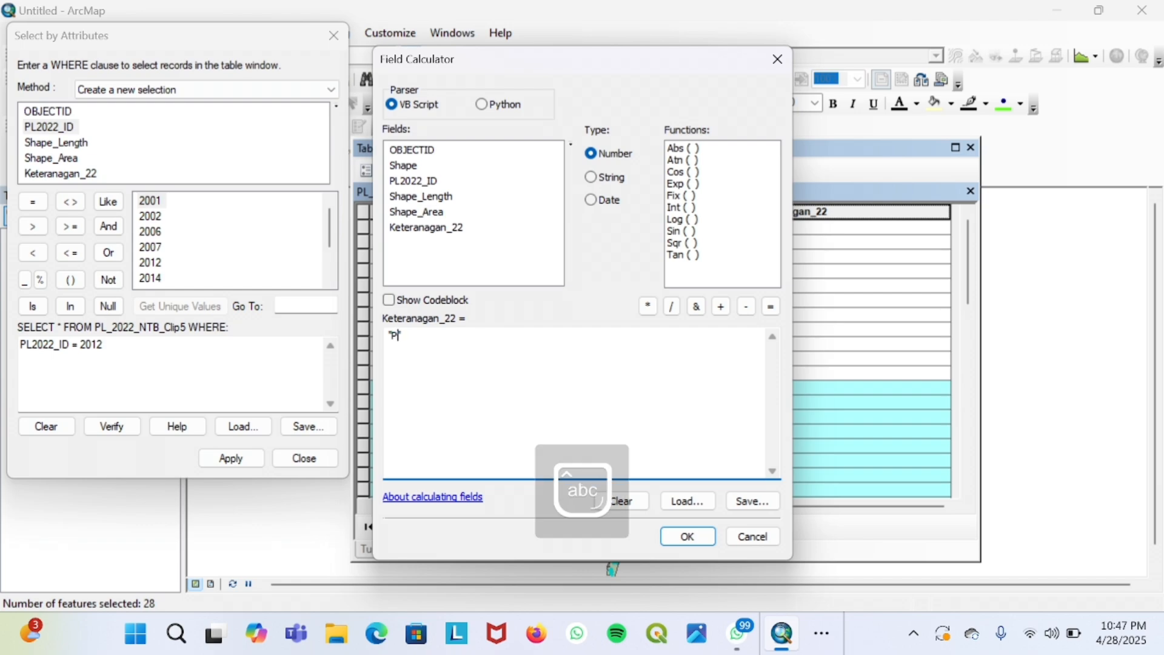
type("emukiman")
key("Return")
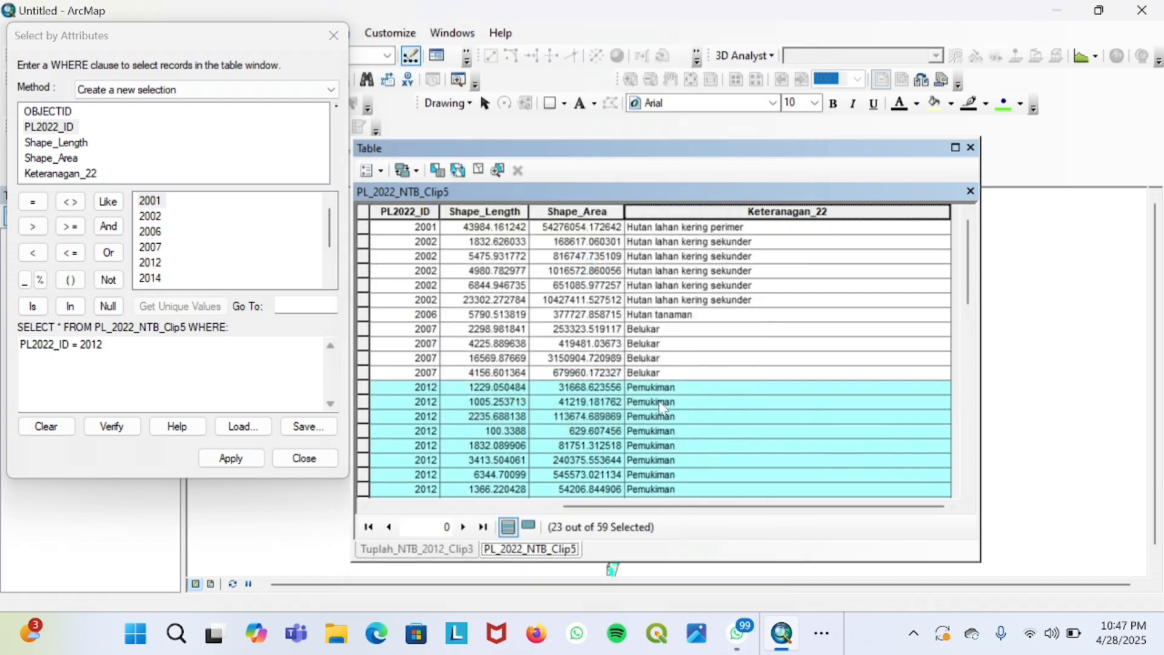
Change the attribute query to PL2022_ID = 2014 and apply it as a new selection.
scroll(662, 408, "down", 13)
scroll(663, 405, "up", 5)
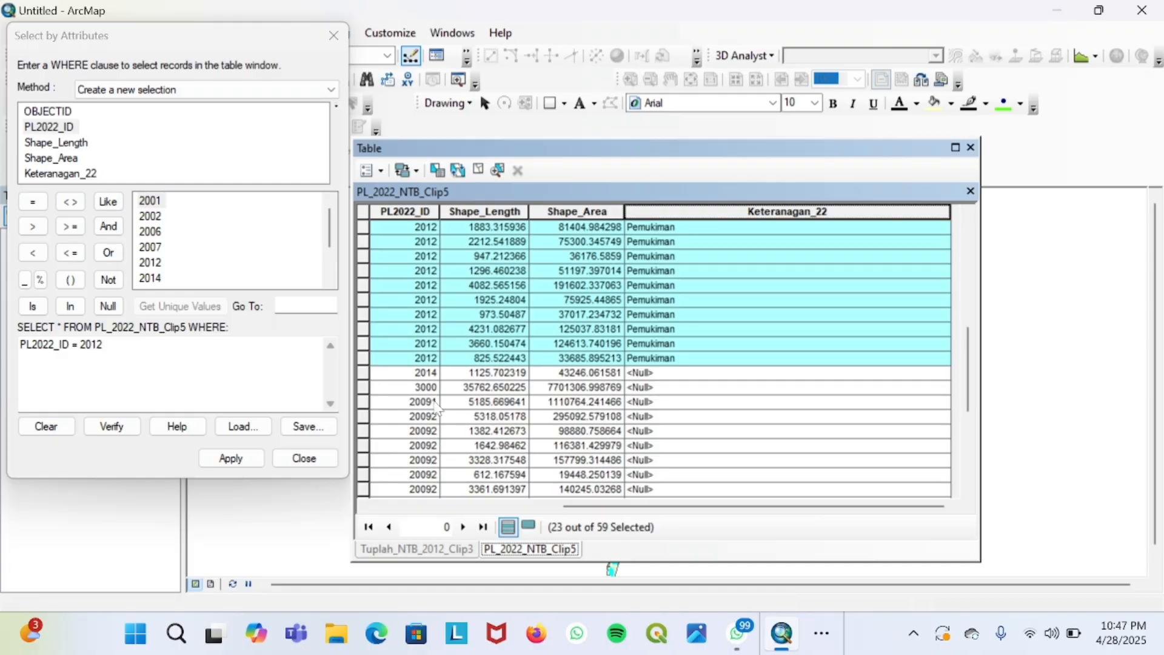
left_click(108, 345)
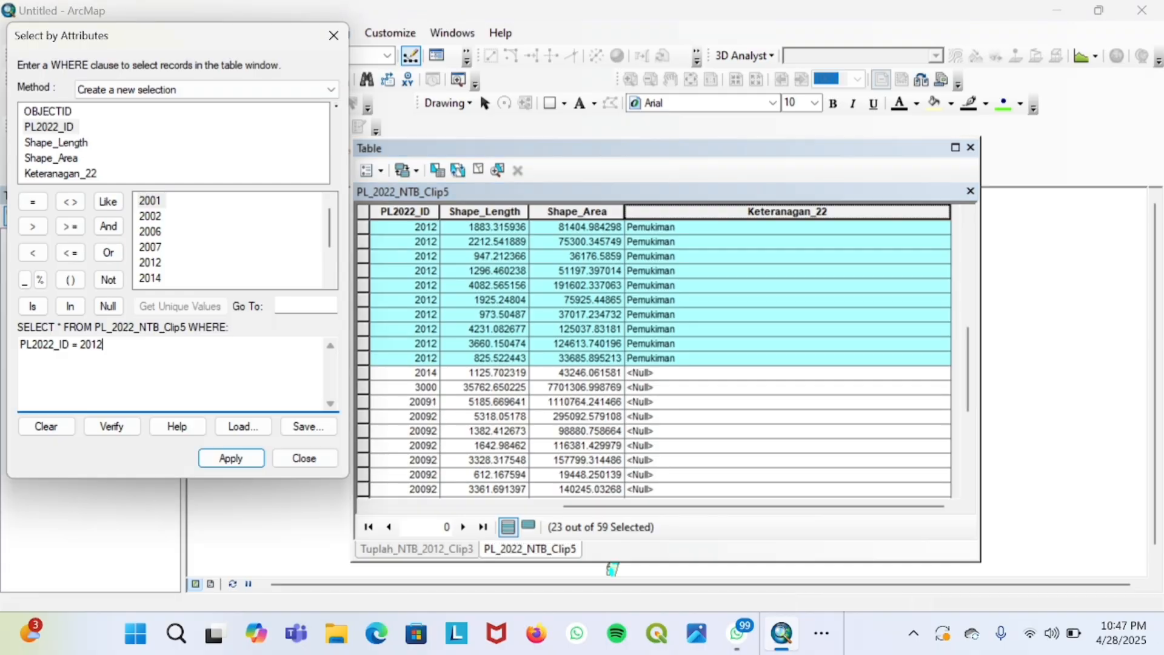
left_click(228, 459)
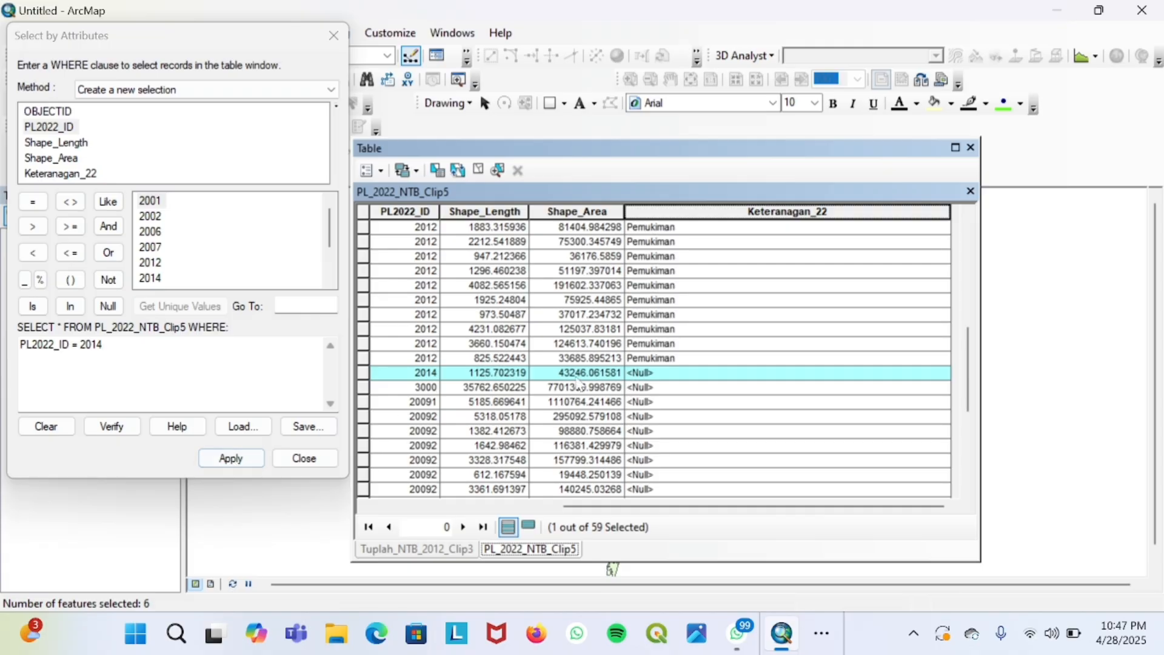
Calculate the Keteranagan_22 field of the selected 2014 record as "Tanah terbuka" with the Field Calculator.
right_click(683, 211)
left_click(751, 332)
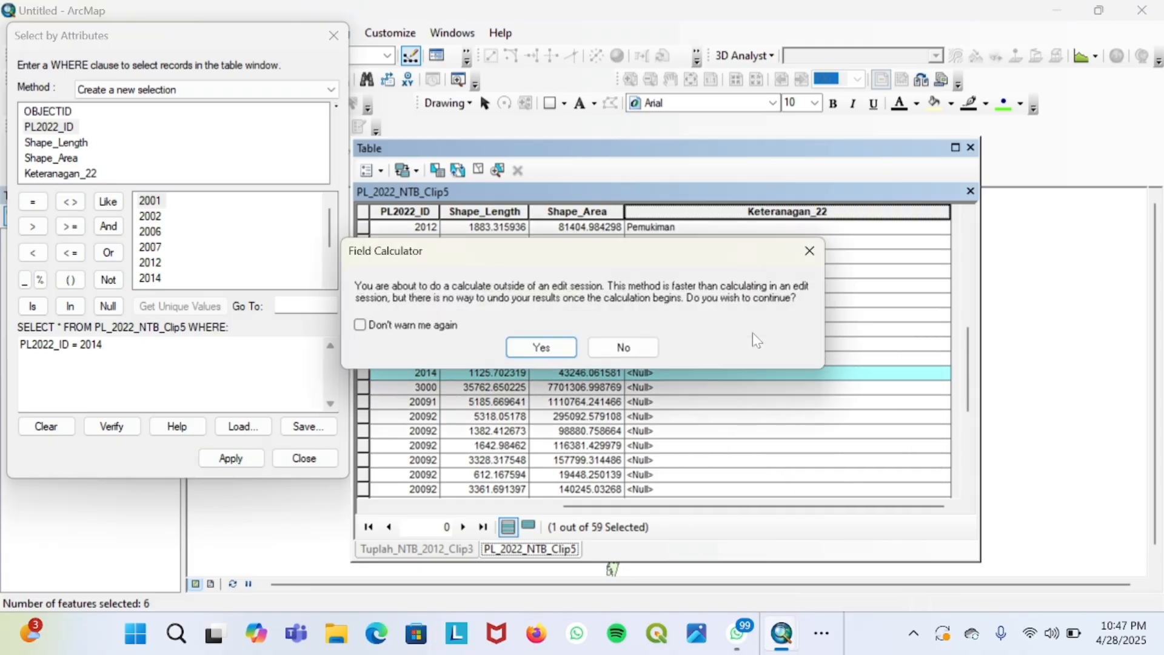
left_click(542, 347)
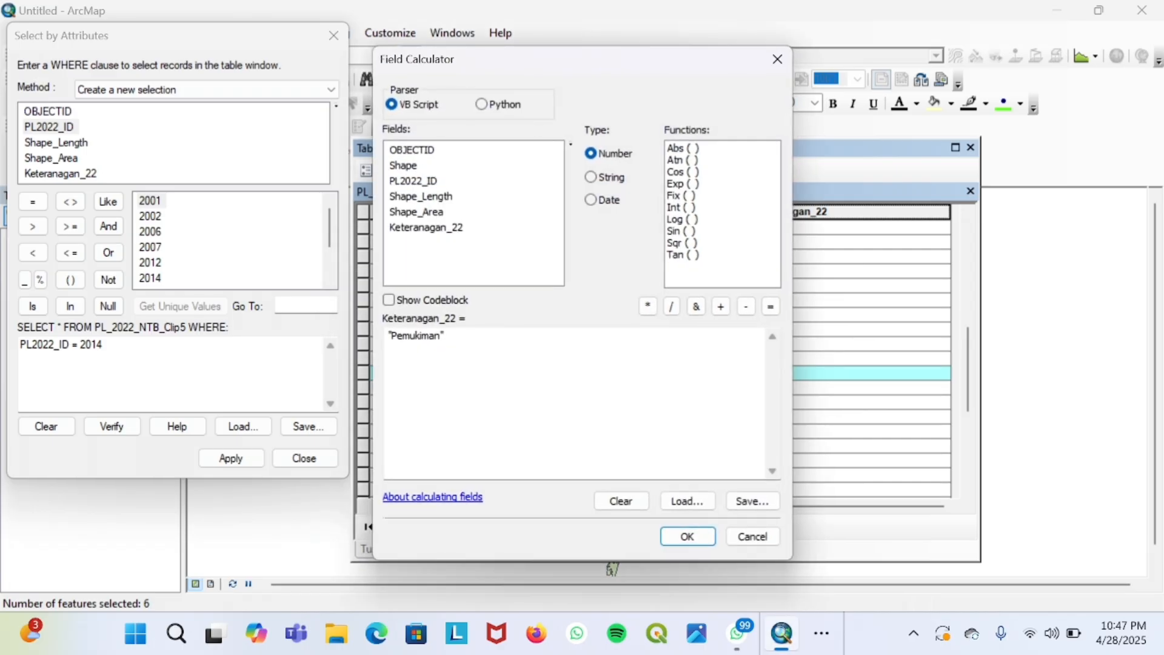
type("\"Tanah")
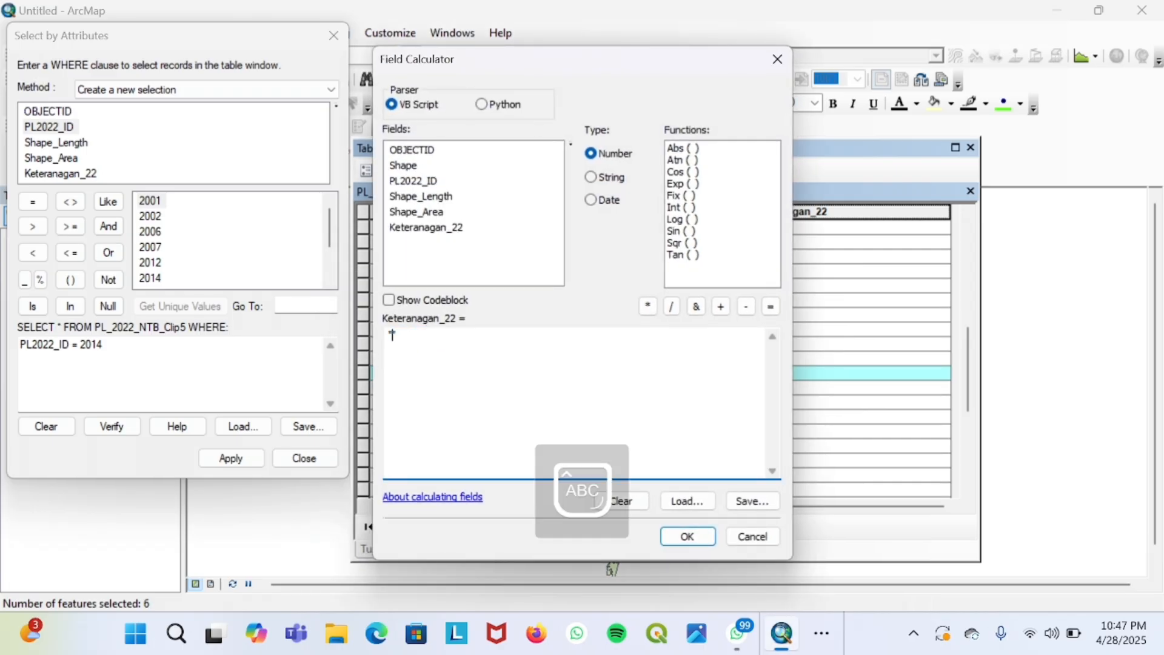
type(" terbuka\"")
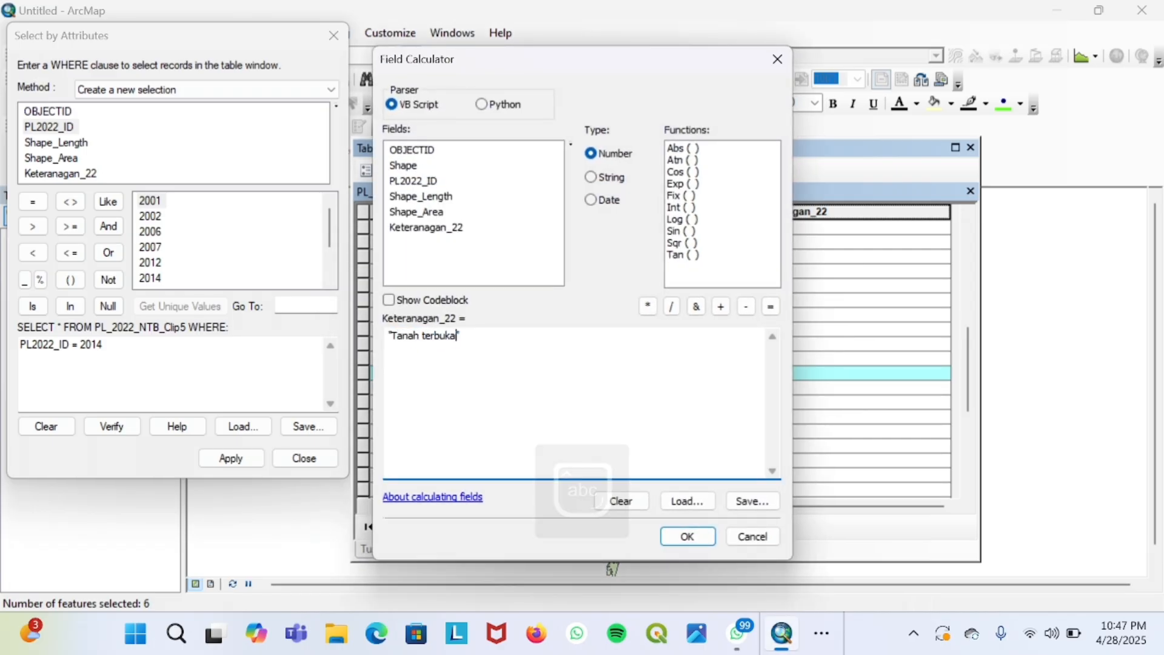
left_click(685, 536)
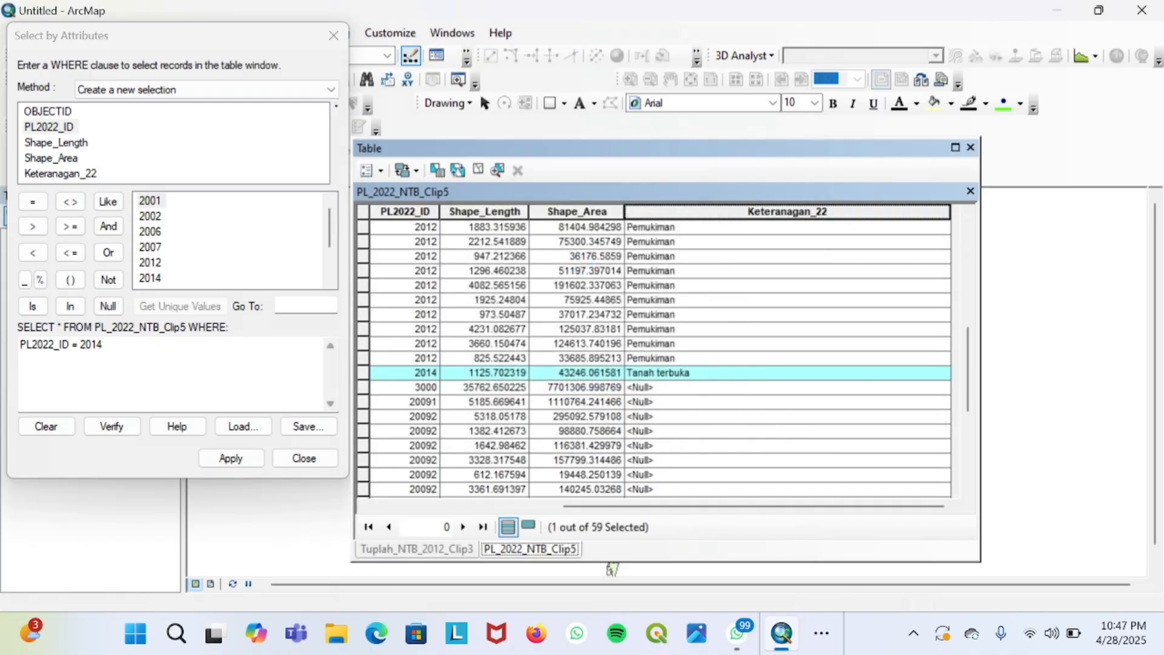
Change the attribute query to PL2022_ID = 3000 and apply it as a new selection.
scroll(195, 276, "down", 1)
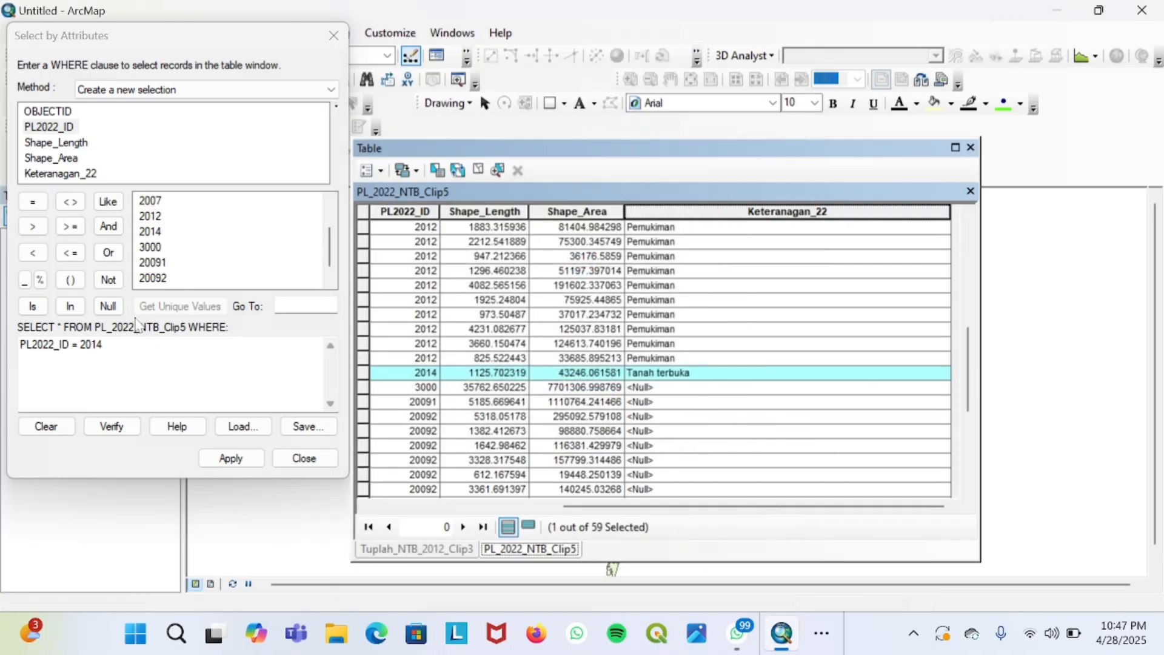
left_click(126, 347)
key("BackSpace")
key("BackSpace")
key("BackSpace")
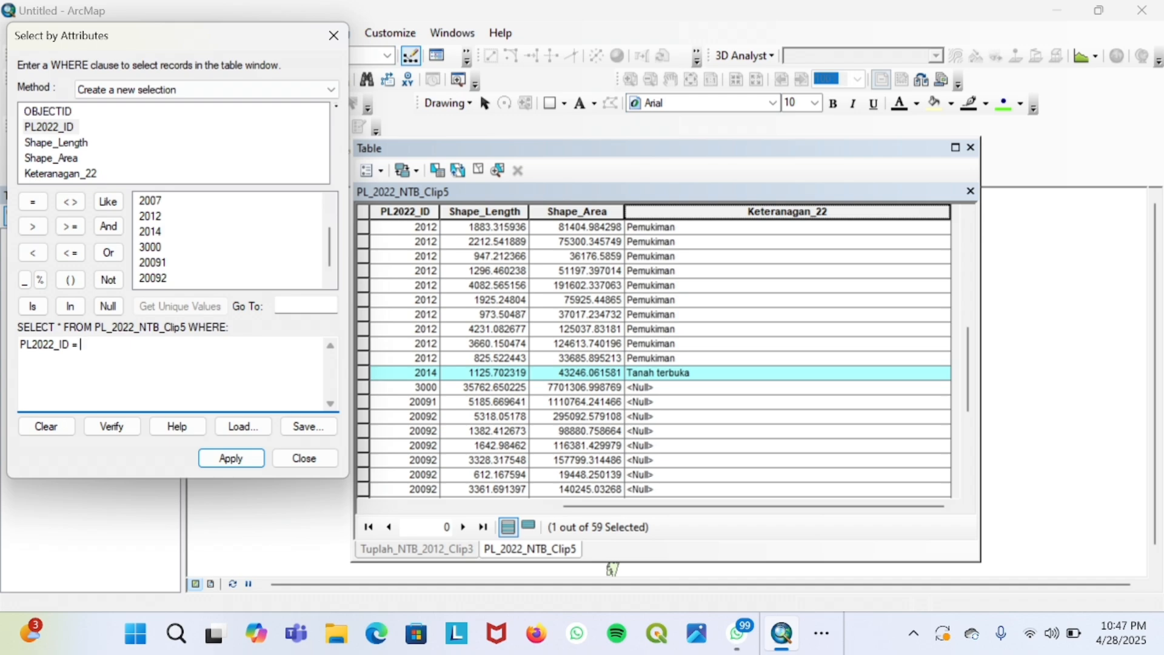
type("3000")
left_click(231, 458)
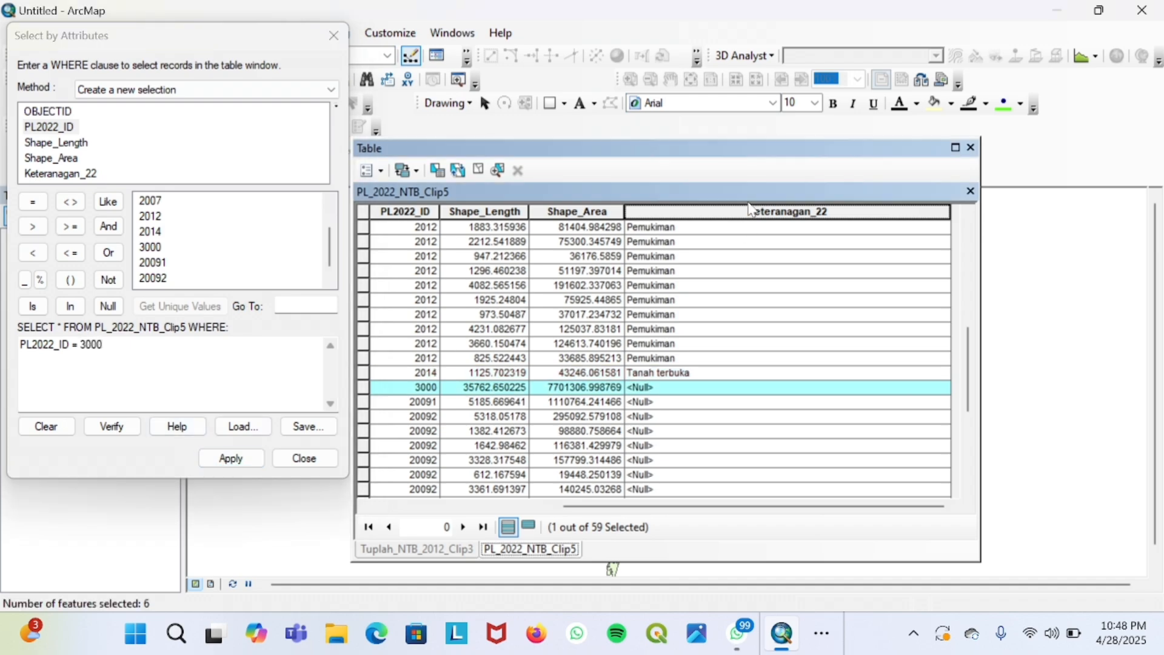
Calculate the Keteranagan_22 field of the selected 3000 record as "Savana" with the Field Calculator.
right_click(734, 214)
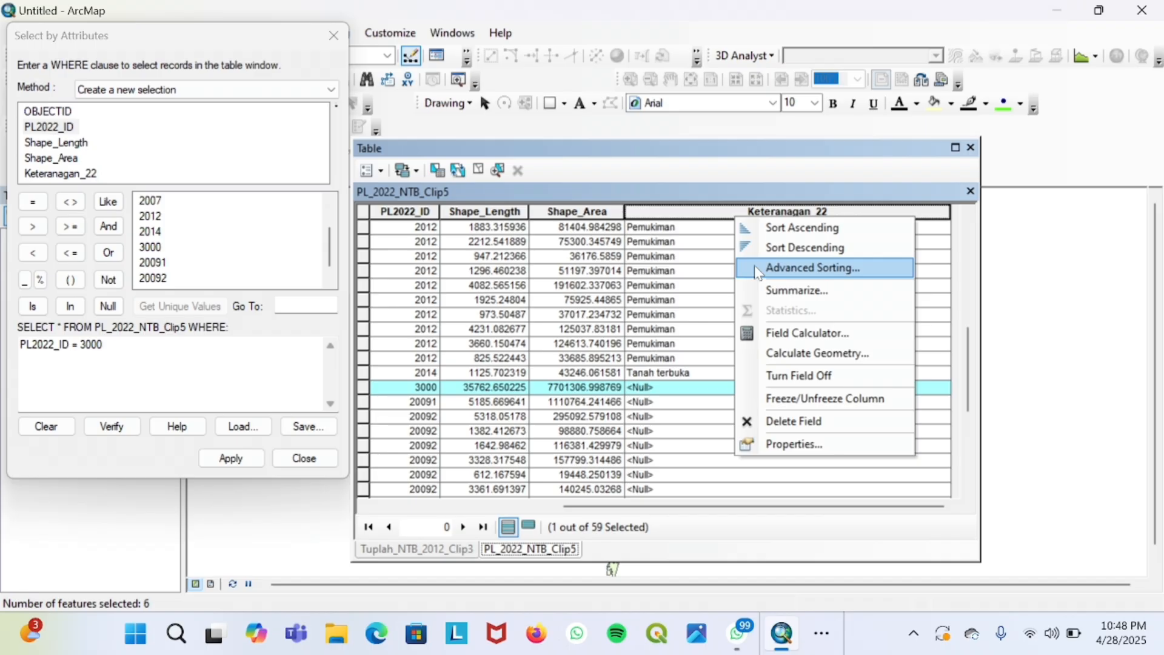
left_click(777, 334)
left_click(529, 351)
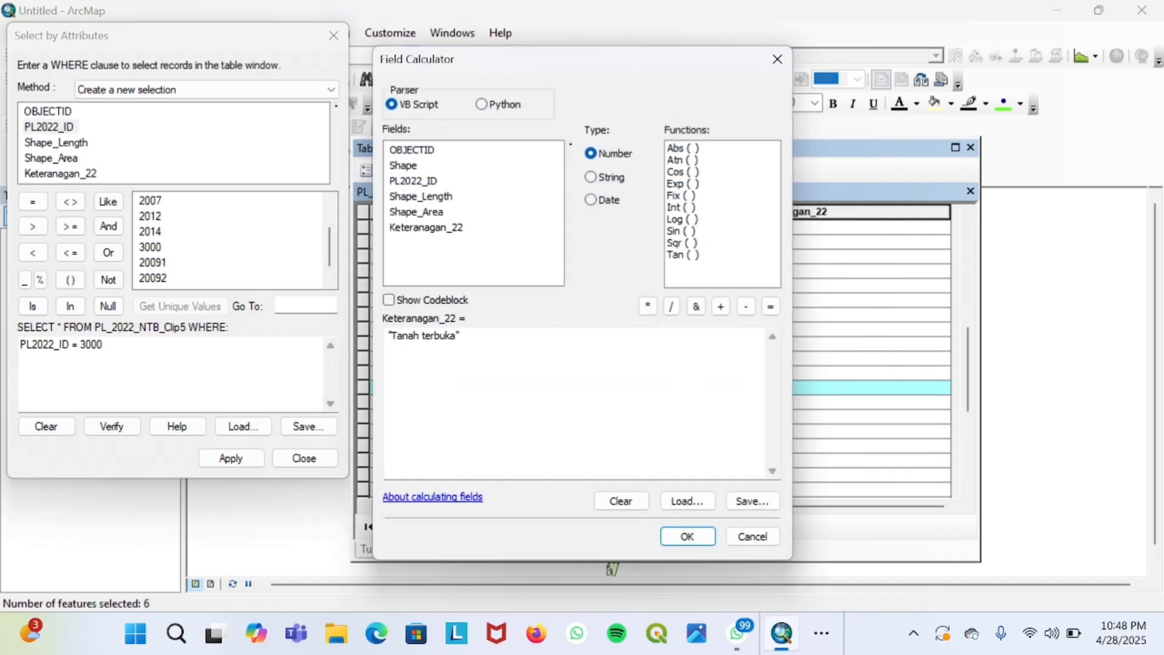
left_click(457, 336)
key("BackSpace")
key("BackSpace")
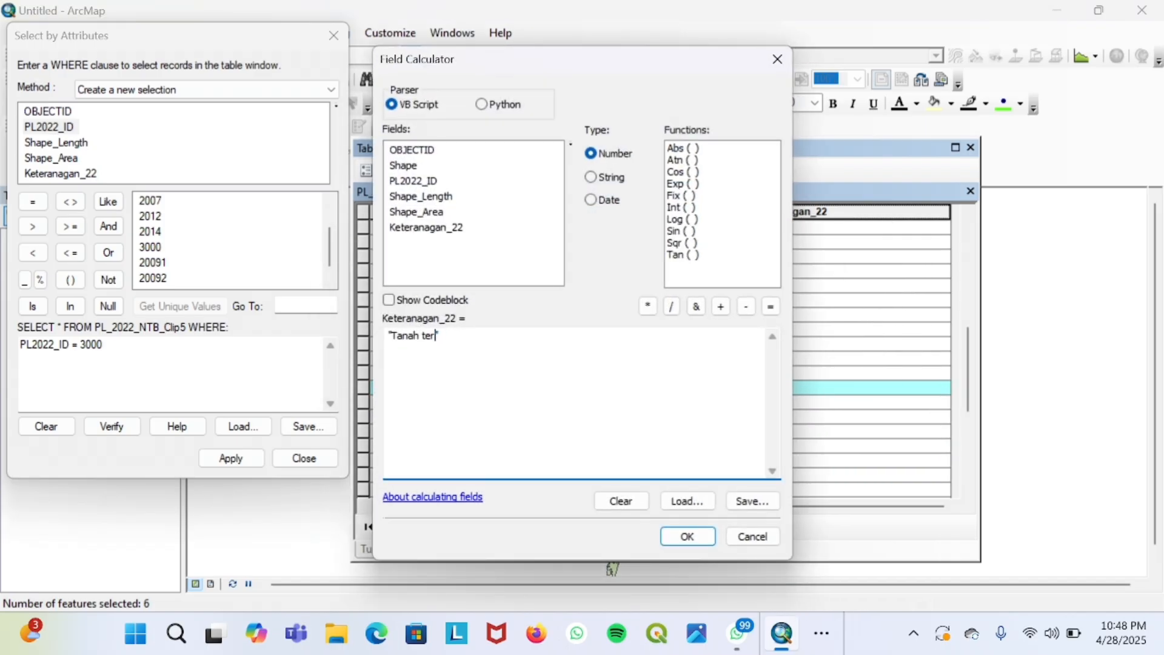
key("BackSpace")
key("BackSpace")
key("BackSpace")
key("BackSpace")
key("BackSpace")
key("BackSpace")
key("BackSpace")
key("BackSpace")
key("BackSpace")
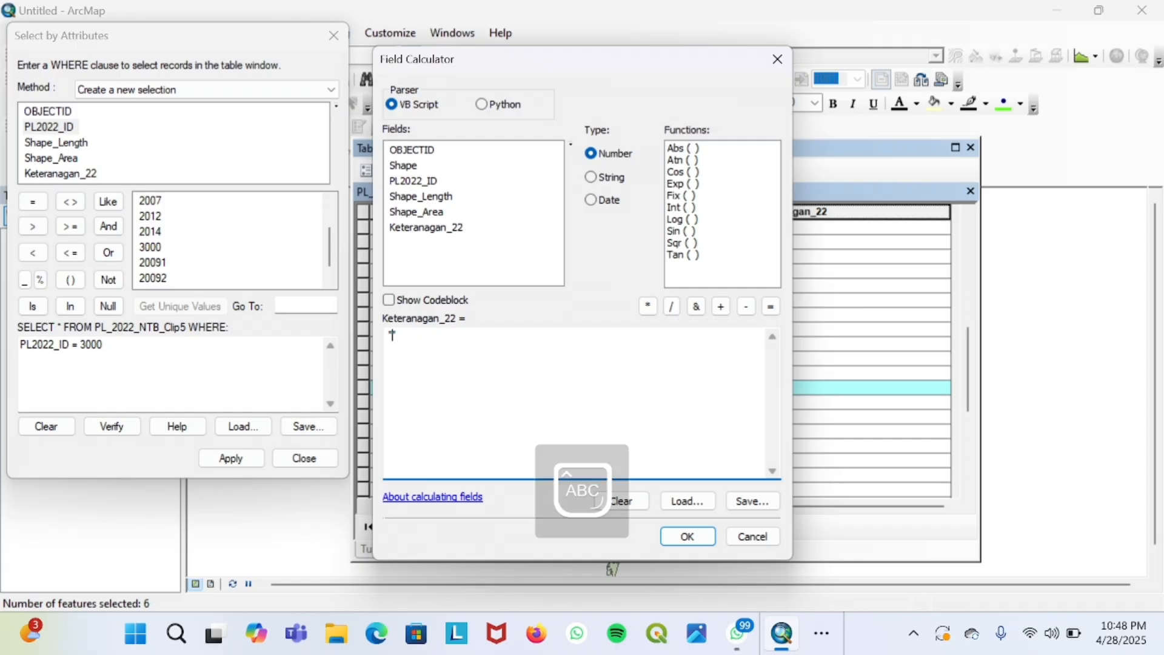
type("Savana")
left_click(688, 536)
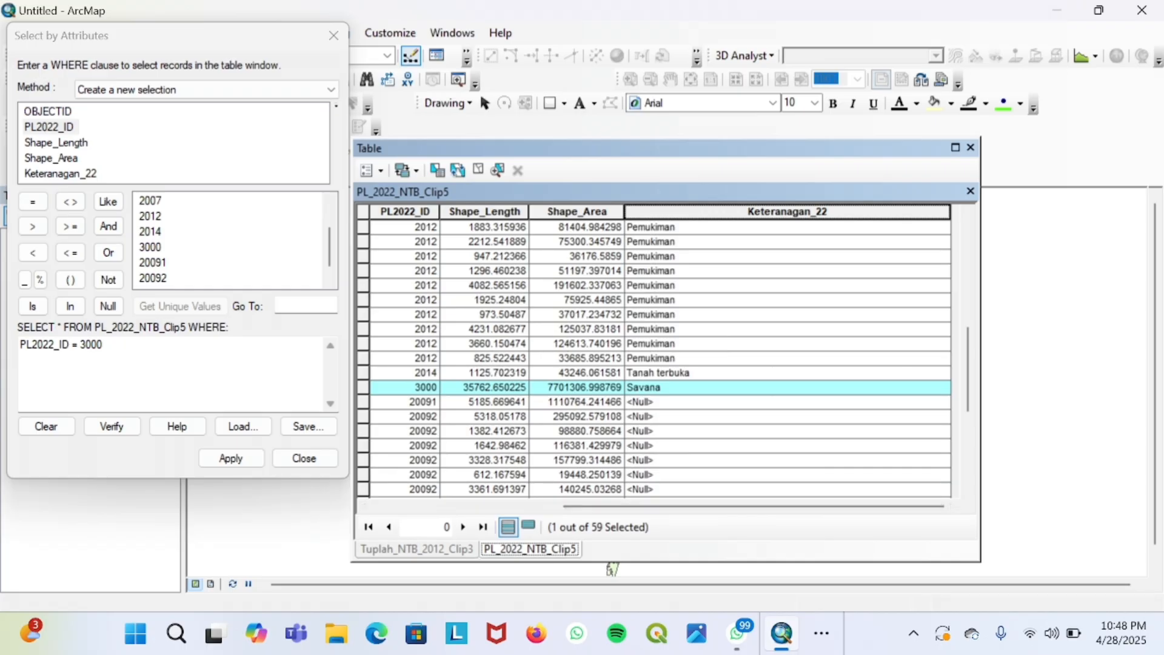
Change the attribute query to PL2022_ID = 20091 and apply it as a new selection.
key("BackSpace")
key("BackSpace")
key("BackSpace")
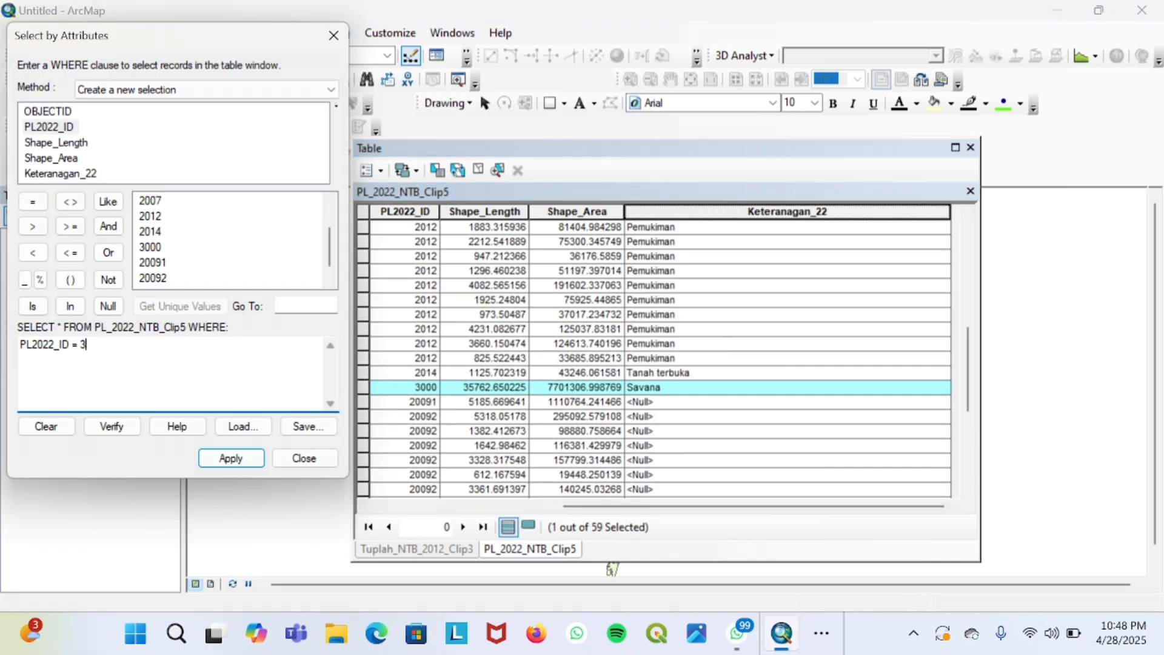
type("20091")
left_click(232, 459)
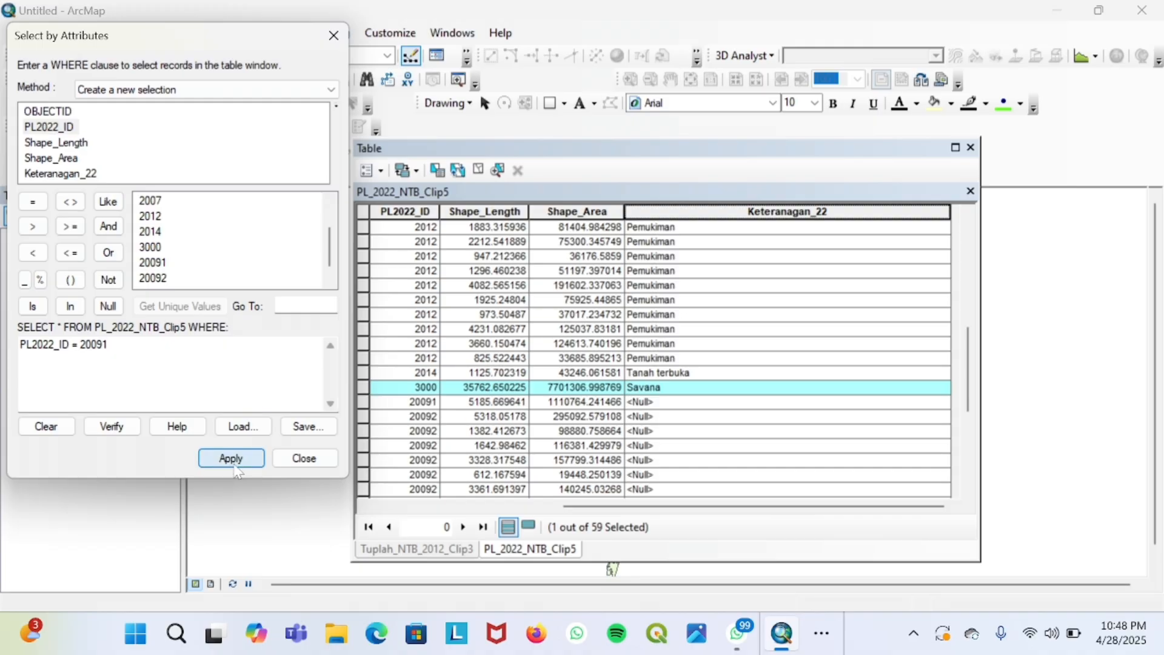
Calculate the Keteranagan_22 field of the selected 20091 record as "Pertanian lahan kering" with the Field Calculator.
right_click(671, 212)
left_click(752, 330)
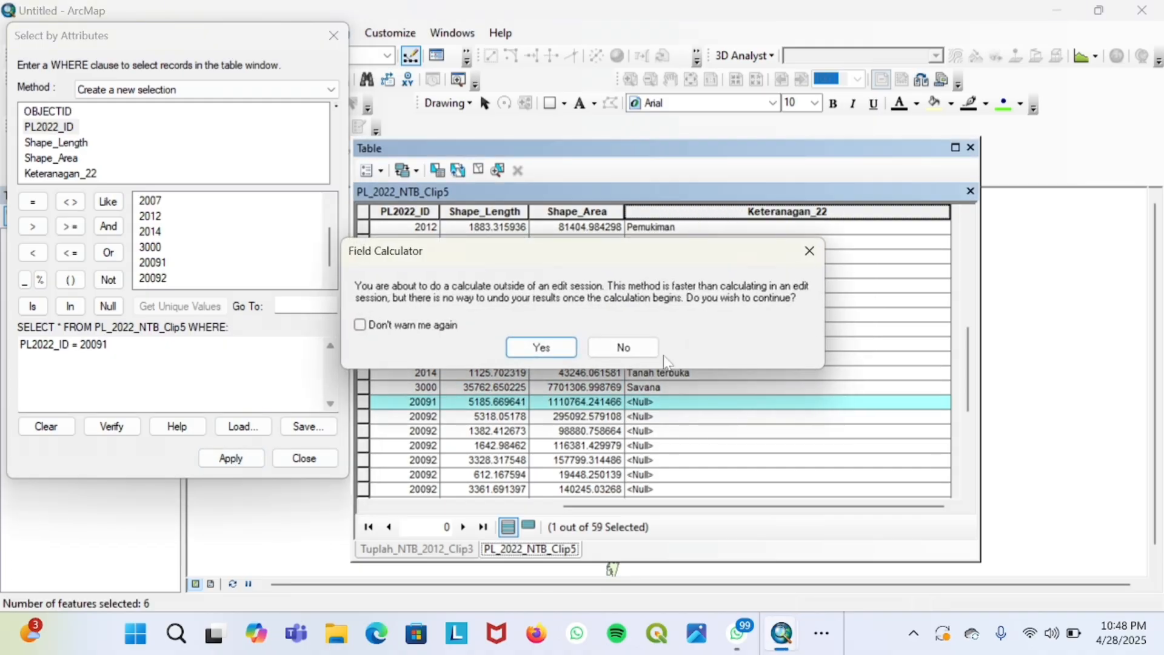
left_click(538, 348)
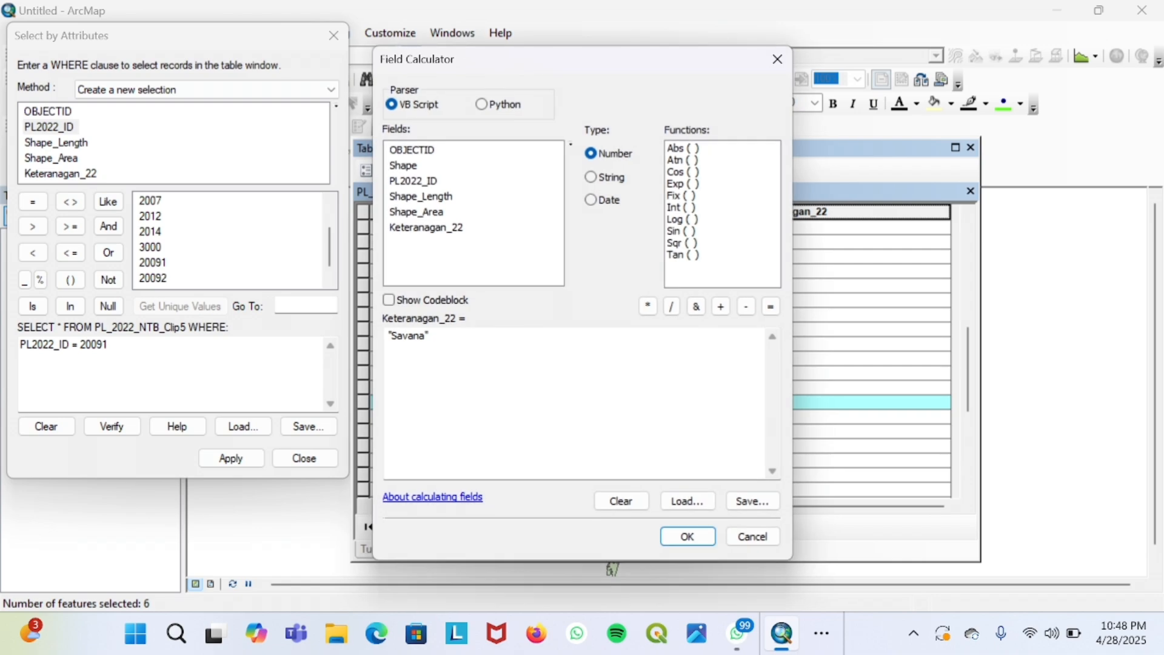
left_click_drag(426, 336, 403, 336)
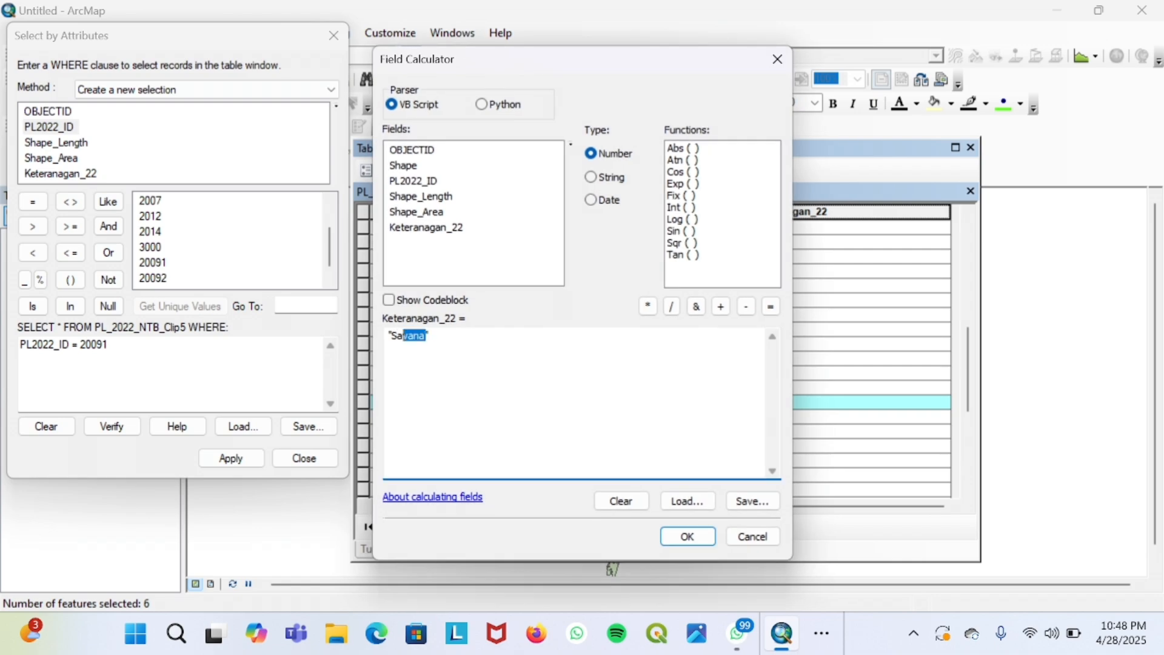
type("Pertani")
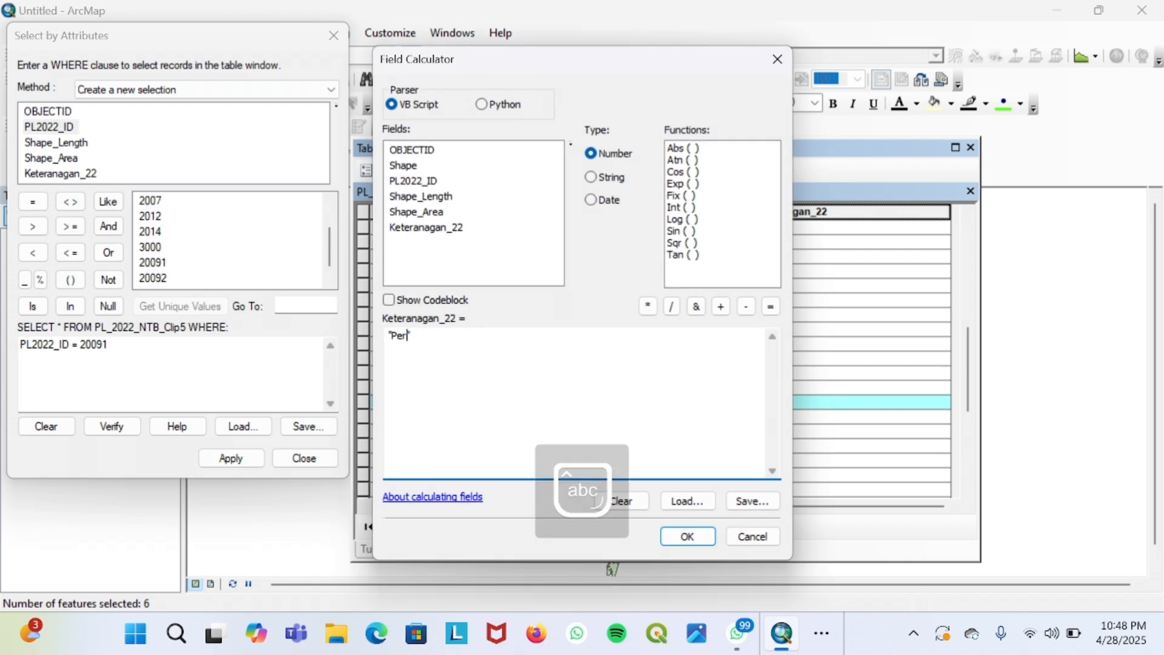
type("an lahan")
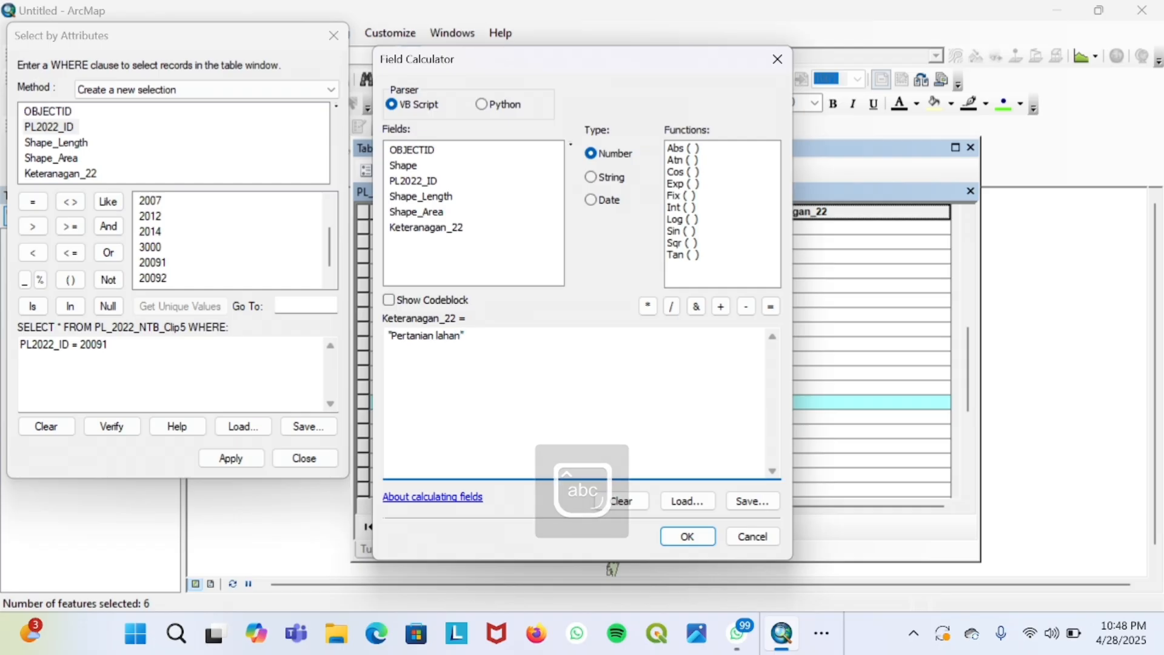
type(" kering")
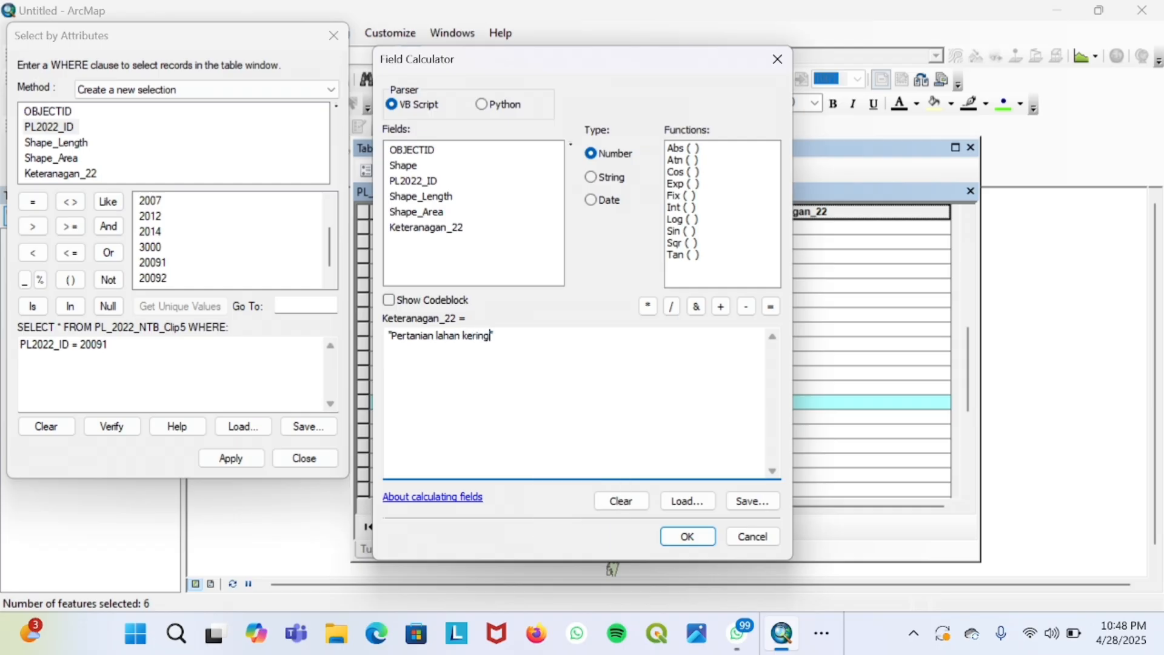
left_click(687, 536)
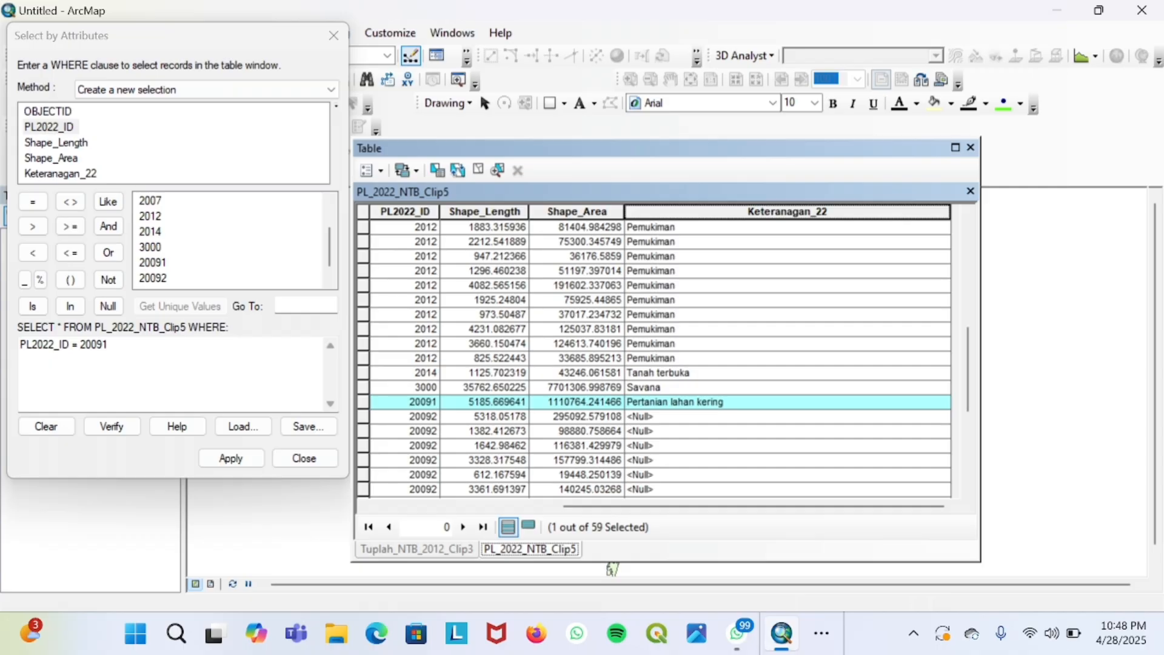
Change the attribute query to PL2022_ID = 20092 and apply it as a new selection.
left_click(109, 345)
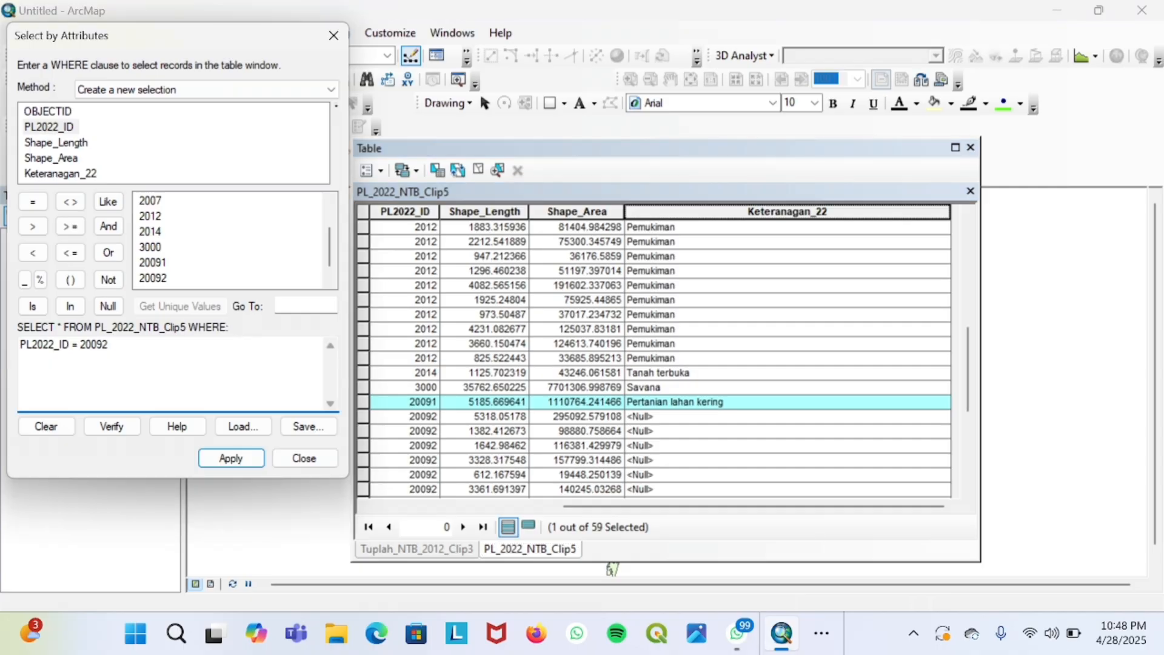
left_click(231, 459)
scroll(709, 340, "down", 5)
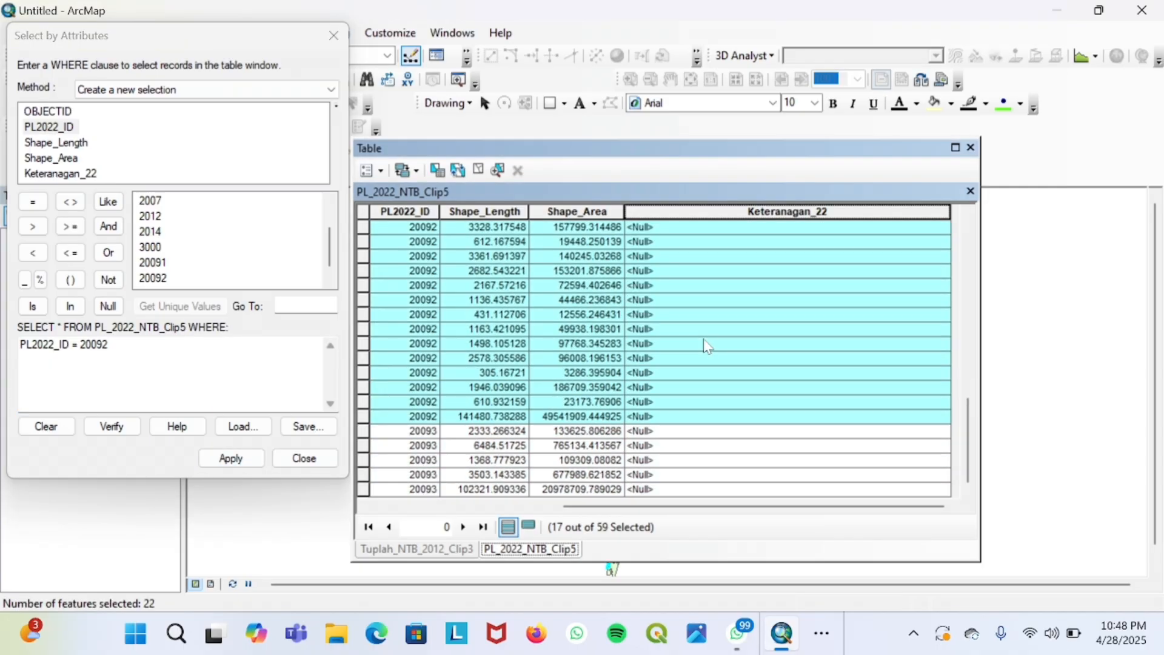
scroll(708, 347, "up", 4)
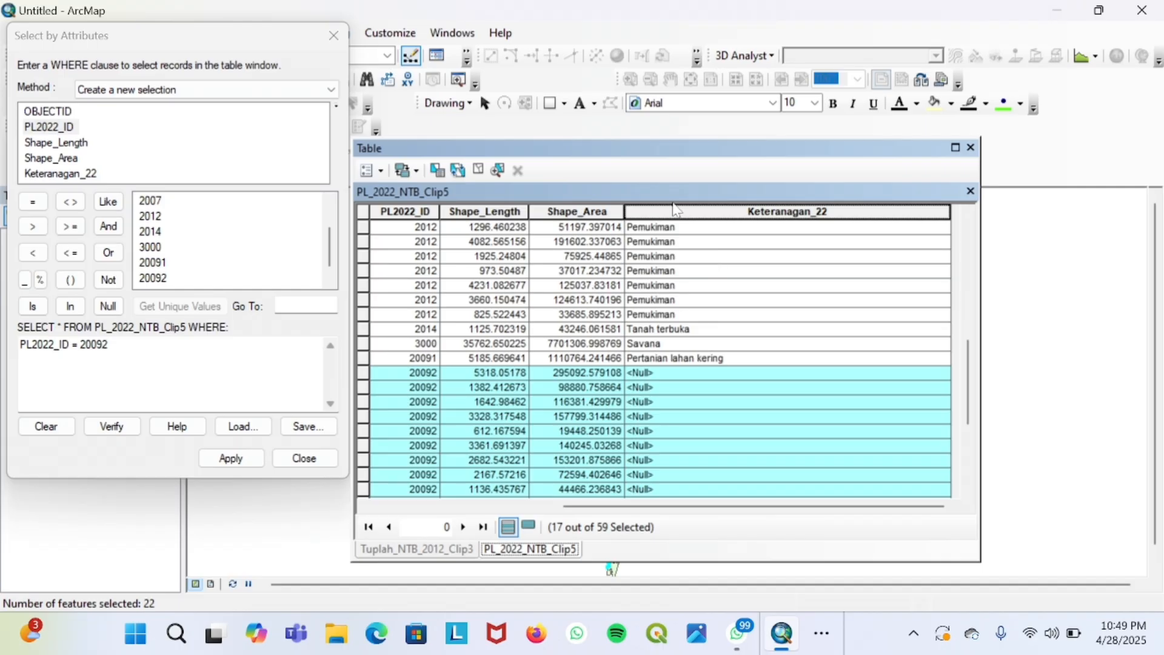
Calculate the Keteranagan_22 field of the selected 20092 records as "Pertanian lahan kering campur" with the Field Calculator.
right_click(676, 210)
left_click(747, 330)
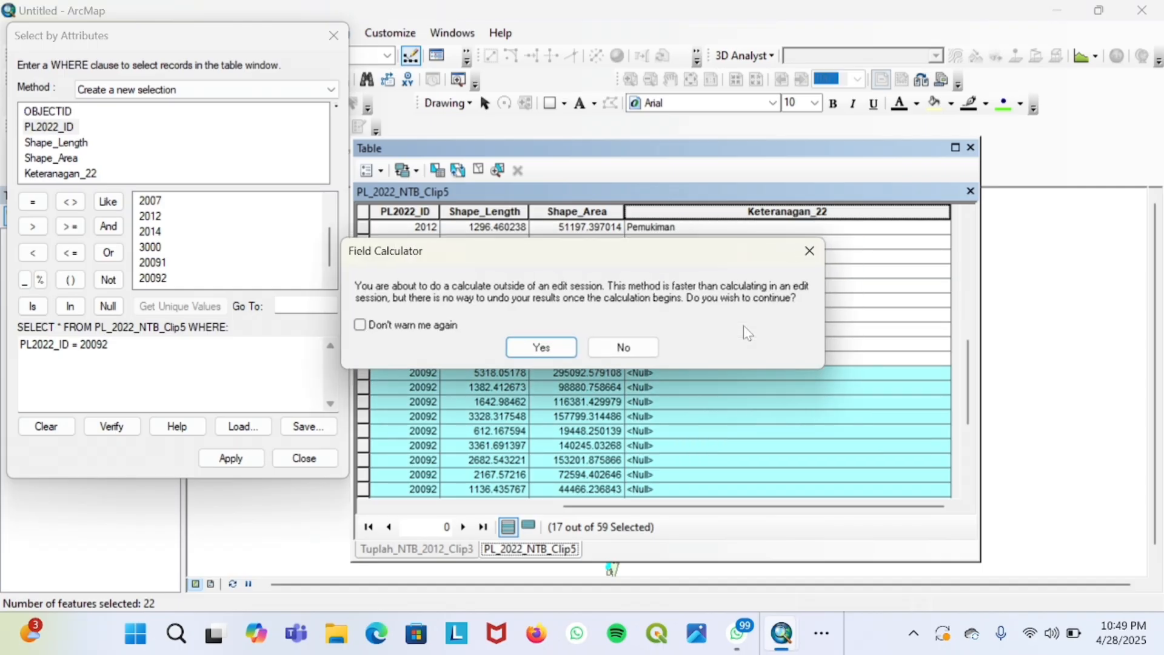
left_click(541, 347)
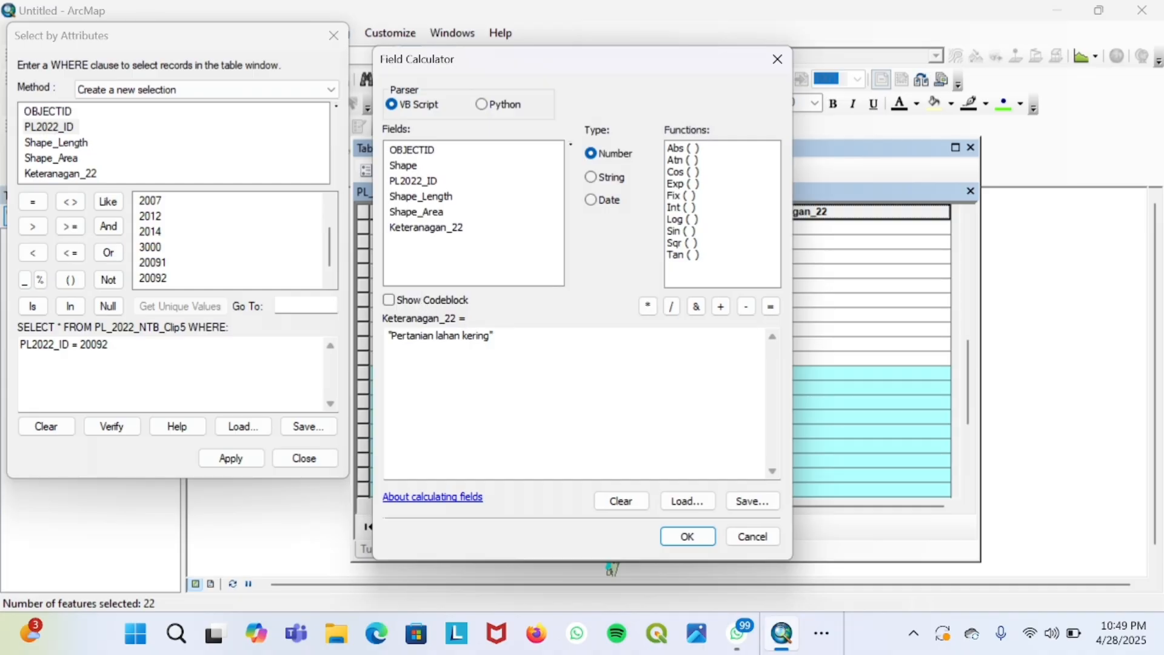
left_click_drag(492, 336, 464, 335)
left_click(490, 335)
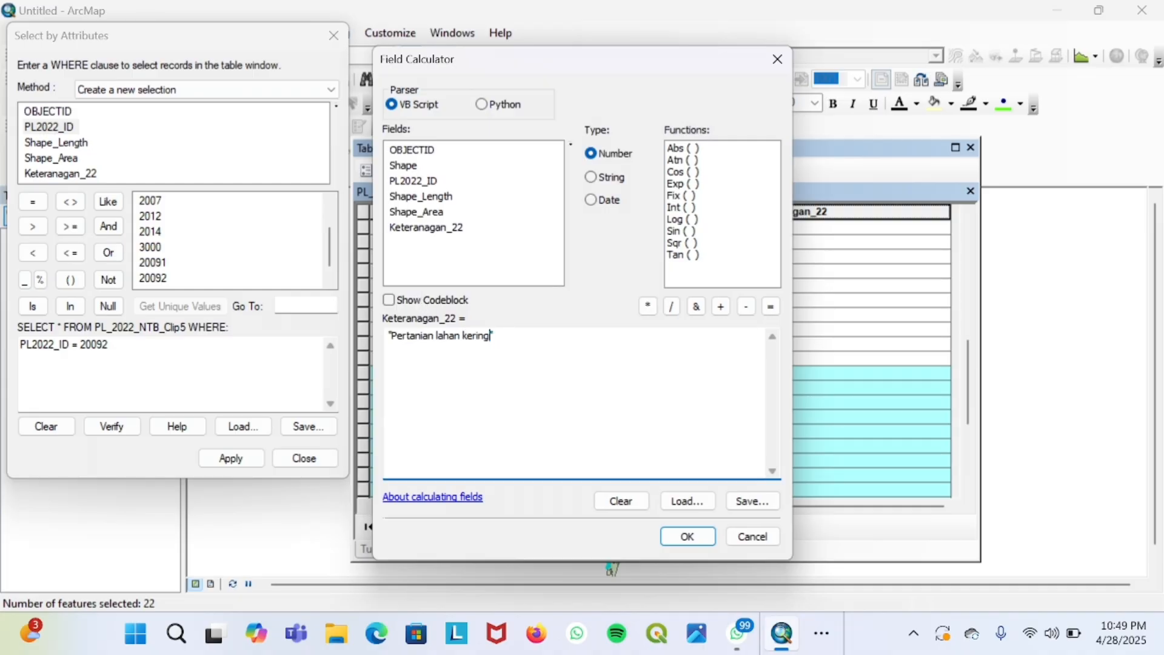
type("campur")
left_click(685, 537)
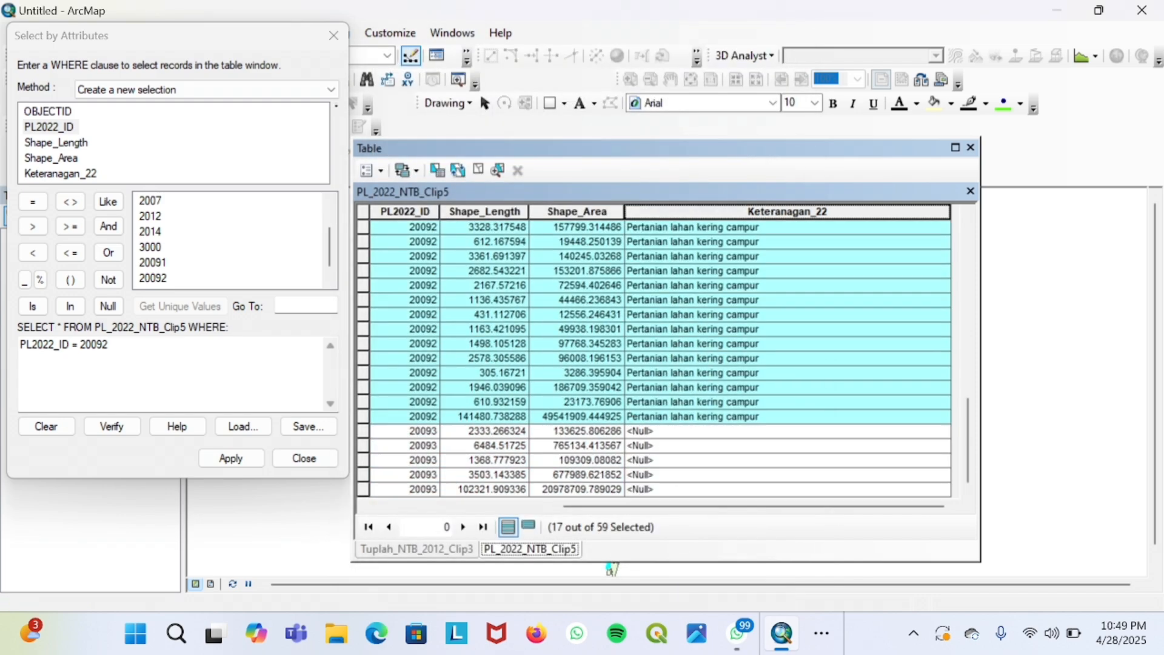
Change the attribute query to PL2022_ID = 20093 and apply it as a new selection.
key("BackSpace")
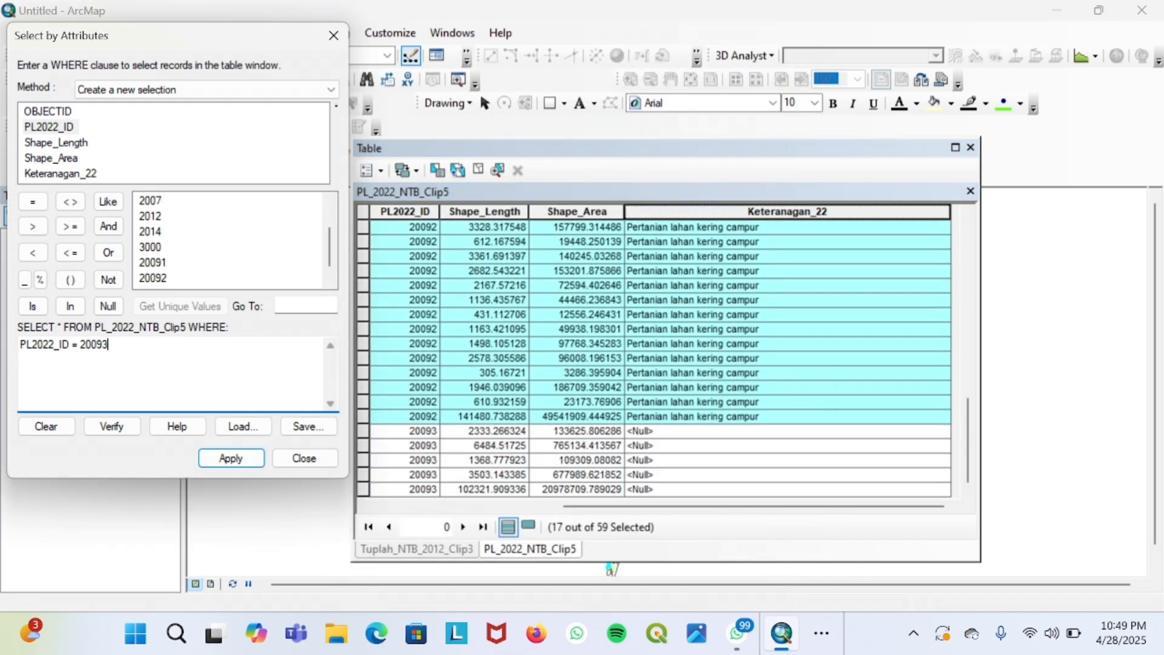
scroll(216, 289, "down", 1)
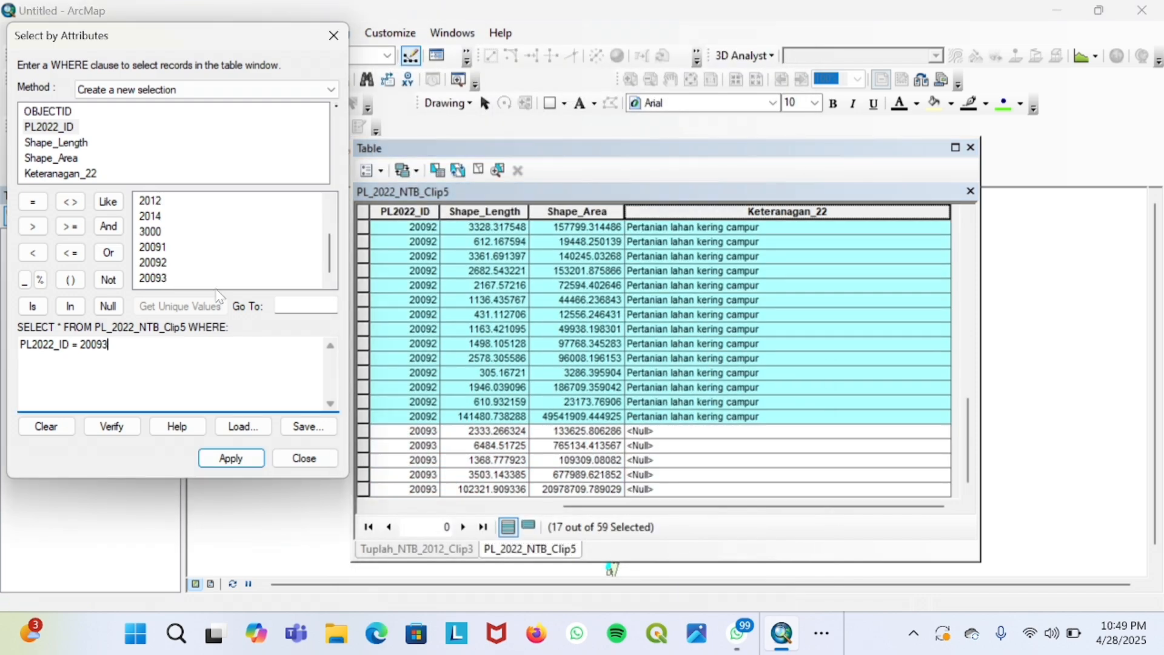
left_click(230, 457)
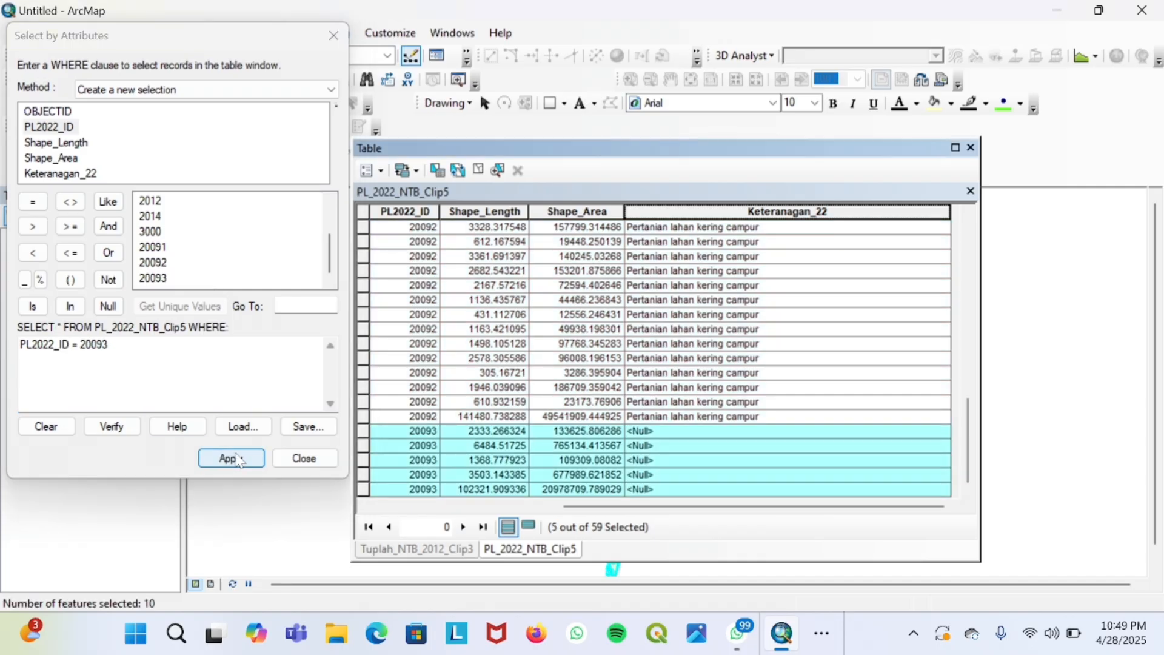
Calculate the Keteranagan_22 field of the selected 20093 records as "Sawah" with the Field Calculator.
right_click(682, 211)
left_click(767, 322)
left_click(542, 347)
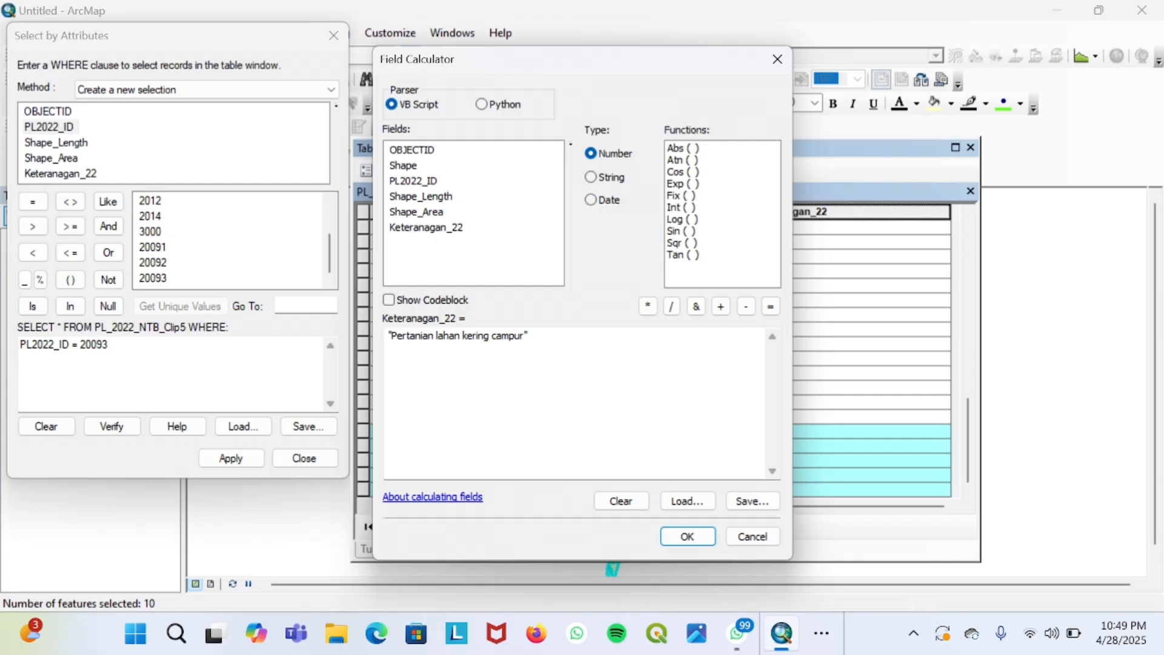
left_click_drag(526, 335, 398, 335)
key("BackSpace")
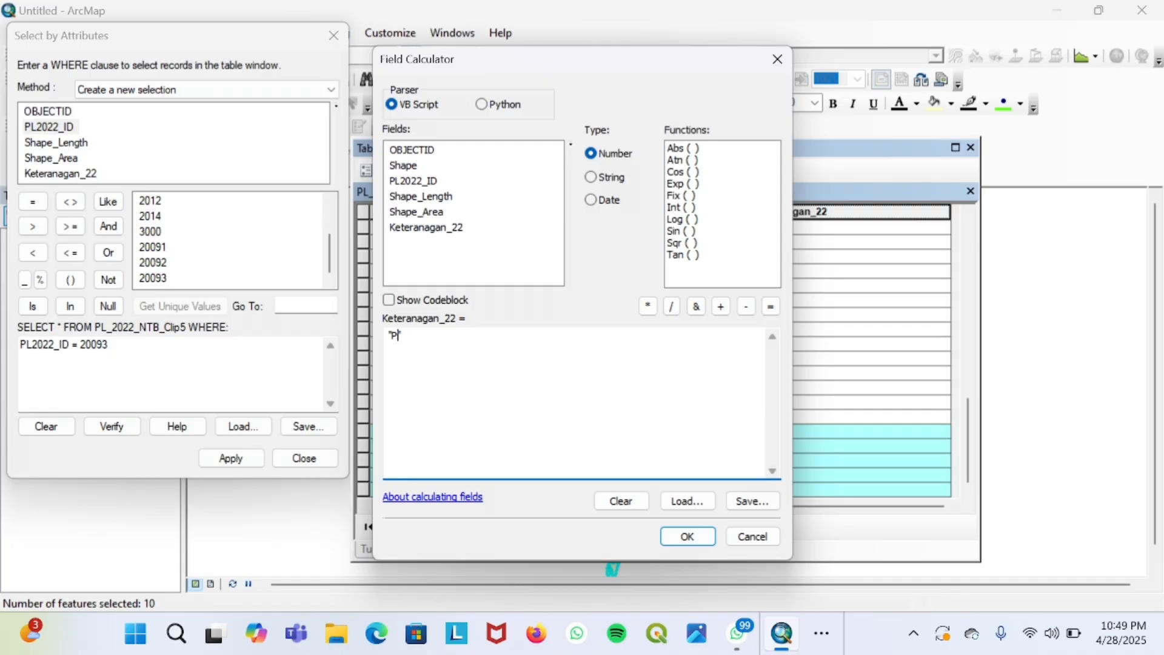
type("Sawah")
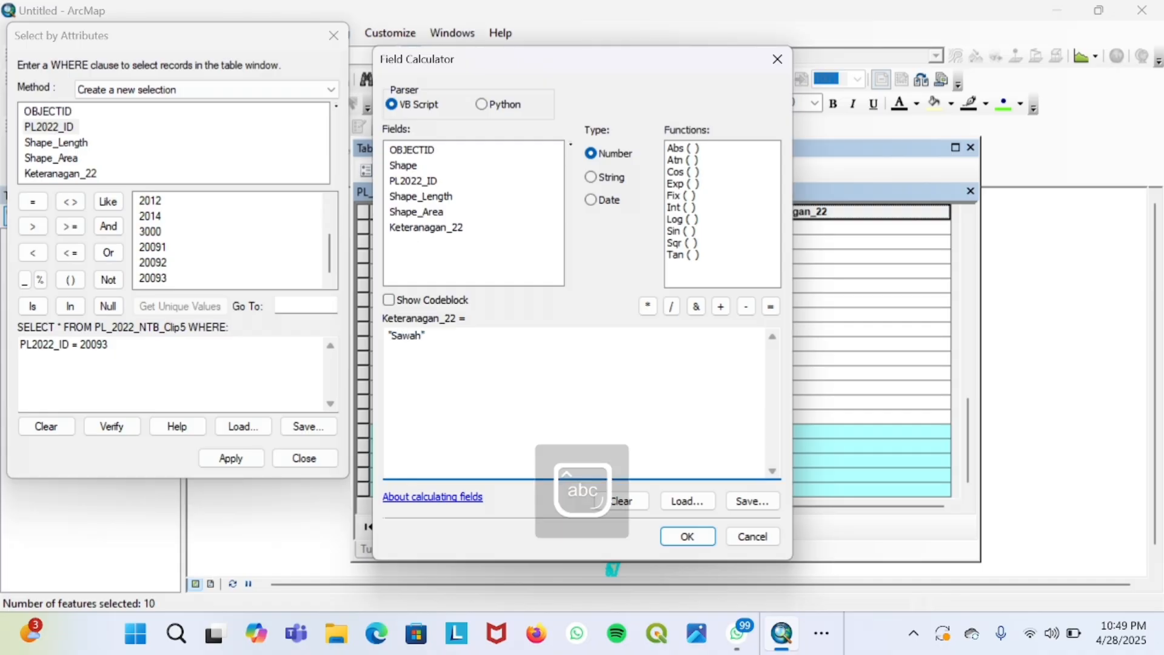
left_click(679, 537)
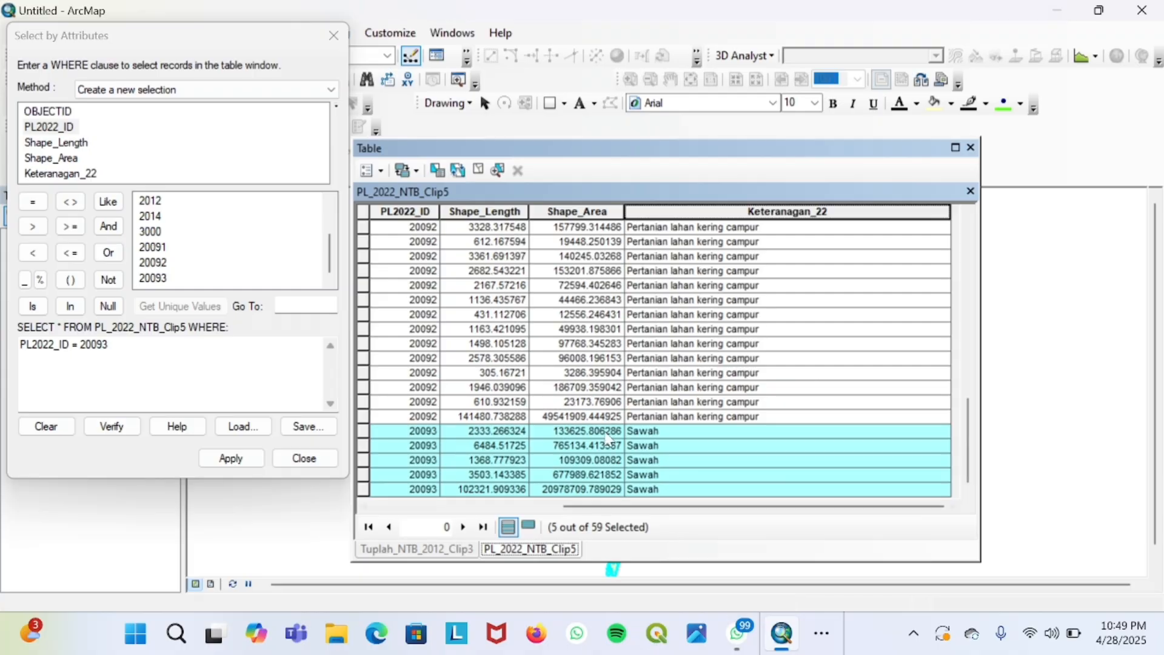
Close the attribute query and both attribute tables, and clear the selected features on the map.
scroll(670, 427, "up", 13)
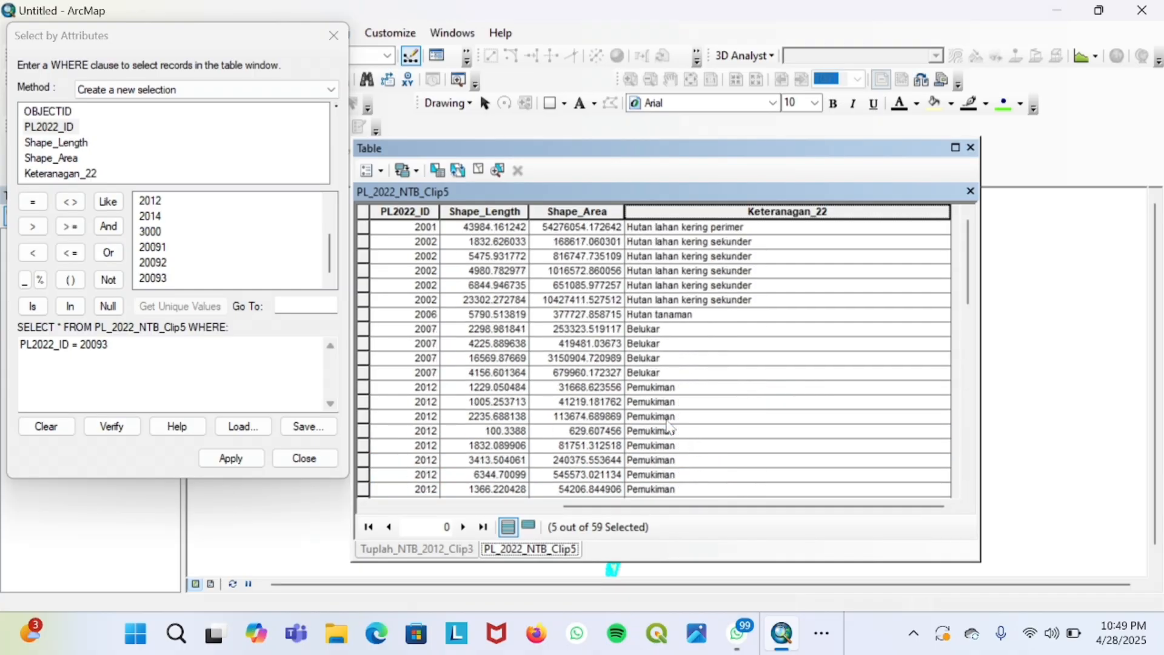
left_click(334, 35)
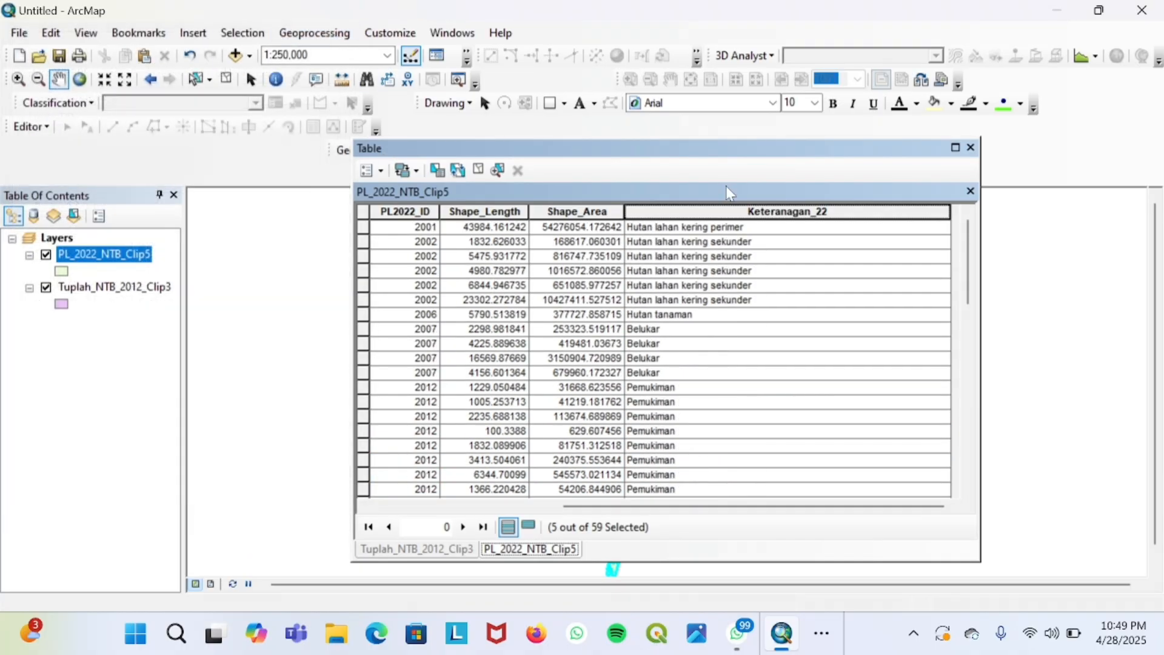
left_click(970, 191)
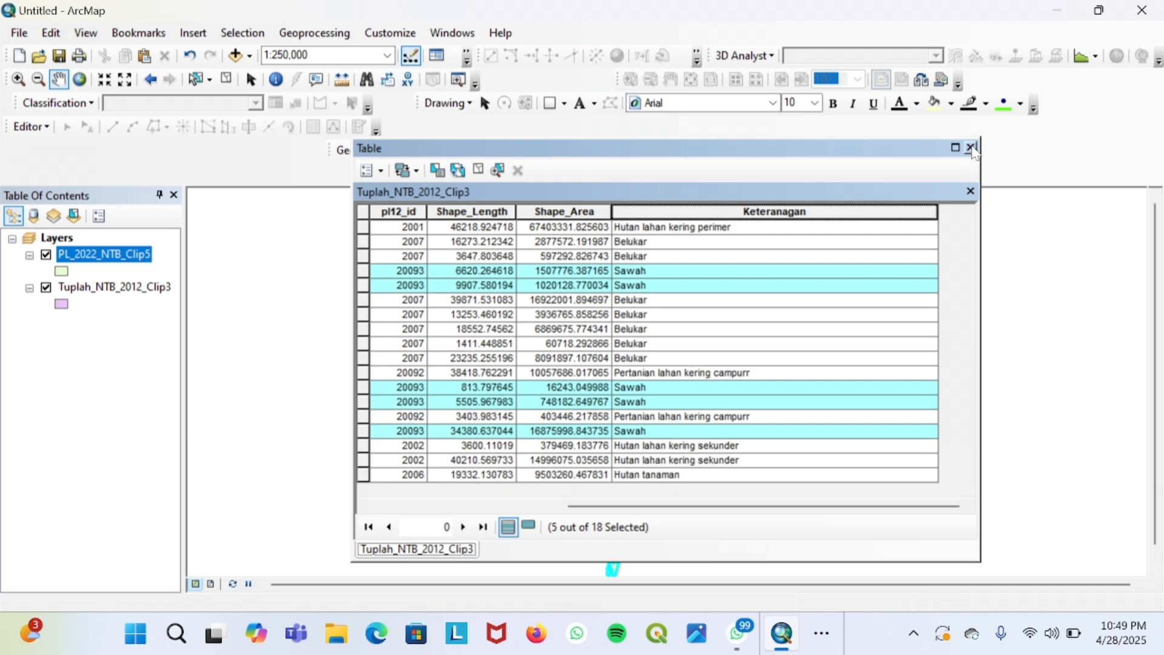
left_click(971, 147)
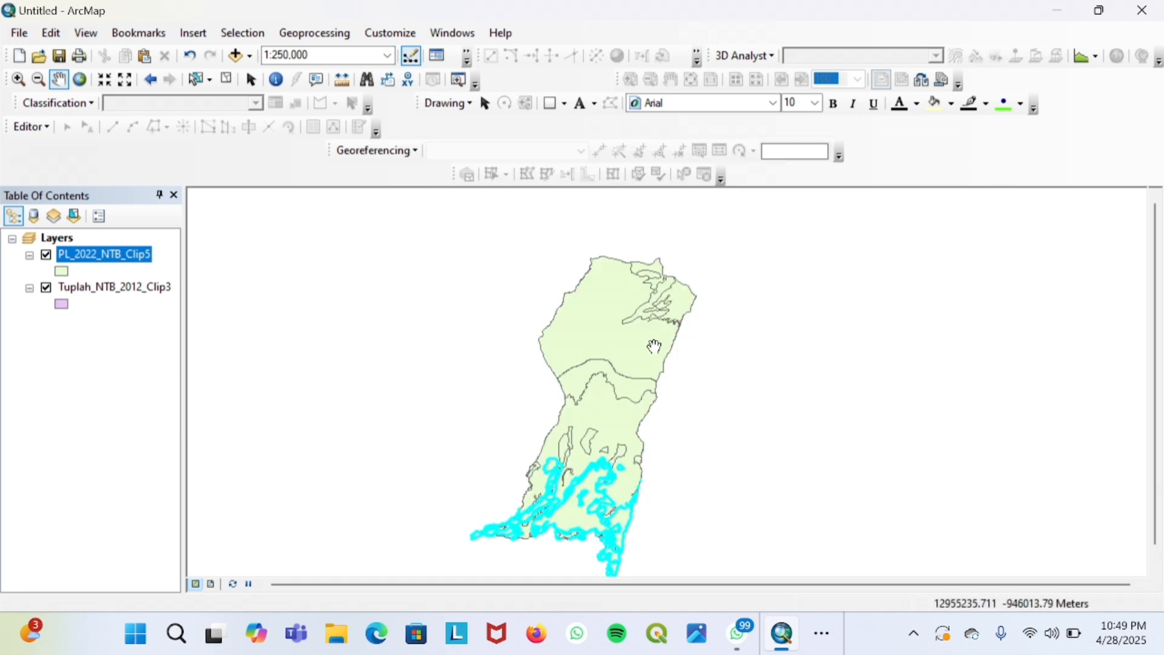
left_click_drag(676, 317, 689, 352)
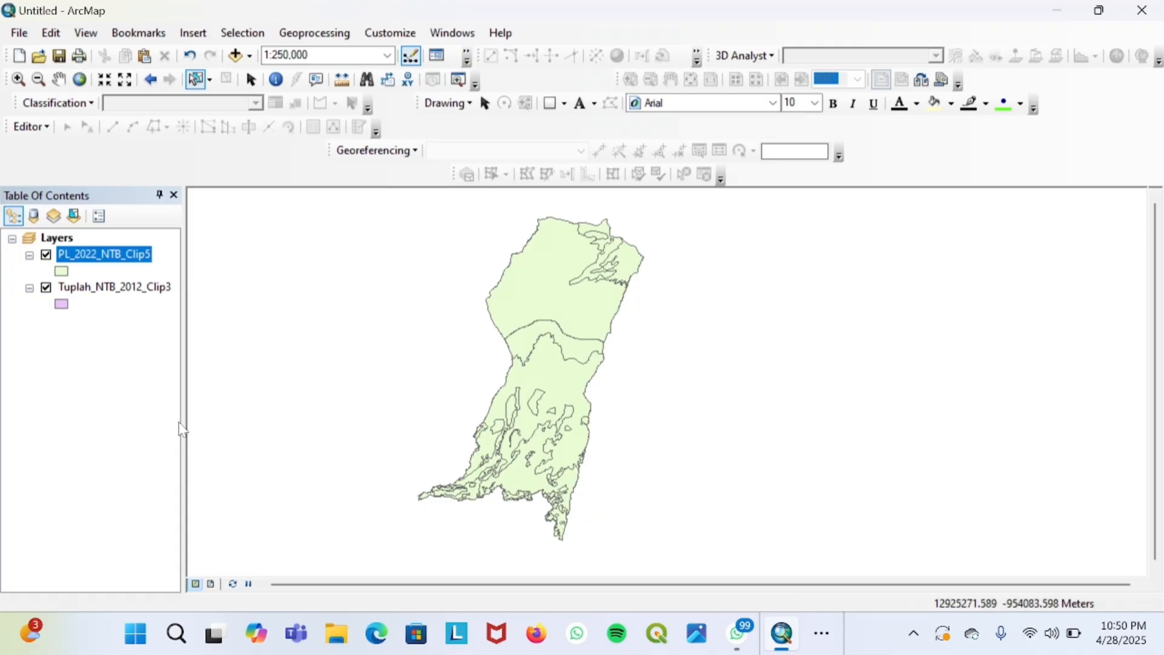
Symbolize the PL_2022_NTB_Clip5 layer by unique values of PL2022_ID, adding all values and blanking the heading label.
right_click(146, 257)
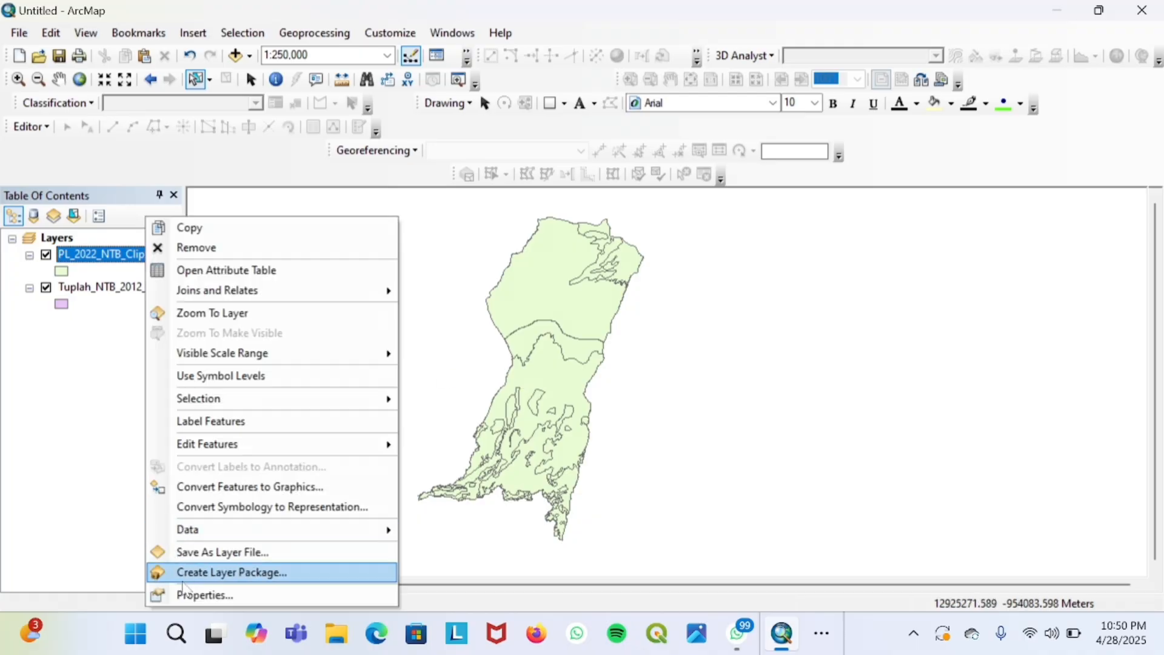
left_click(185, 595)
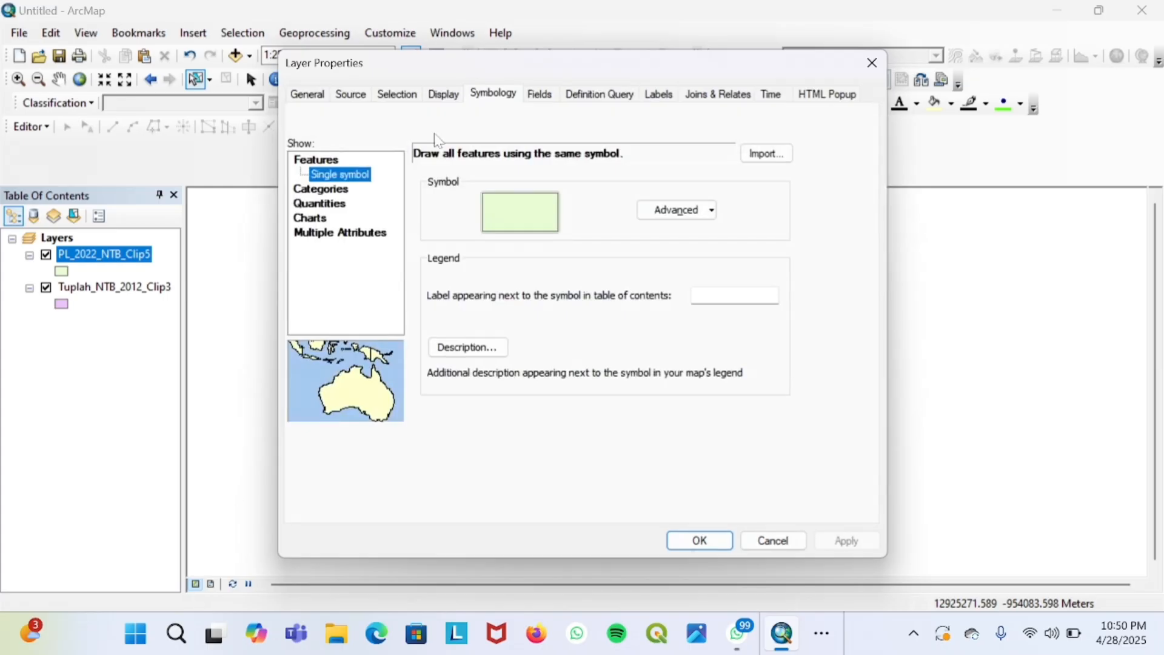
left_click(497, 97)
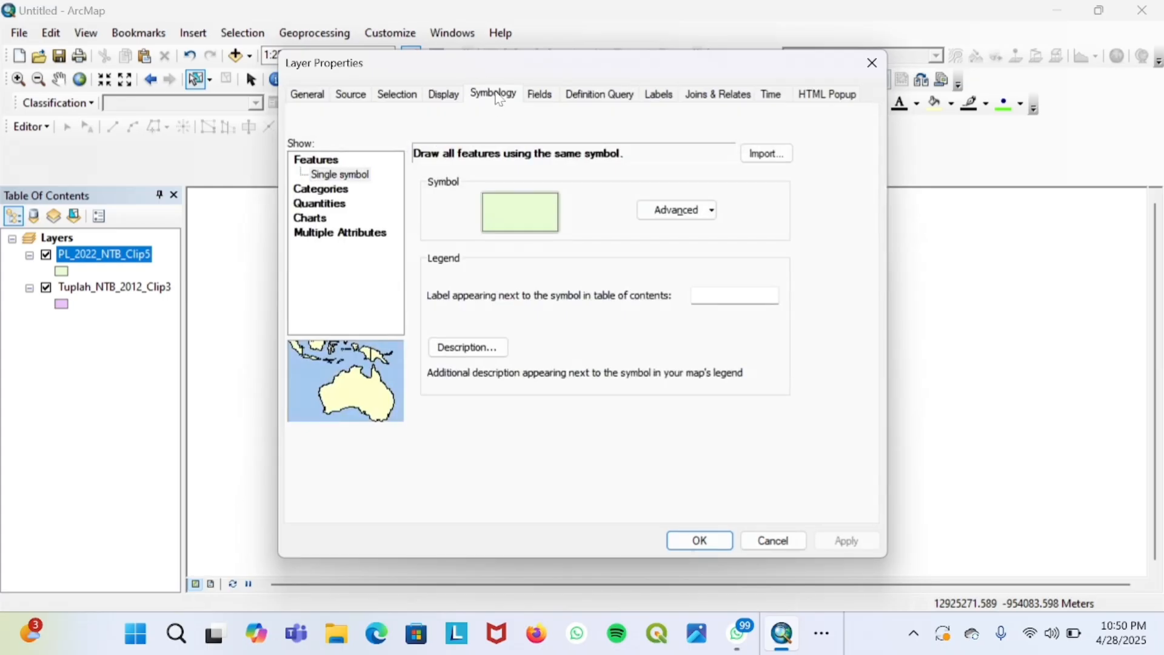
left_click(343, 190)
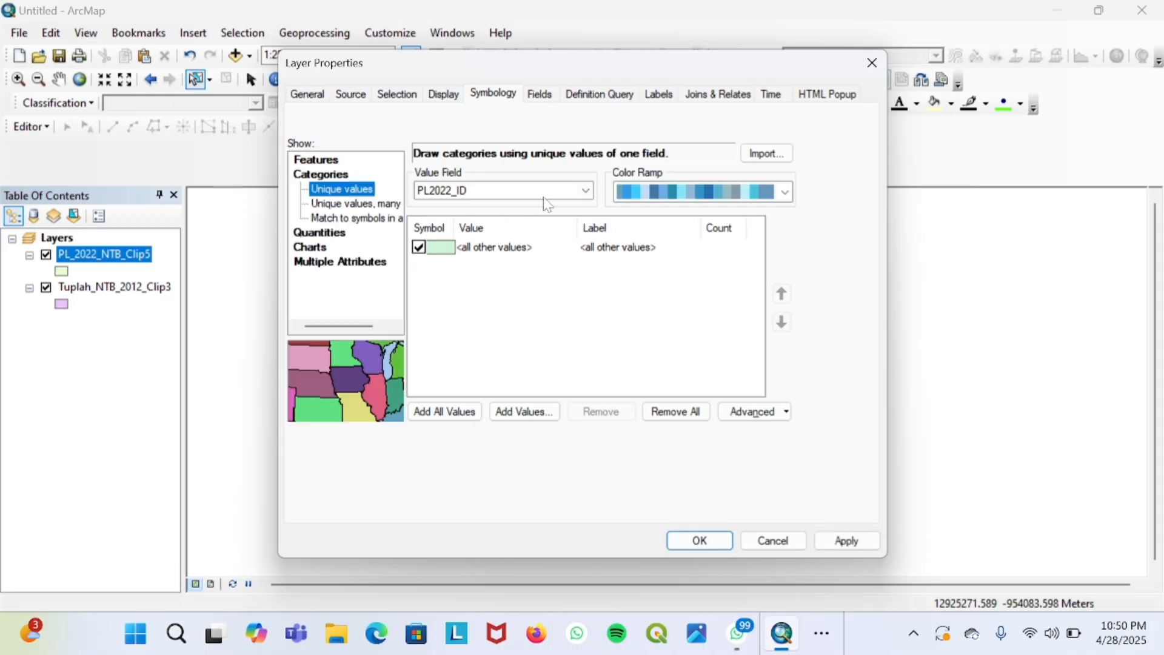
left_click(587, 192)
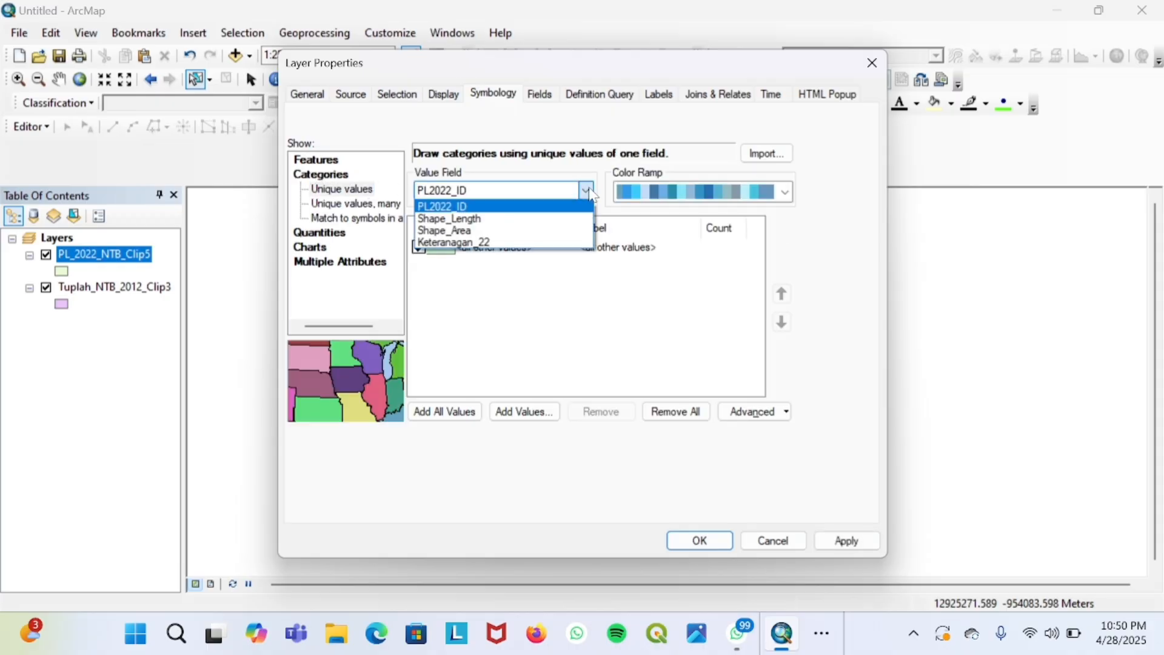
left_click(482, 210)
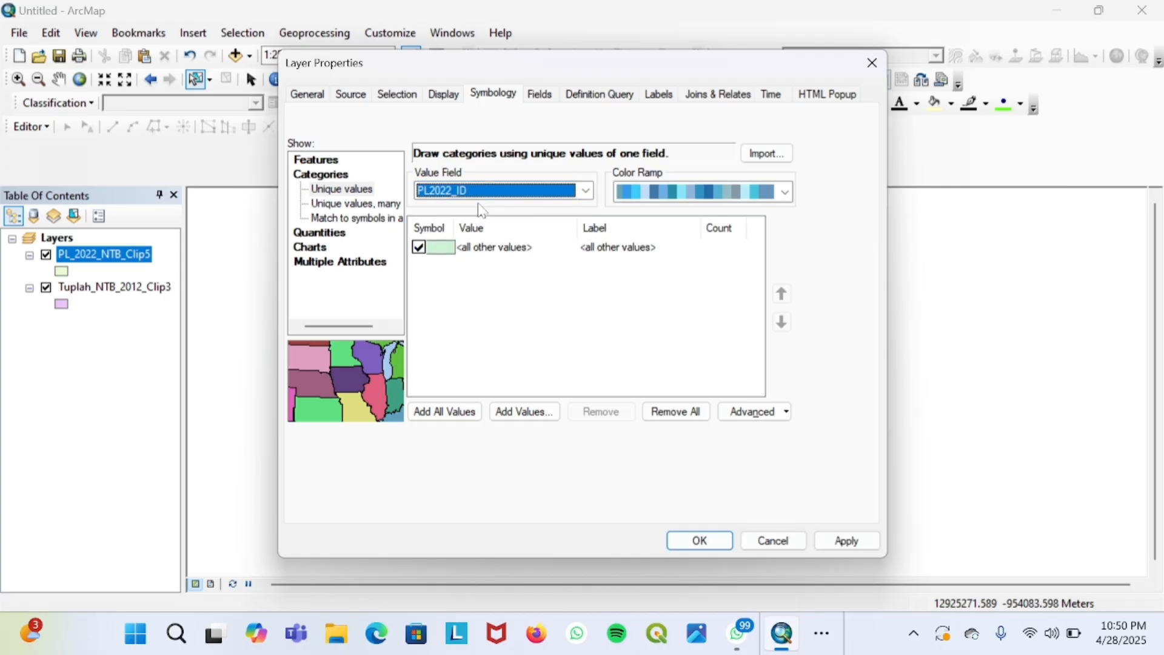
left_click(452, 416)
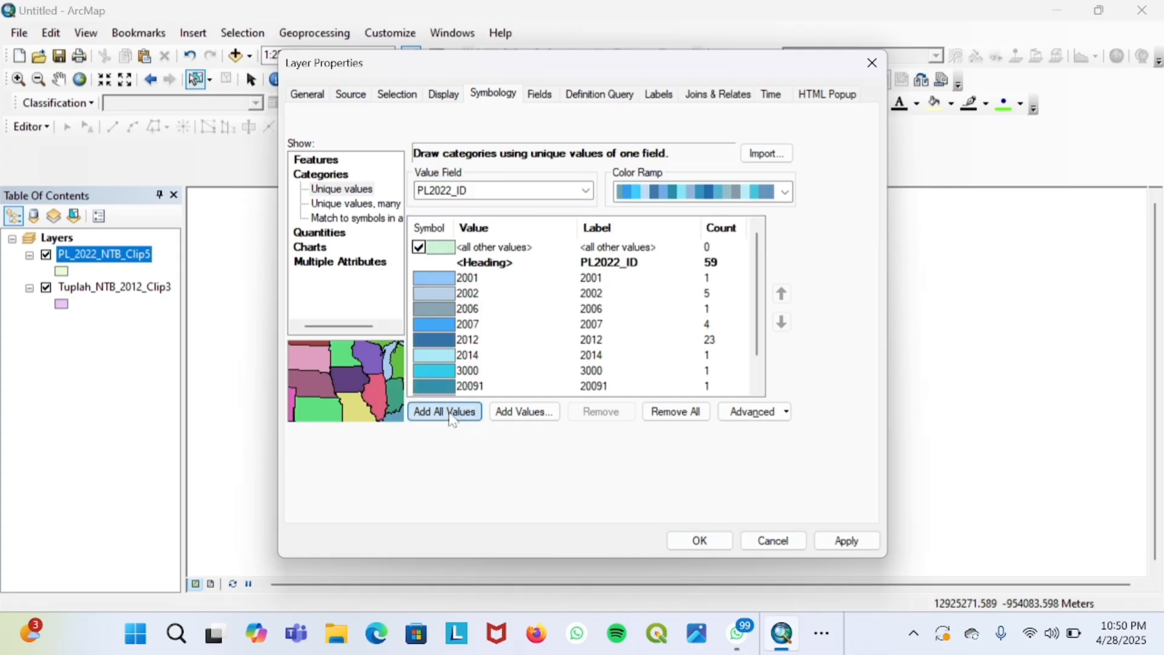
left_click(616, 267)
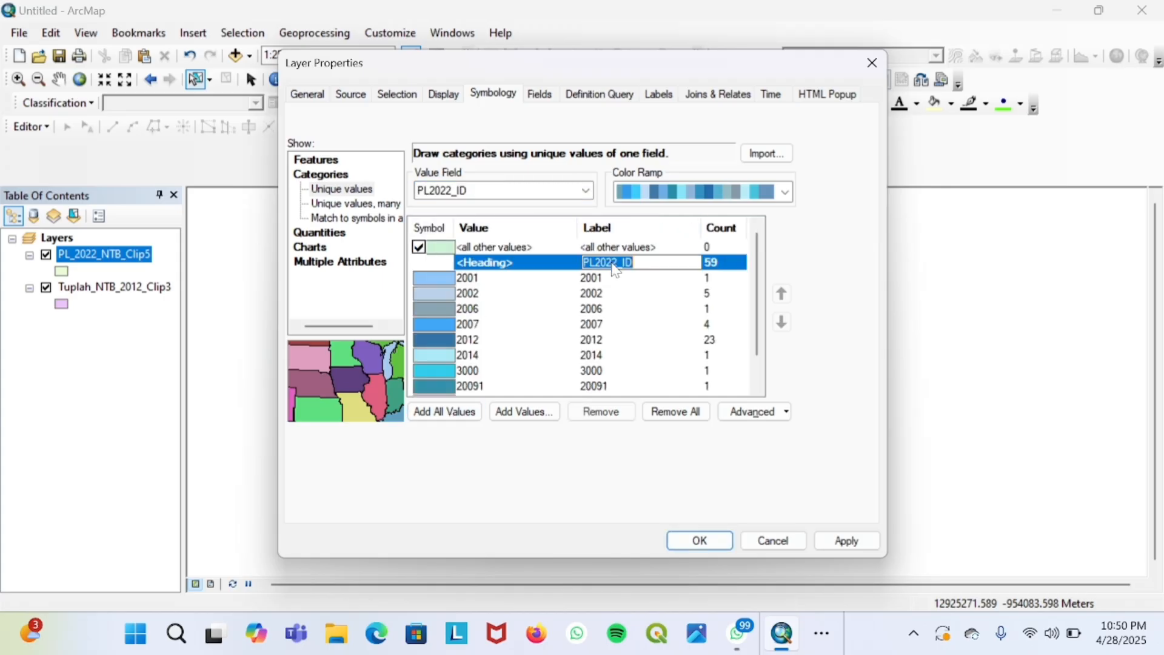
key("BackSpace")
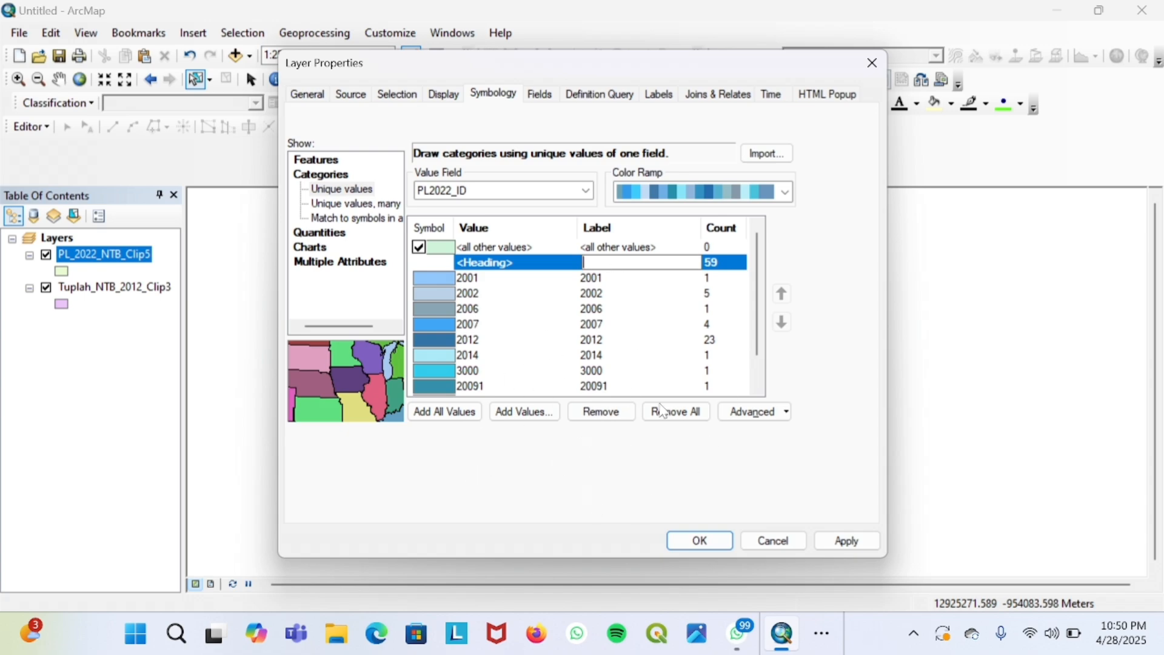
Set the outline of all PL2022_ID class symbols to No Color and apply the symbology to the 2022 layer.
left_click(434, 227)
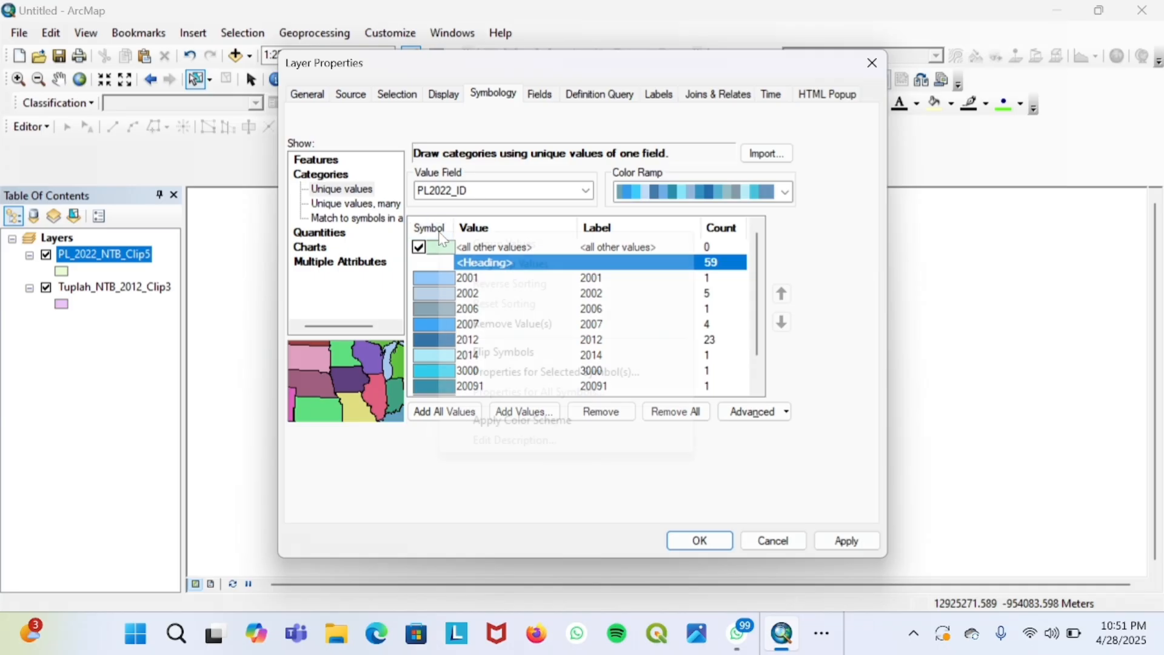
right_click(442, 235)
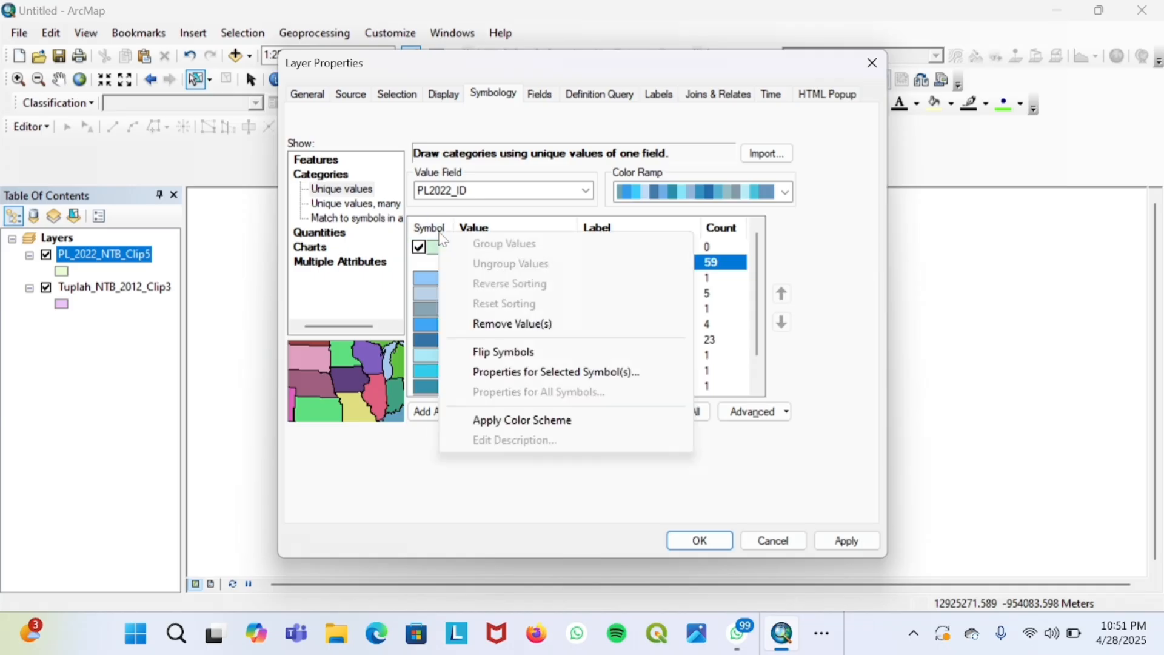
left_click(562, 374)
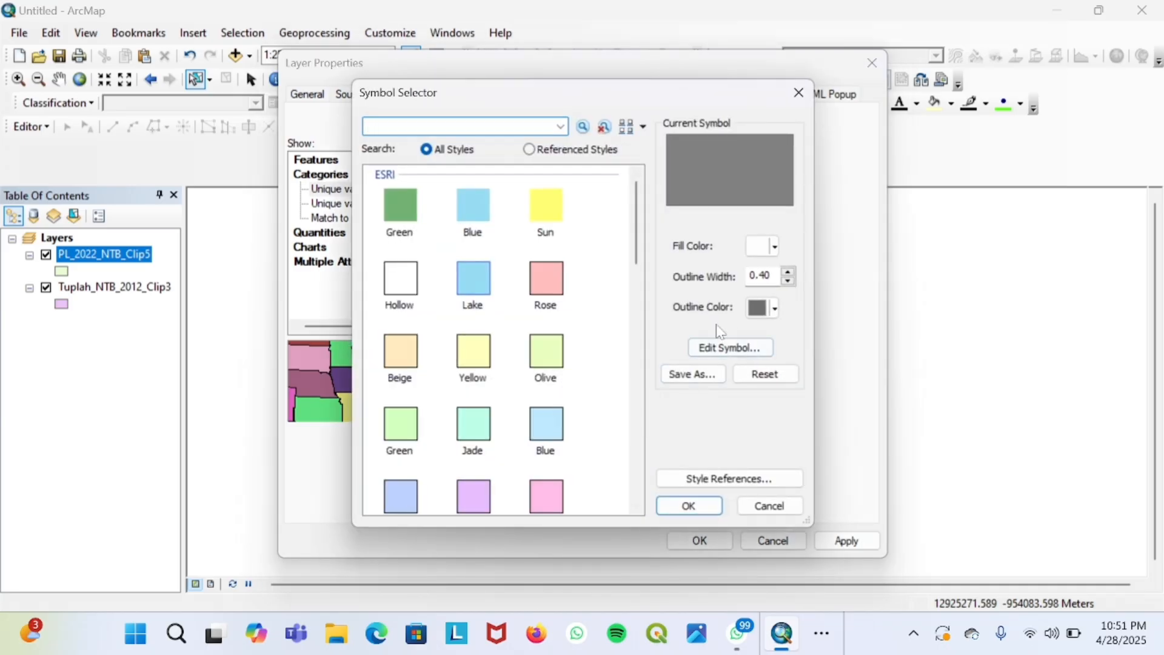
left_click(776, 310)
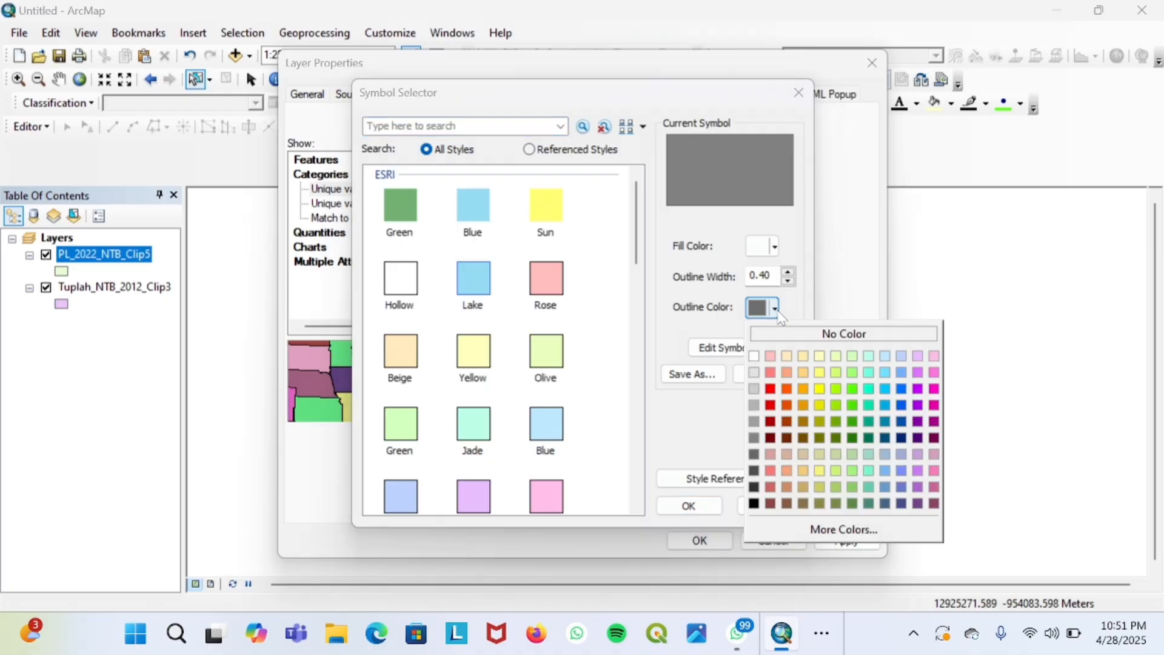
left_click(802, 333)
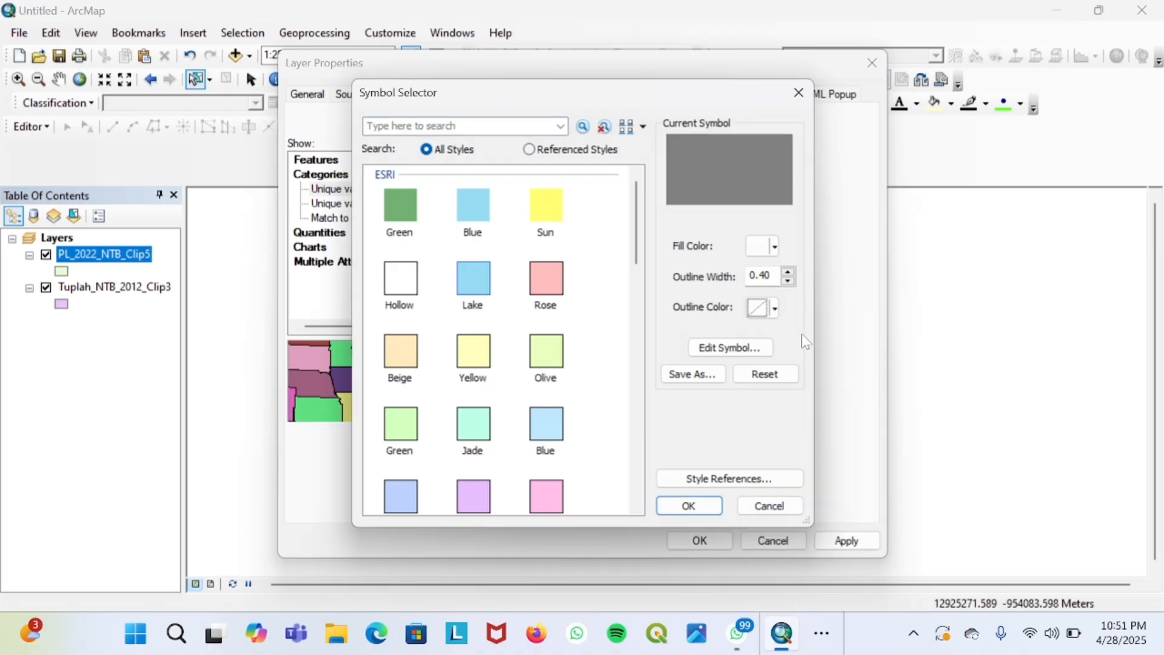
left_click(701, 509)
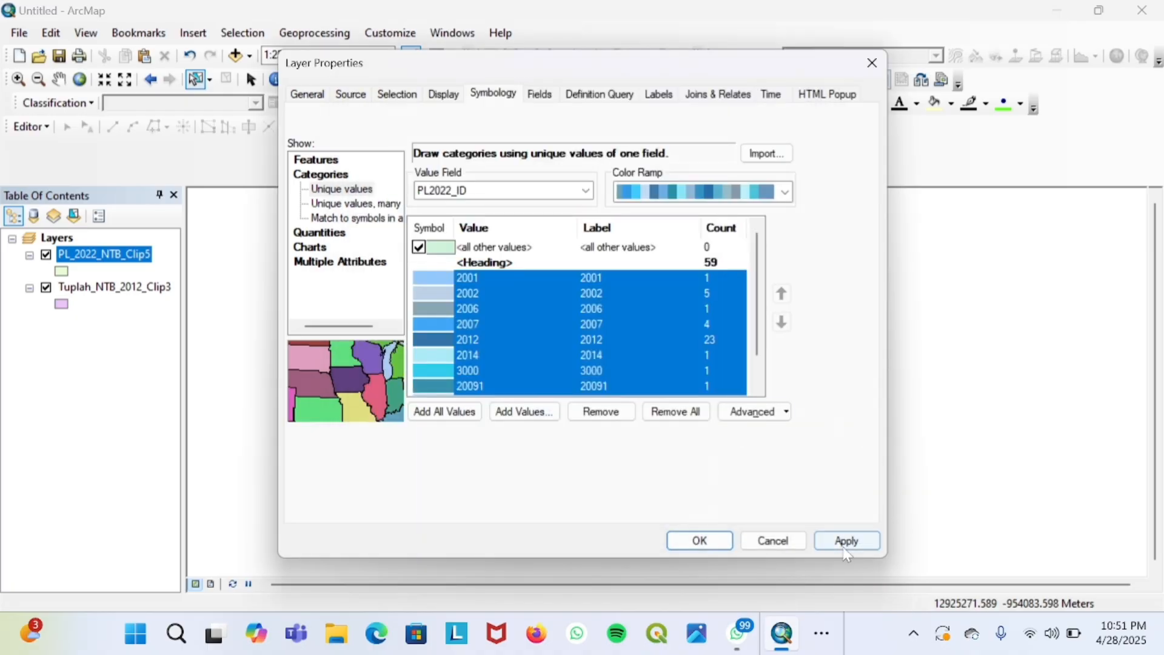
left_click(843, 549)
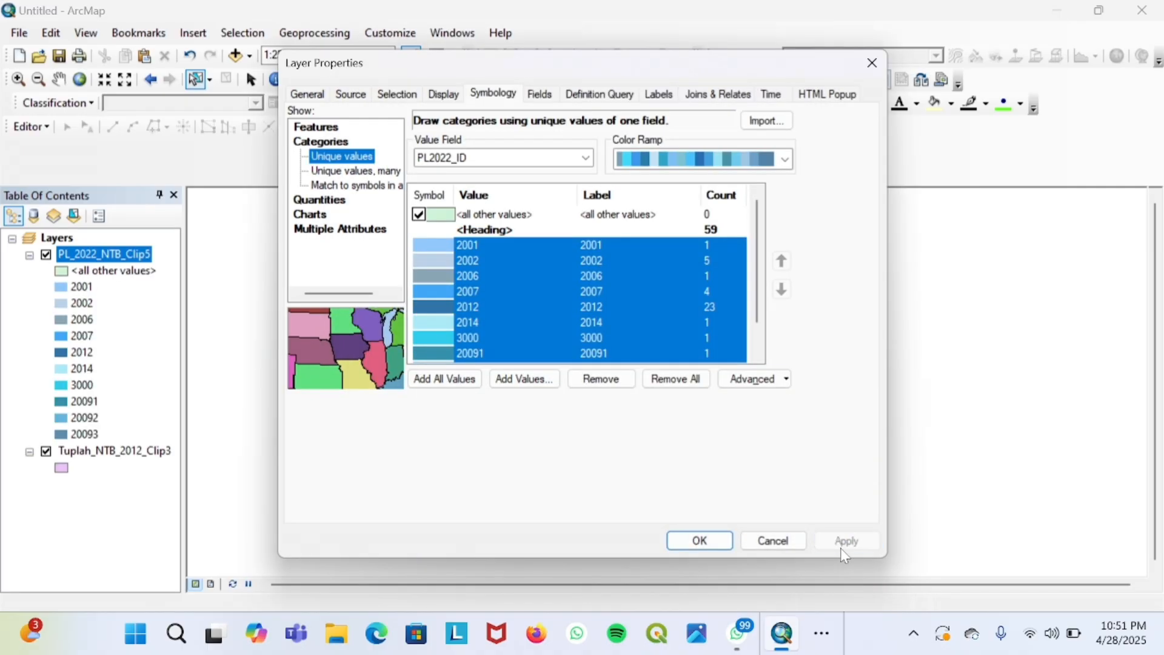
left_click(701, 544)
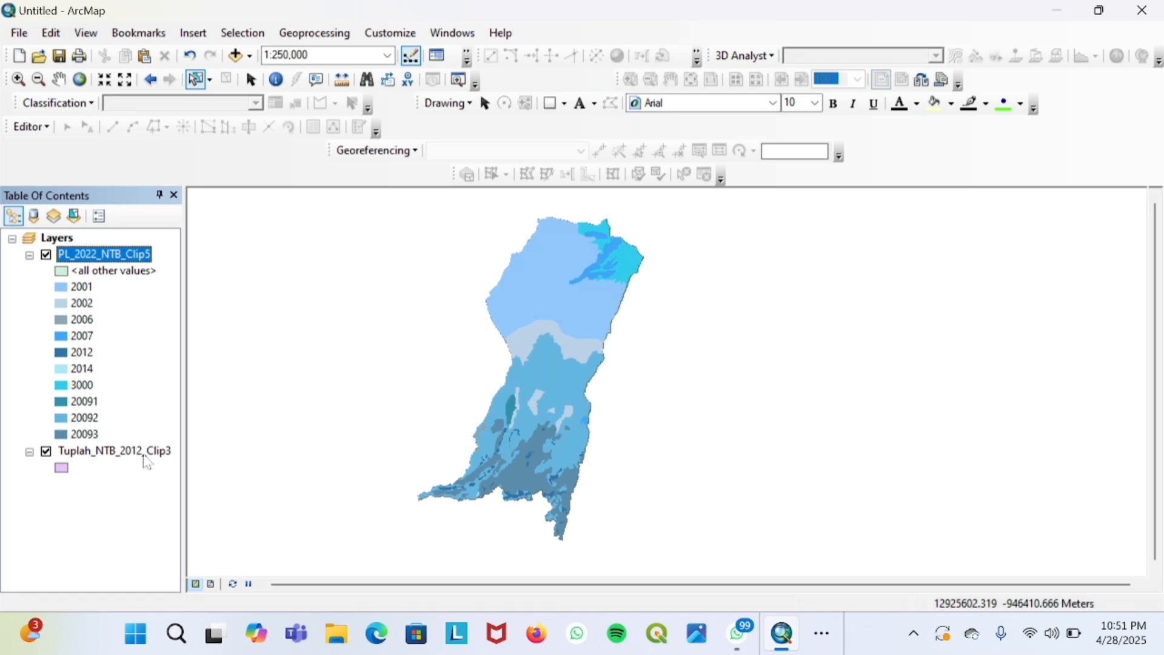
Set the Tuplah_NTB_2012_Clip3 layer to be symbolized by unique values of the pl12_id field.
left_click(168, 456)
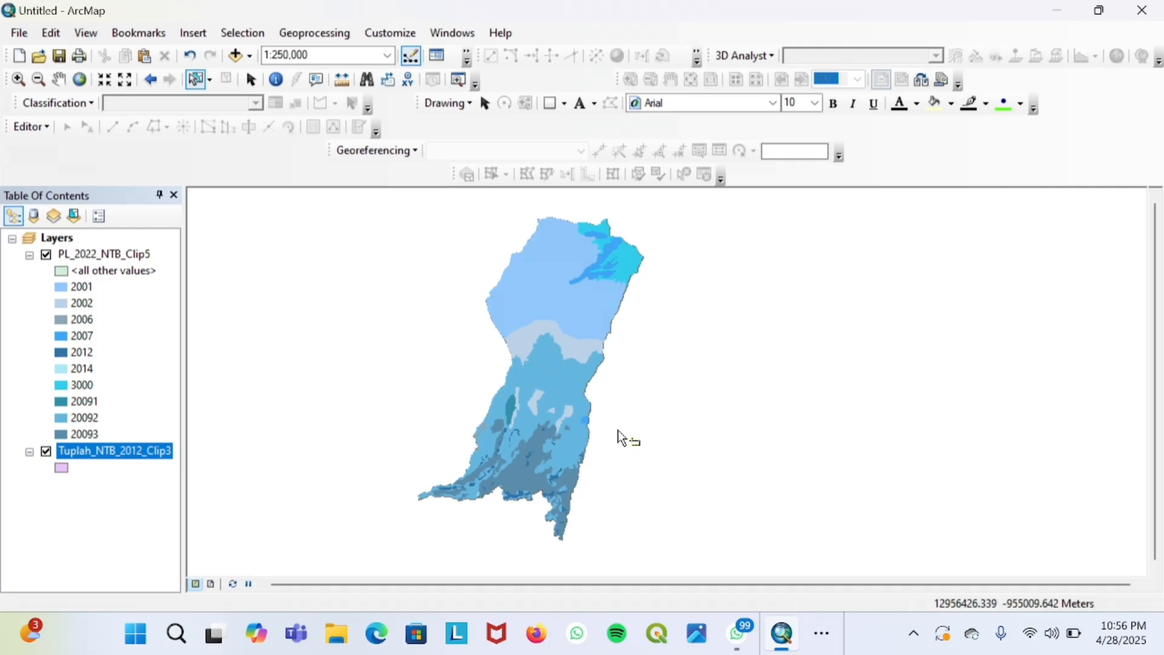
right_click(175, 456)
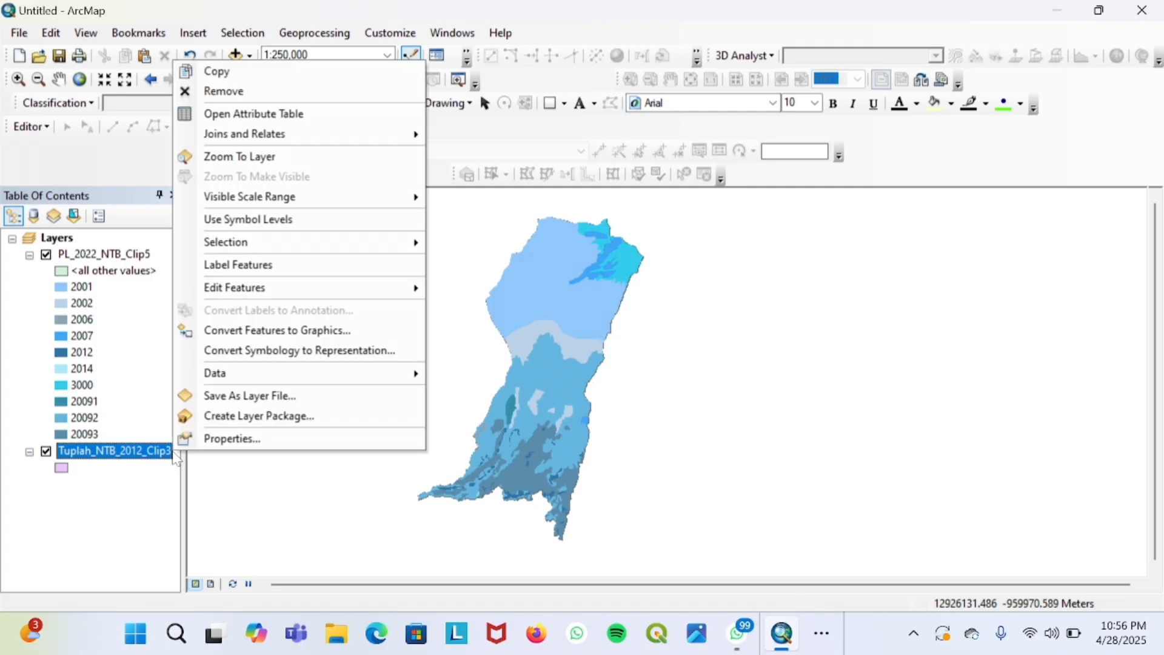
left_click(225, 436)
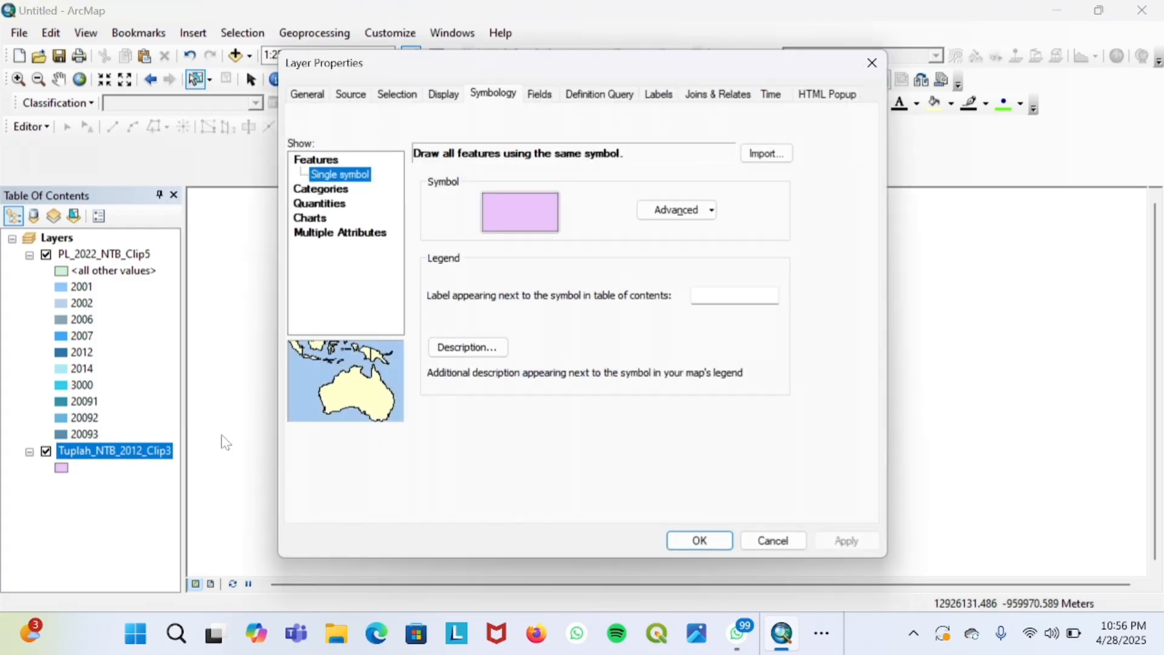
left_click(494, 95)
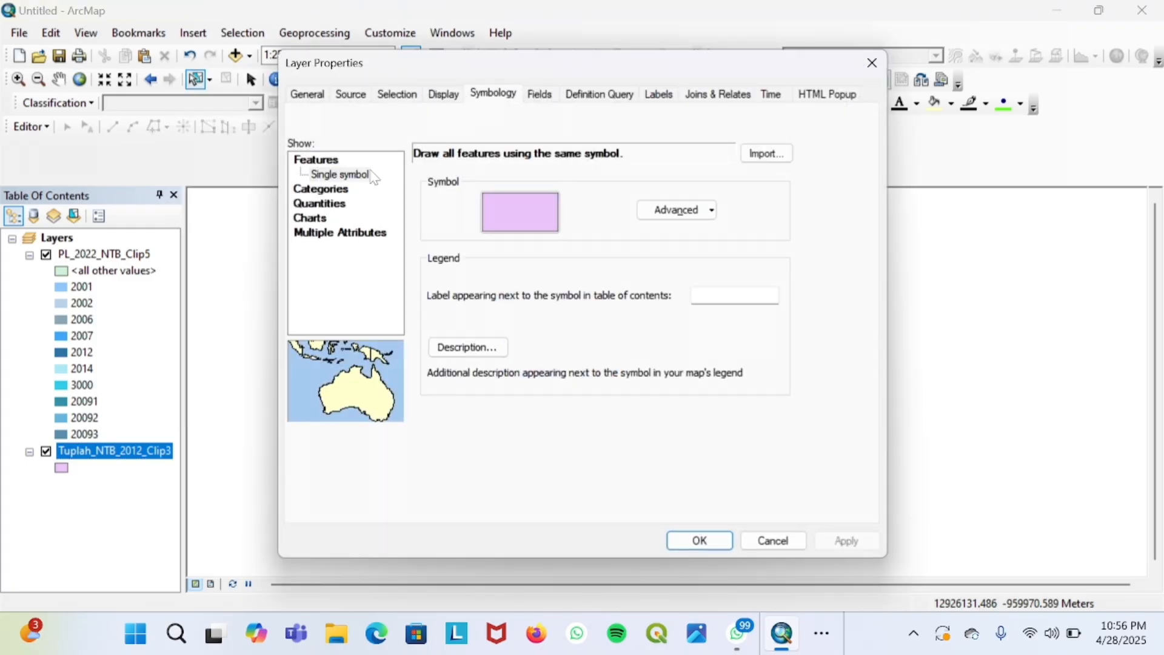
left_click(333, 190)
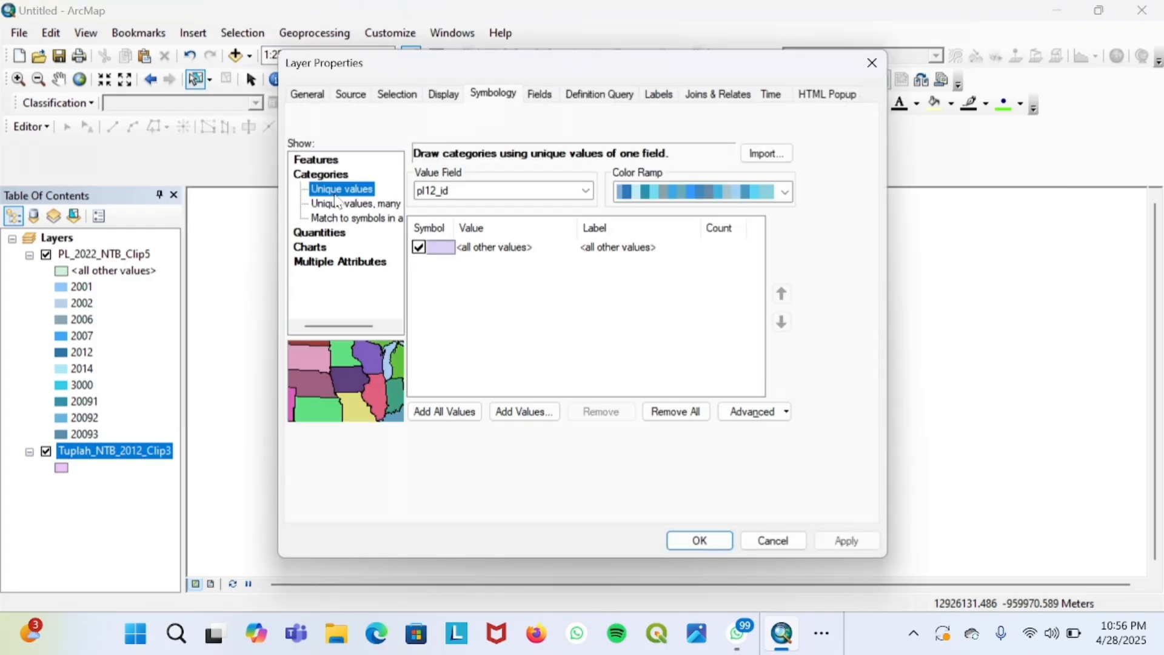
Import the complete symbology definition from PL_2022_NTB_Clip5 into the 2012 layer's symbology.
left_click(767, 155)
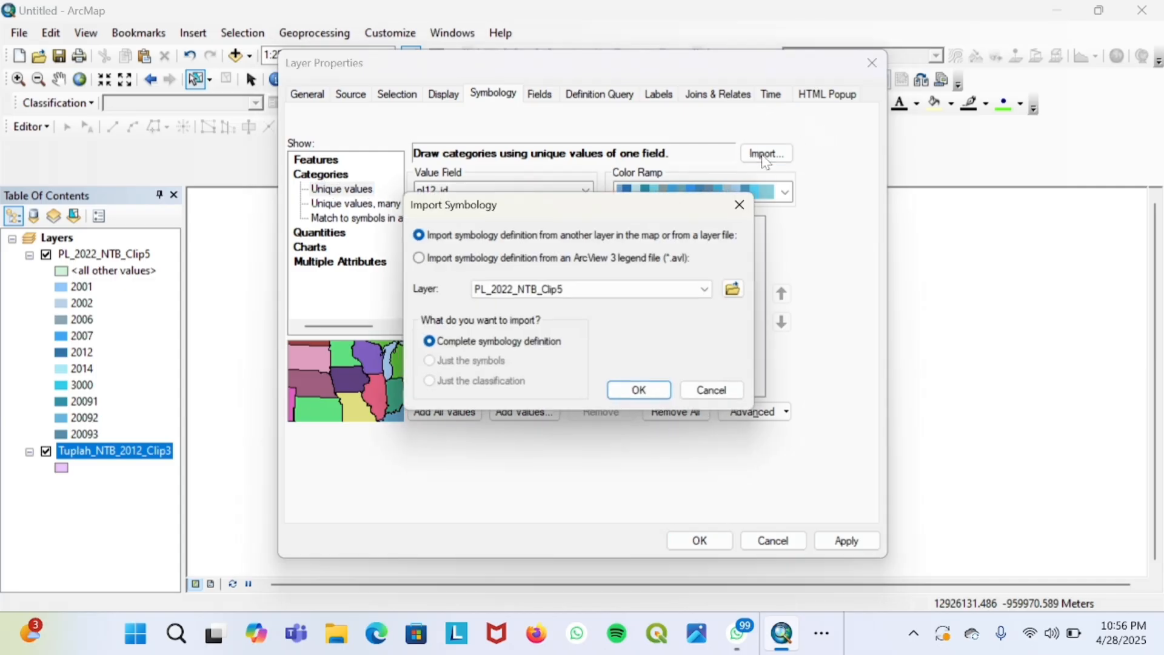
left_click(716, 294)
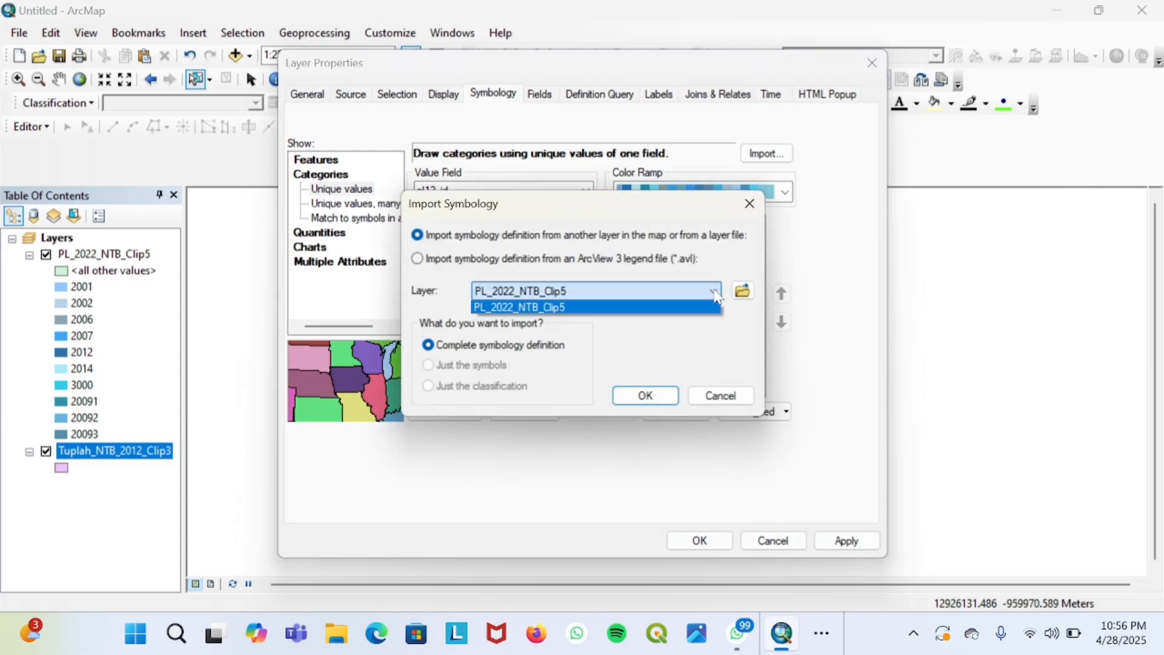
left_click(630, 306)
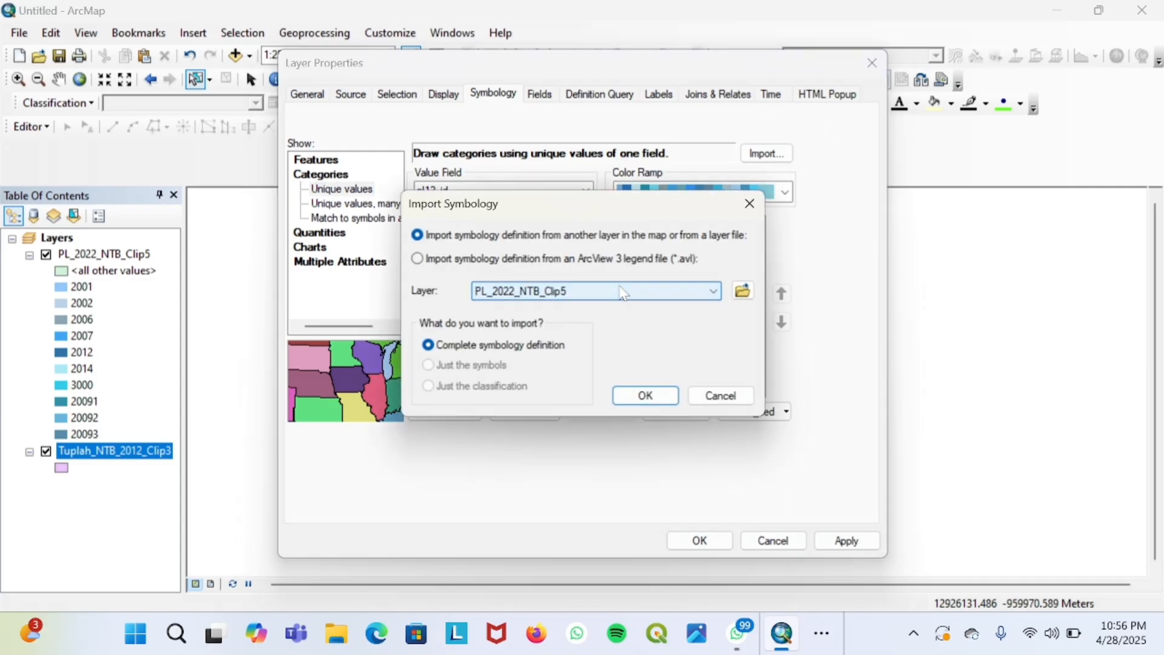
left_click(645, 400)
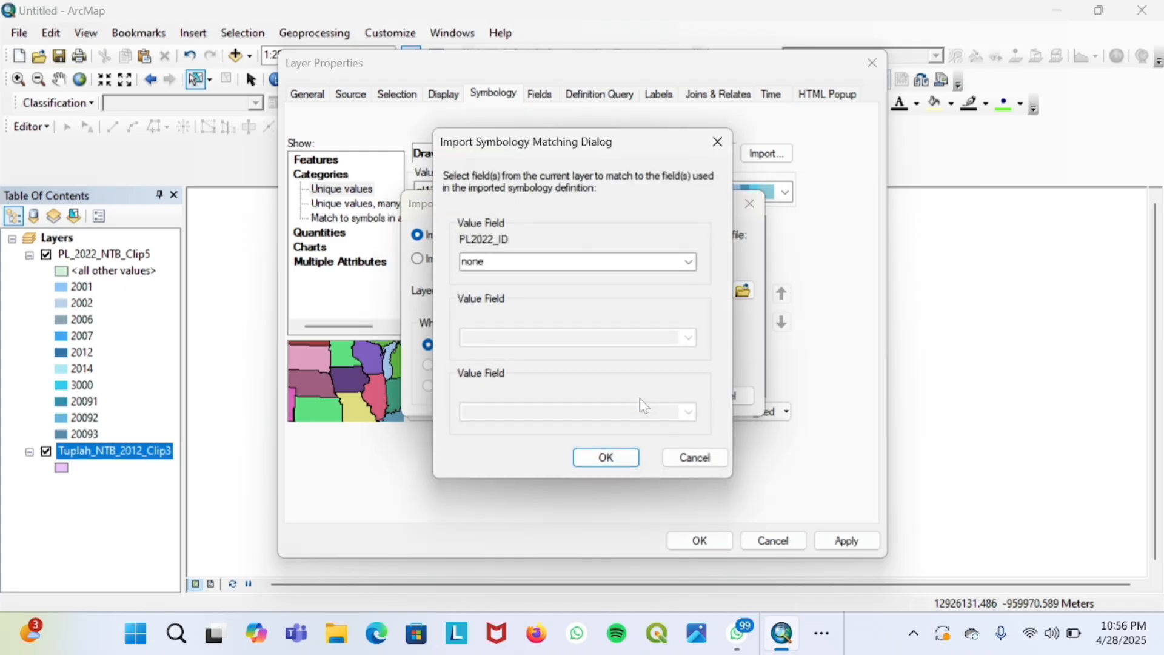
left_click(604, 463)
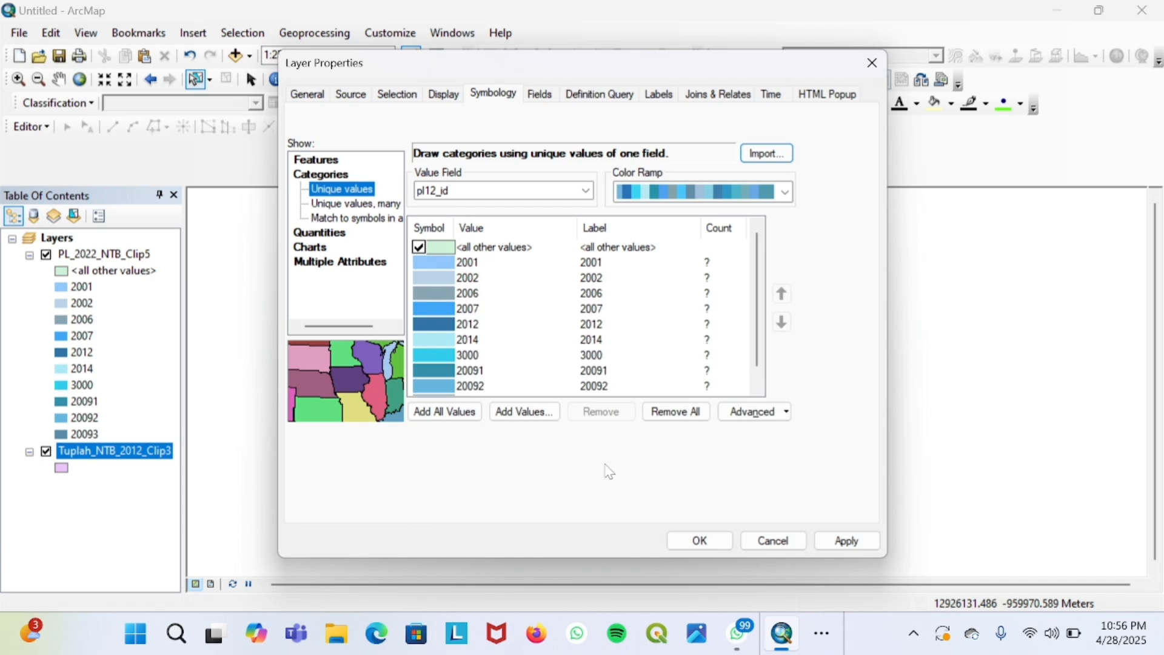
Add all pl12_id values as classes, excluding the all other values class and blanking the heading label.
left_click(419, 248)
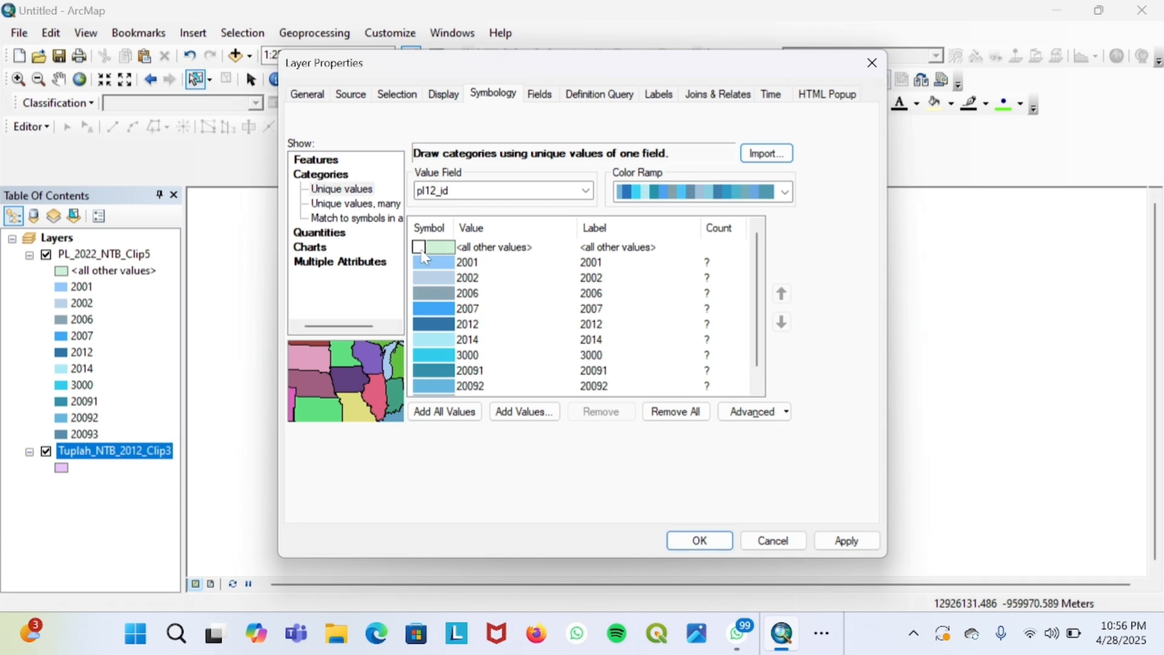
left_click(616, 250)
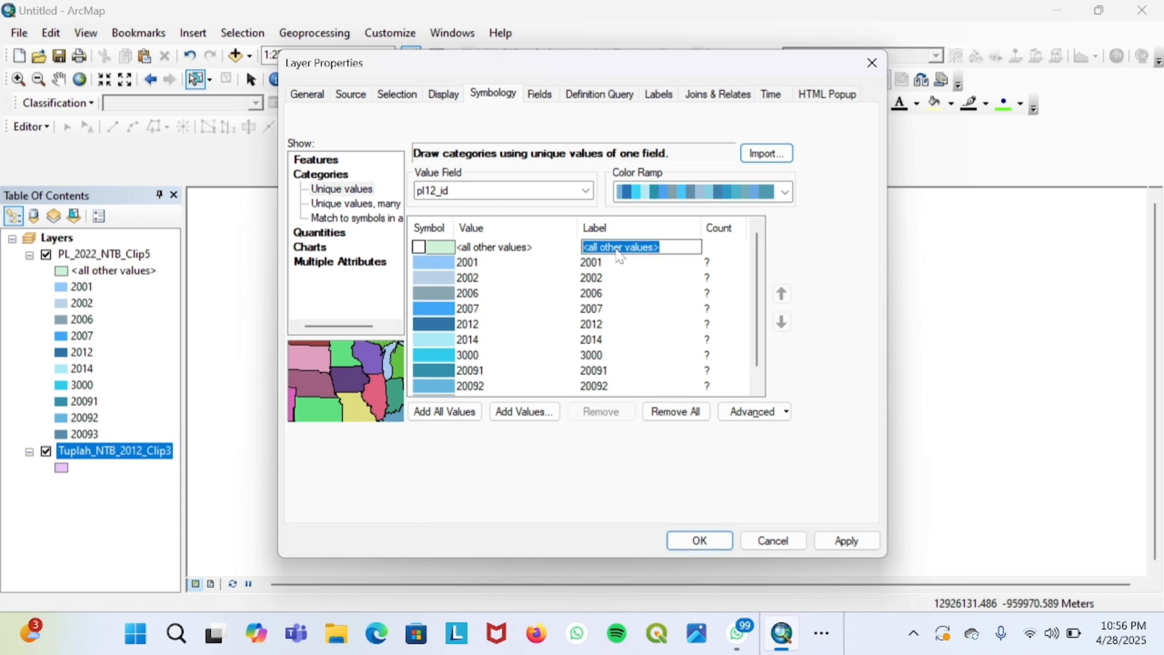
left_click(461, 415)
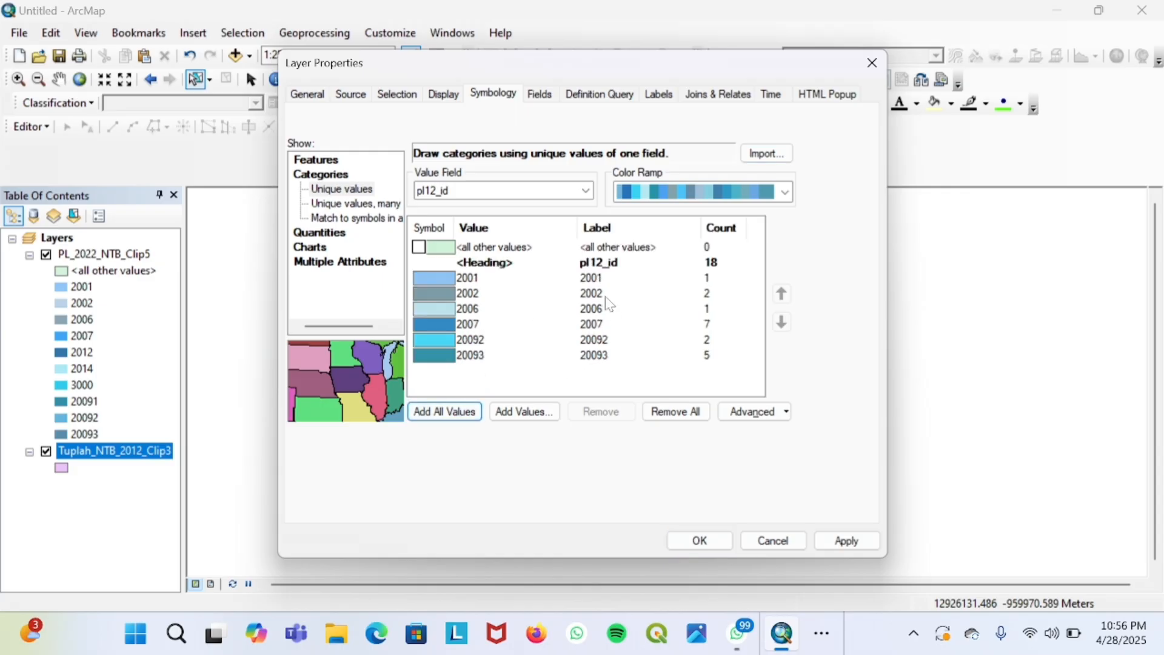
left_click(609, 269)
key("BackSpace")
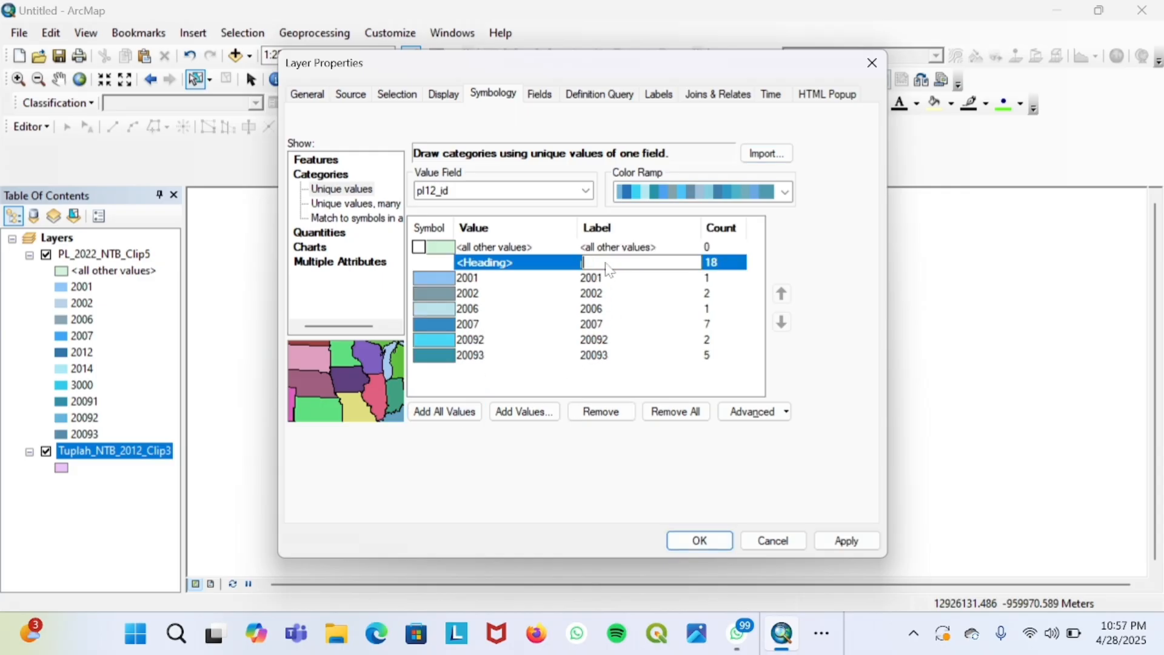
Set the outline of all pl12_id class symbols to No Color and apply the symbology to the 2012 layer.
right_click(440, 236)
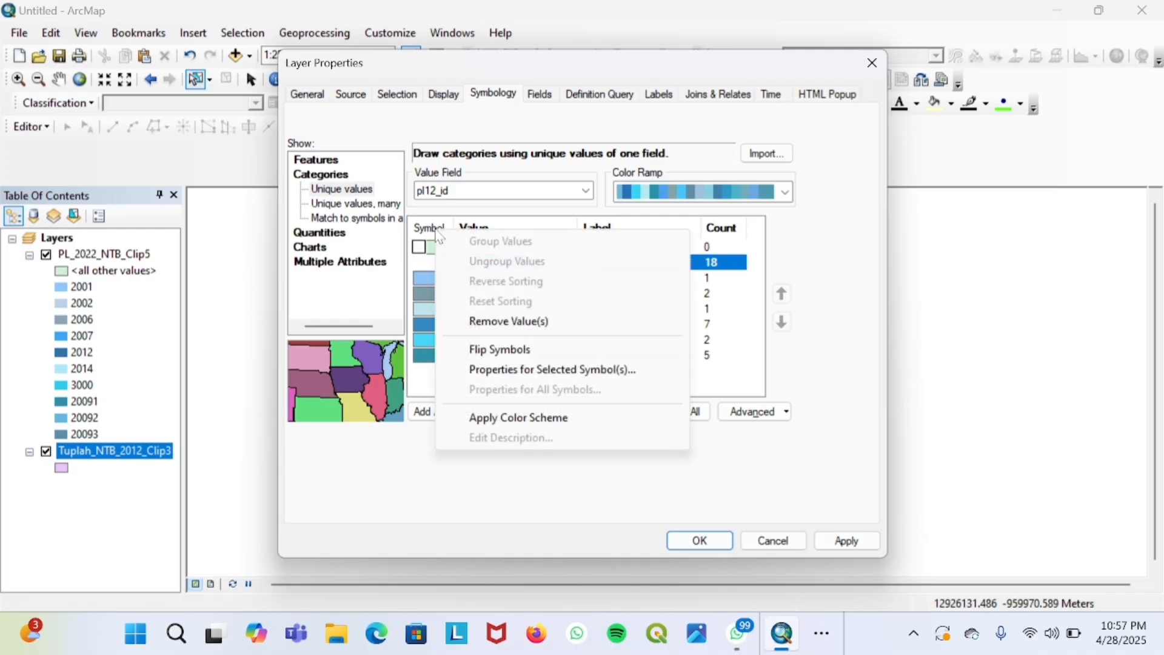
left_click(543, 370)
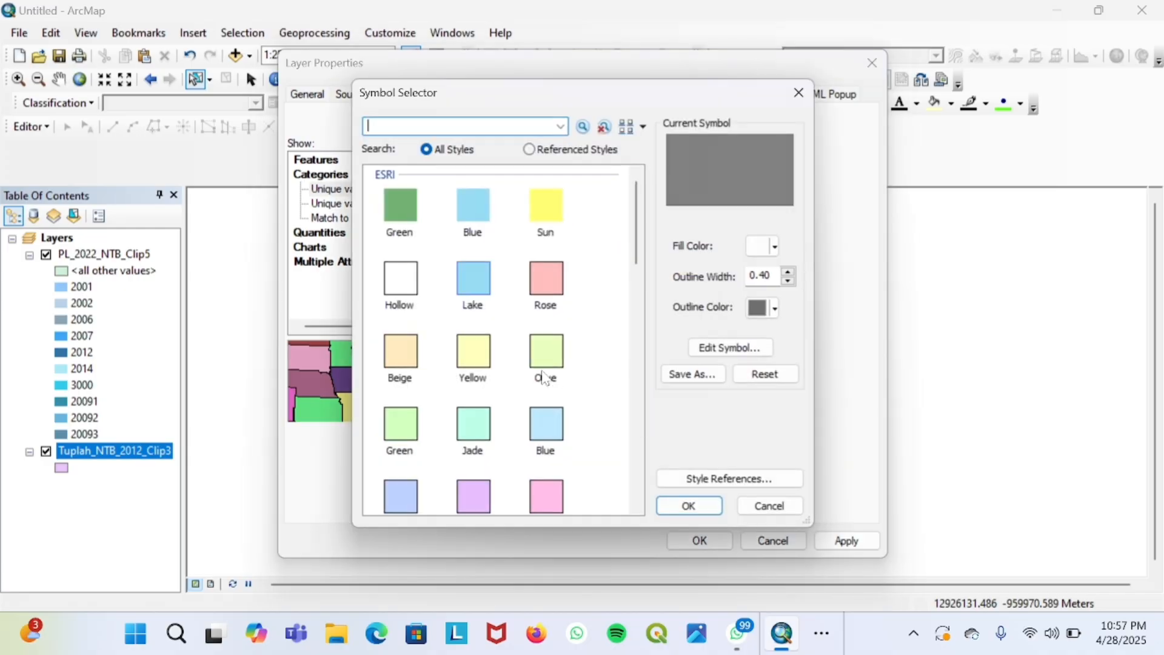
left_click(775, 308)
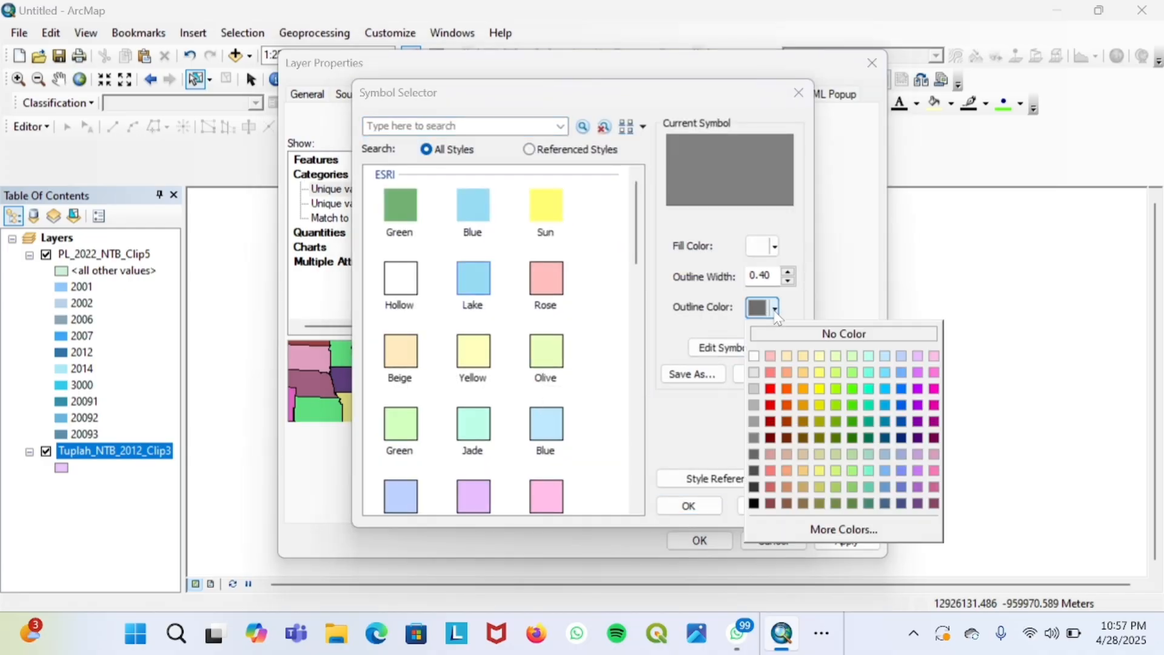
left_click(805, 336)
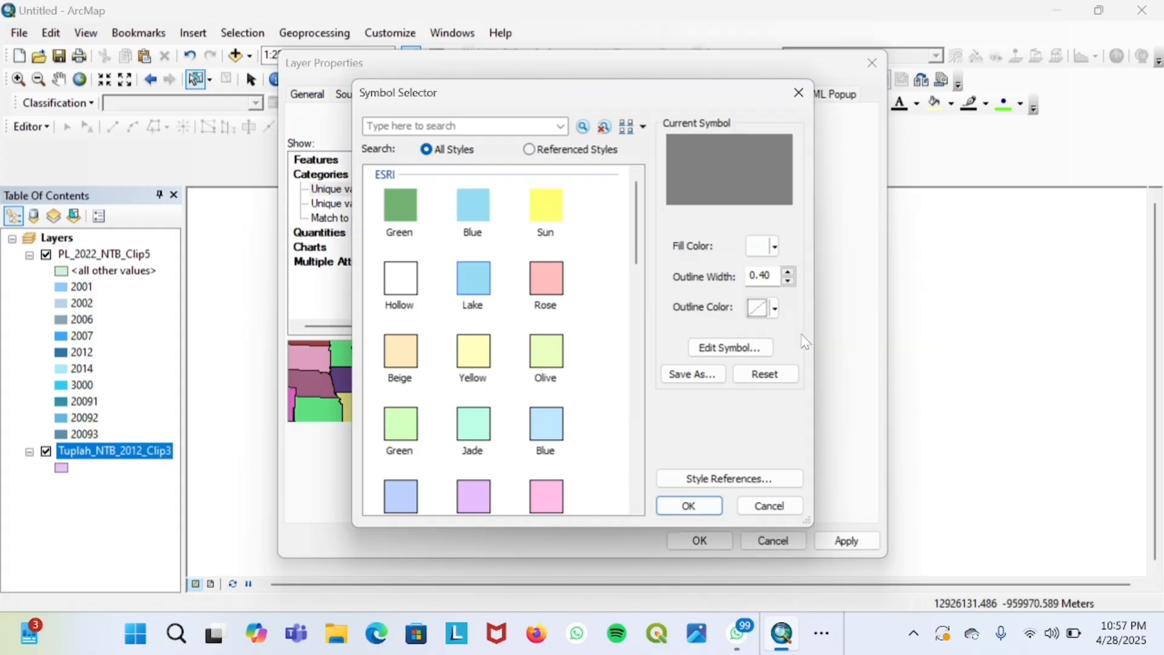
left_click(689, 506)
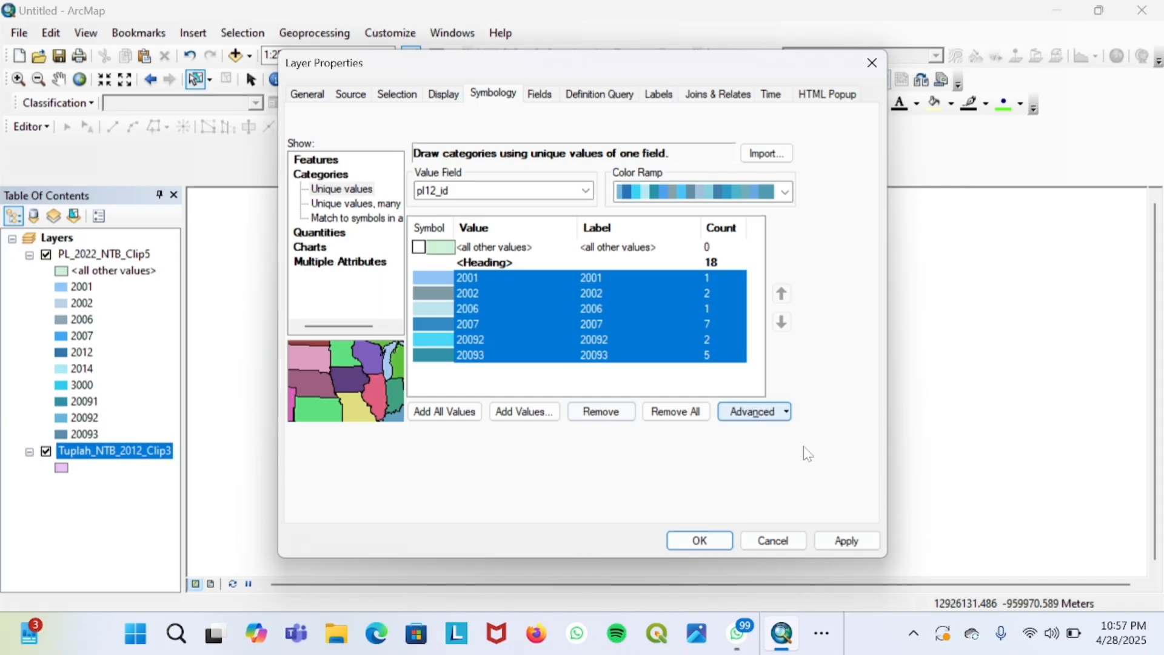
left_click(514, 416)
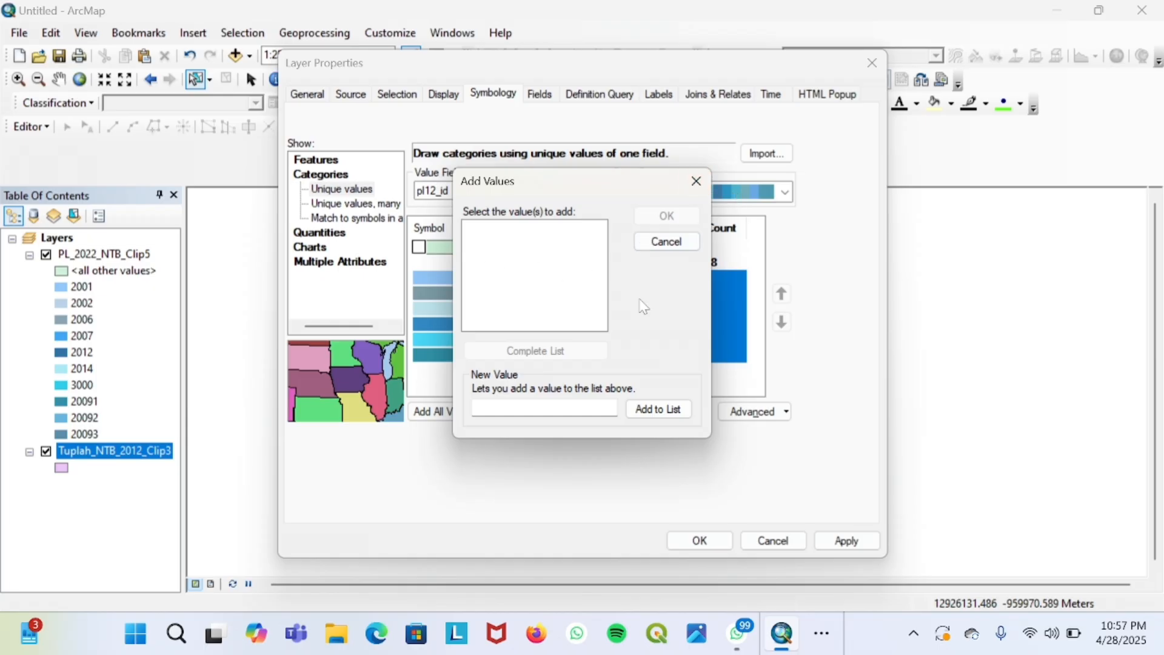
left_click(697, 182)
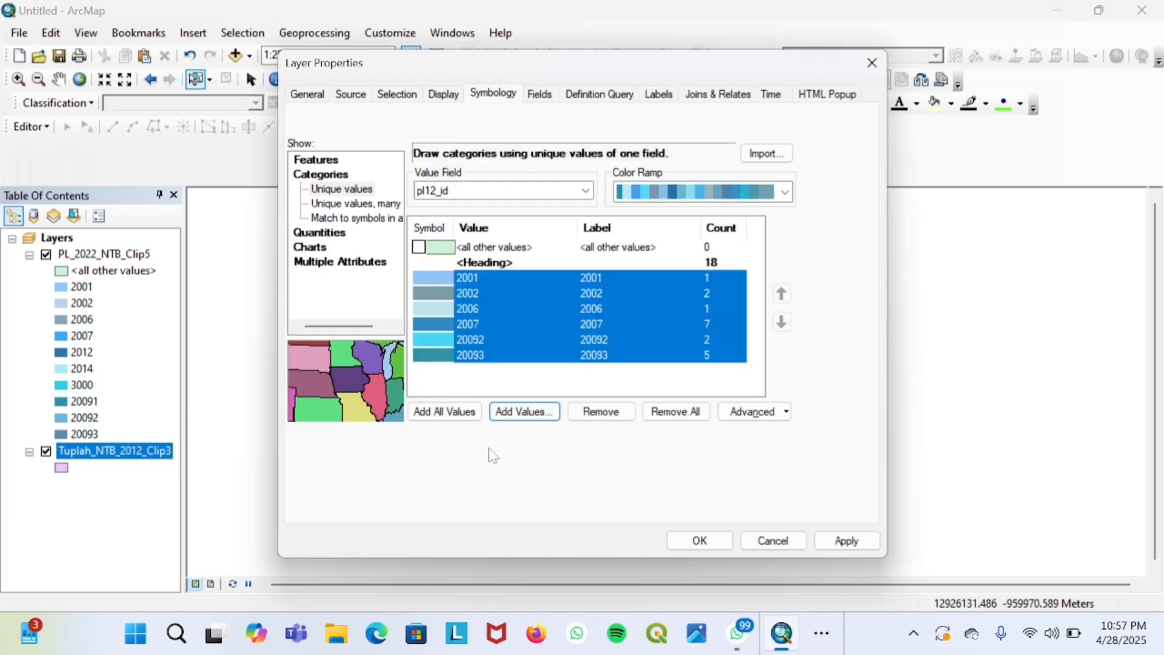
left_click(847, 549)
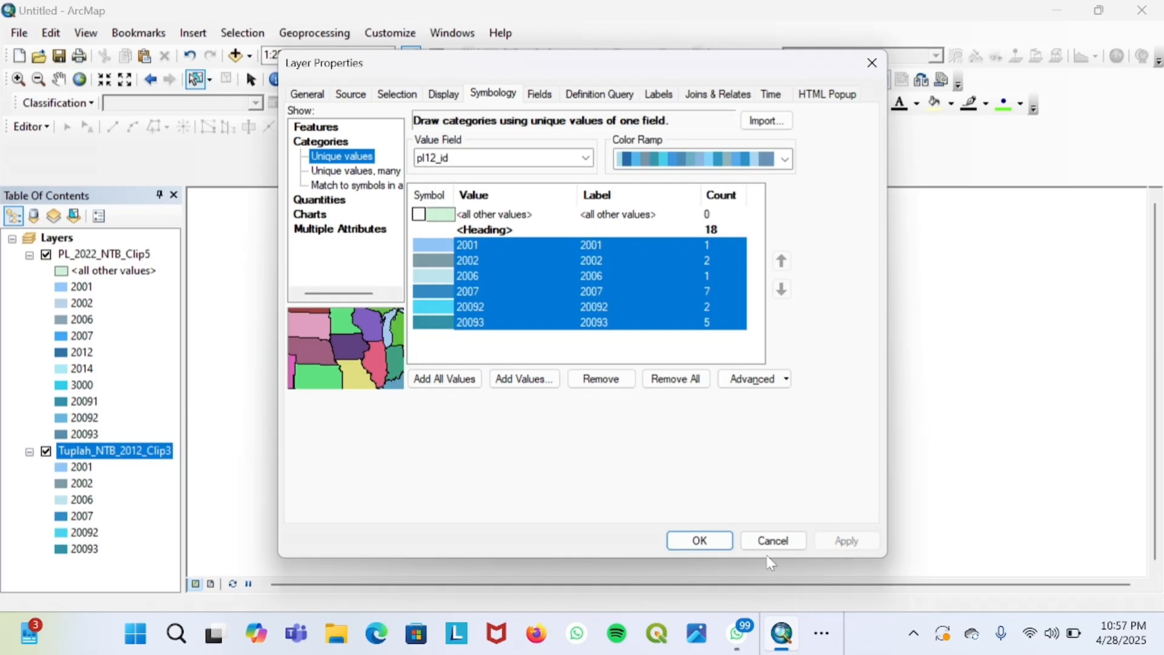
left_click(694, 540)
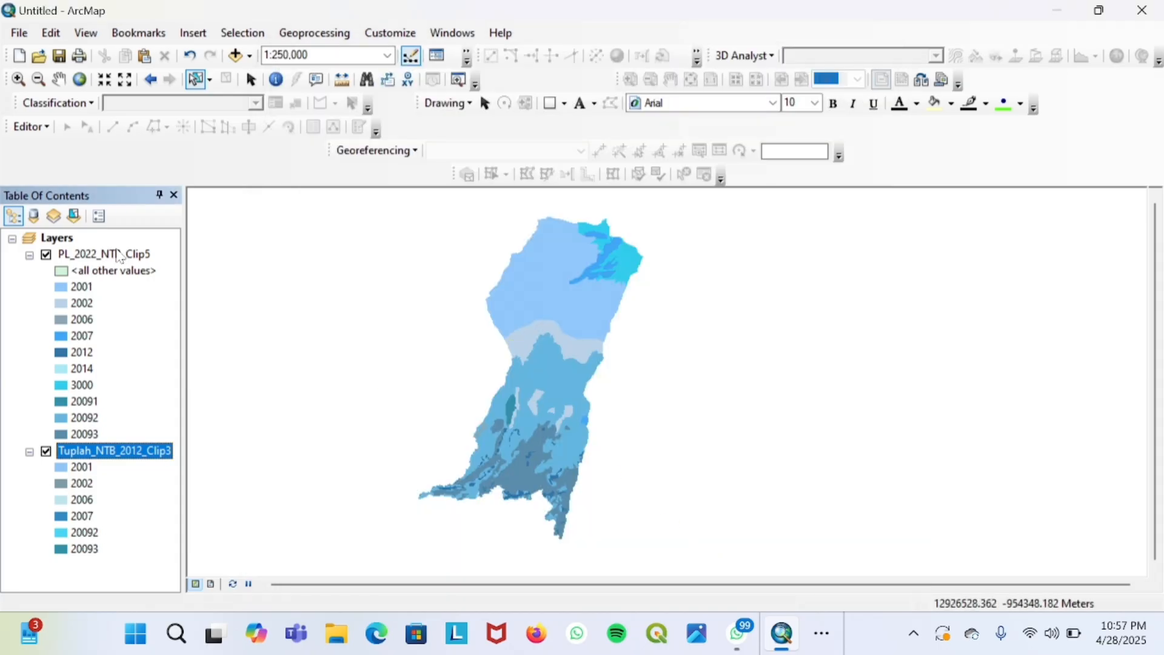
Review the attribute table of PL_2022_NTB_Clip5, including its Keteranagan_22 descriptions, and close it.
left_click(134, 254)
key("ctrl+t")
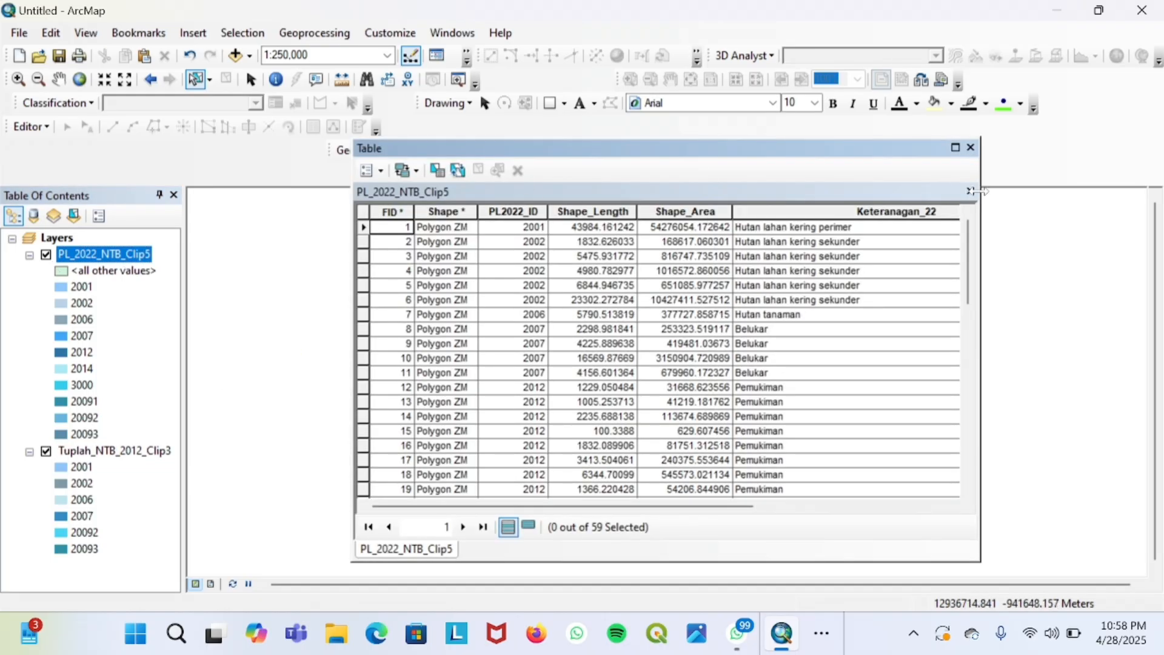
left_click(970, 148)
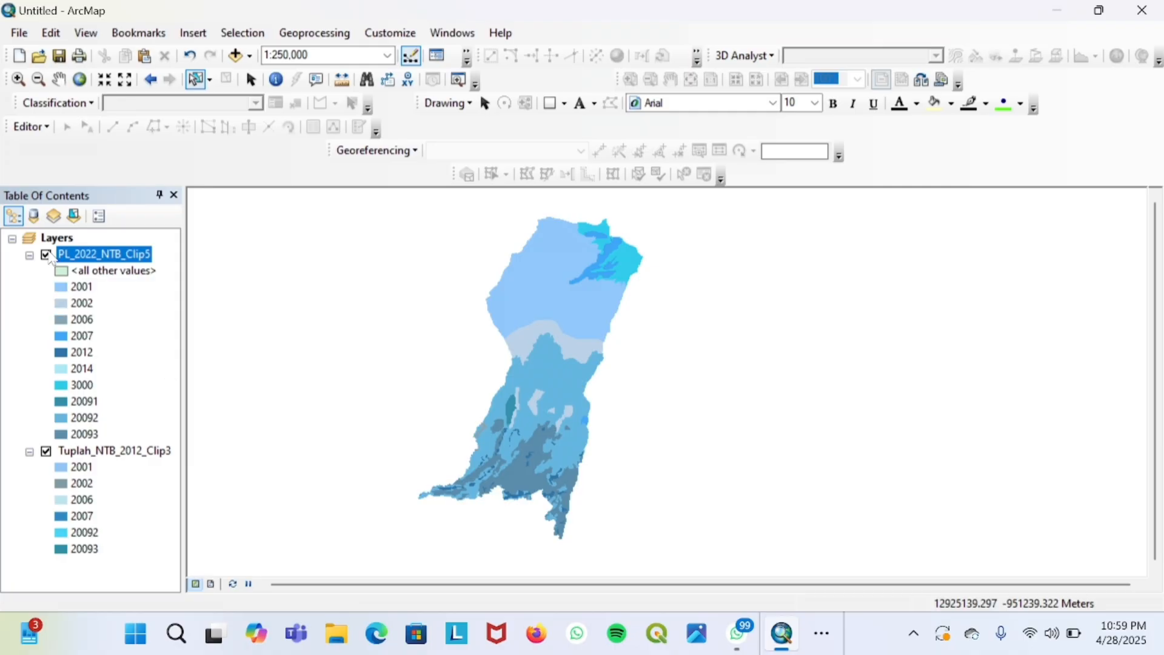
Toggle the visibility of PL_2022_NTB_Clip5 repeatedly to compare the 2022 land cover with the 2012 layer beneath it.
left_click(47, 255)
left_click(49, 256)
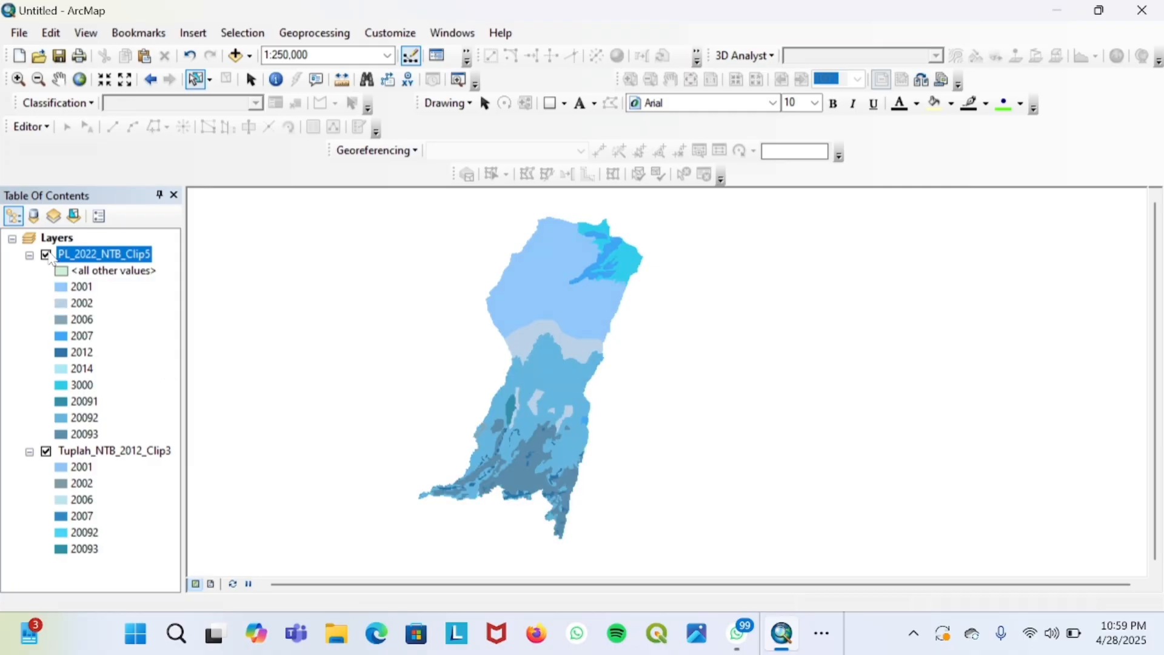
left_click(49, 256)
left_click(48, 256)
left_click(48, 255)
left_click(48, 256)
left_click(48, 256)
left_click(48, 256)
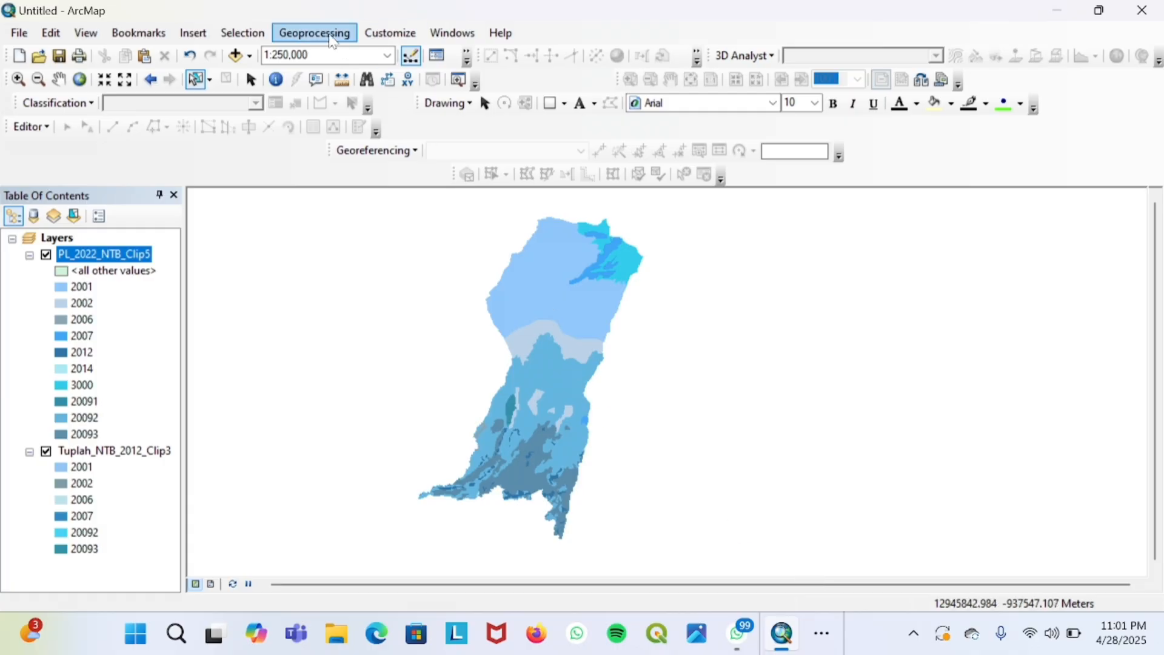
Intersect Tuplah_NTB_2012_Clip3 with PL_2022_NTB_Clip5, joining all attributes and saving the output as Tuplah_NTB_2012_Clip3_Inters in Default.gdb.
left_click(331, 36)
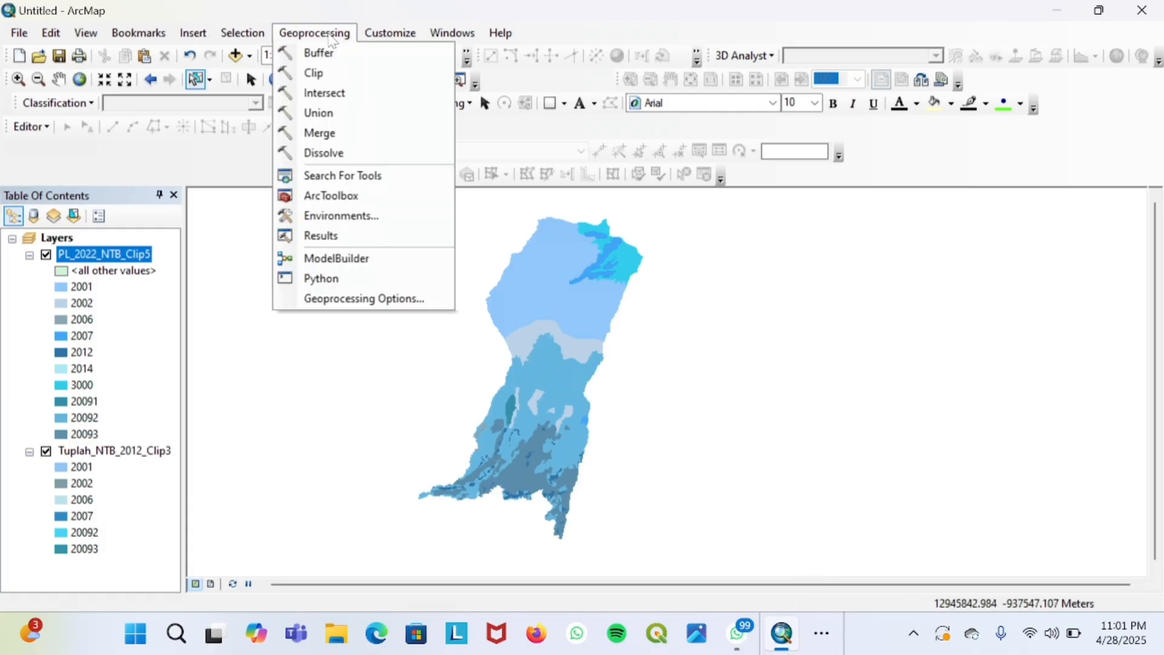
left_click(331, 97)
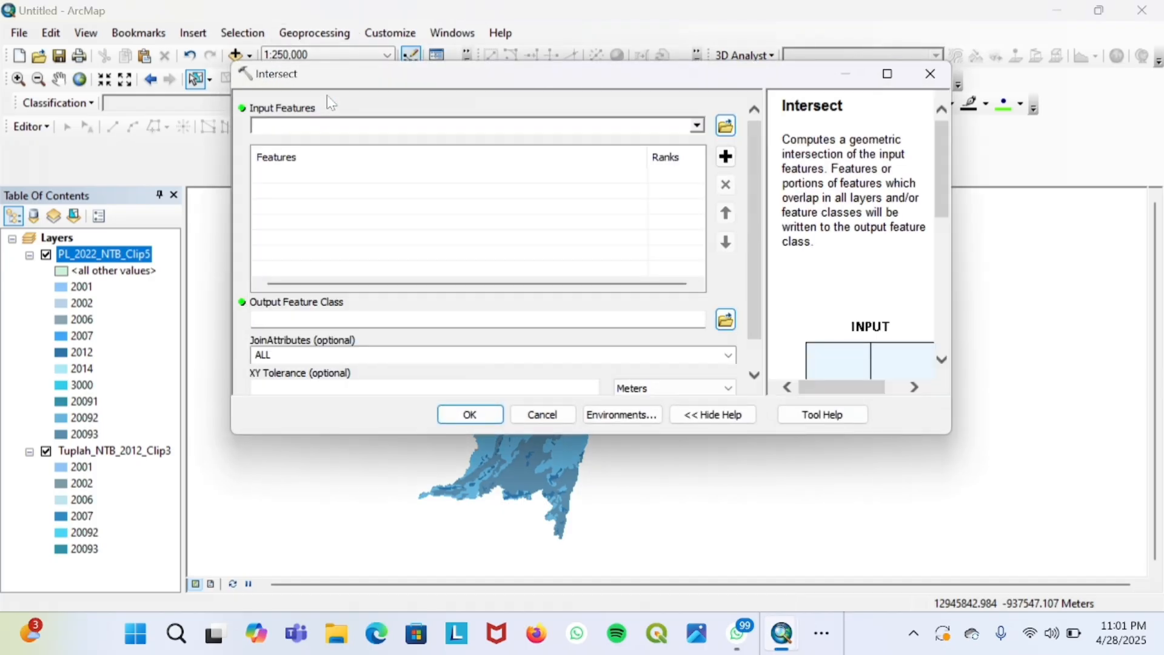
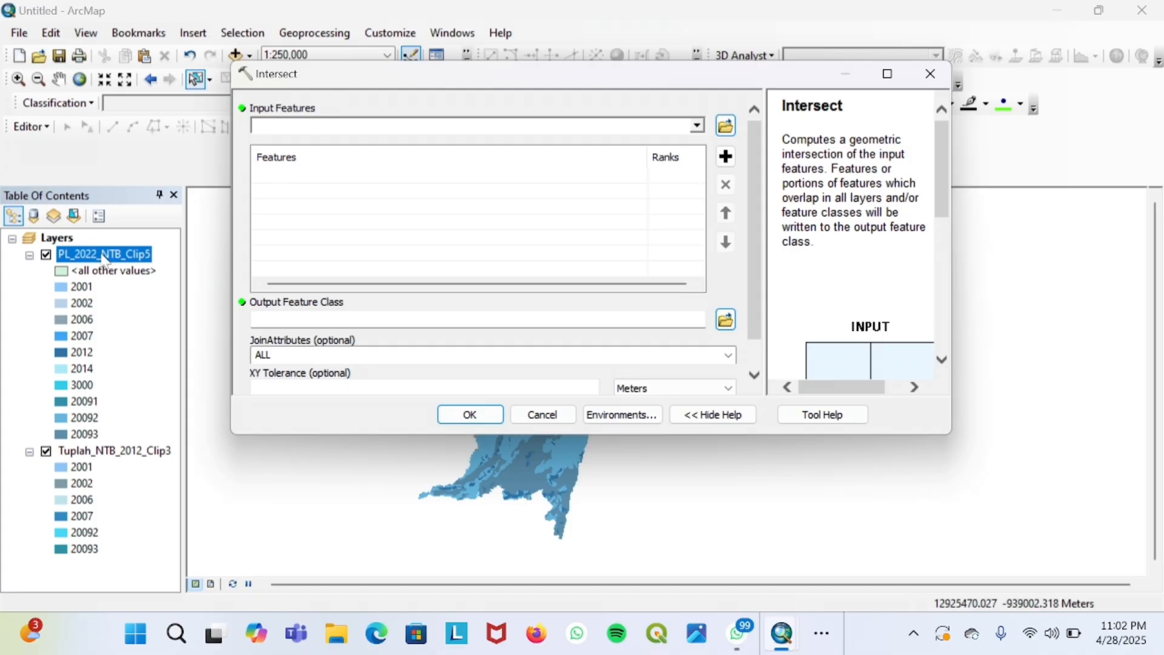
mouse_move(105, 261)
left_mouse_down()
mouse_move(207, 230)
mouse_move(286, 195)
mouse_move(287, 182)
mouse_move(271, 215)
mouse_move(134, 250)
mouse_move(282, 182)
mouse_move(54, 252)
mouse_move(104, 251)
left_mouse_up()
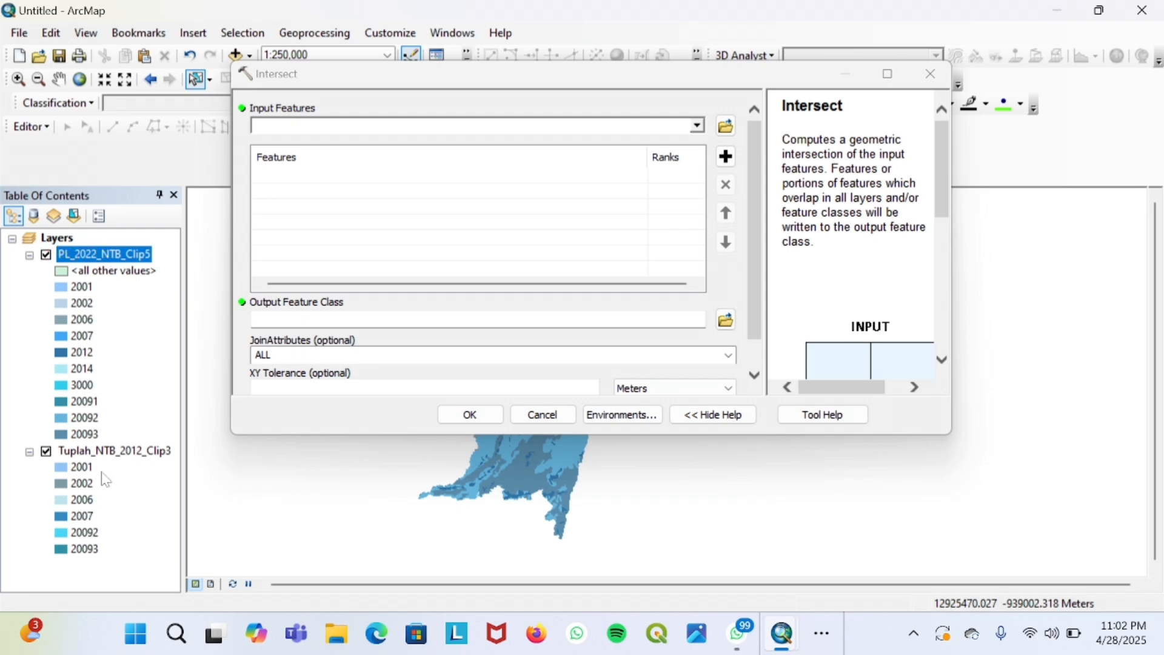
left_click_drag(124, 451, 286, 177)
left_click(111, 256)
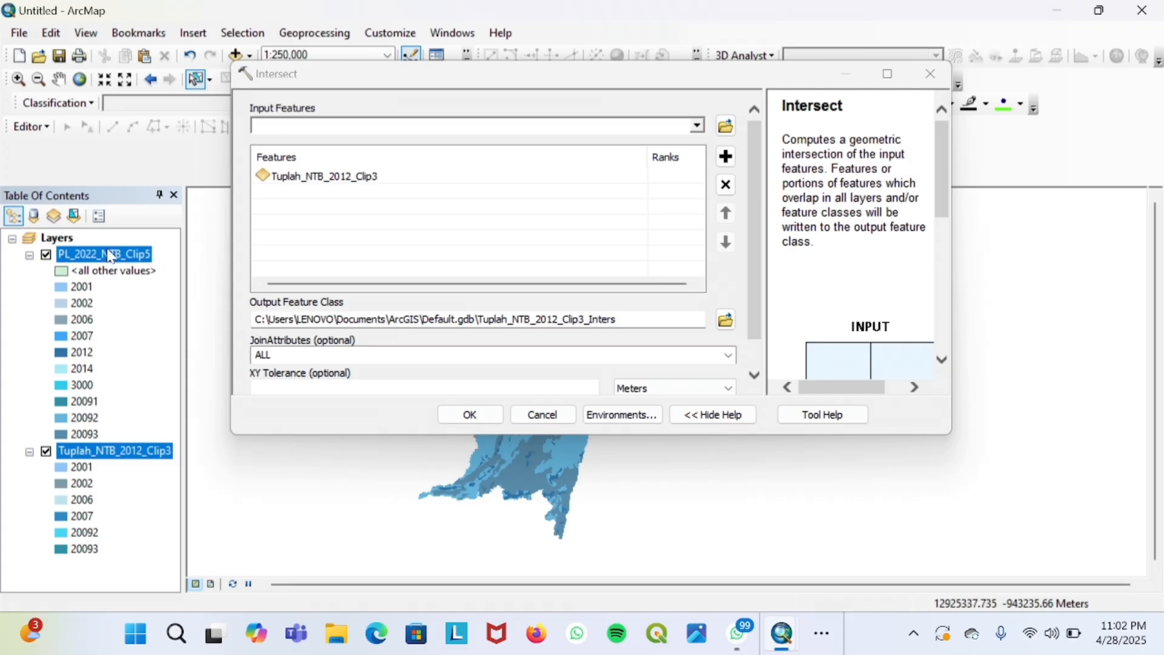
left_click_drag(110, 254, 311, 206)
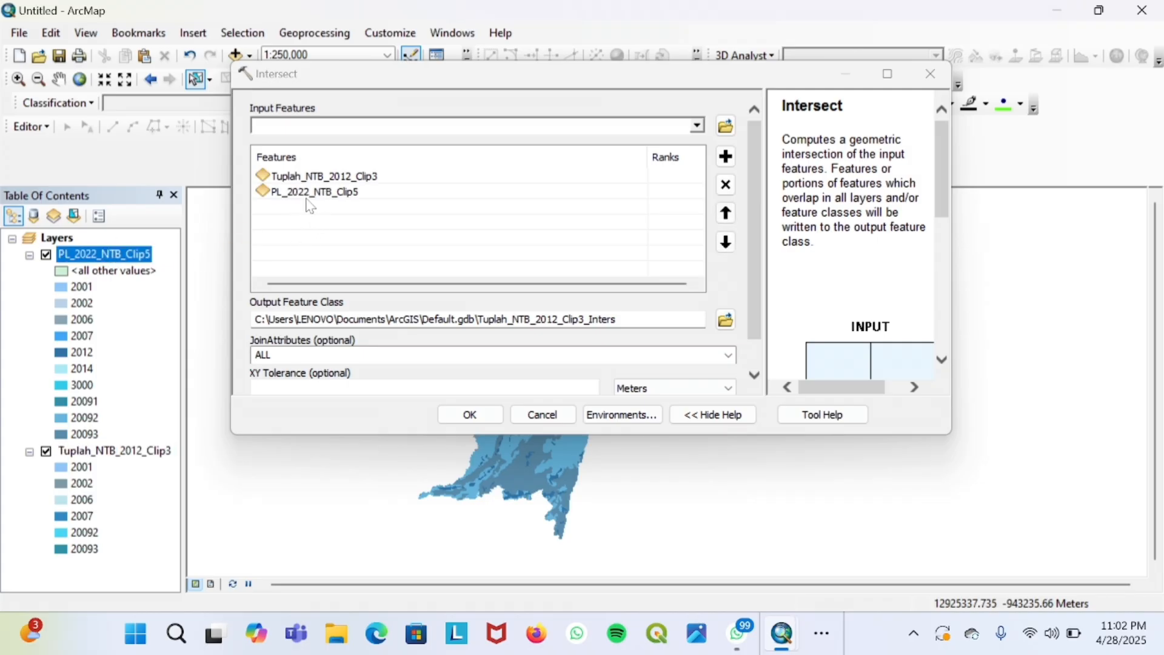
left_click(471, 417)
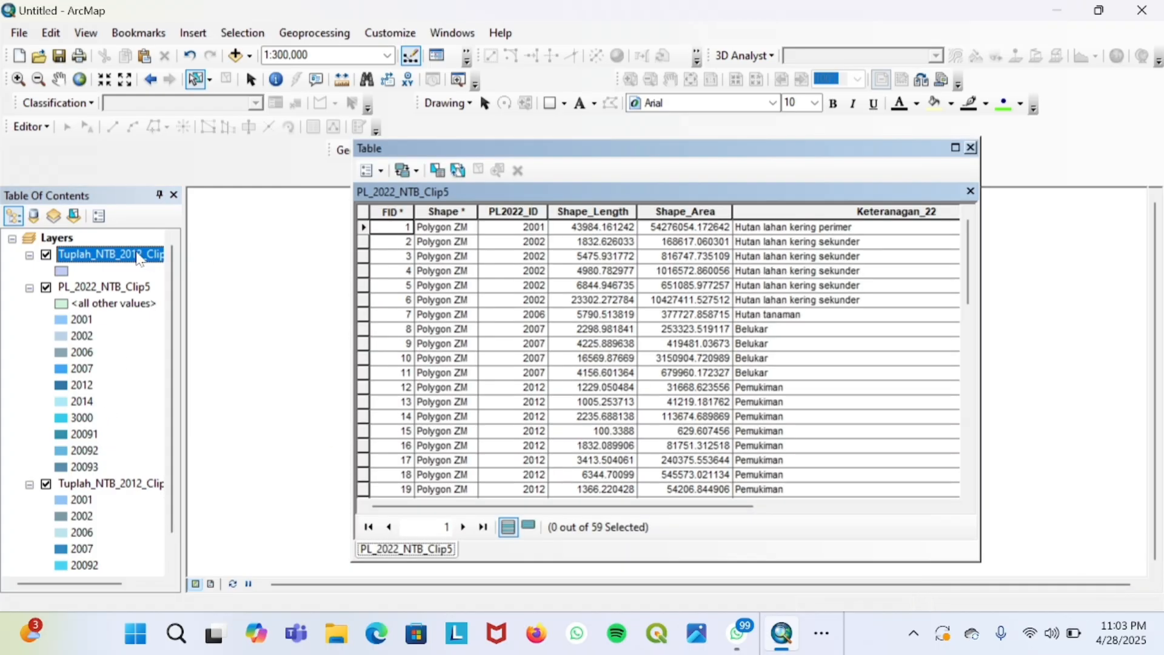
Open the attribute table of the Tuplah_NTB_2012_Clip3_Inters layer.
right_click(139, 257)
left_click(217, 274)
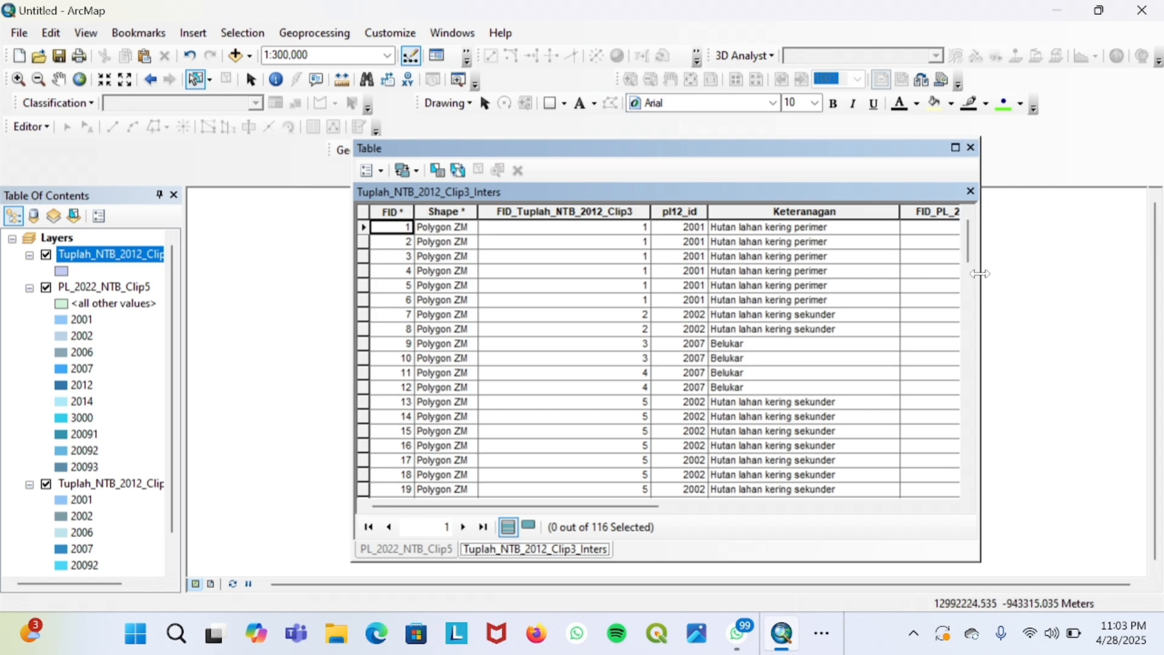
Widen the attribute table of Tuplah_NTB_2012_Clip3_Inters and delete its FID_PL_2022_NTB_Clip5 field.
left_click_drag(980, 258, 1142, 257)
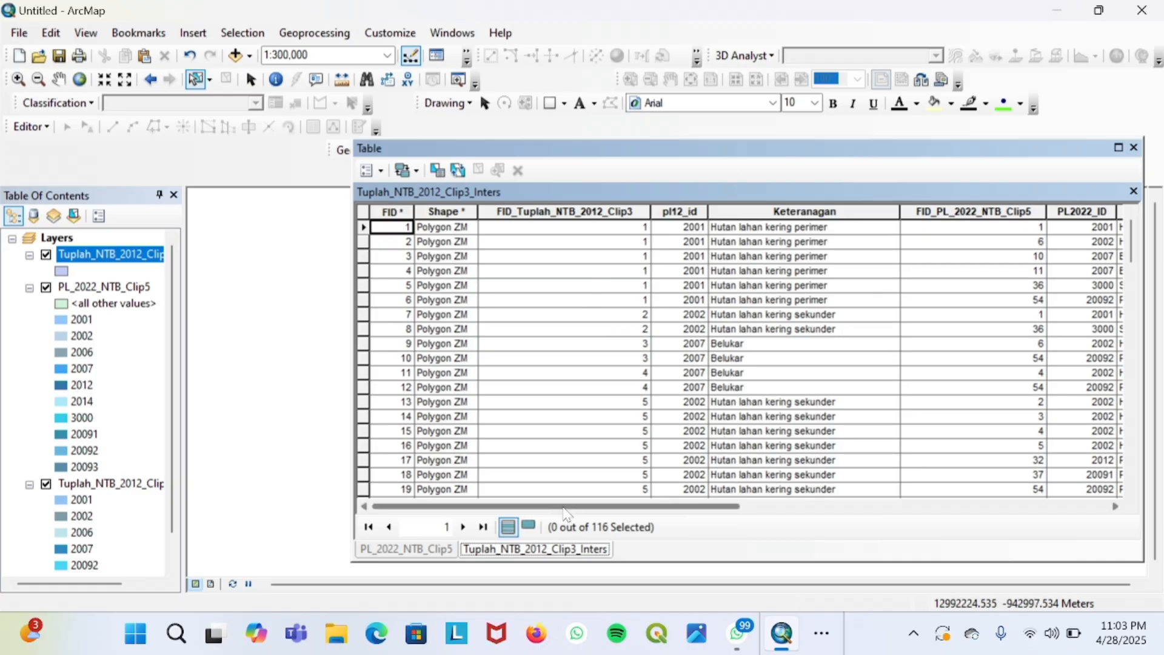
left_click_drag(565, 514, 460, 523)
left_click_drag(665, 512, 930, 509)
left_click_drag(931, 507, 654, 507)
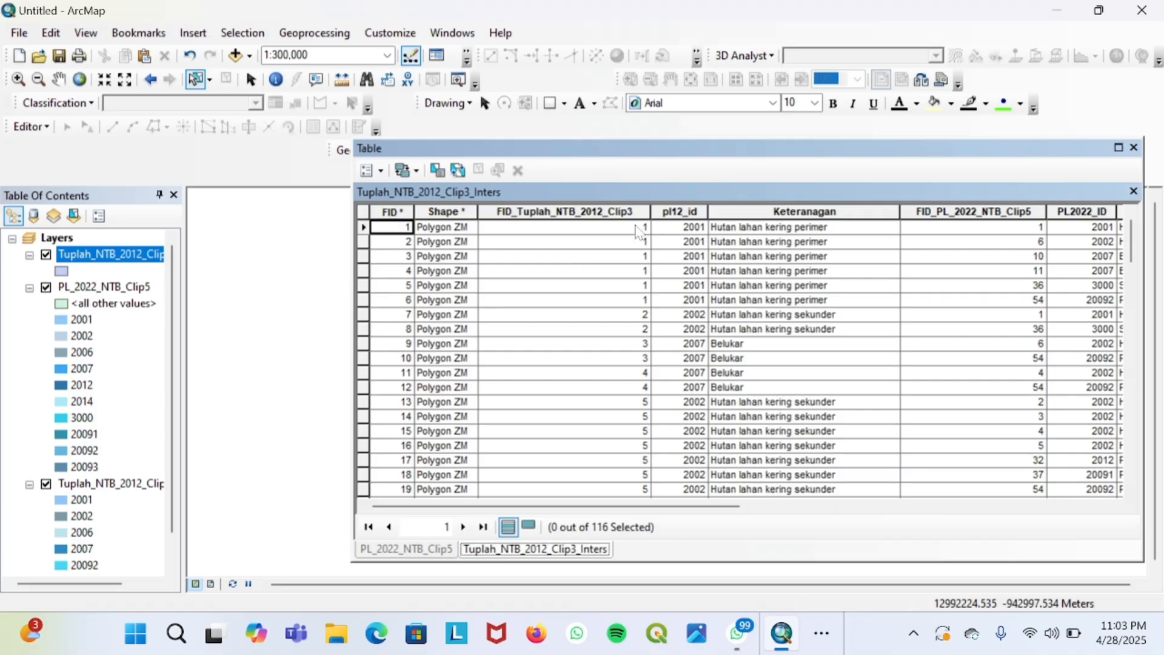
right_click(976, 211)
left_click(1031, 410)
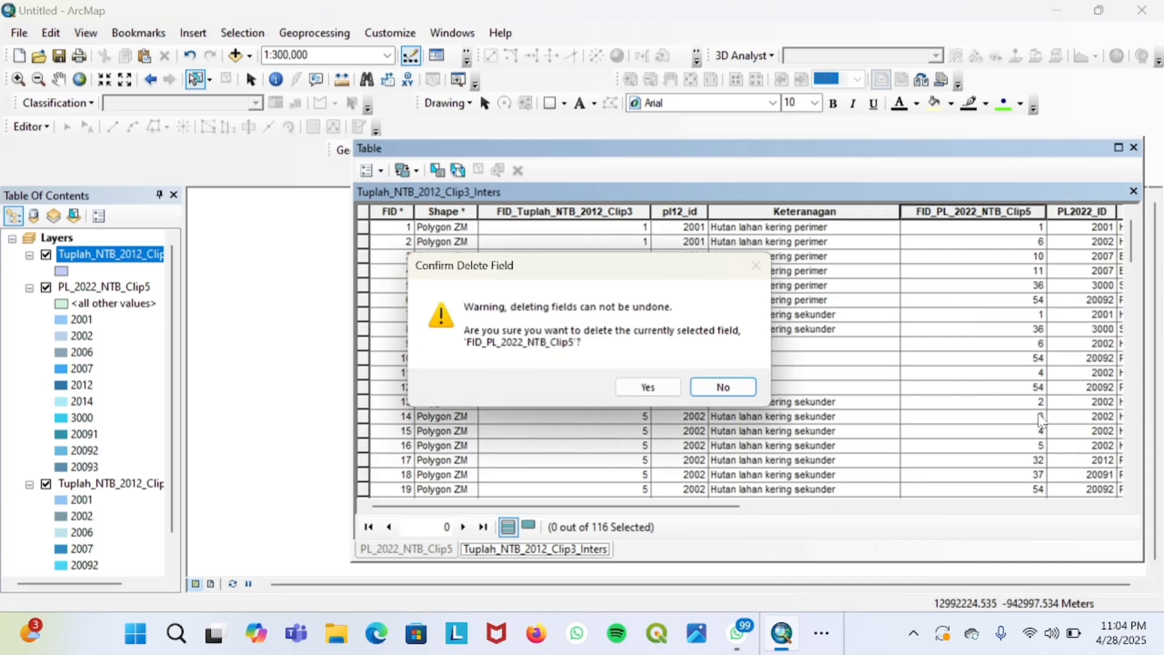
left_click(648, 388)
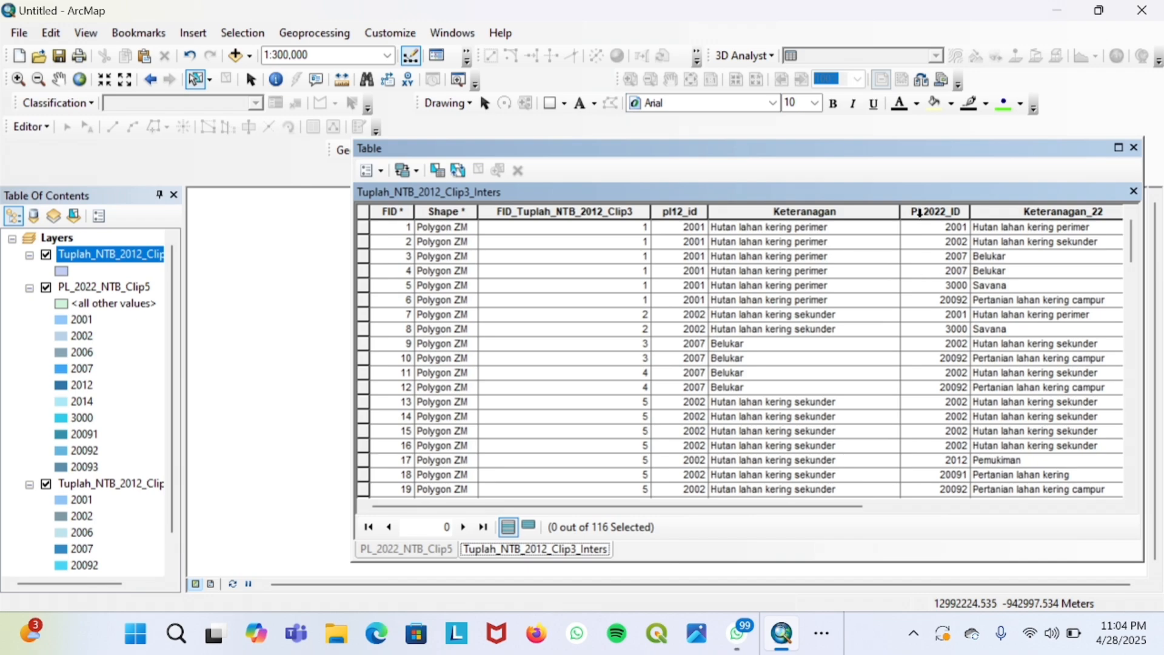
Delete the PL2022_ID and FID_Tuplah_NTB_2012_Clip3 fields from the intersect layer's attribute table.
right_click(947, 213)
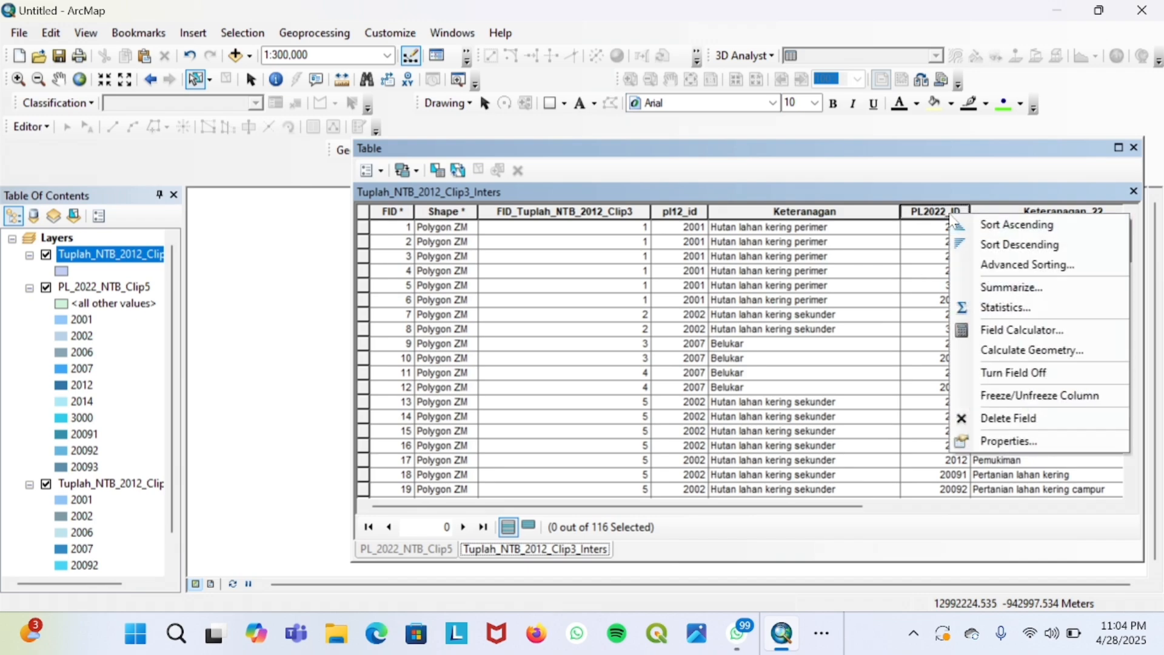
left_click(1025, 417)
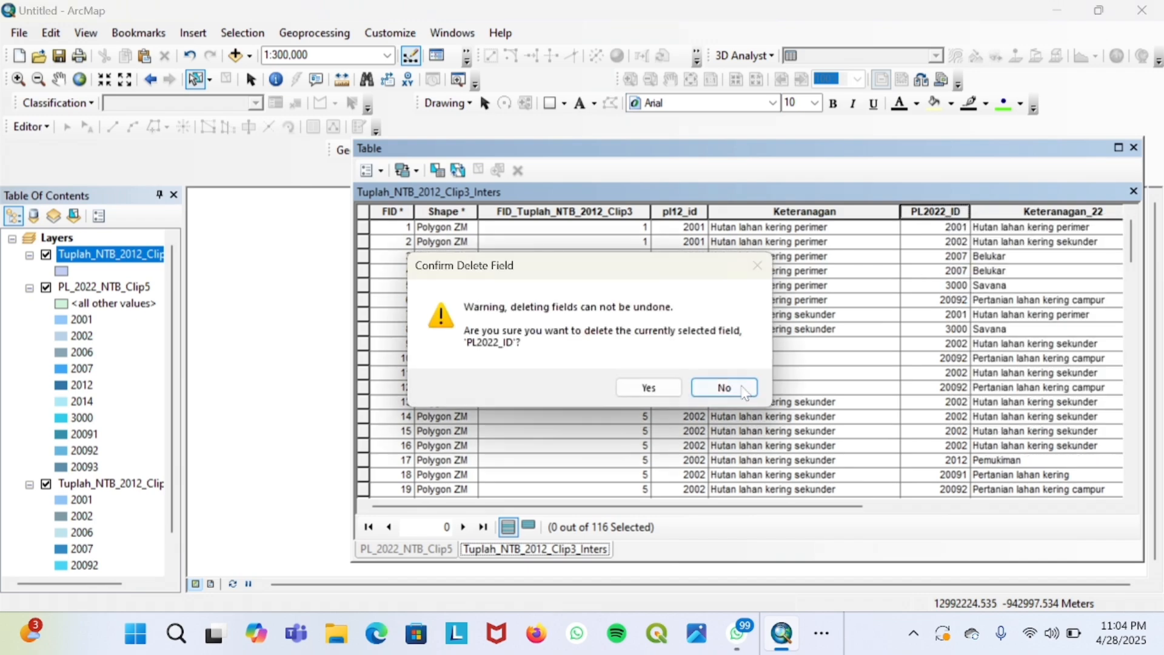
left_click(661, 389)
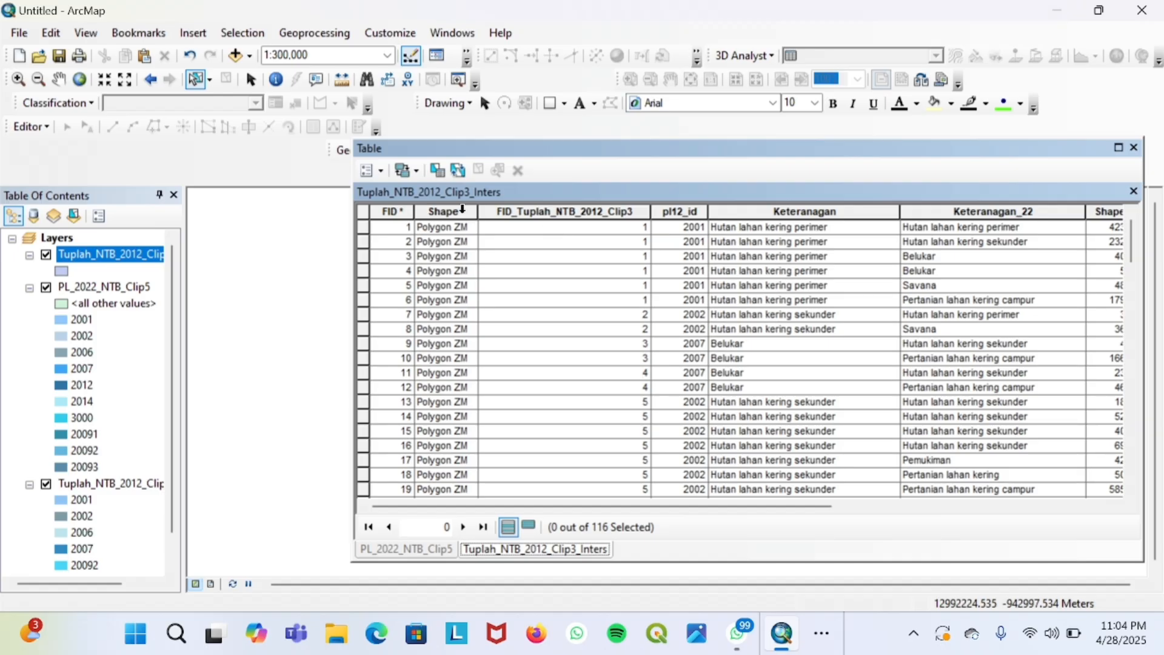
right_click(462, 210)
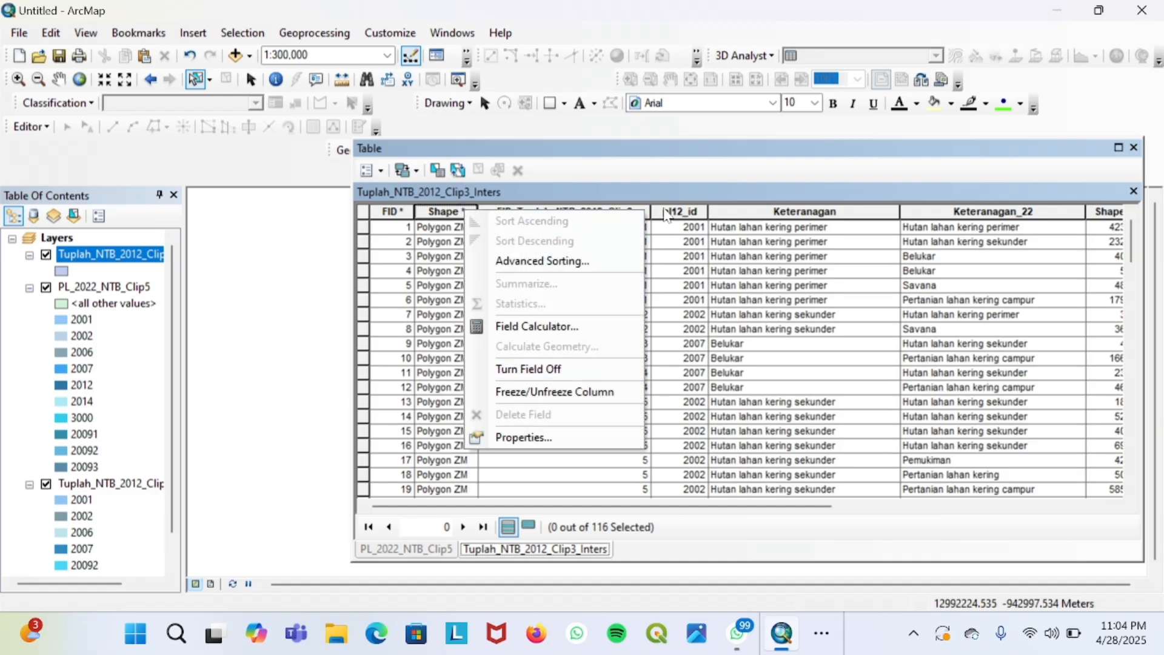
left_click(662, 225)
left_click(631, 212)
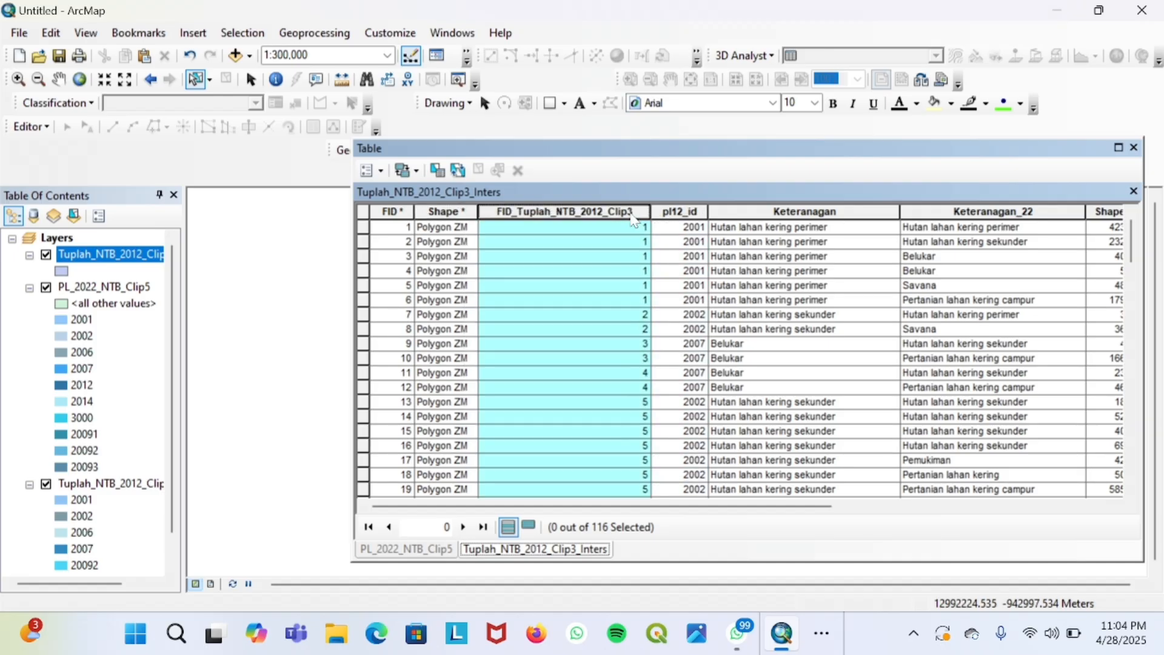
right_click(631, 212)
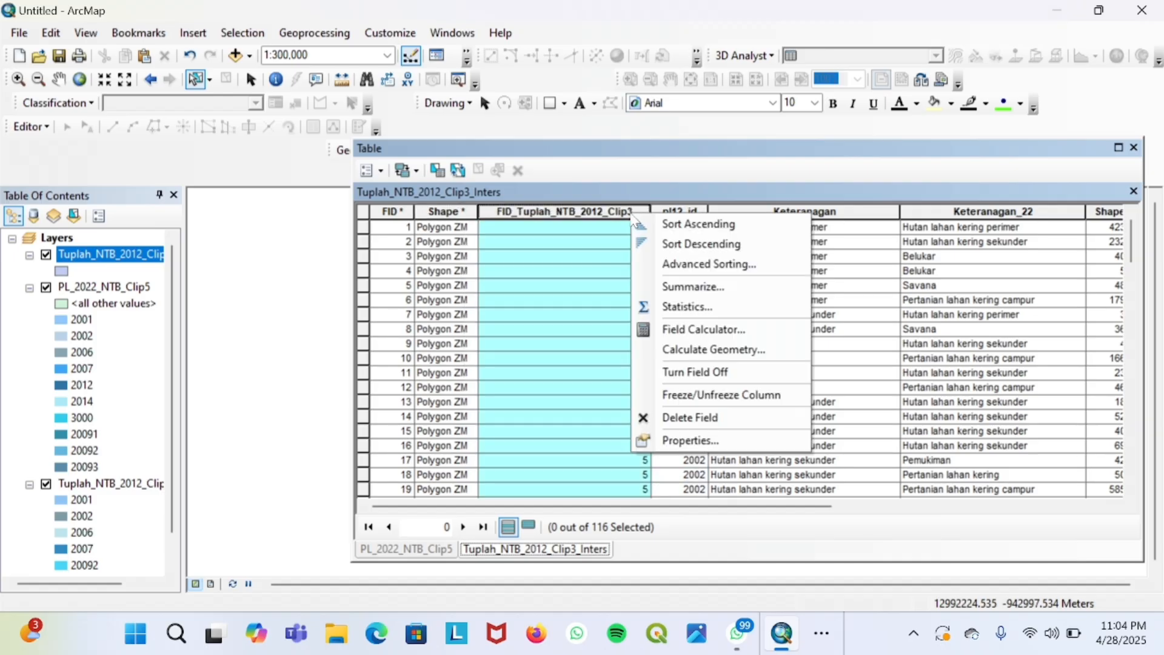
left_click(656, 419)
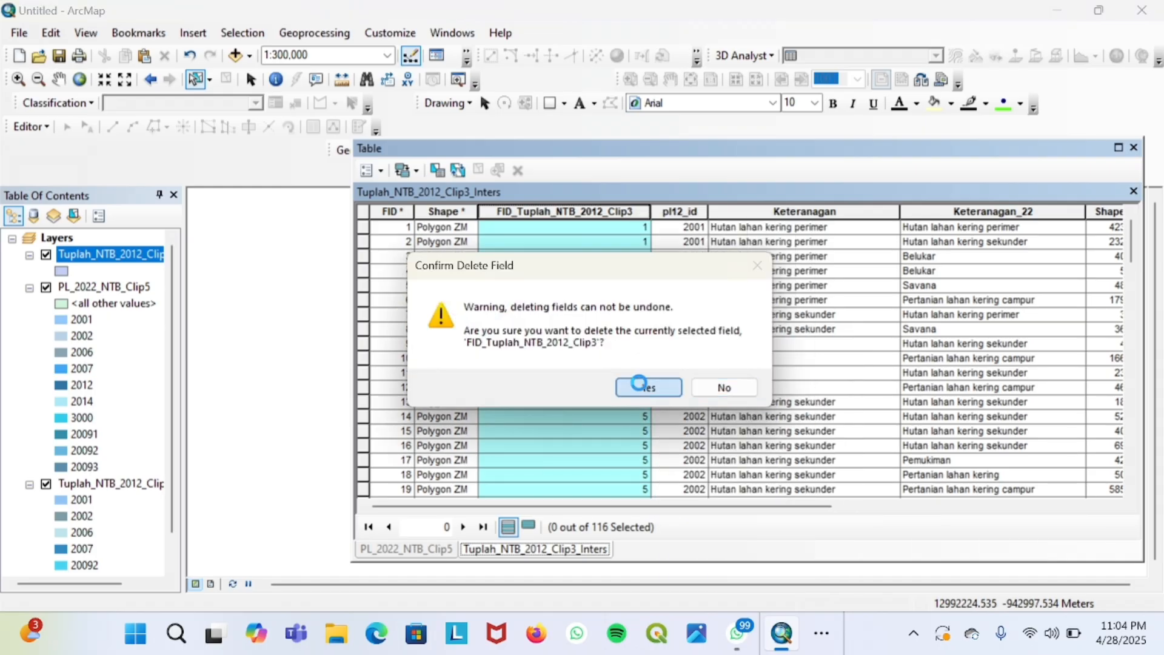
left_click(642, 389)
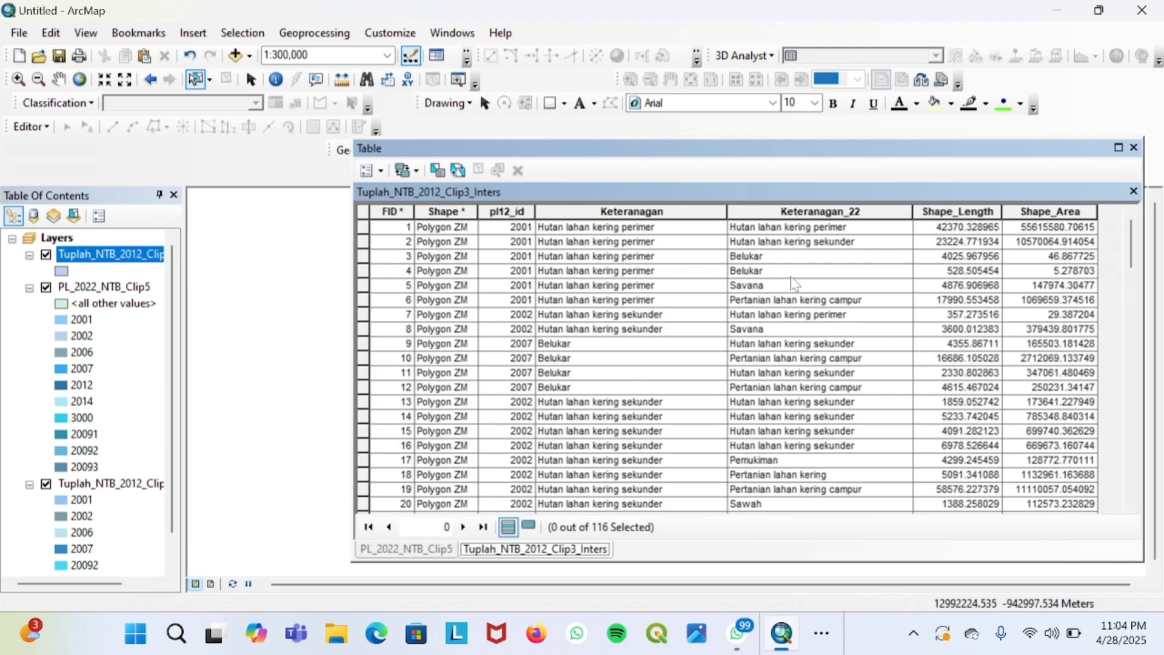
right_click(978, 214)
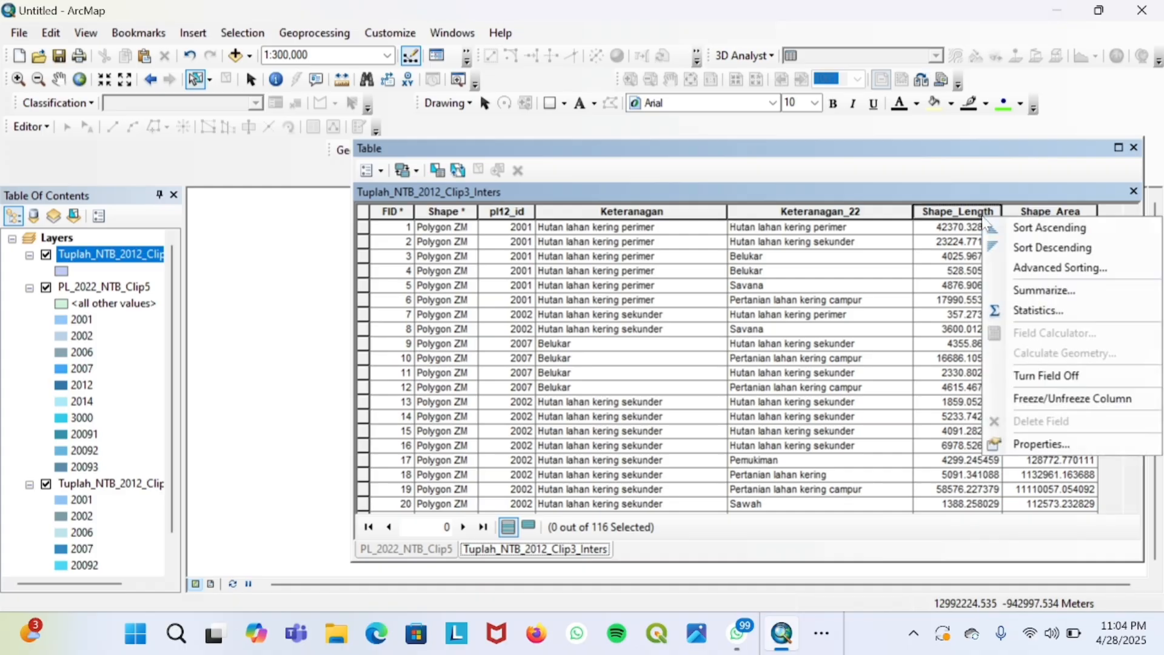
left_click(959, 217)
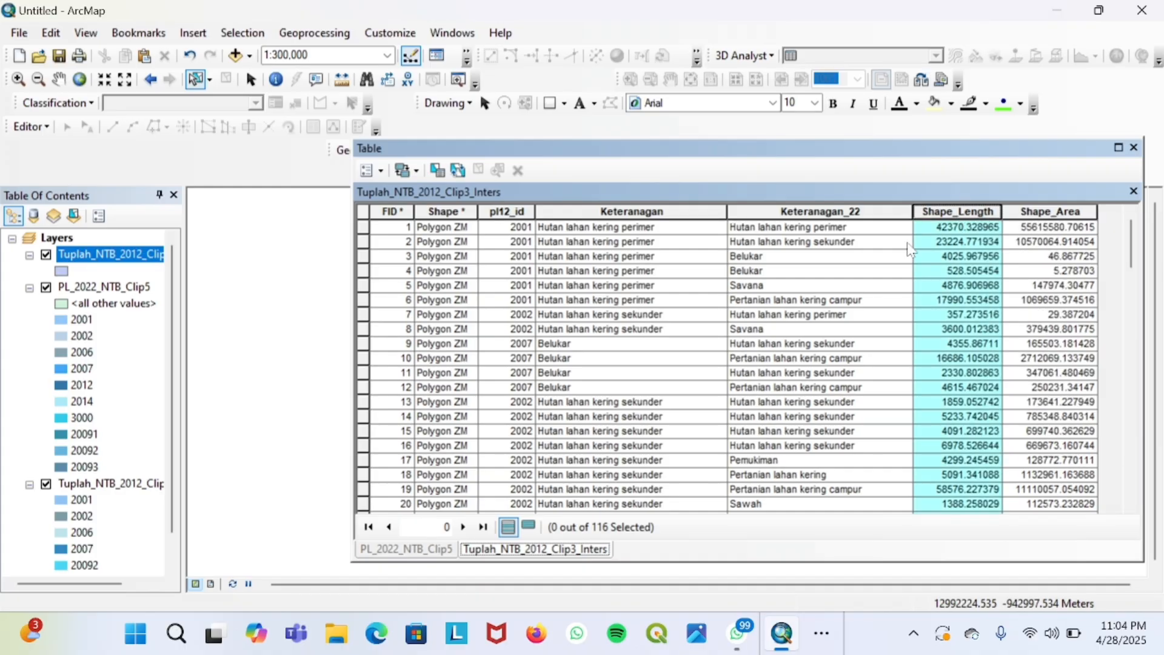
left_click(887, 256)
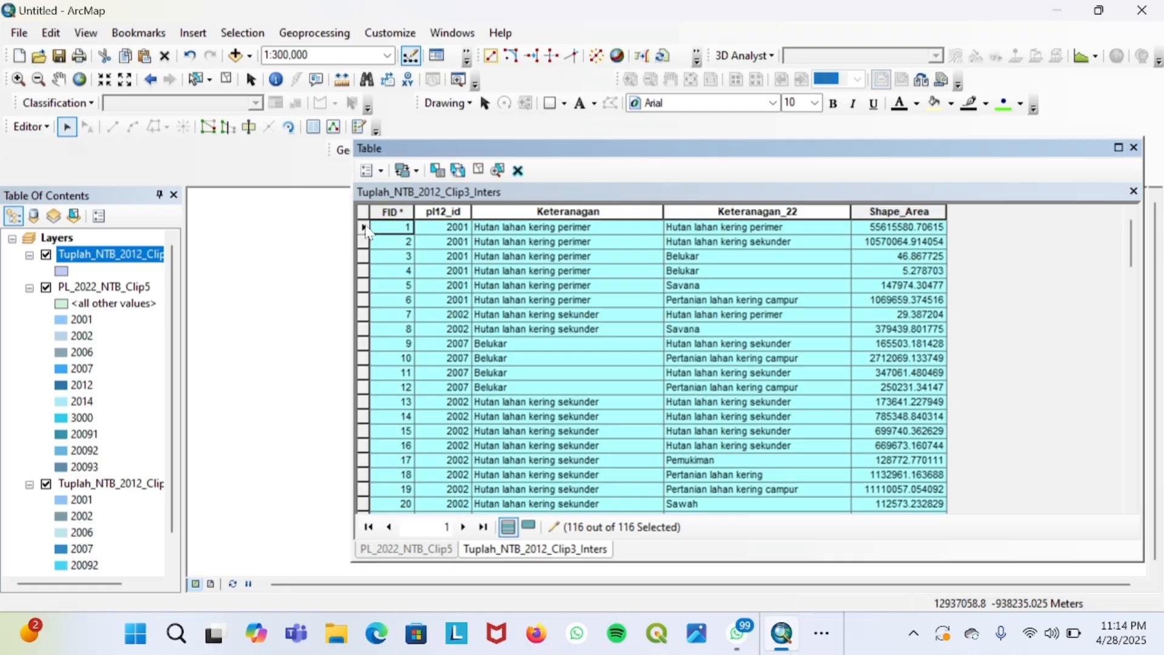
Copy all selected records of the intersect attribute table and paste them at cell A1 of the Table1 sheet in Excel.
right_click(366, 230)
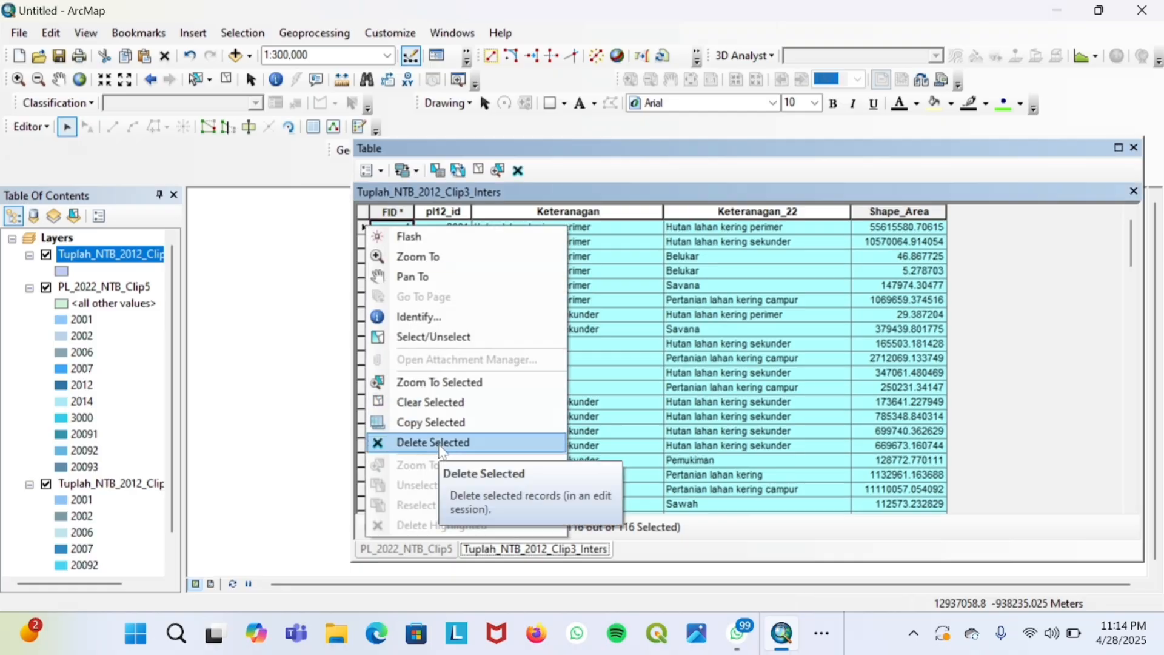
left_click(436, 423)
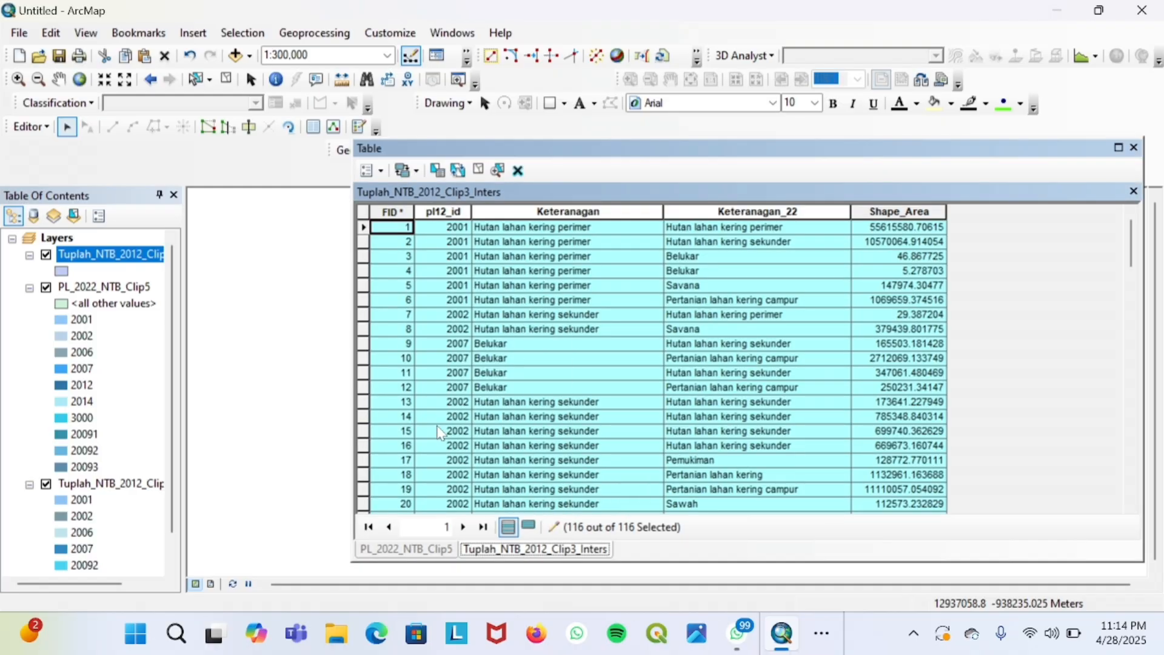
left_click(821, 633)
double_click(867, 582)
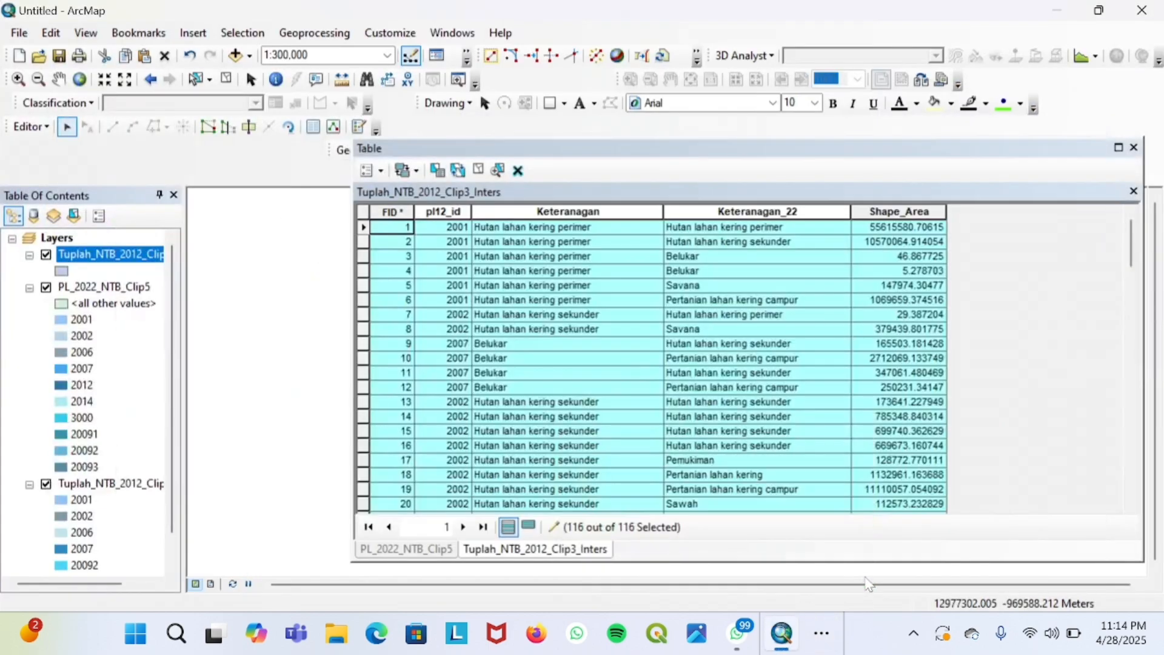
left_click(823, 632)
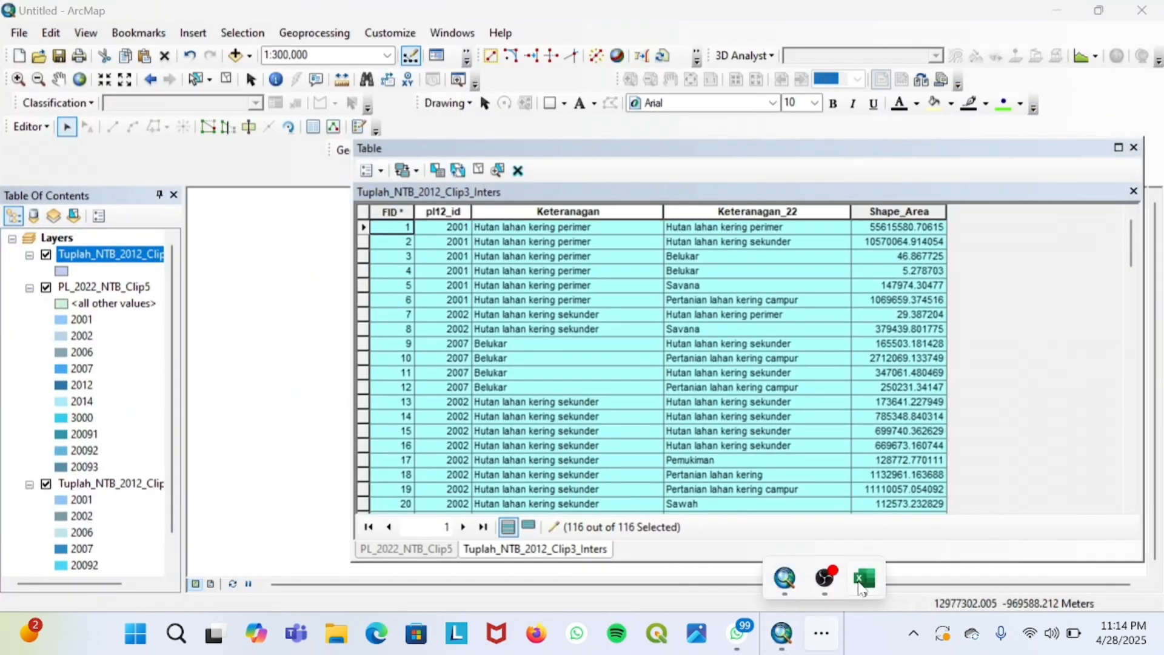
left_click(863, 580)
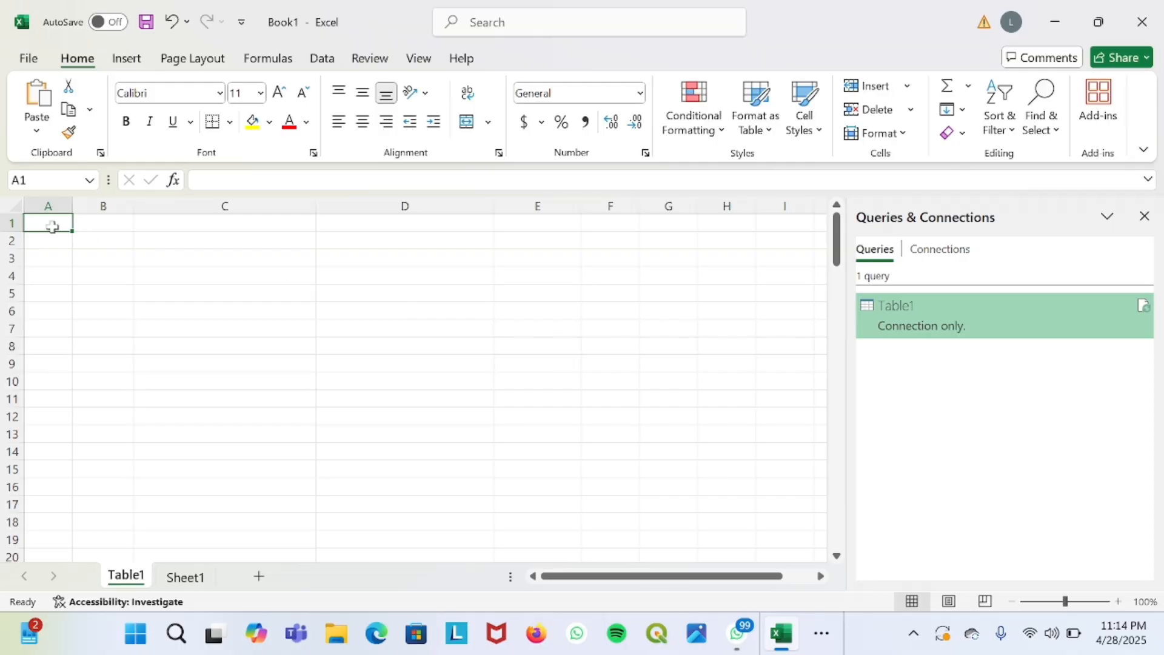
key("ctrl+v")
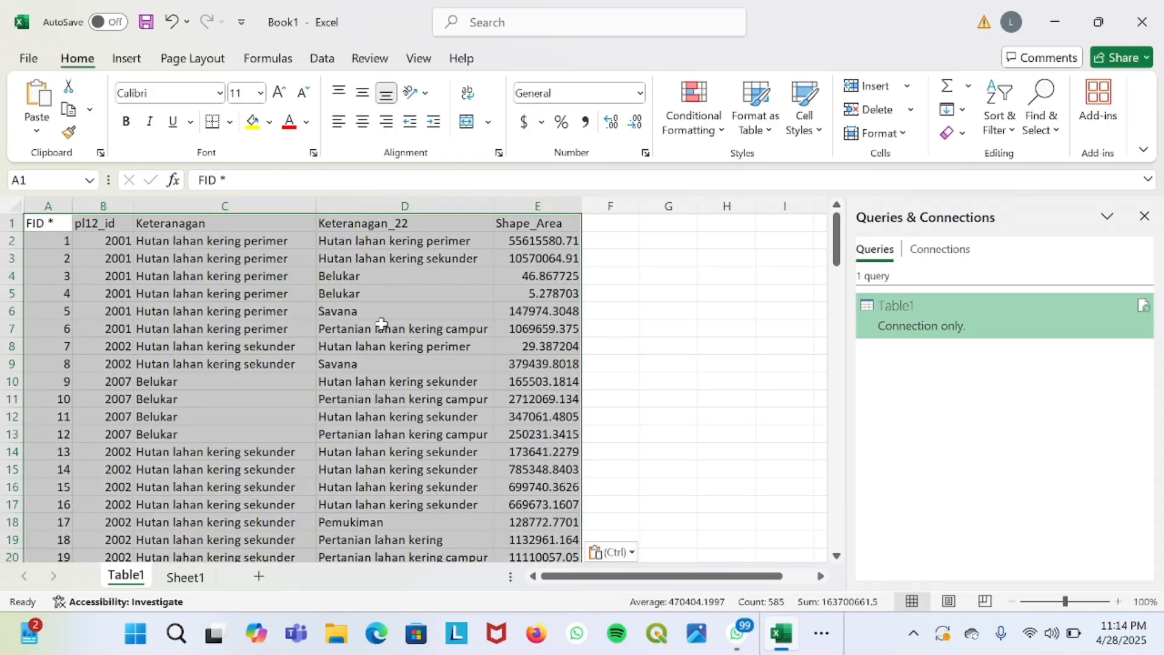
Delete the pl12_id column from the pasted data and widen the Keteranagan column to fit its descriptions.
left_click(259, 240)
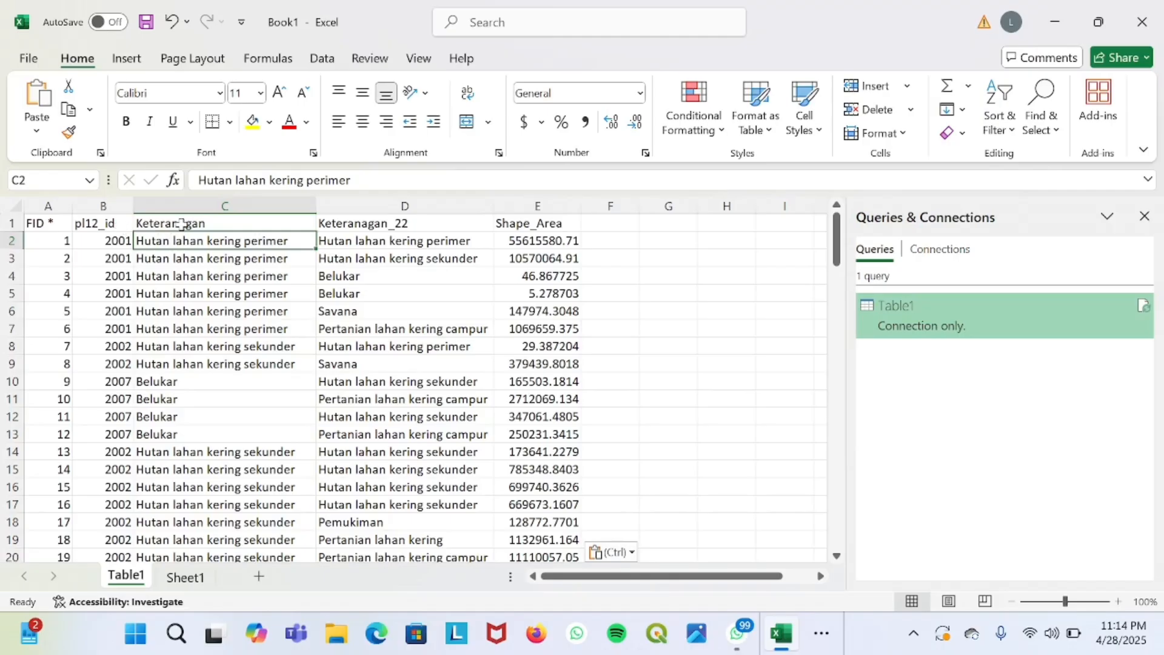
right_click(103, 207)
left_click(159, 365)
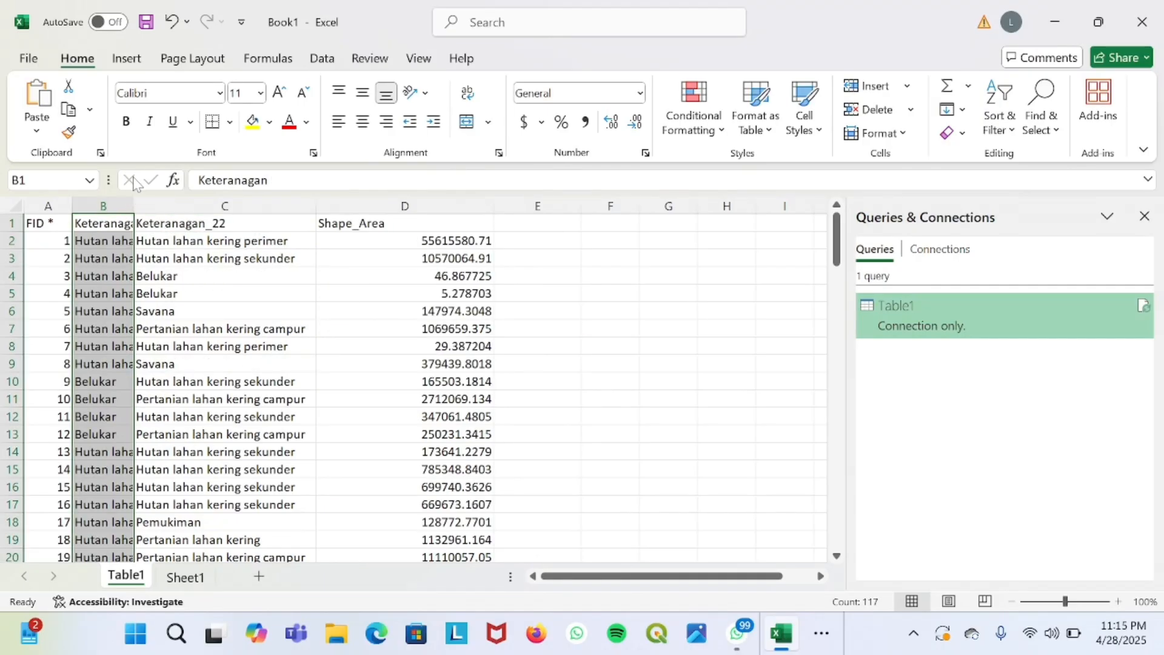
left_click_drag(132, 205, 255, 206)
Rename the header in cell B1 as "Keteranagan 12" and narrow the Shape_Area column to fit its values.
left_click(191, 221)
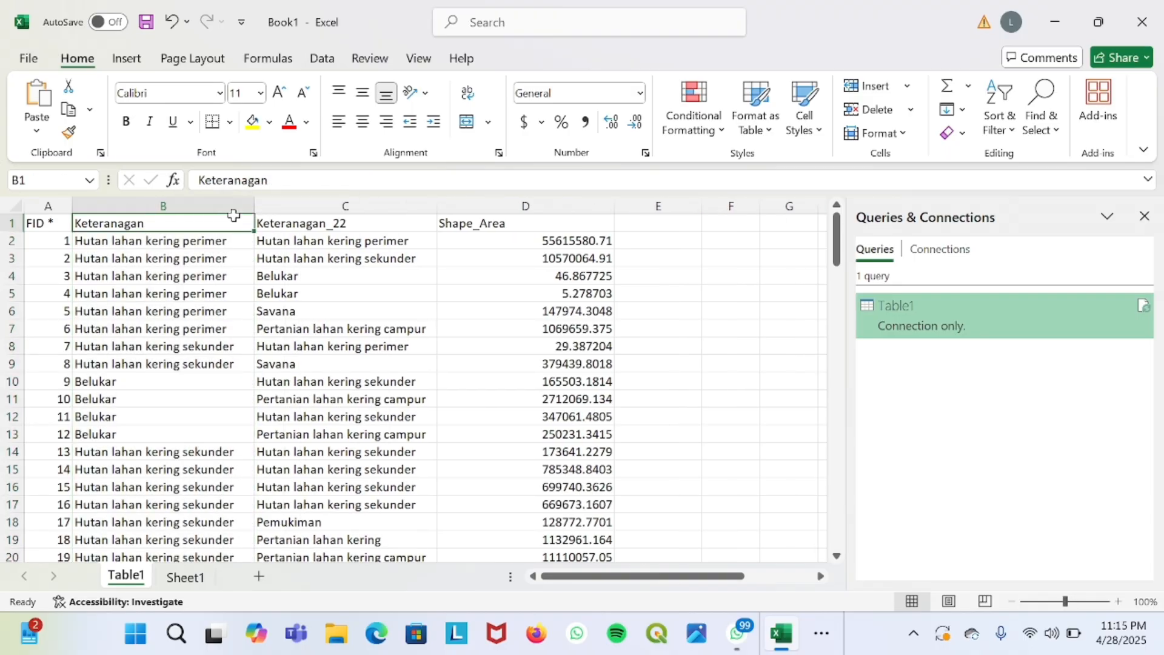
left_click(269, 181)
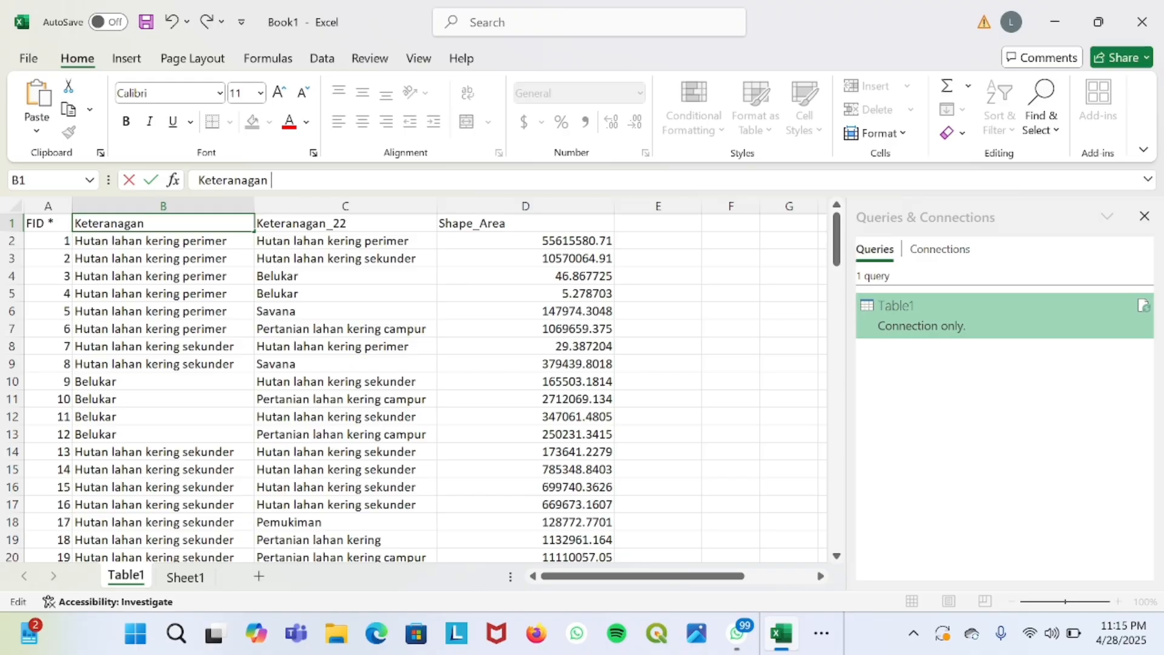
left_click(667, 341)
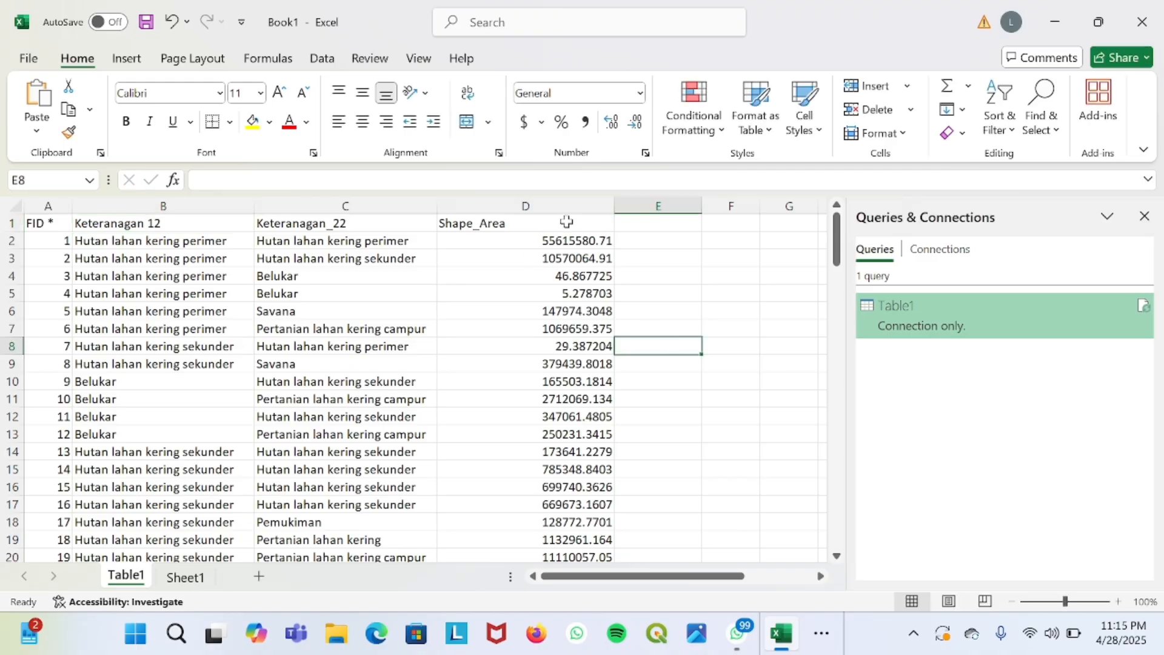
left_click(85, 223)
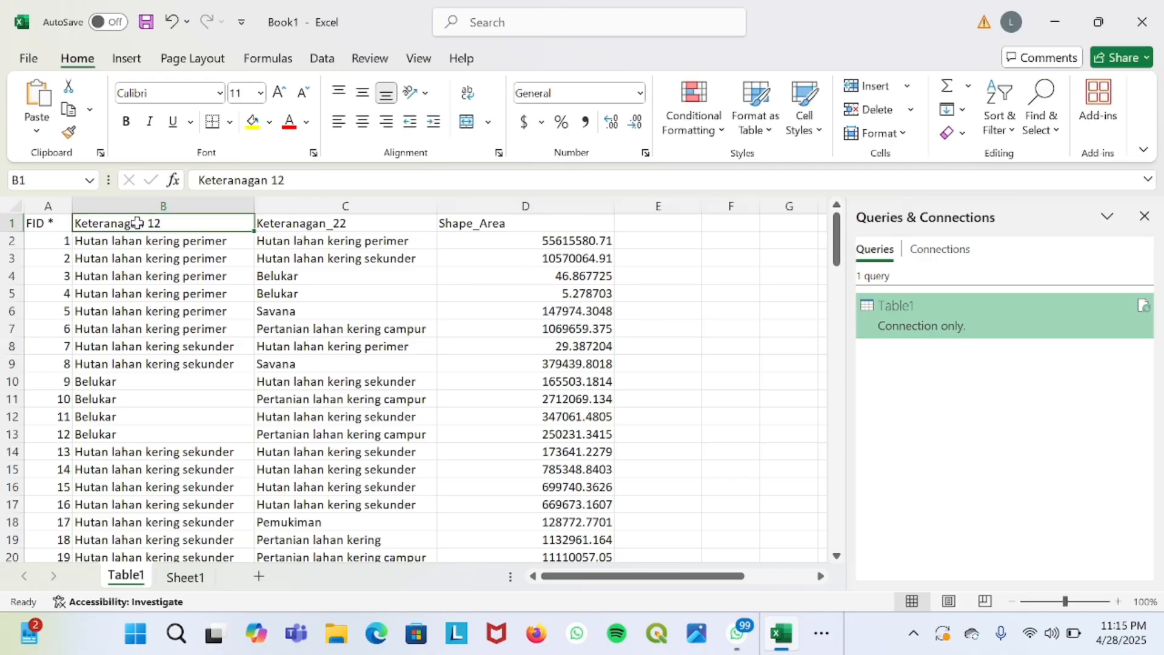
left_click_drag(48, 221, 588, 223)
right_click(587, 222)
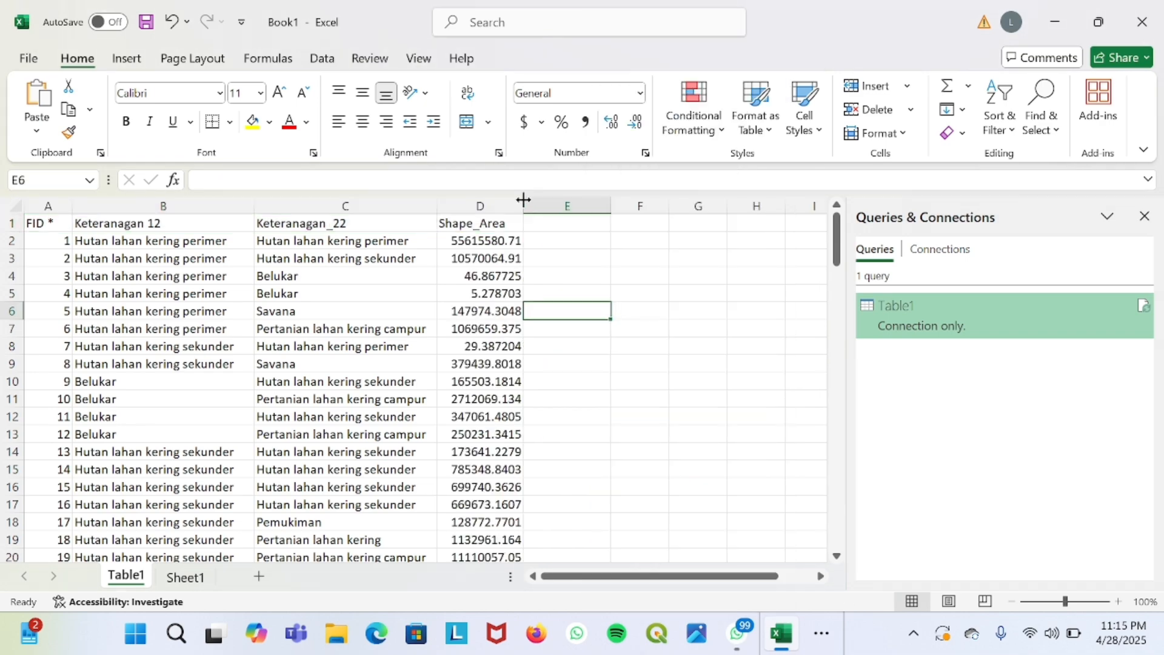
Insert a PivotTable from range Table1!$A$1:$D$117 on the existing worksheet at cell E6.
left_click(133, 62)
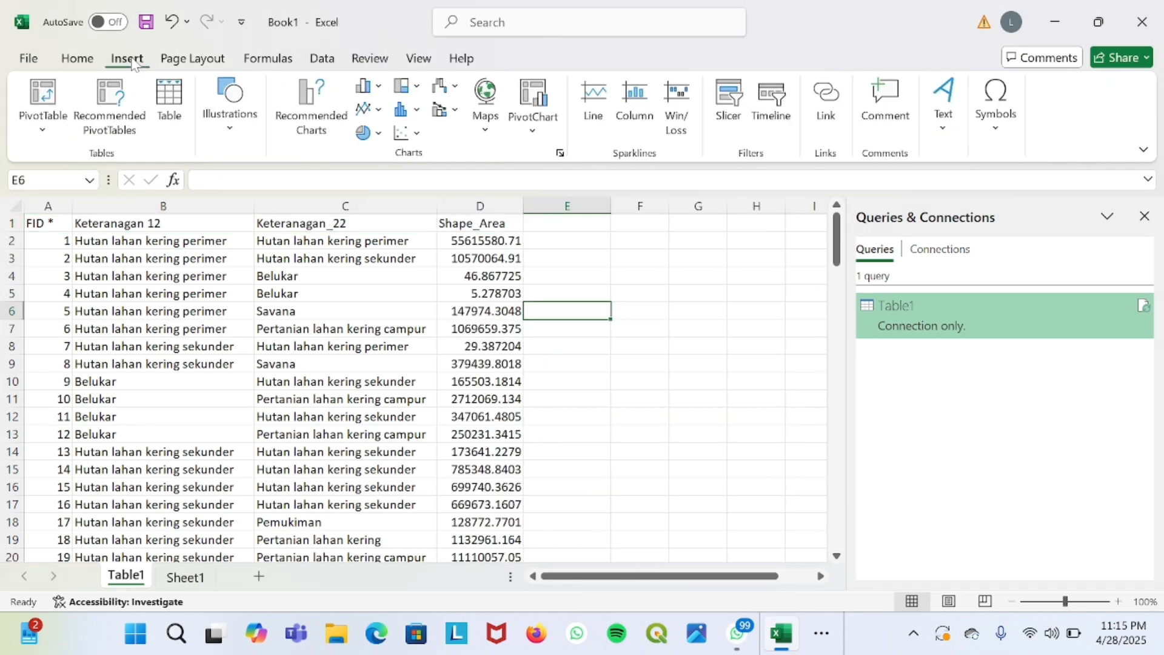
left_click(43, 104)
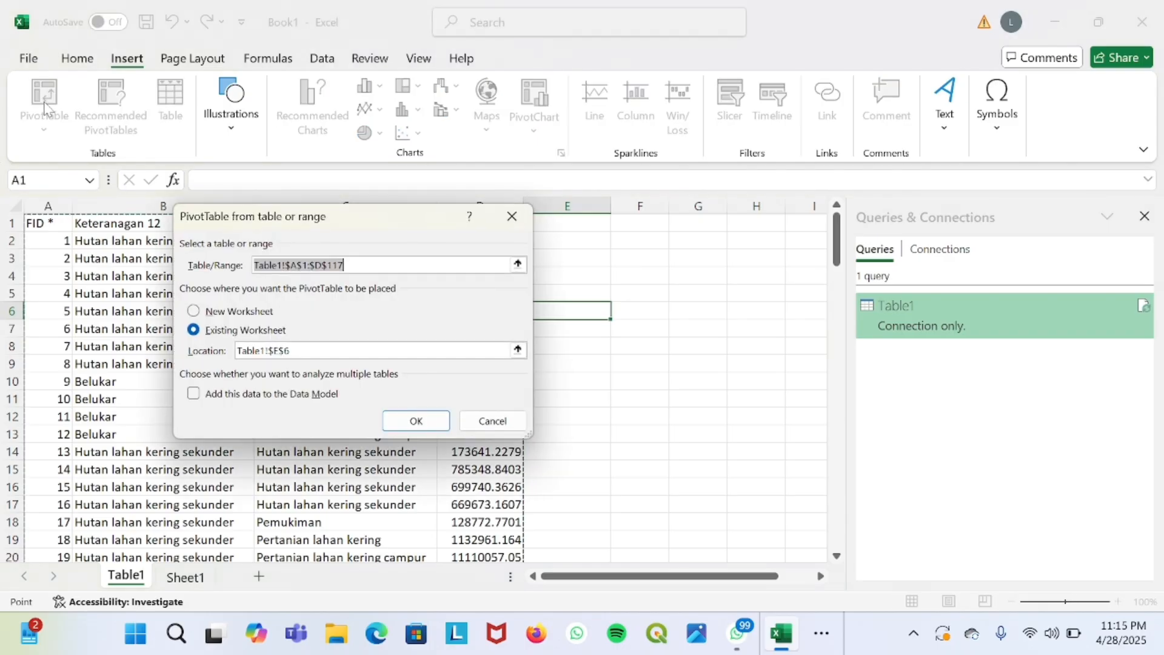
left_click(416, 422)
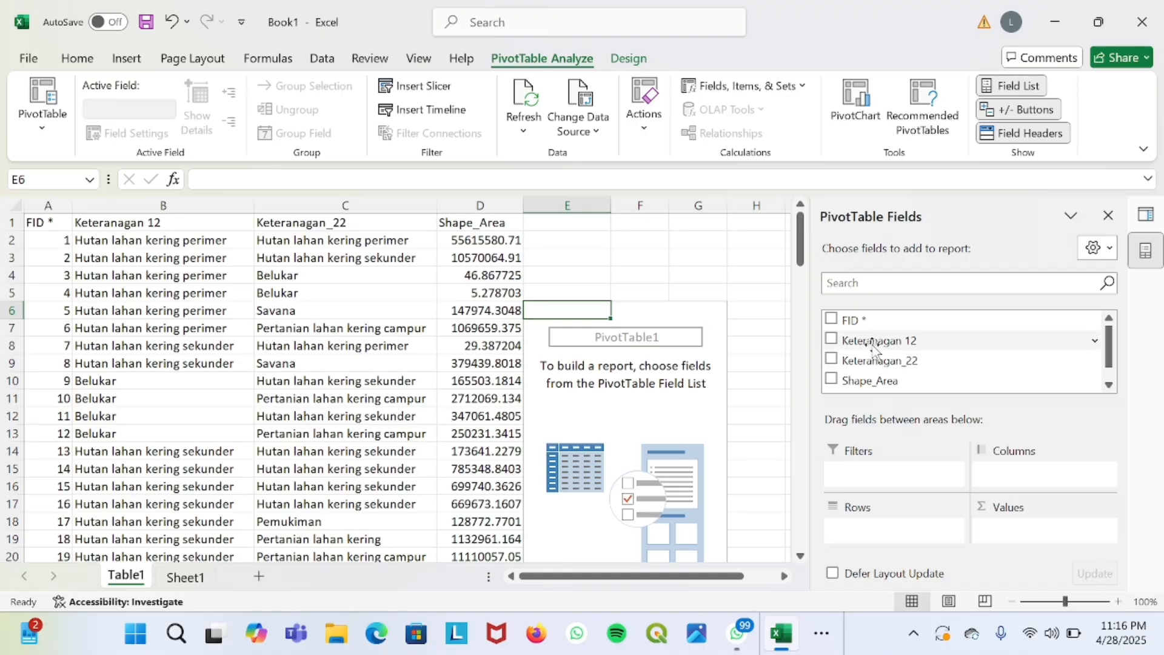
Build the PivotTable with Keteranagan 12 as rows, Keteranagan_22 as columns and the sum of Shape_Area as values.
scroll(876, 357, "down", 1)
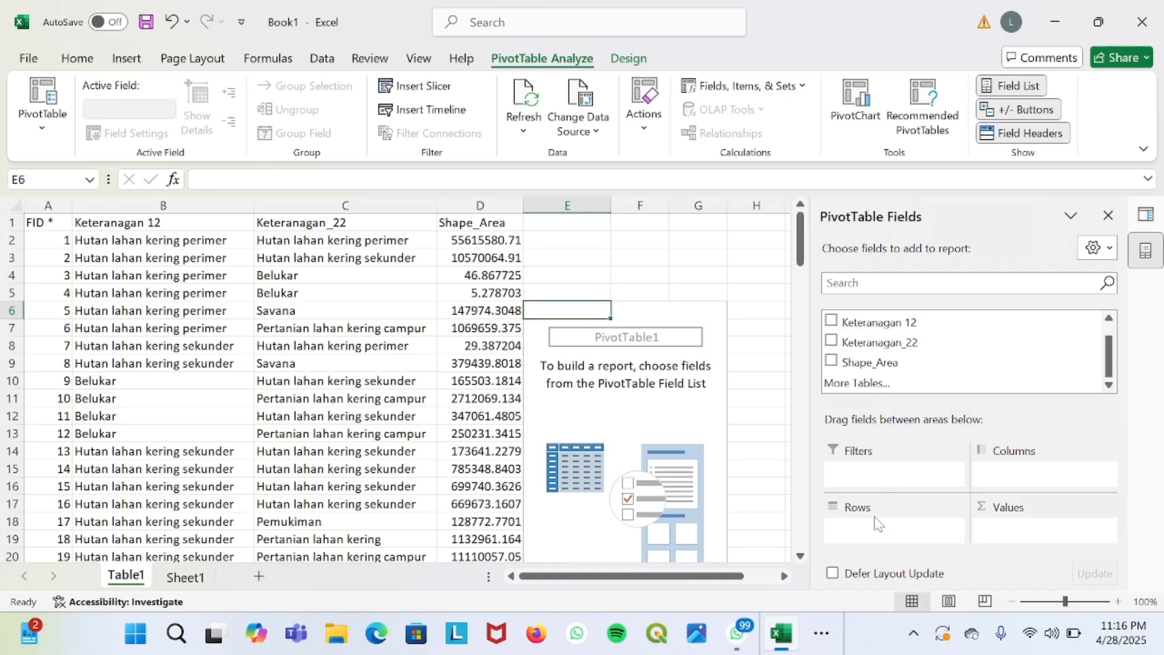
left_click_drag(880, 323, 857, 527)
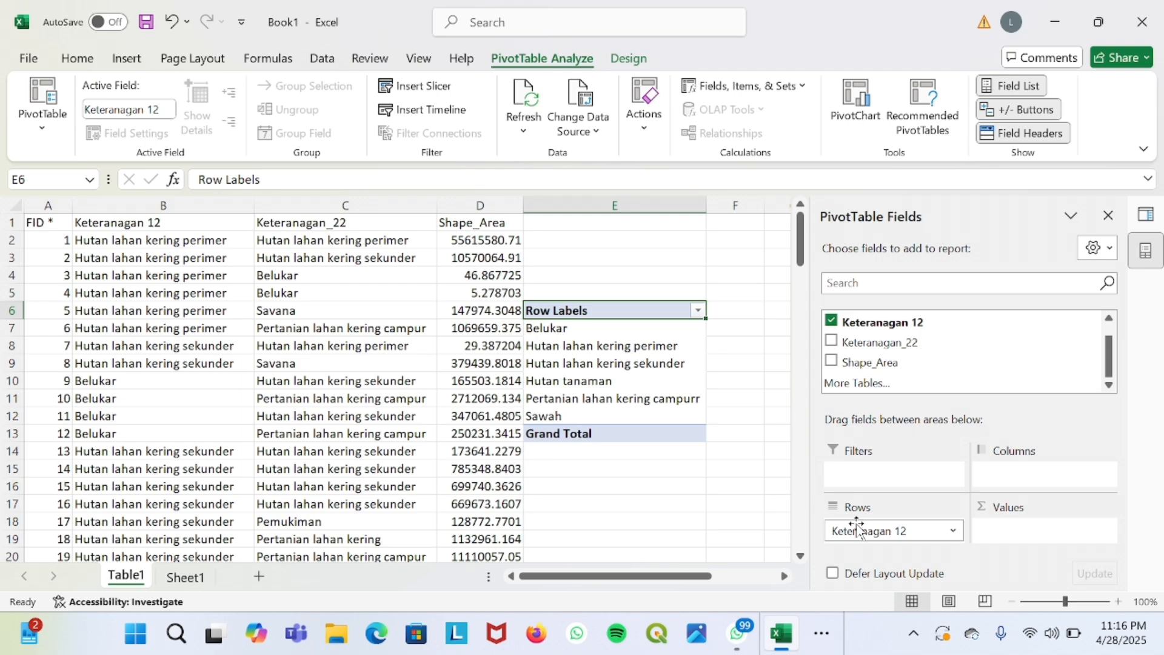
left_click_drag(897, 343, 1011, 479)
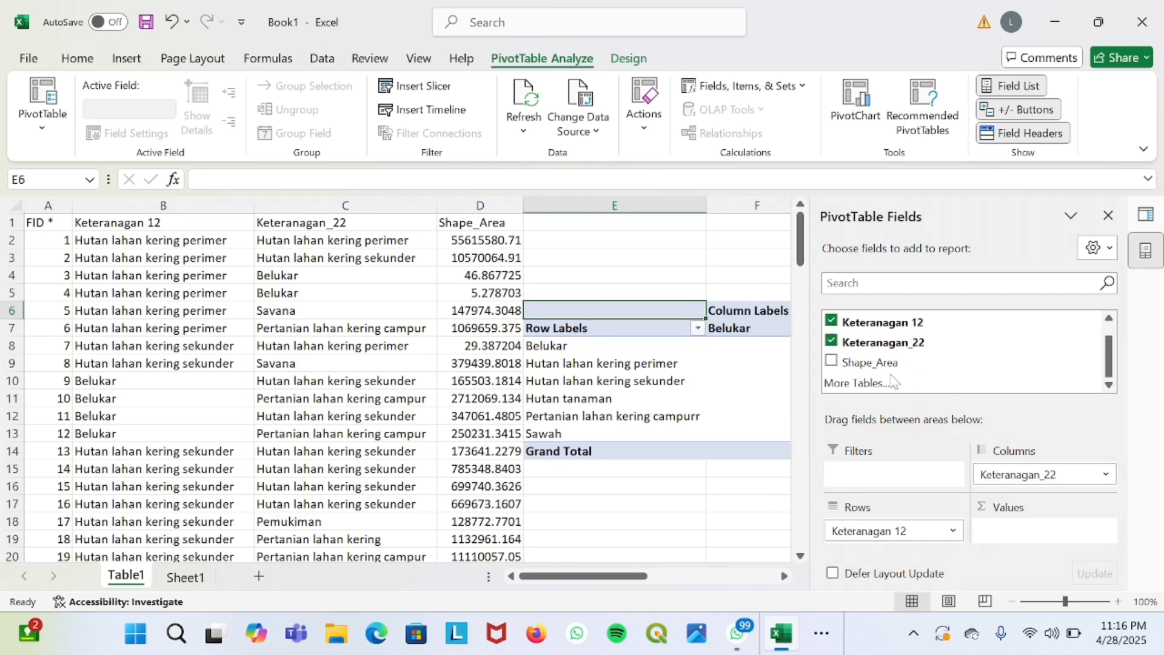
left_click_drag(879, 364, 1017, 532)
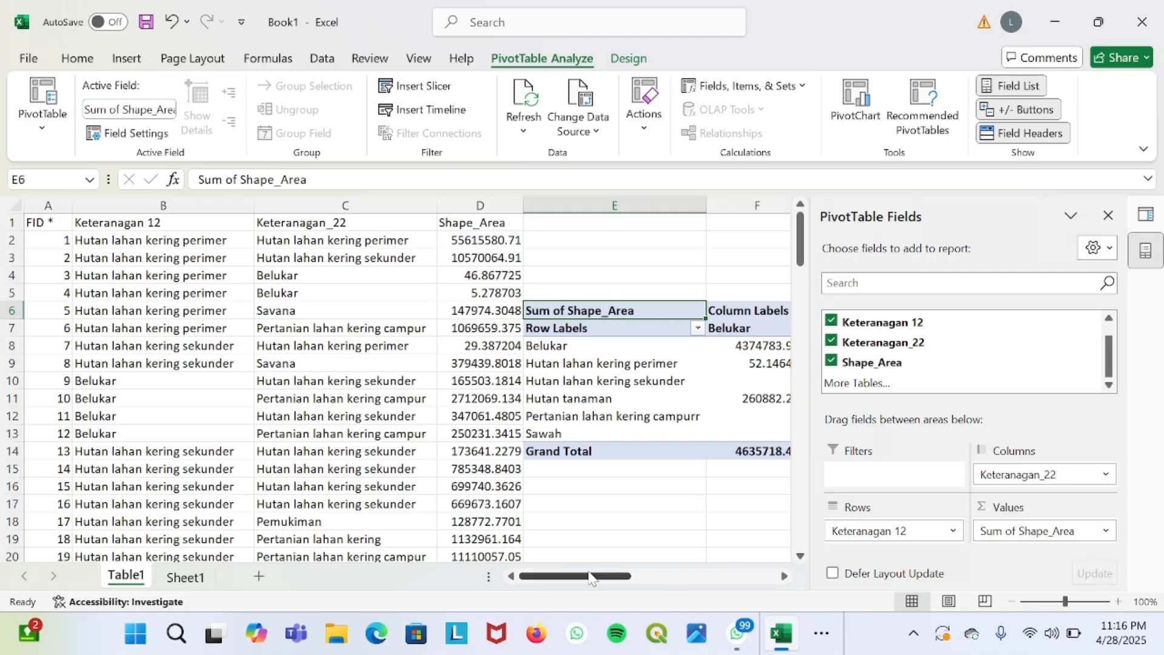
Examine the PivotTable matrix from the Belukar column to Grand Total, comparing the 2012 land cover rows with the 2022 columns.
scroll(787, 579, "right", 10)
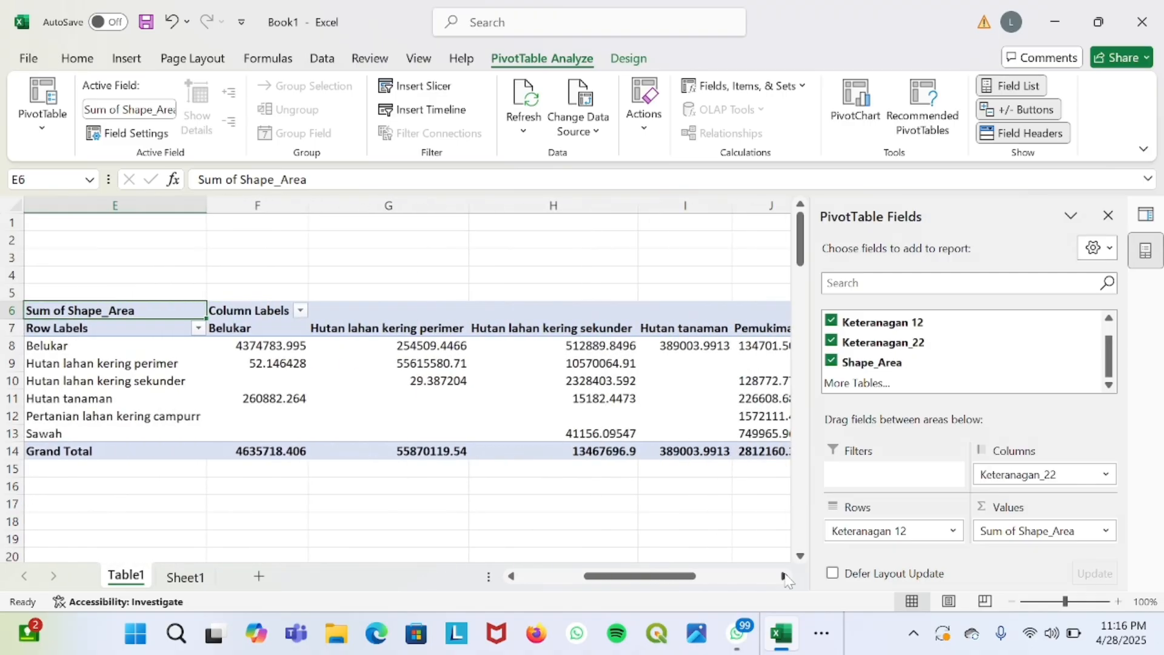
scroll(786, 579, "right", 1)
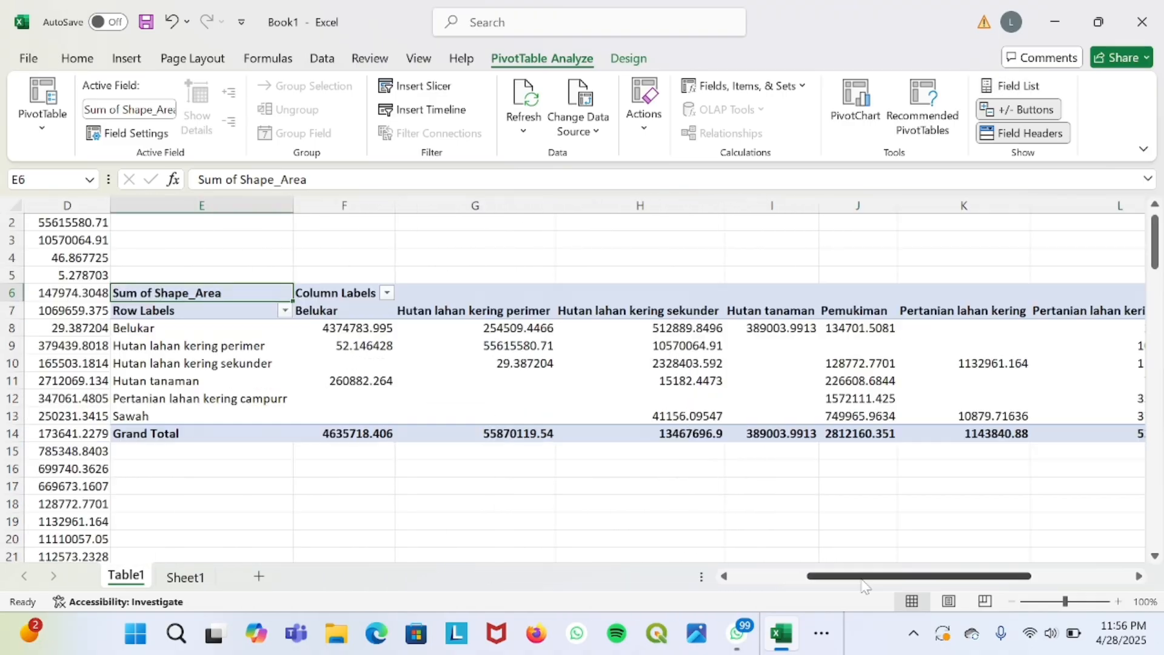
mouse_move(365, 429)
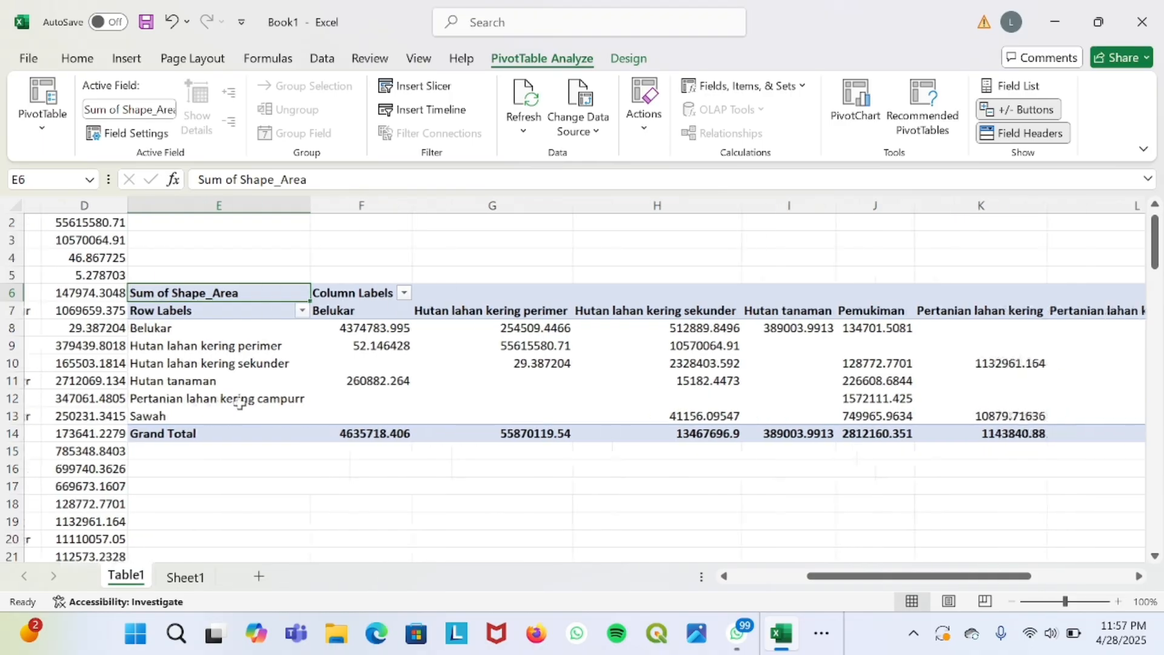
scroll(239, 403, "right", 10)
scroll(239, 404, "down", 1)
scroll(240, 403, "left", 8)
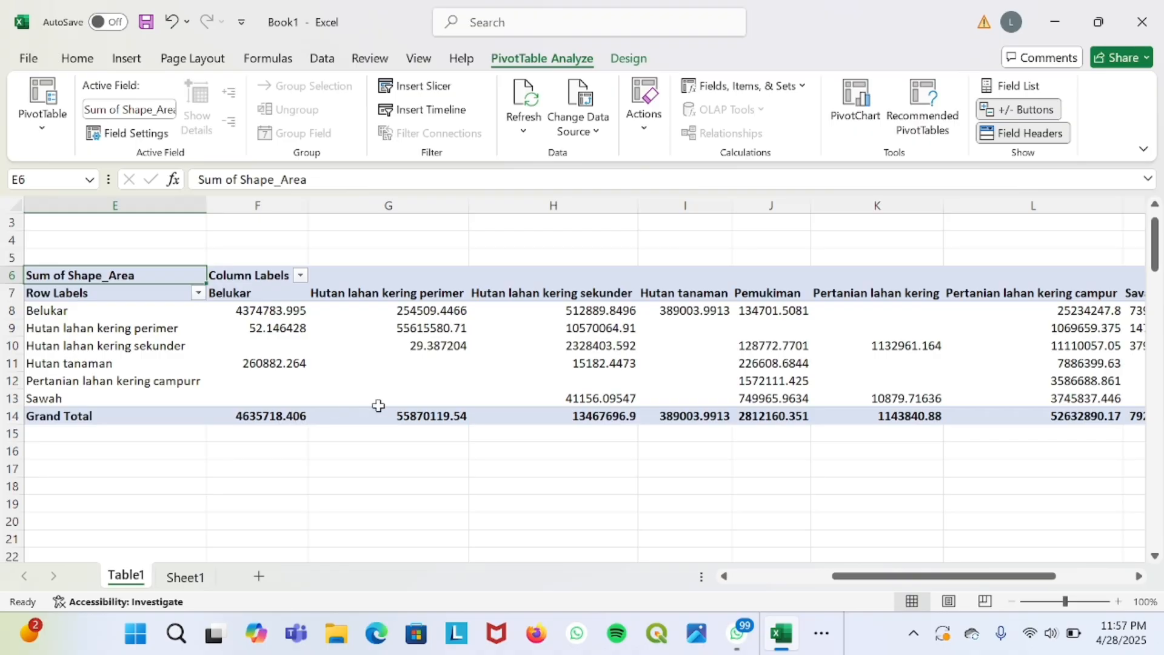
scroll(378, 407, "right", 3)
scroll(378, 406, "left", 1)
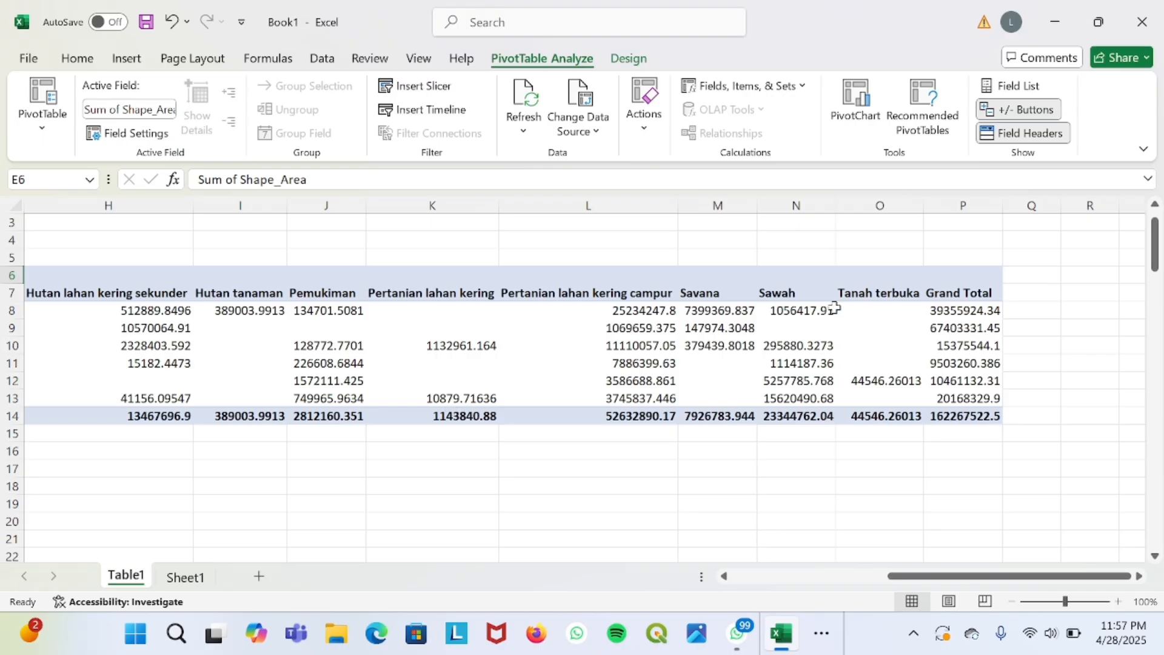
scroll(333, 362, "left", 5)
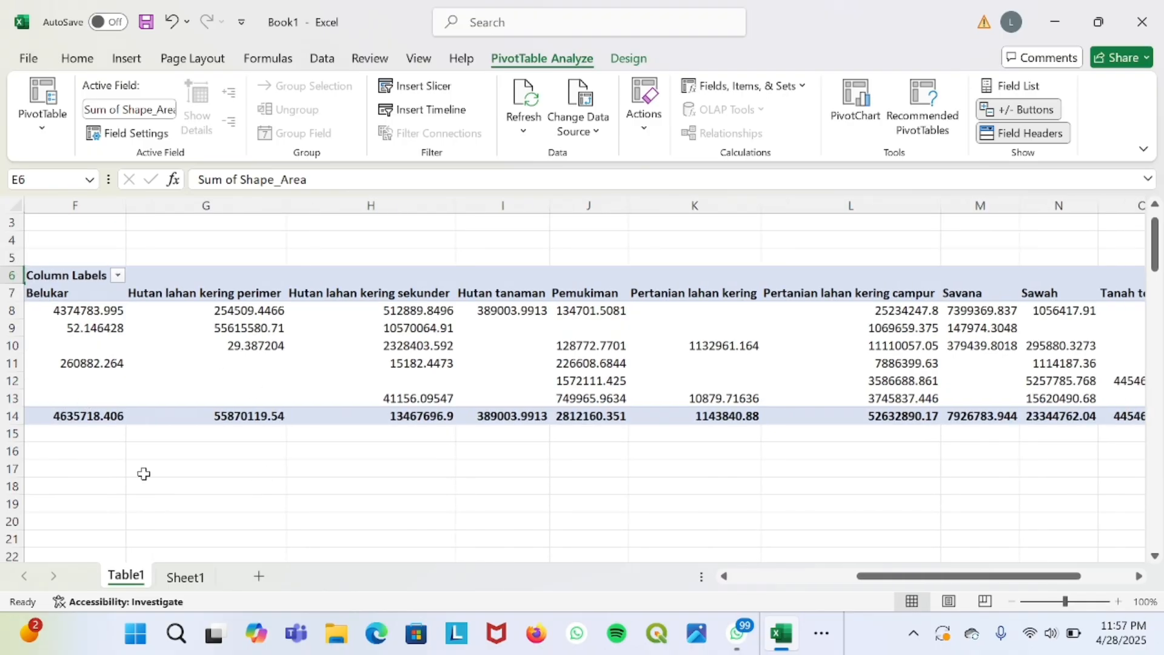
scroll(169, 363, "left", 3)
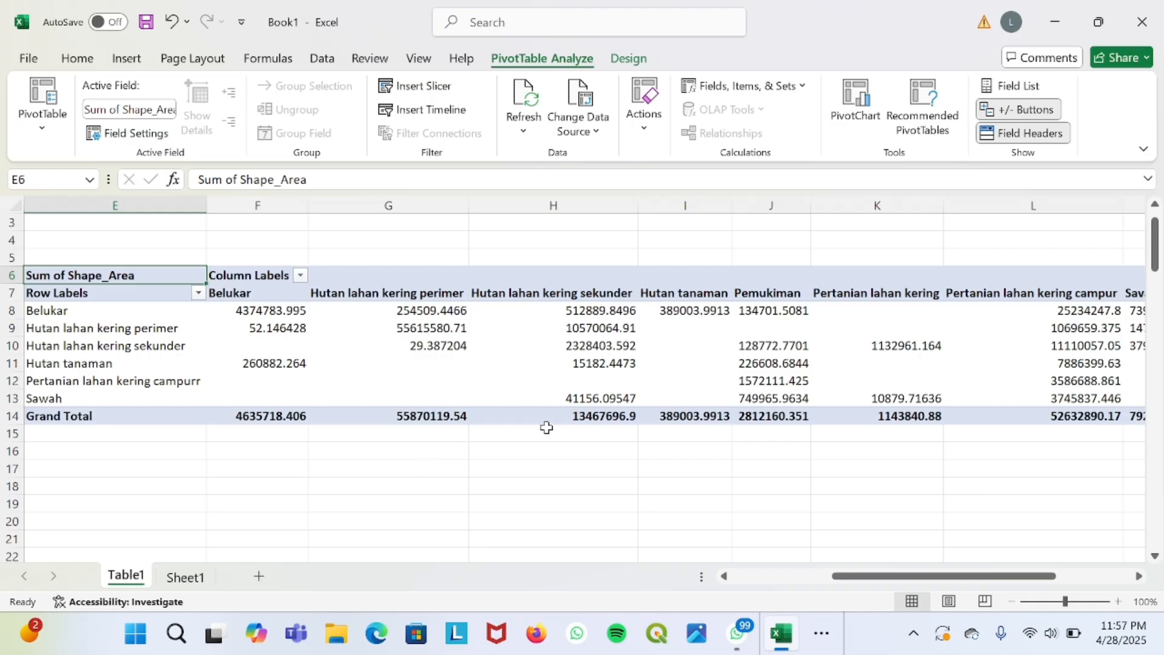
scroll(547, 428, "right", 6)
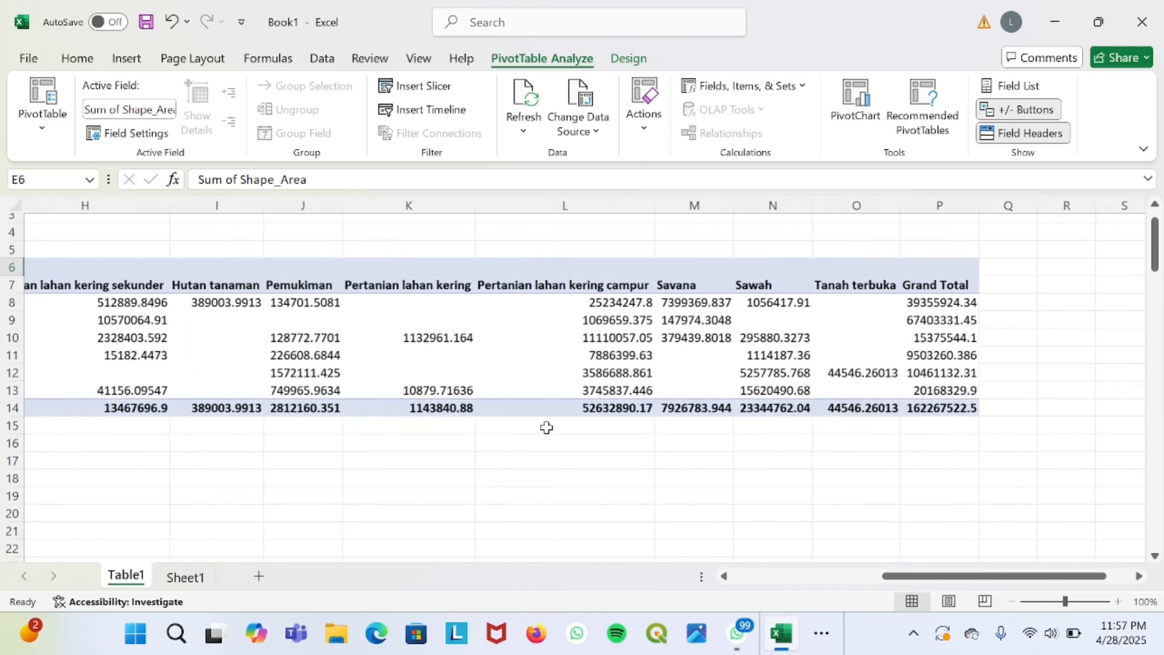
scroll(546, 428, "right", 1)
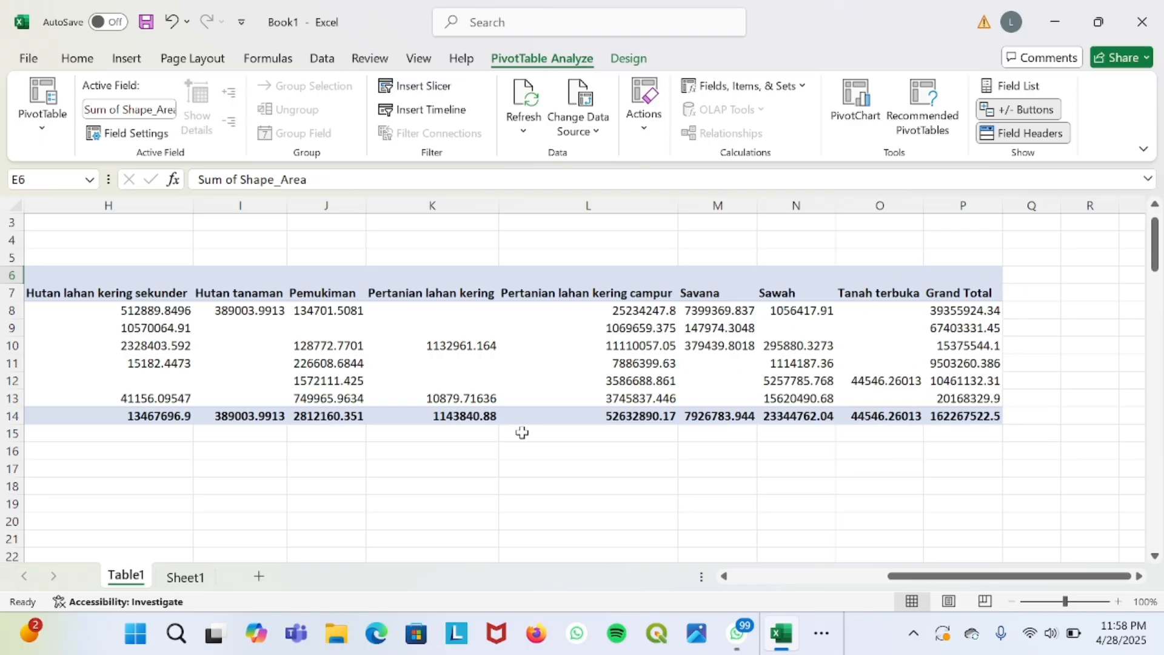
scroll(608, 406, "left", 5)
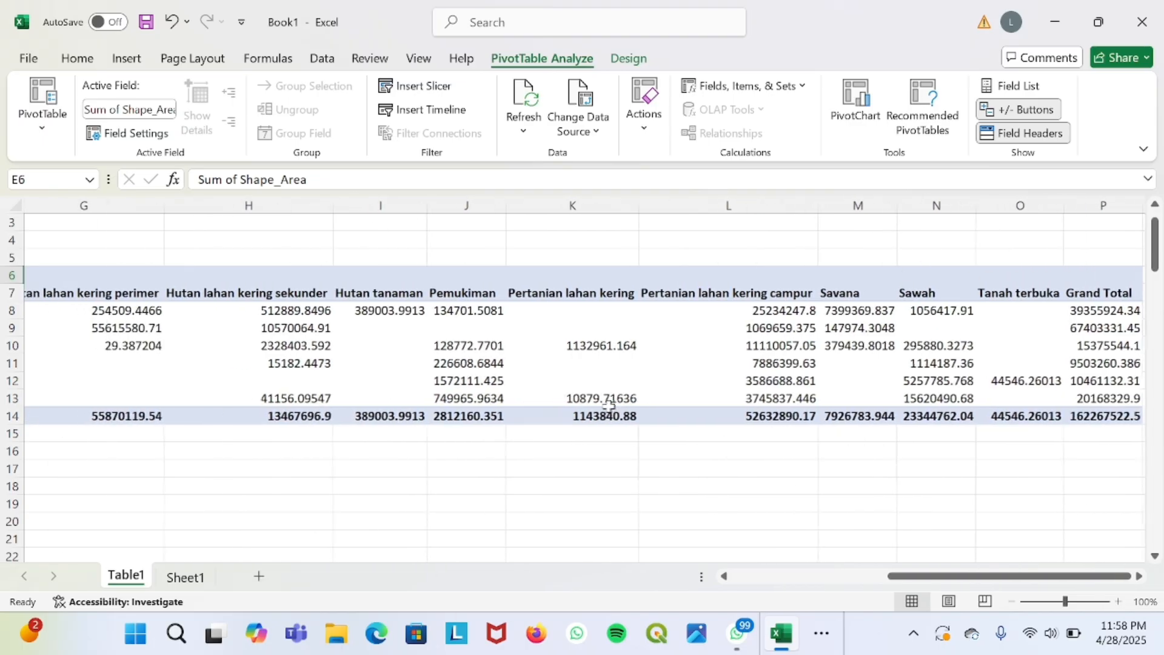
scroll(608, 406, "right", 1)
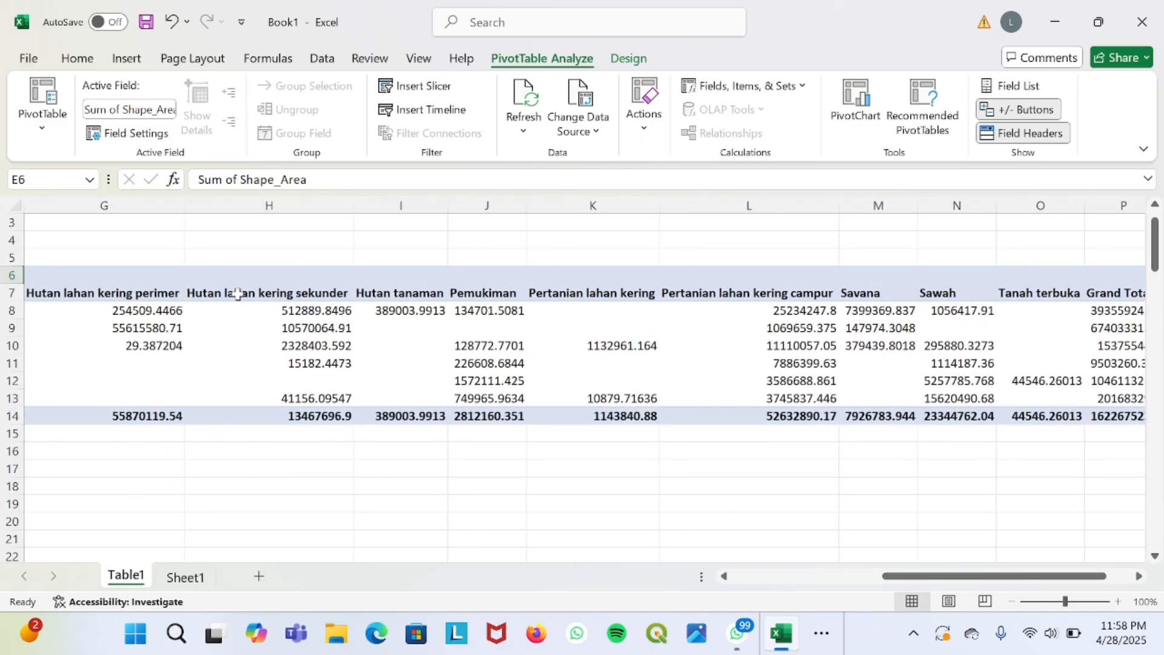
scroll(327, 300, "left", 4)
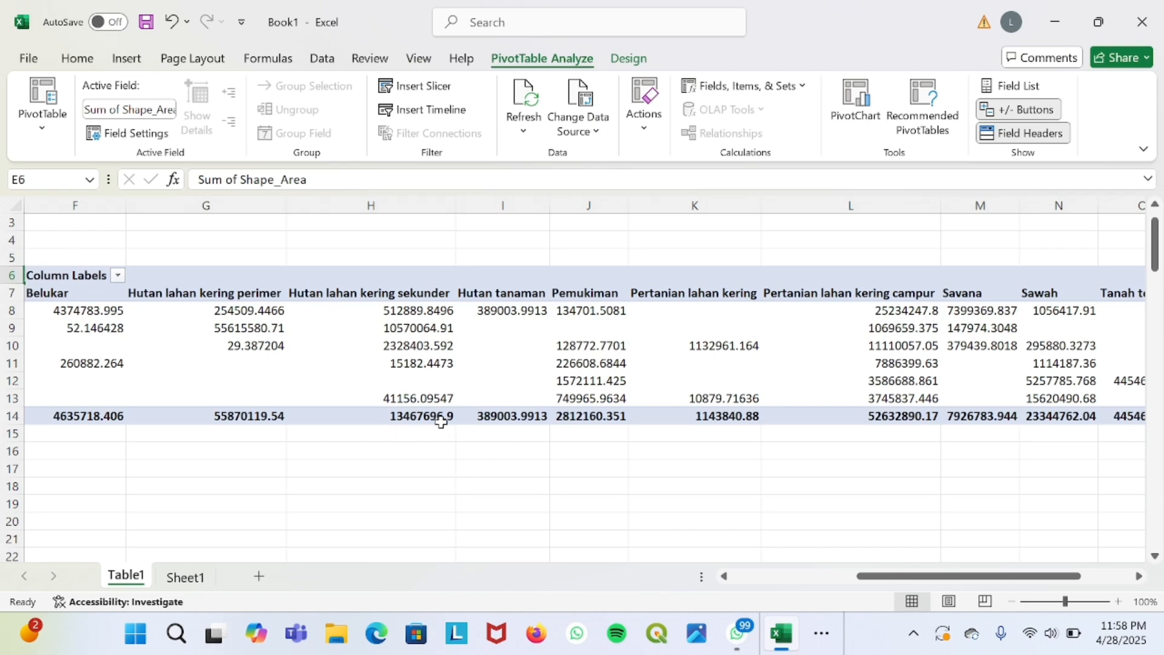
Compare the Hutan tanaman column total for 2022 with the Hutan tanaman row's Grand Total for 2012, and review the remaining class totals.
scroll(651, 384, "right", 3)
scroll(650, 383, "right", 1)
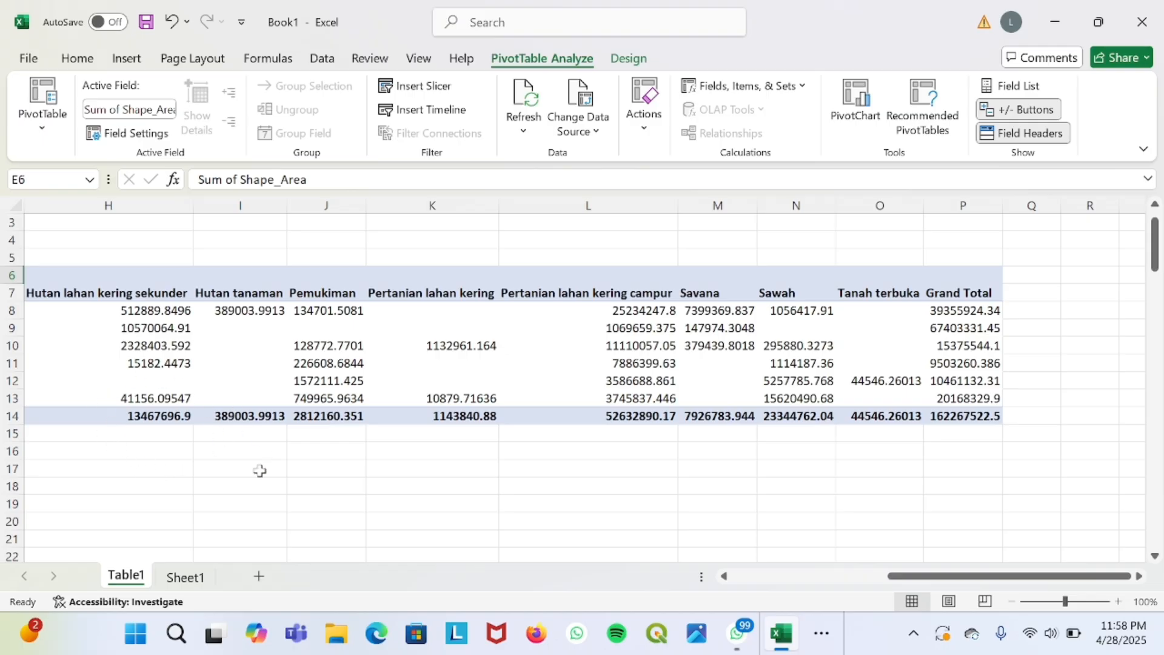
mouse_move(225, 313)
mouse_move(238, 414)
mouse_move(943, 364)
mouse_move(985, 384)
scroll(234, 456, "left", 2)
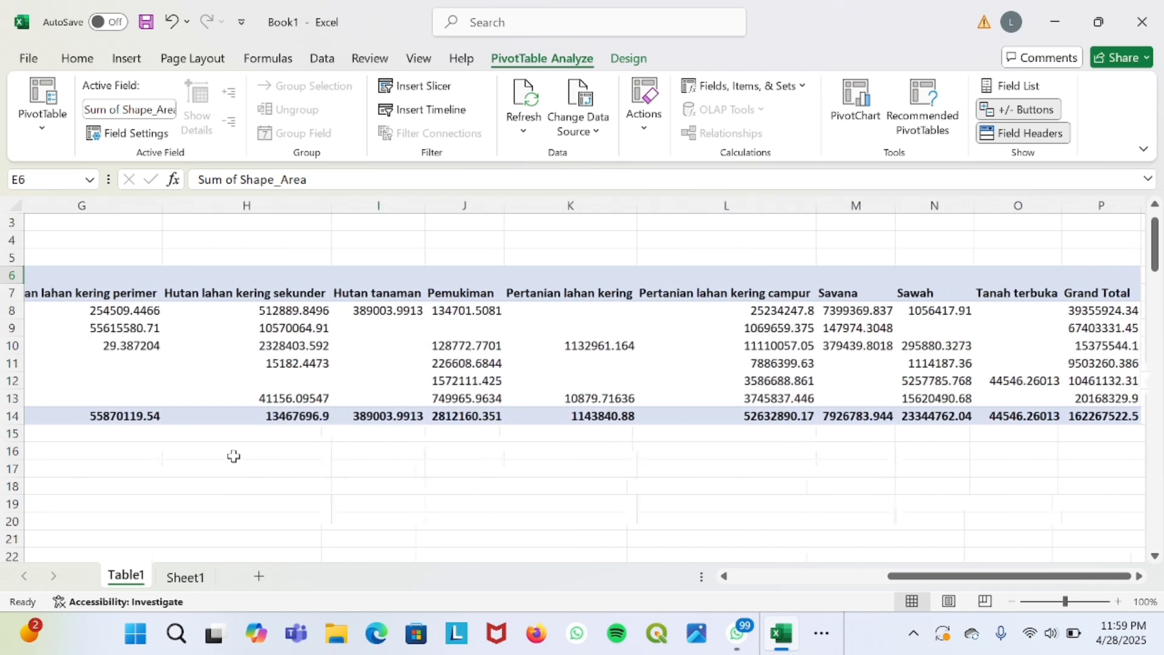
scroll(459, 442, "right", 2)
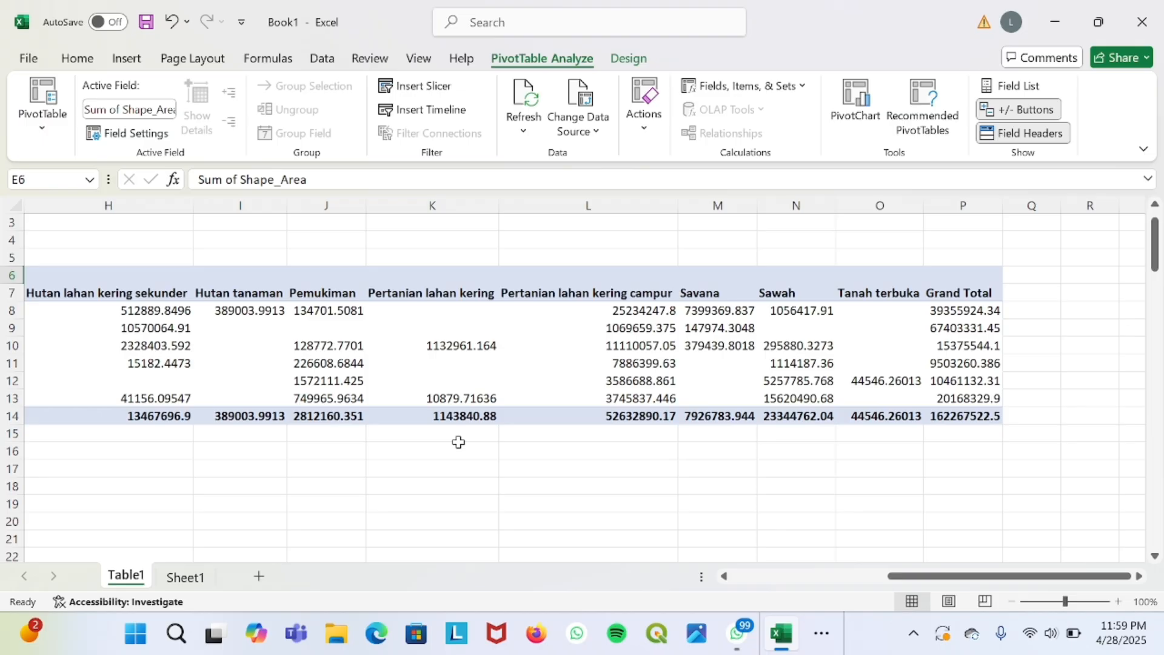
scroll(458, 442, "left", 2)
scroll(459, 442, "right", 2)
scroll(459, 442, "left", 2)
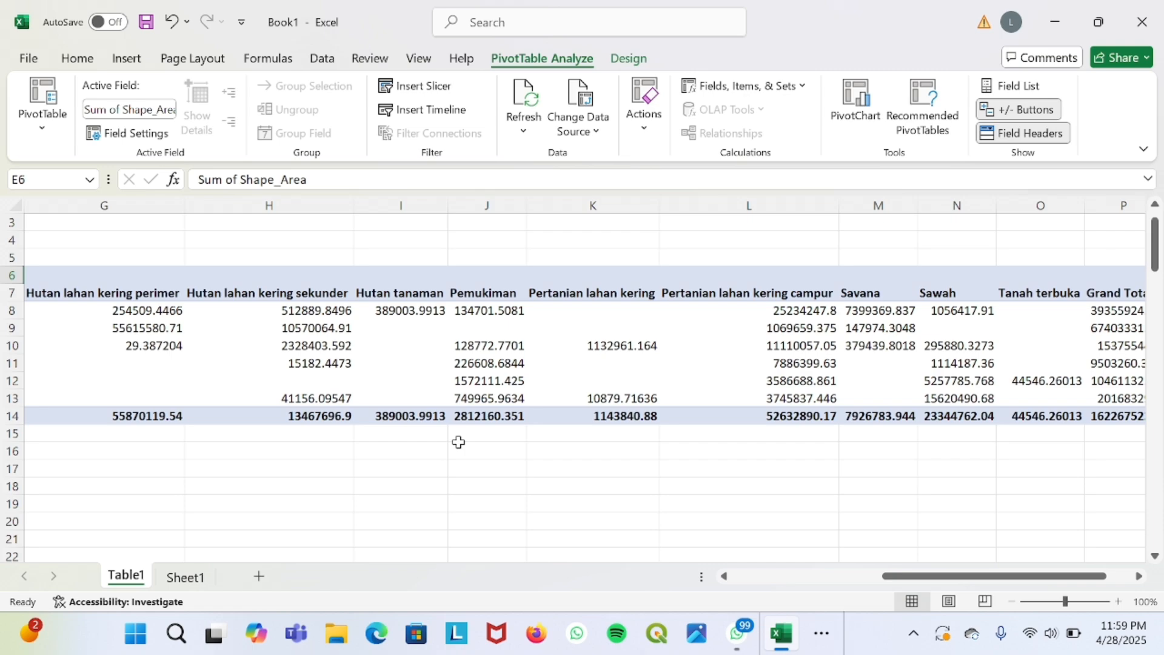
scroll(458, 442, "left", 3)
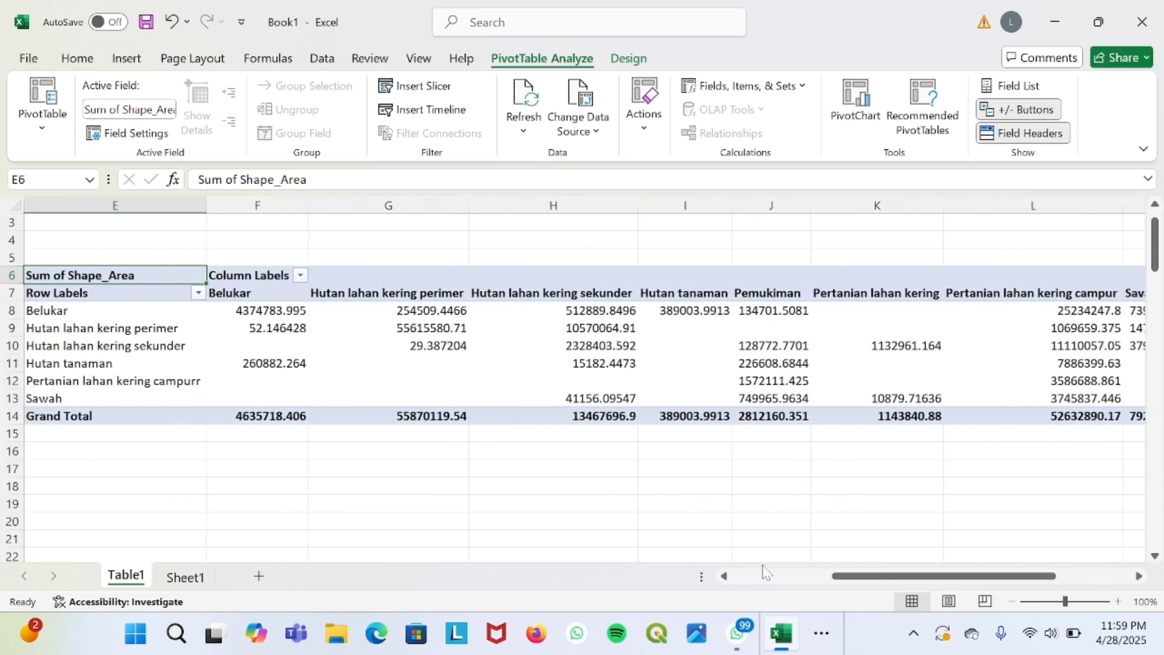
left_click(823, 634)
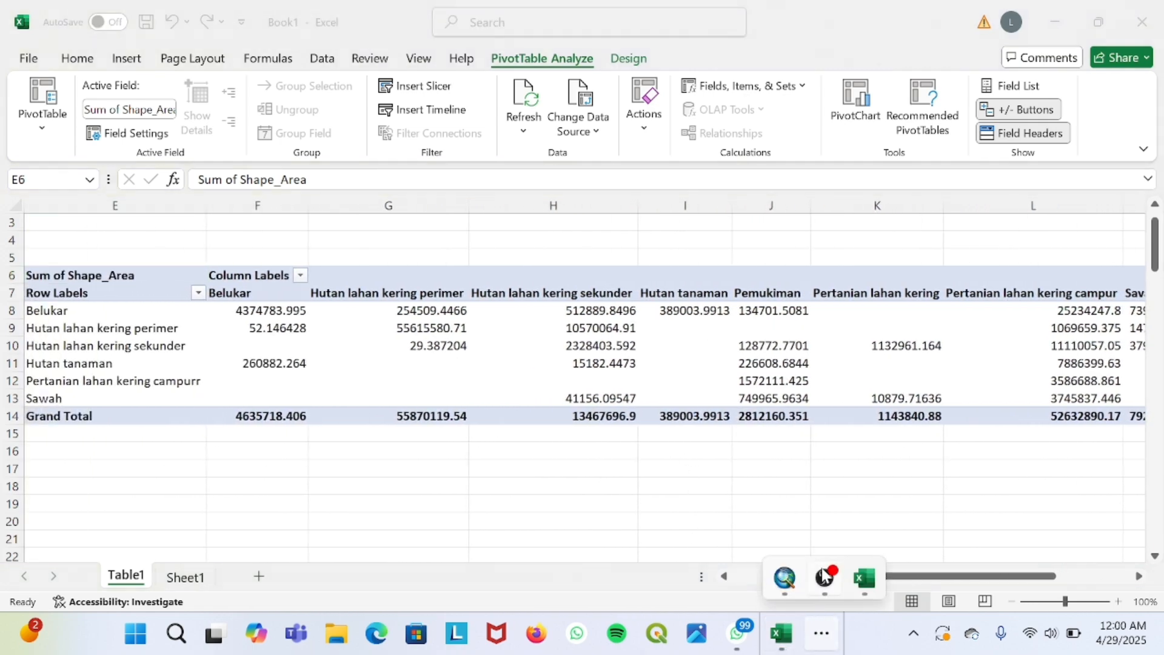